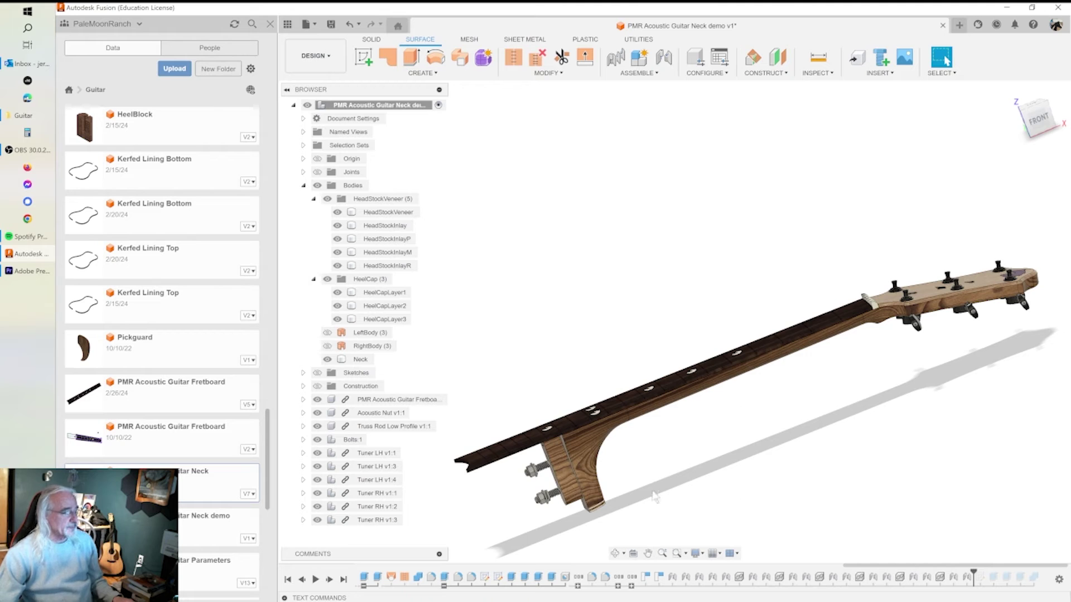
Step: Examine the finished guitar neck model, including the neck body, the headstock face and the layered heel cap
left_click(617, 439)
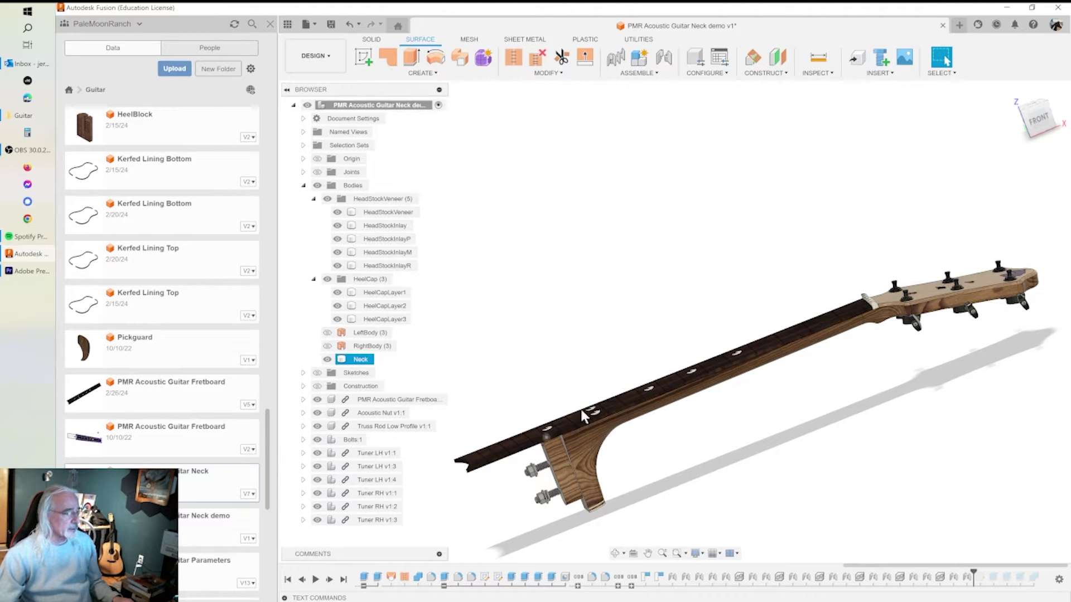
left_click(775, 463)
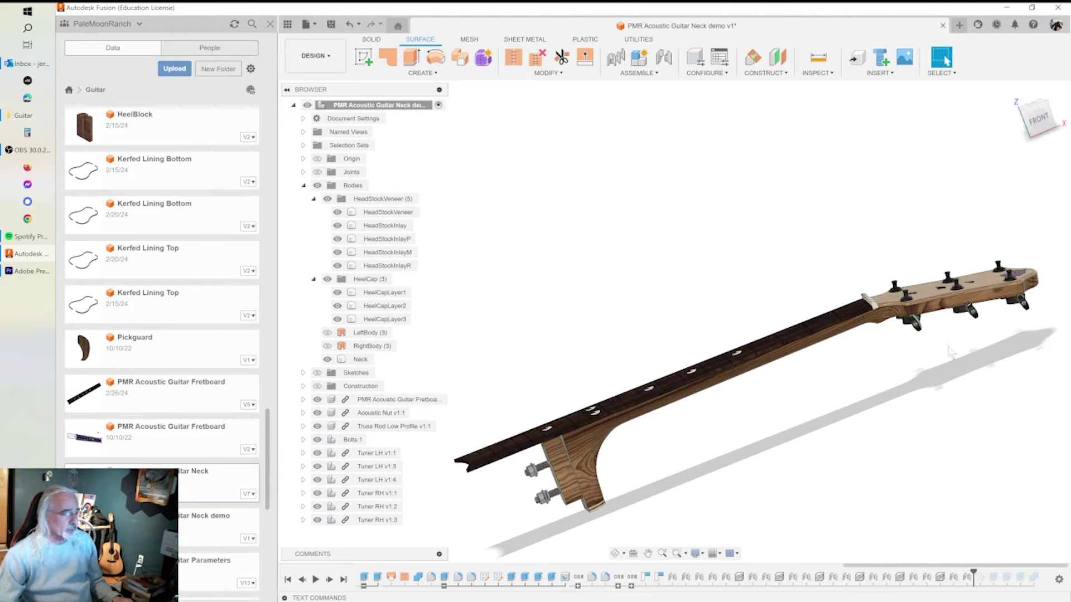
middle_click_drag(916, 330, 921, 387, "shift")
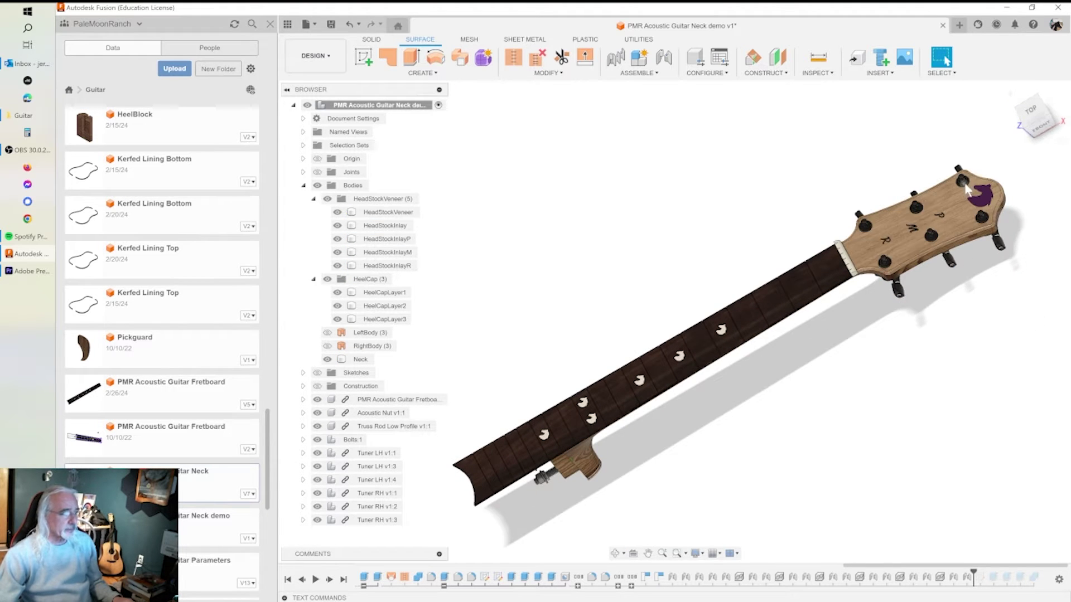
middle_click_drag(686, 473, 662, 385, "shift")
scroll(619, 462, "up", 6)
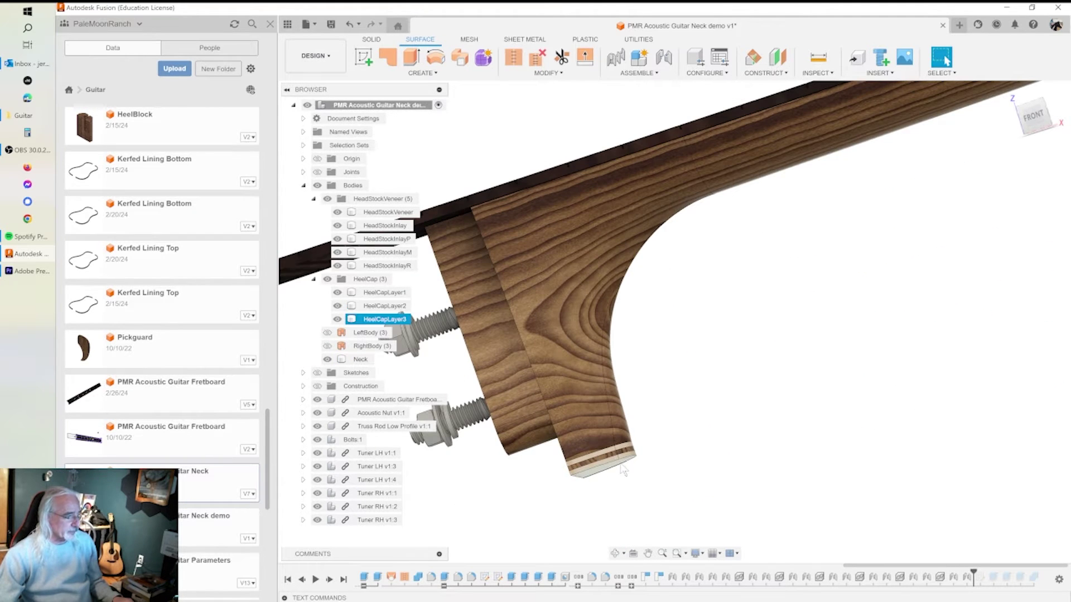
scroll(719, 429, "down", 5)
middle_click_drag(831, 399, 736, 403)
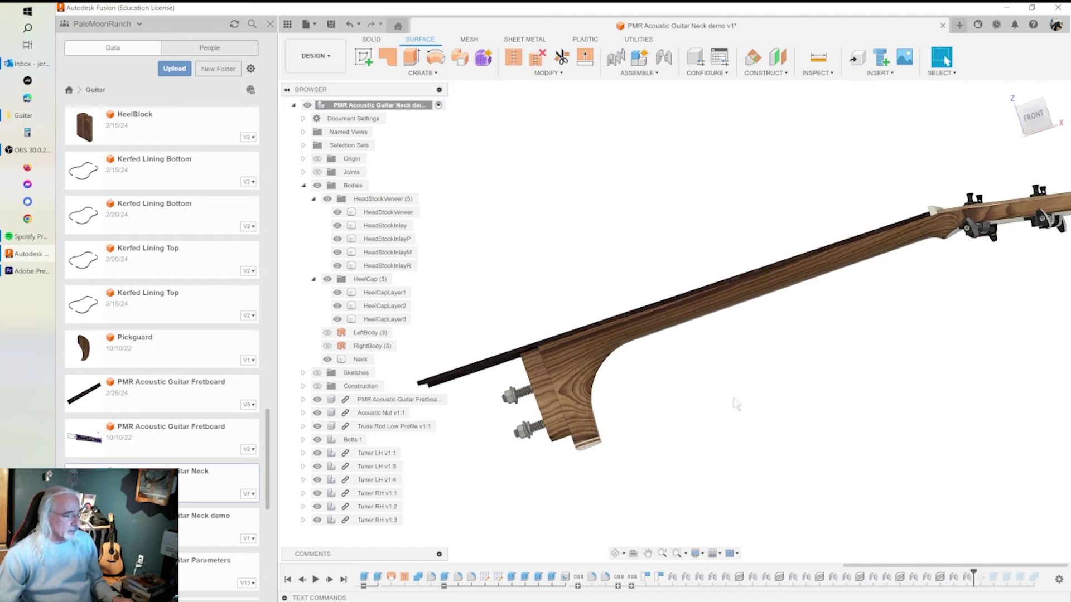
mouse_move(632, 580)
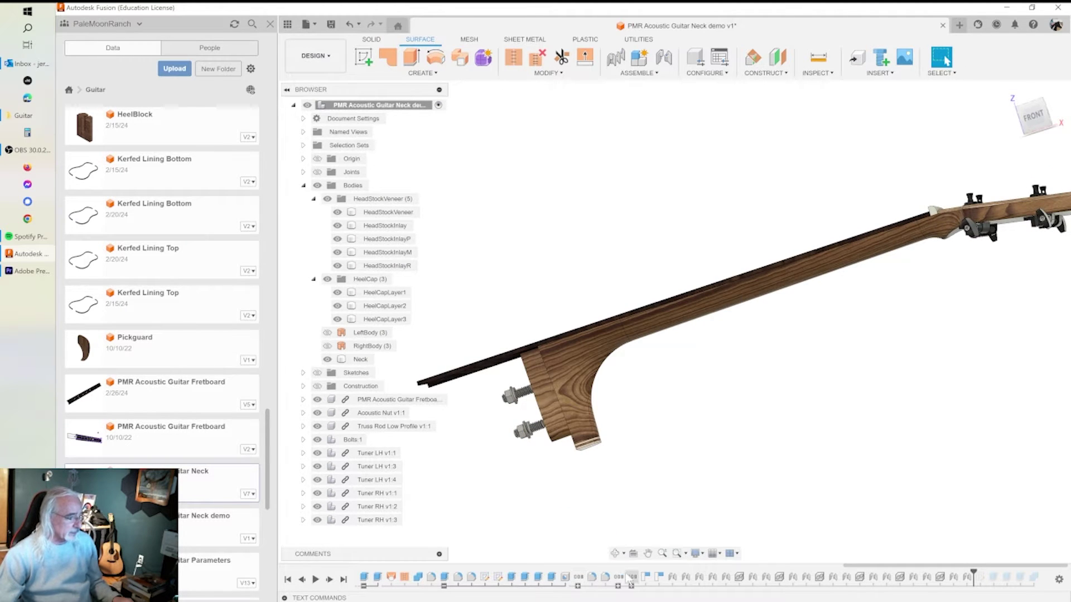
Step: Hide the PMR Acoustic Guitar Fretboard component and examine the truss rod set into the neck
middle_click_drag(626, 406, 617, 492, "shift")
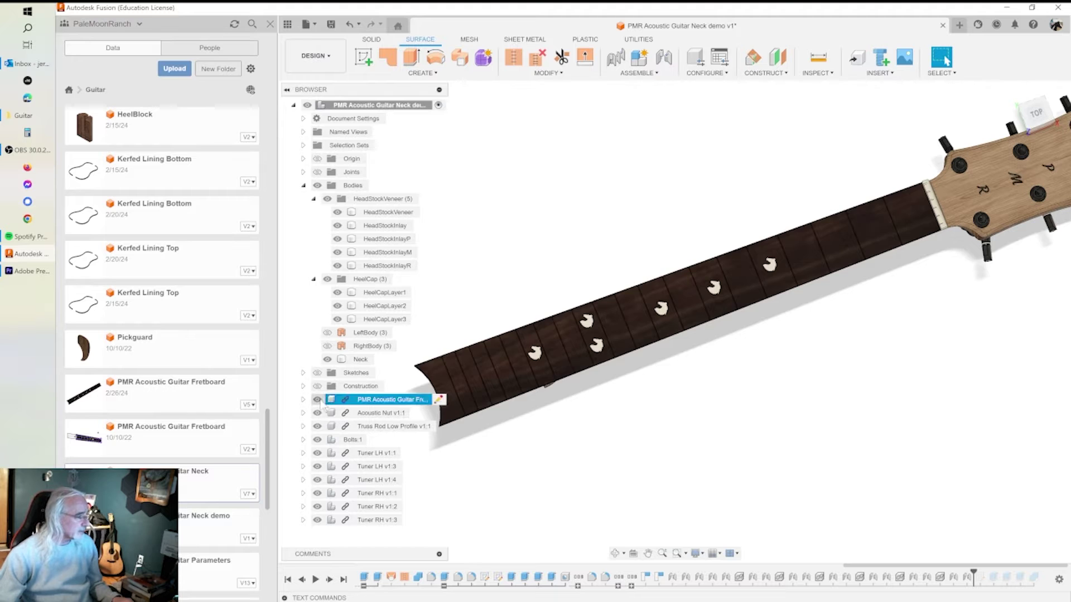
left_click(317, 400)
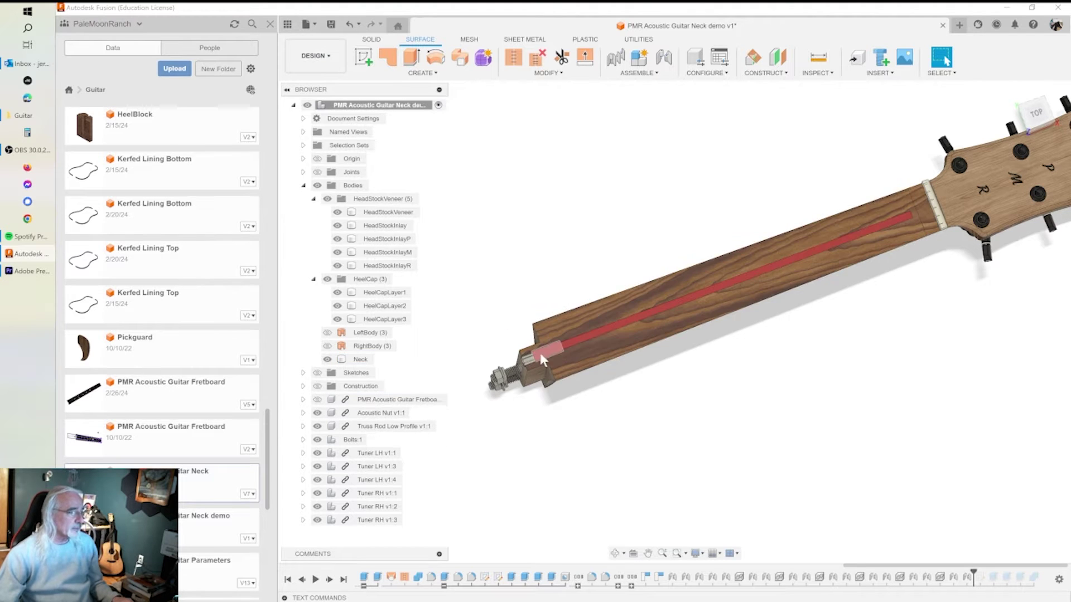
left_click(549, 355)
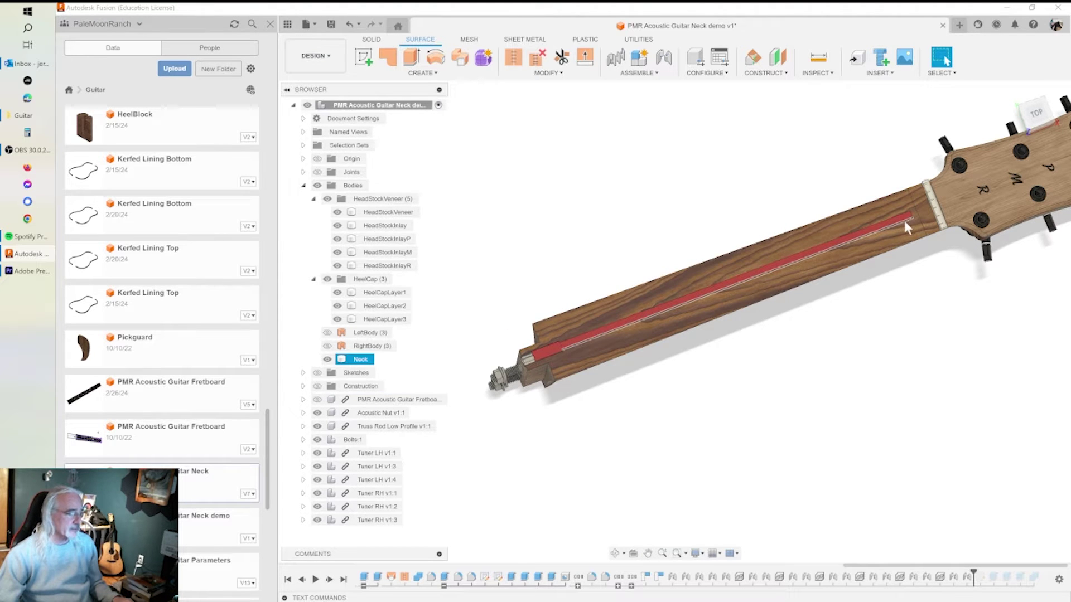
left_click(696, 477)
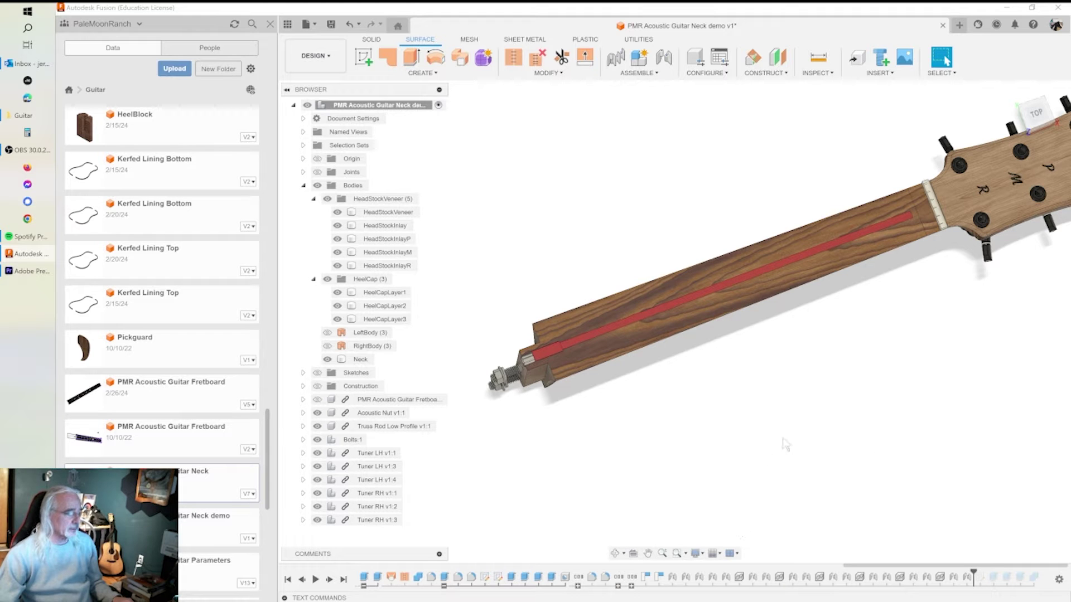
middle_click_drag(791, 446, 792, 296, "shift")
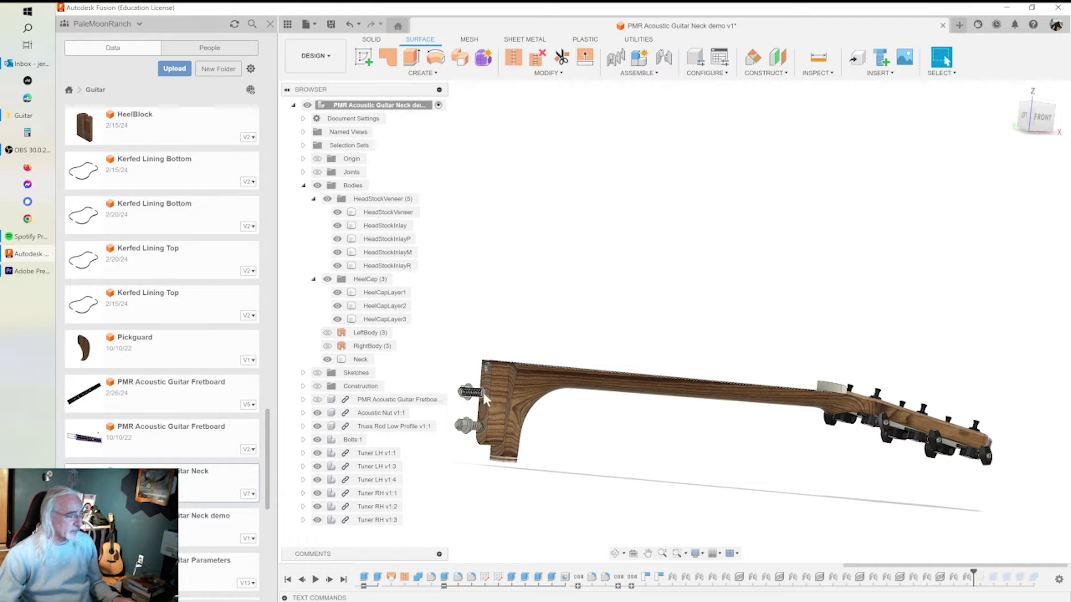
Step: Examine the exposed neck from several angles, covering the heel bolts, the headstock and the curved heel transition
middle_click_drag(551, 435, 637, 373, "shift")
middle_click_drag(893, 319, 864, 348, "shift")
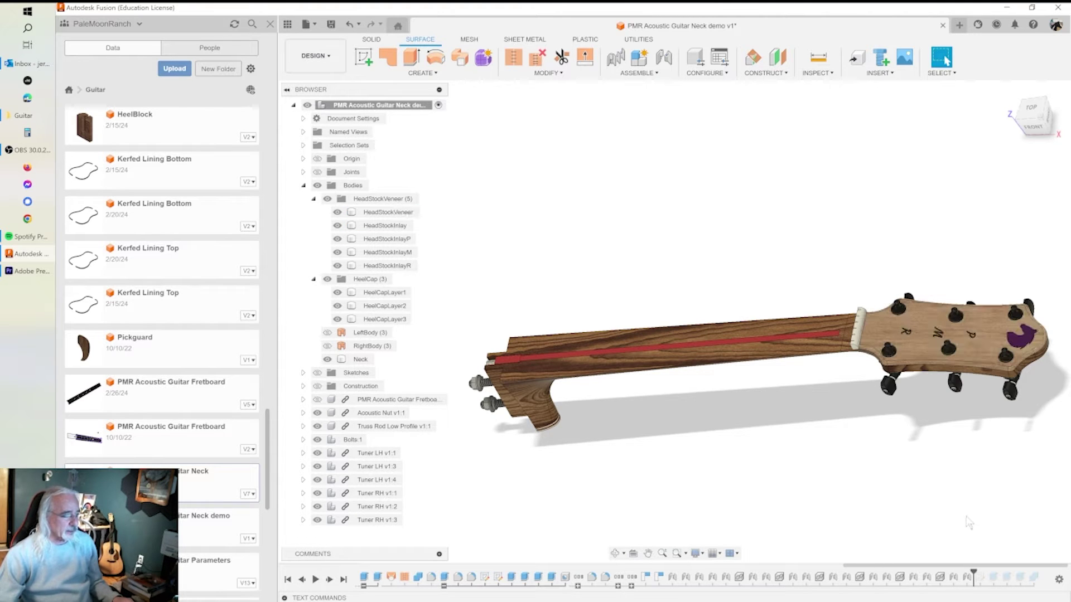
middle_click_drag(998, 466, 892, 348, "shift")
middle_click_drag(804, 337, 781, 369)
scroll(784, 370, "up", 2)
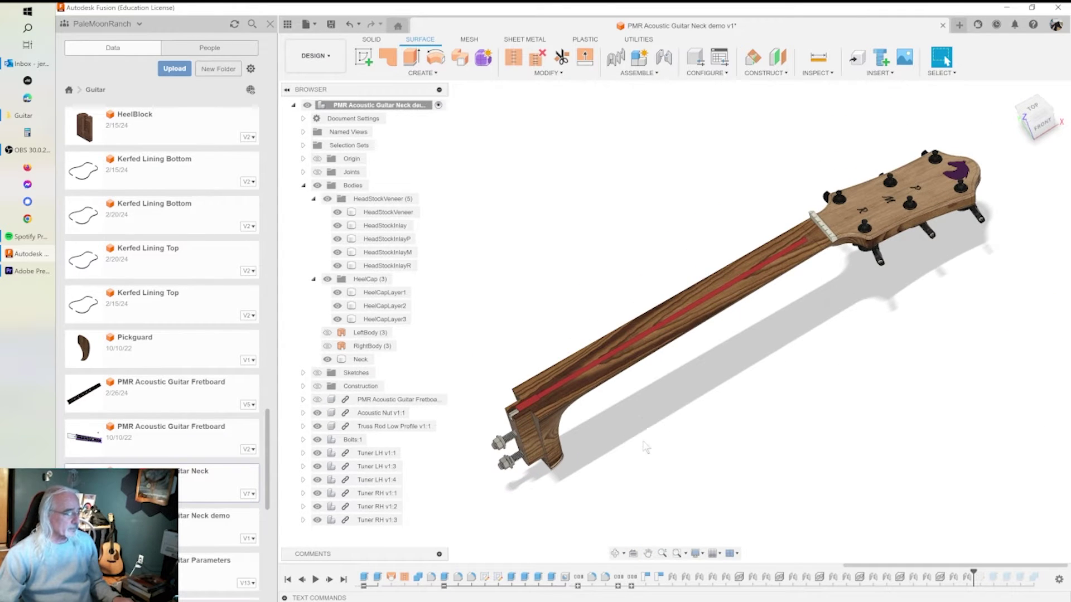
middle_click_drag(639, 422, 754, 388, "shift")
middle_click_drag(612, 425, 590, 425, "shift")
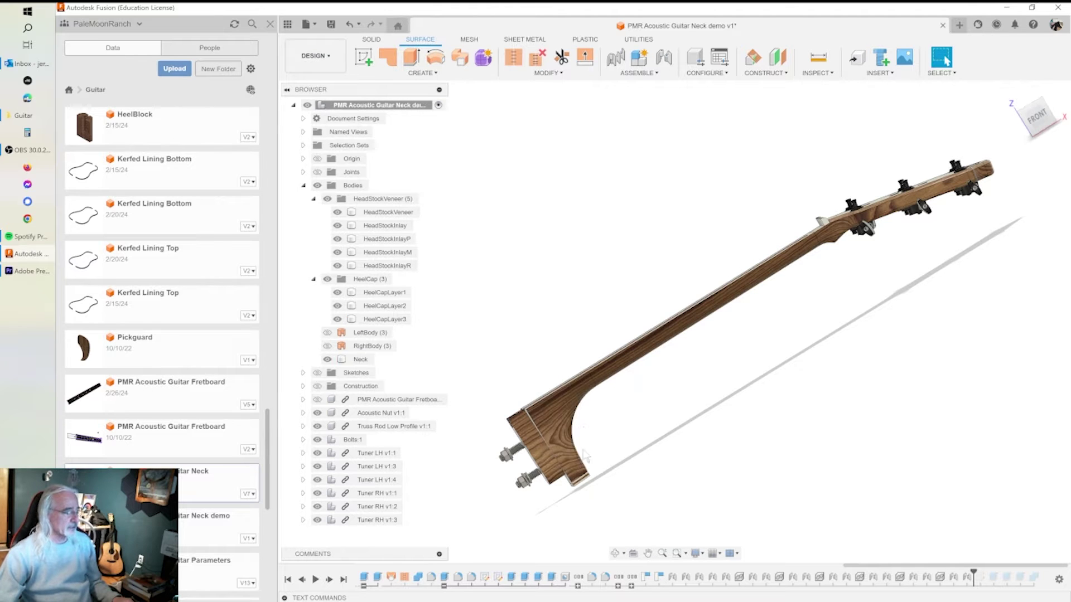
middle_click_drag(579, 457, 586, 404, "shift")
left_click(582, 424)
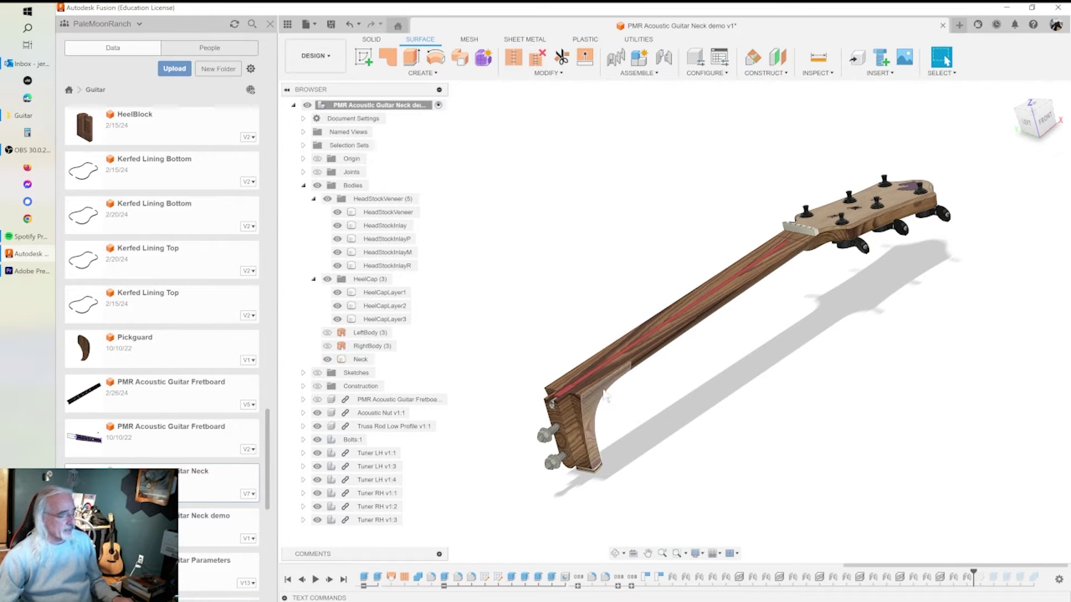
middle_click_drag(580, 446, 578, 406, "shift")
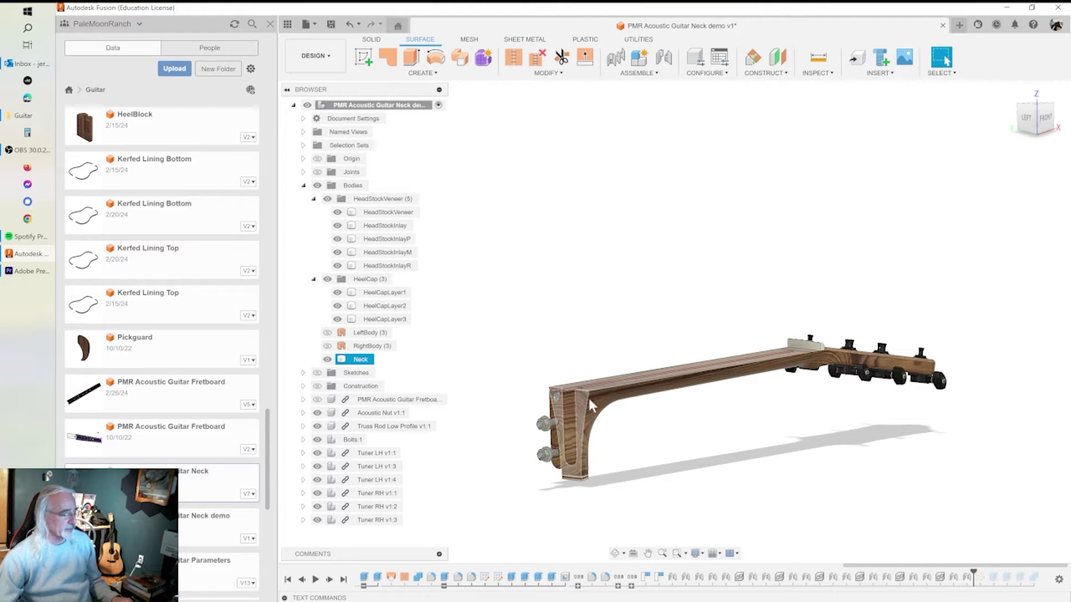
middle_click_drag(642, 435, 634, 440, "shift")
left_click(599, 431)
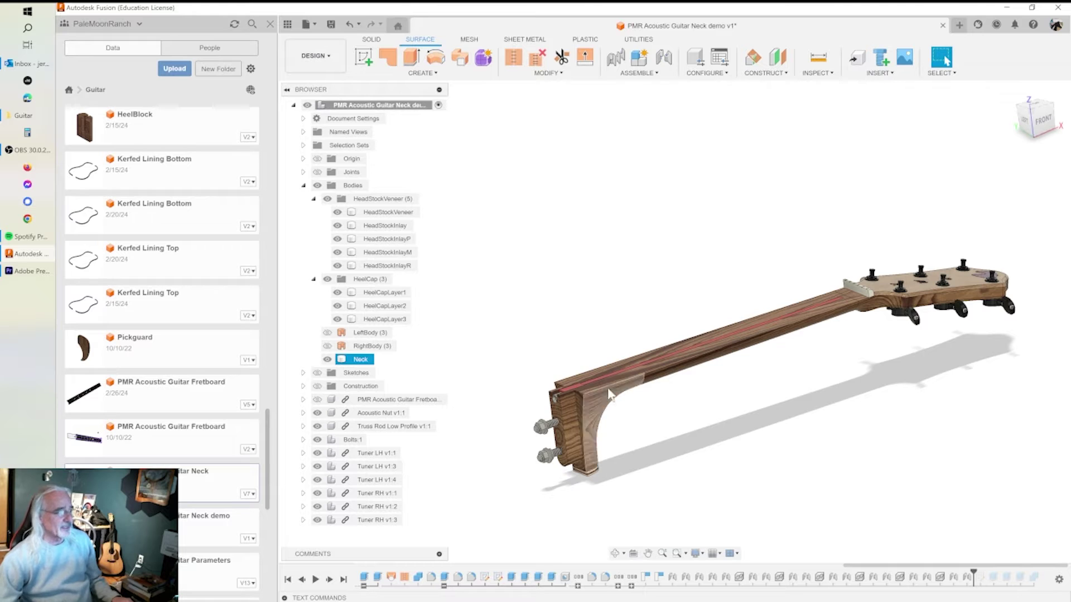
left_click(708, 393)
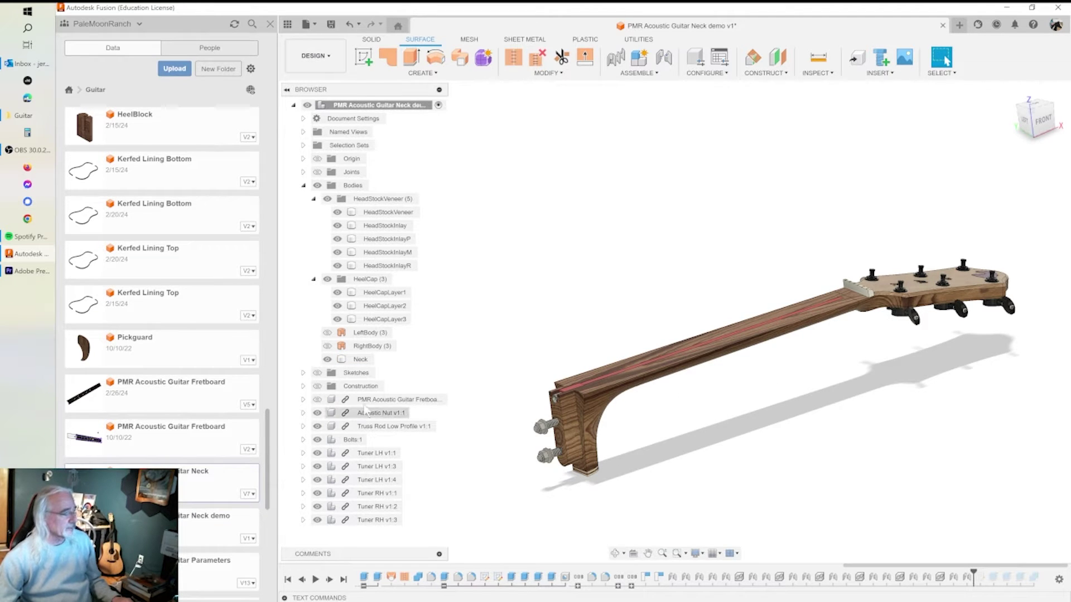
Step: Show the PMR Acoustic Guitar Fretboard component on the neck again
left_click(330, 401)
left_click(842, 408)
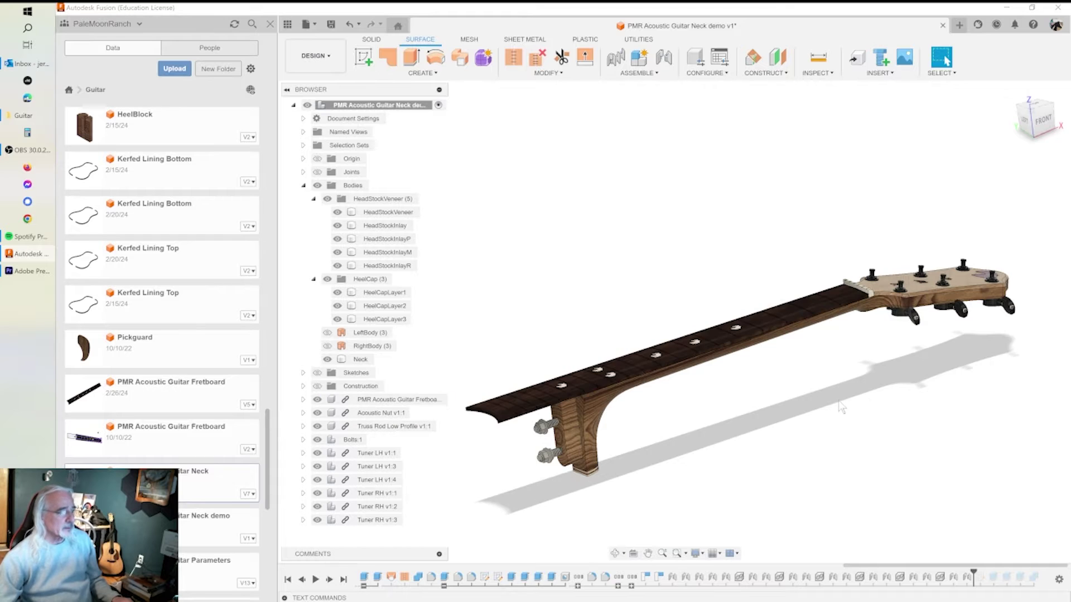
scroll(808, 433, "down", 1)
middle_click_drag(808, 433, 790, 410)
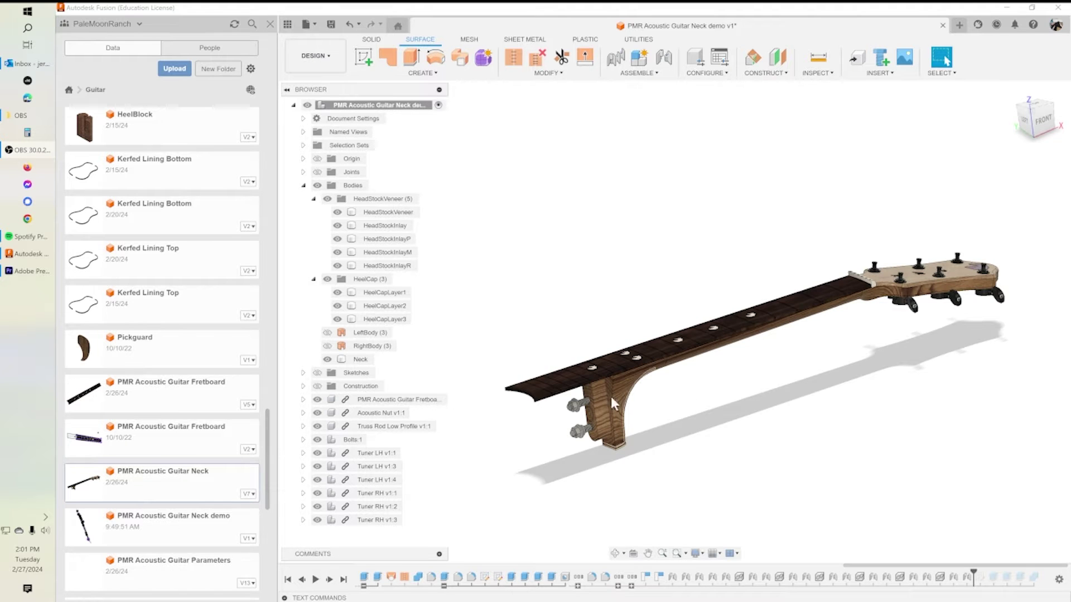
Step: Roll the design history back to the early stage with only the basic neck and headstock surfaces, before the heel is built
middle_click_drag(642, 392, 872, 552, "shift")
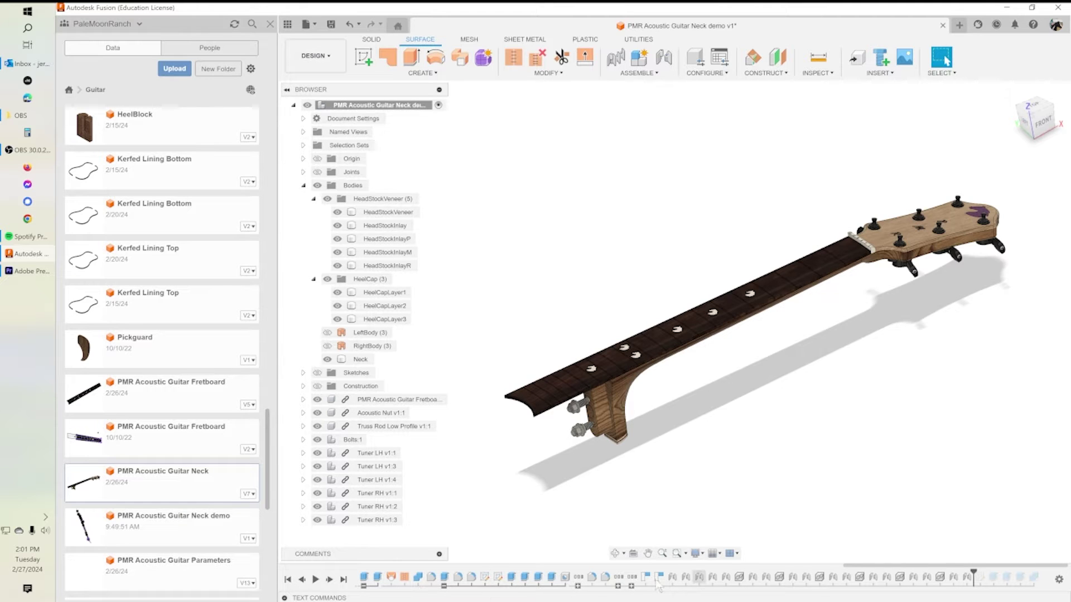
left_click_drag(973, 571, 558, 577)
mouse_move(483, 574)
left_mouse_down()
mouse_move(385, 577)
mouse_move(774, 573)
mouse_move(439, 574)
left_mouse_up()
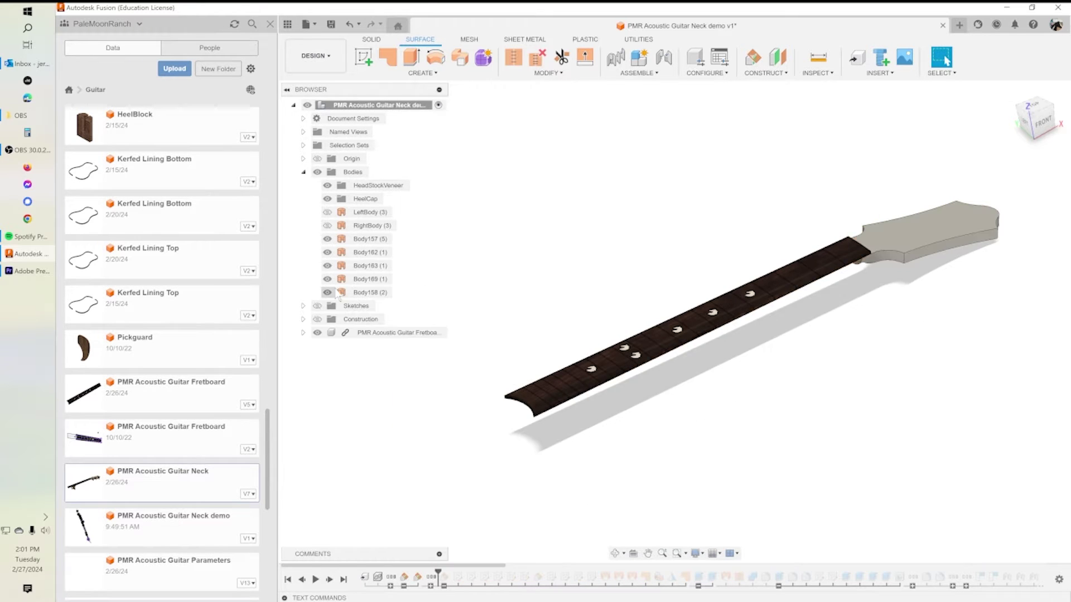
Step: Hide the fretboard component and show the LeftBody and RightBody surface groups of the neck
left_click(900, 258)
middle_click_drag(864, 293, 888, 244, "shift")
left_click(681, 251)
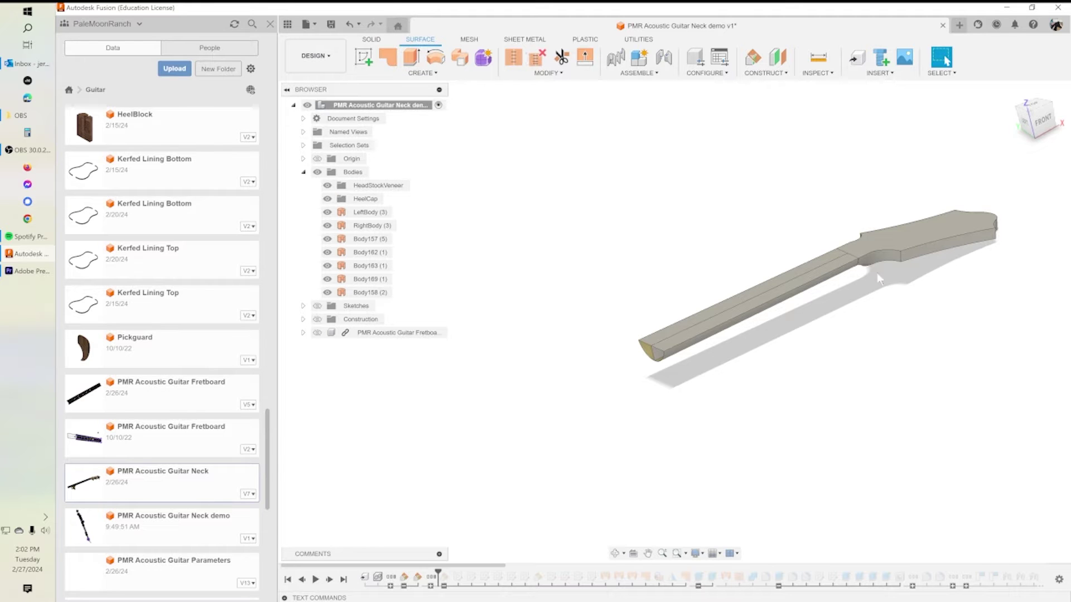
middle_click_drag(649, 380, 641, 370, "shift")
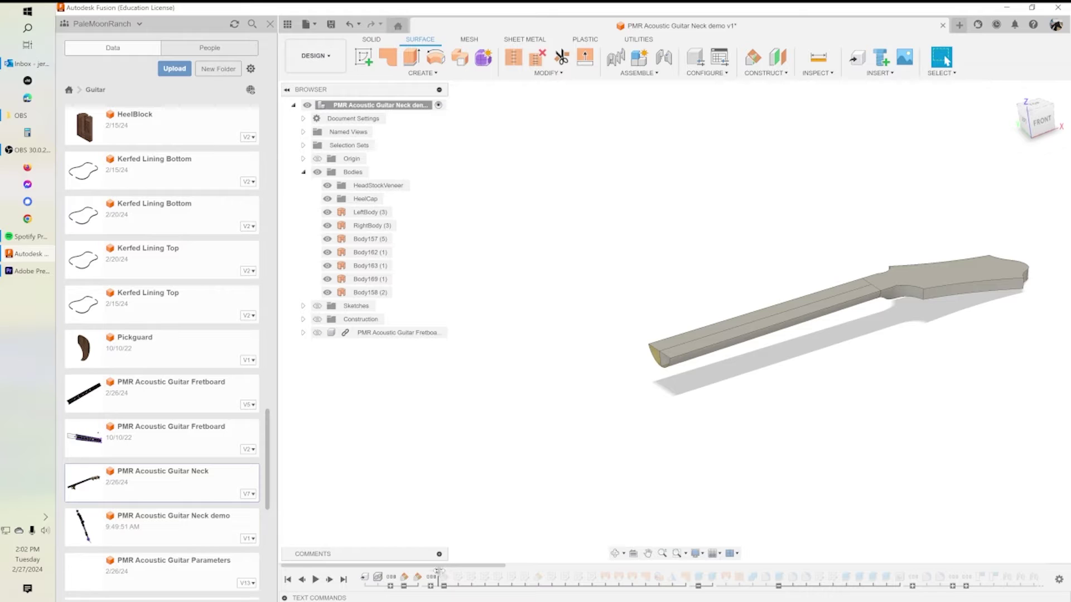
Step: Advance the design history by one feature and show the FretBoardLink sketch
left_click_drag(438, 574, 451, 575)
left_click(303, 306)
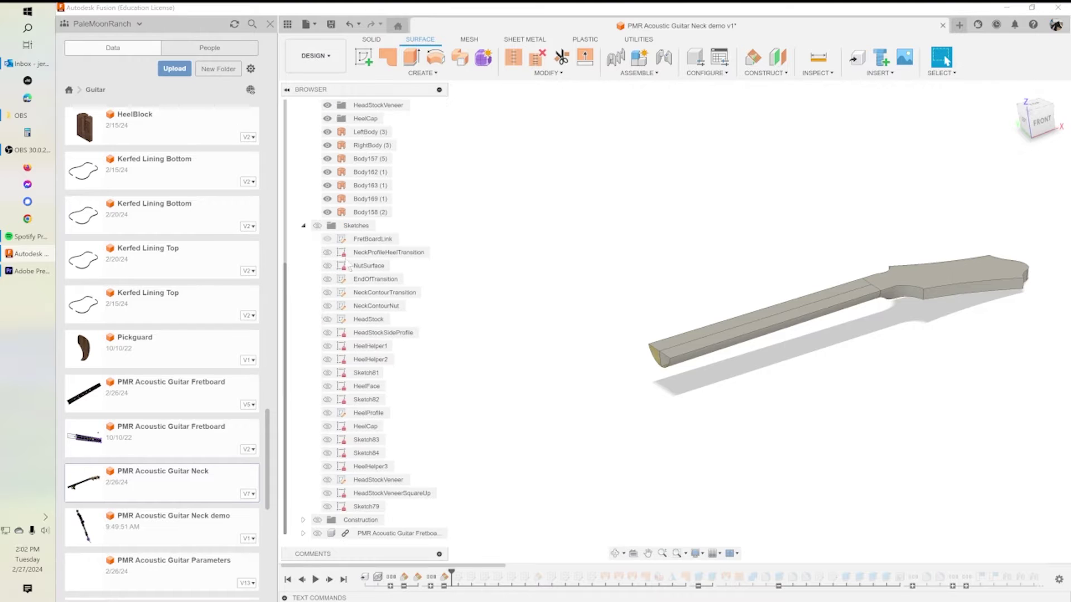
left_click(327, 238)
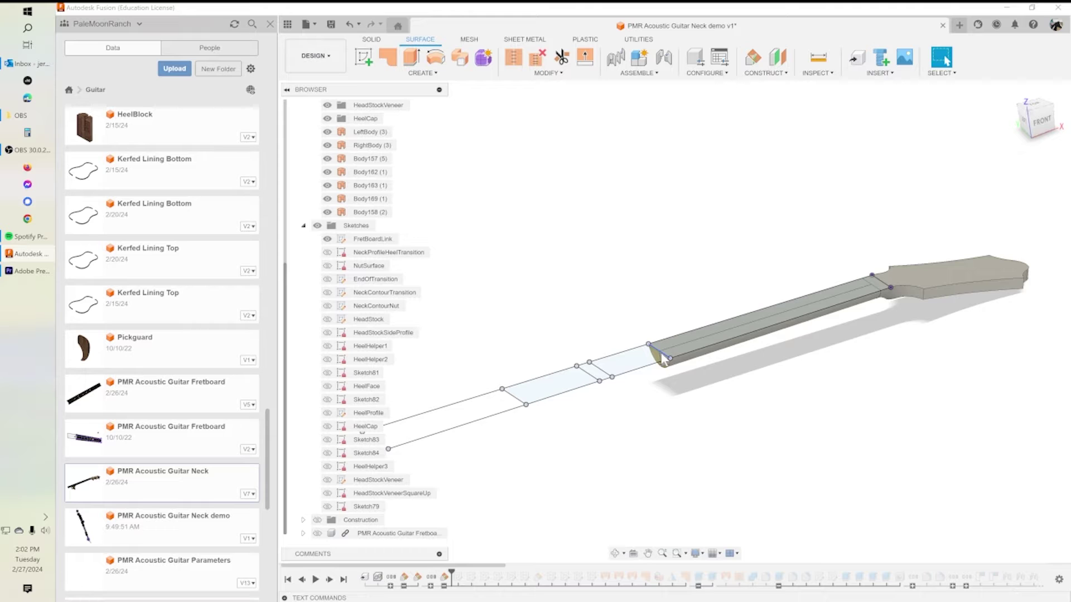
Step: Show the NeckProfileHeelTransition sketch, examine it at the heel end of the neck, and hide it again
left_click(333, 253)
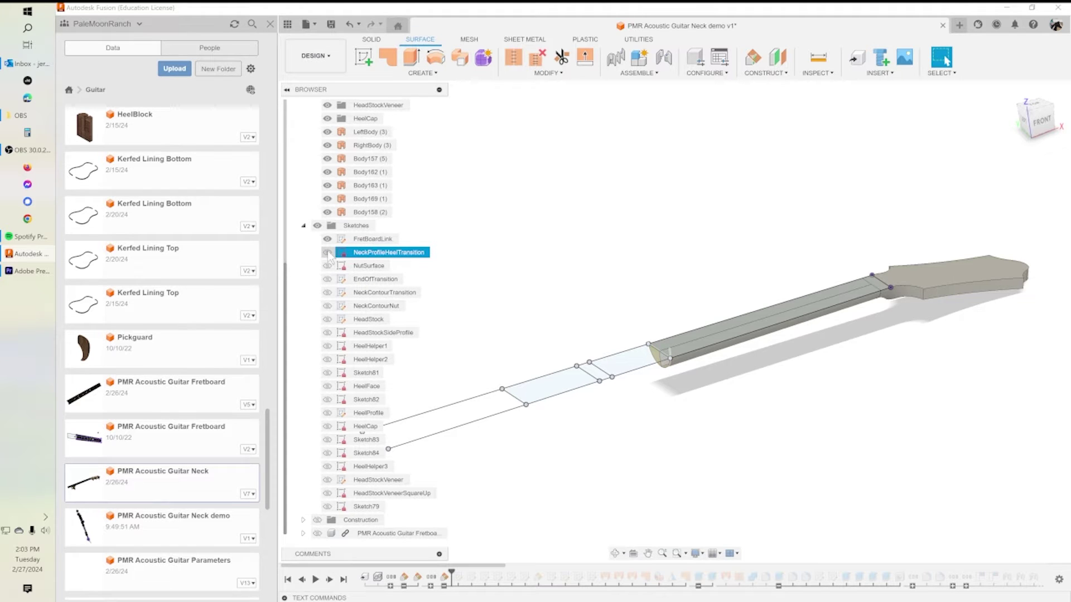
left_click(327, 252)
middle_click_drag(664, 342, 704, 333, "shift")
left_click_drag(719, 331, 670, 341)
key("Escape")
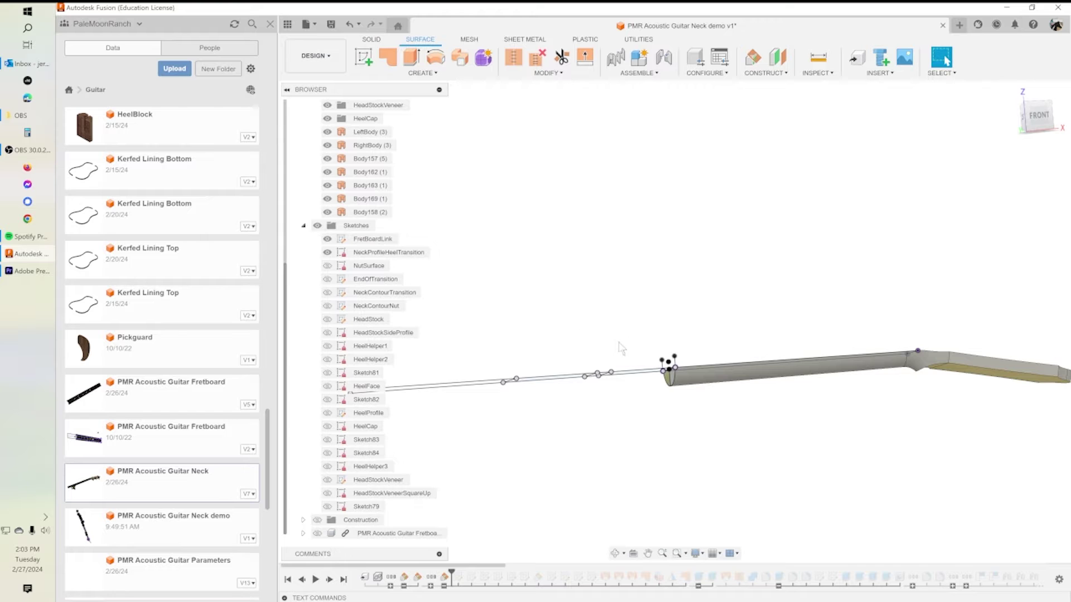
middle_click_drag(704, 428, 735, 450, "shift")
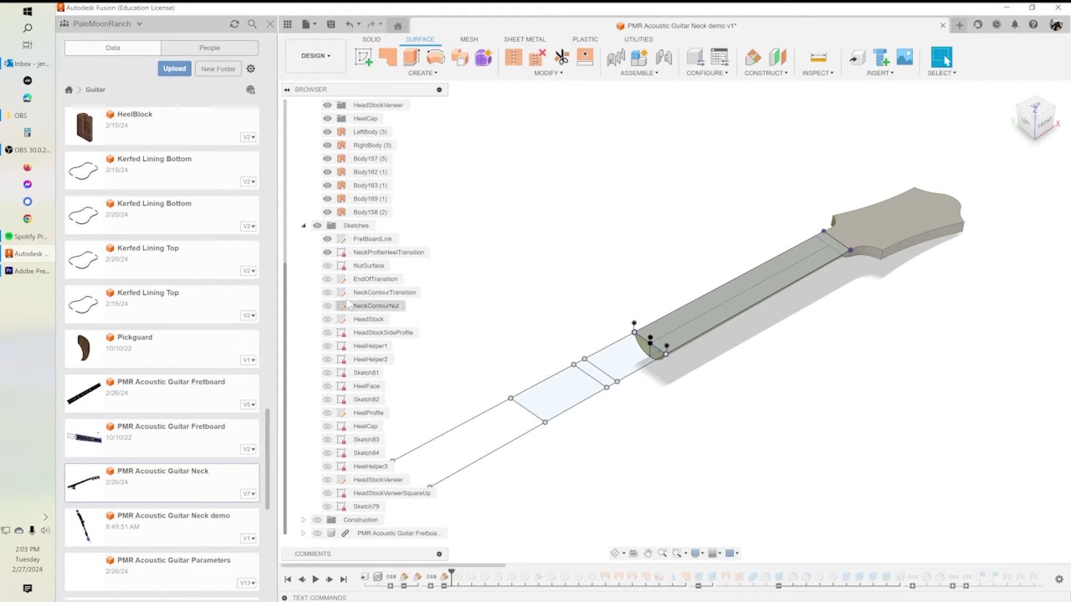
left_click(330, 253)
left_click(523, 290)
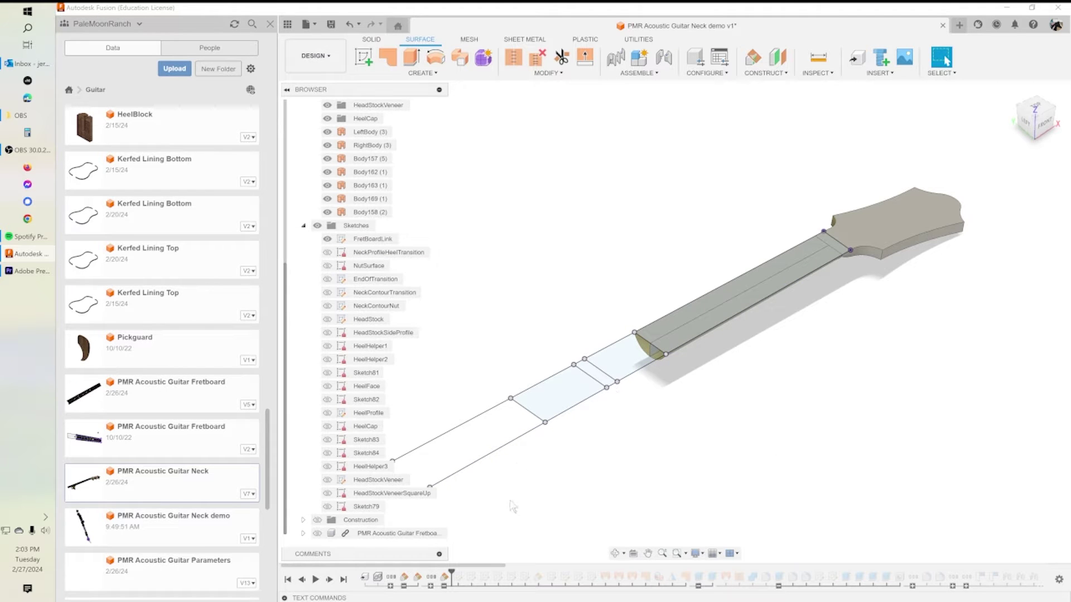
middle_click_drag(617, 415, 648, 399)
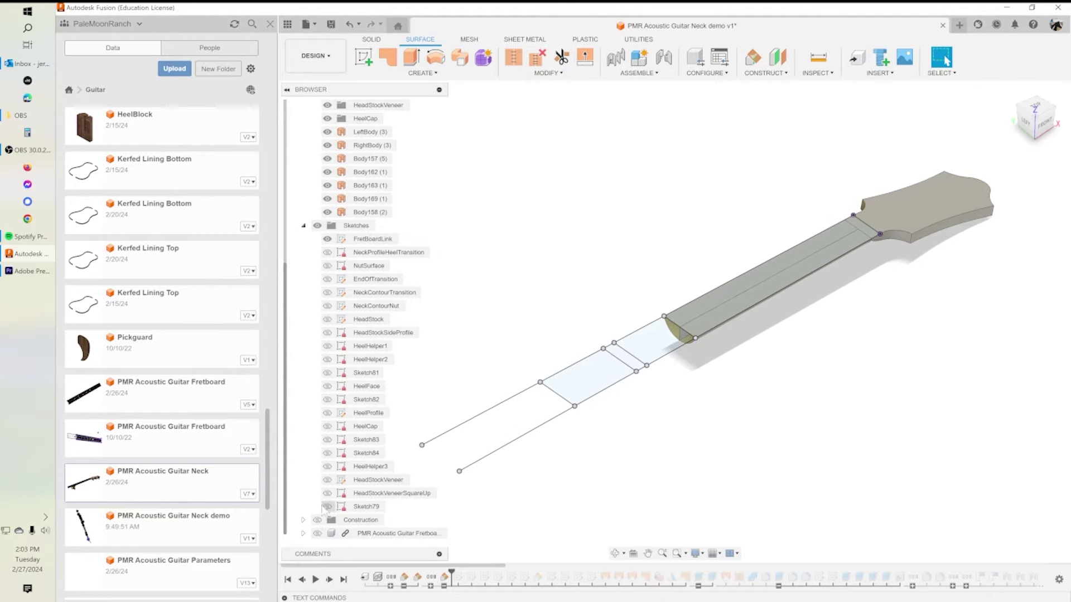
Step: Show the HeelAngle construction plane by making it and the Construction folder visible, and view it edge-on across the fretboard outline
left_click(303, 520)
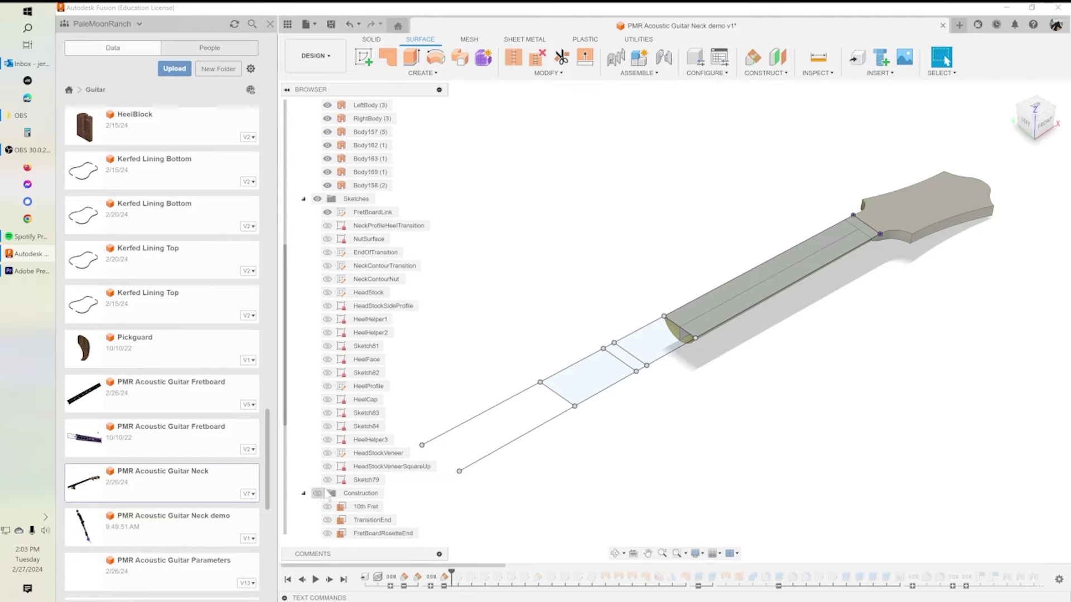
scroll(329, 519, "down", 3)
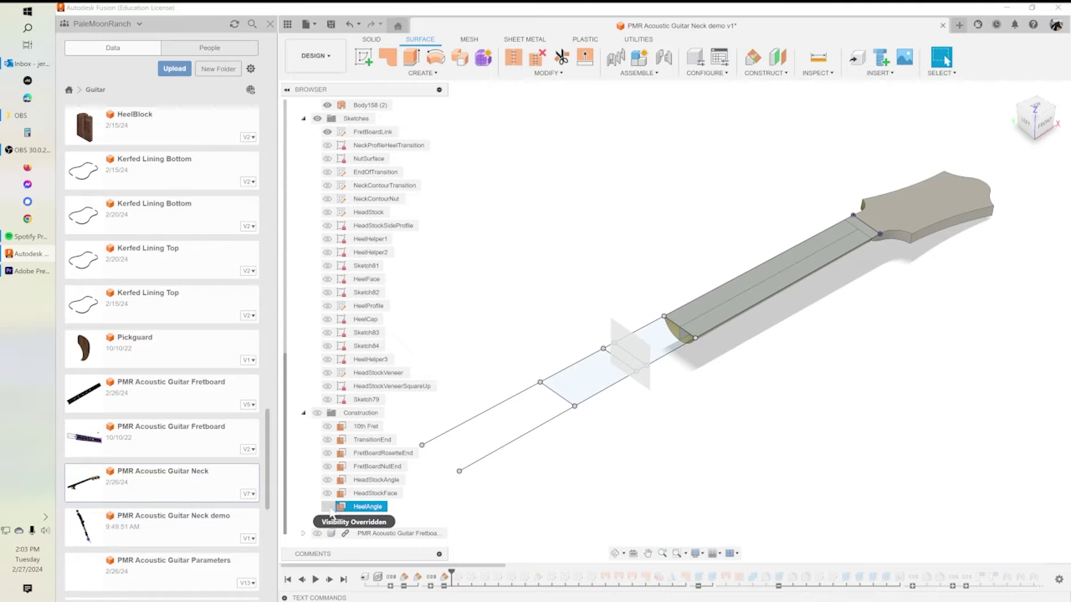
left_click(317, 413)
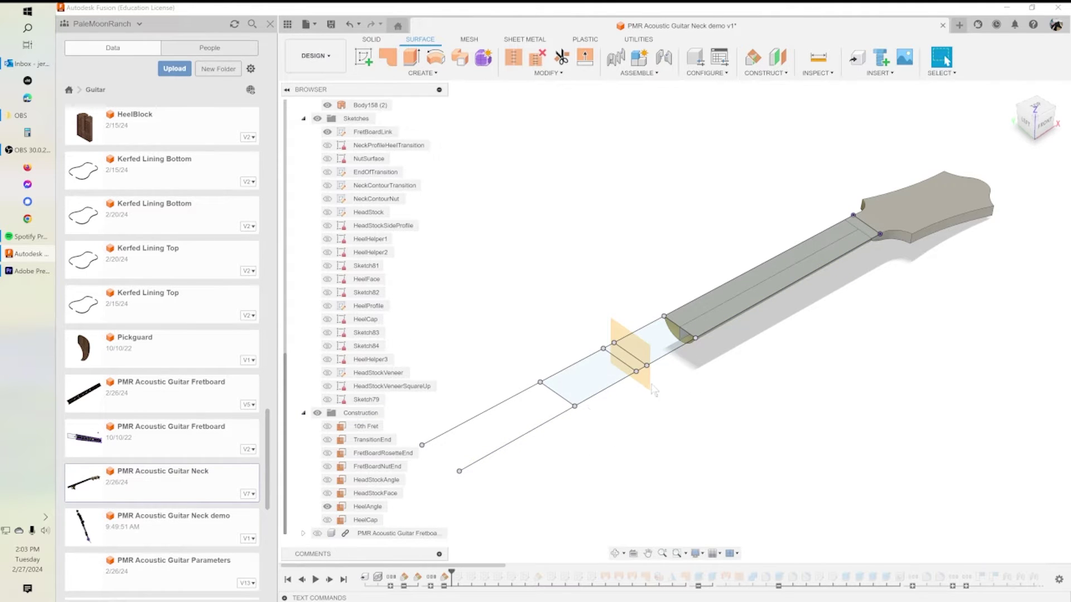
middle_click_drag(641, 385, 576, 366, "shift")
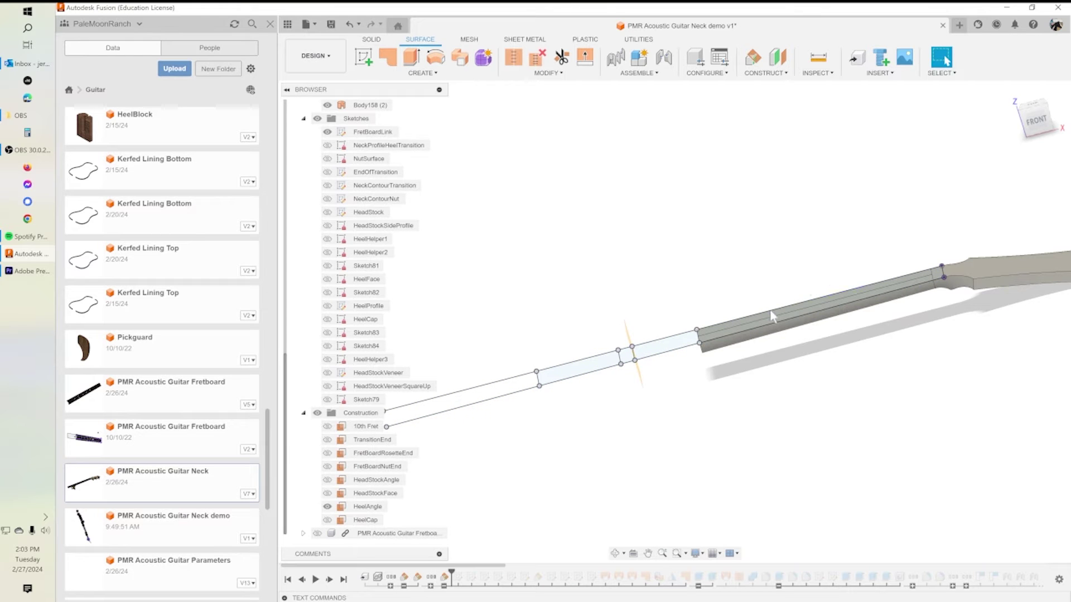
Step: Open the HeelAngle construction plane's definition to inspect its reference line and angle expression
middle_click_drag(698, 383, 646, 367, "shift")
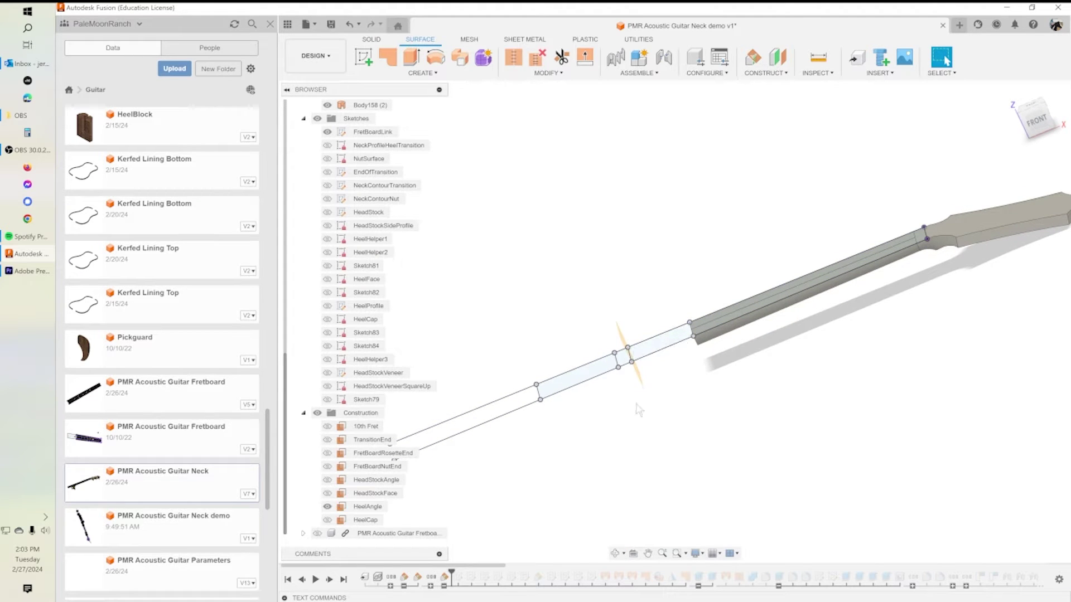
mouse_move(637, 361)
middle_mouse_down("shift")
mouse_move(640, 342)
mouse_move(631, 359)
mouse_move(652, 388)
mouse_move(640, 309)
mouse_move(656, 356)
mouse_move(647, 353)
middle_mouse_up("shift")
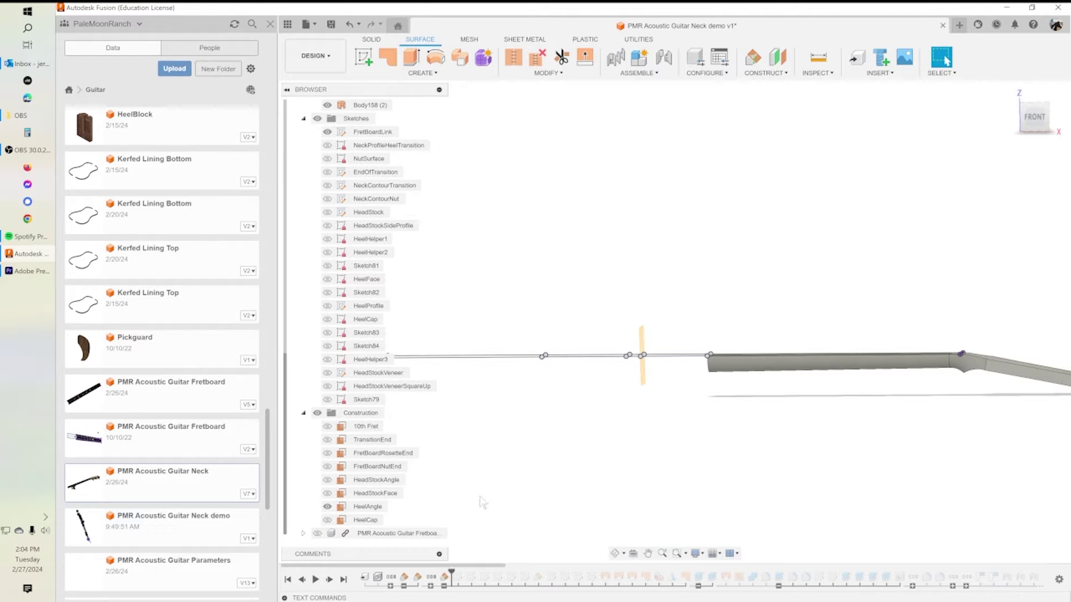
double_click(445, 583)
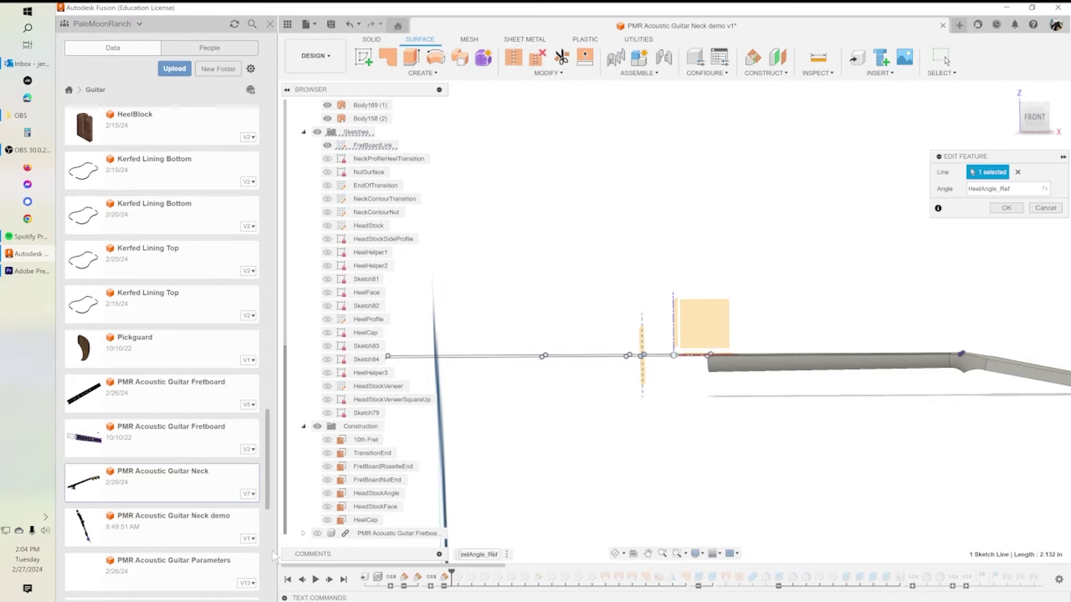
Step: Open the PMR Acoustic Guitar Parameters design and examine the HeelAngle entry in its enlarged list of user parameters
double_click(179, 567)
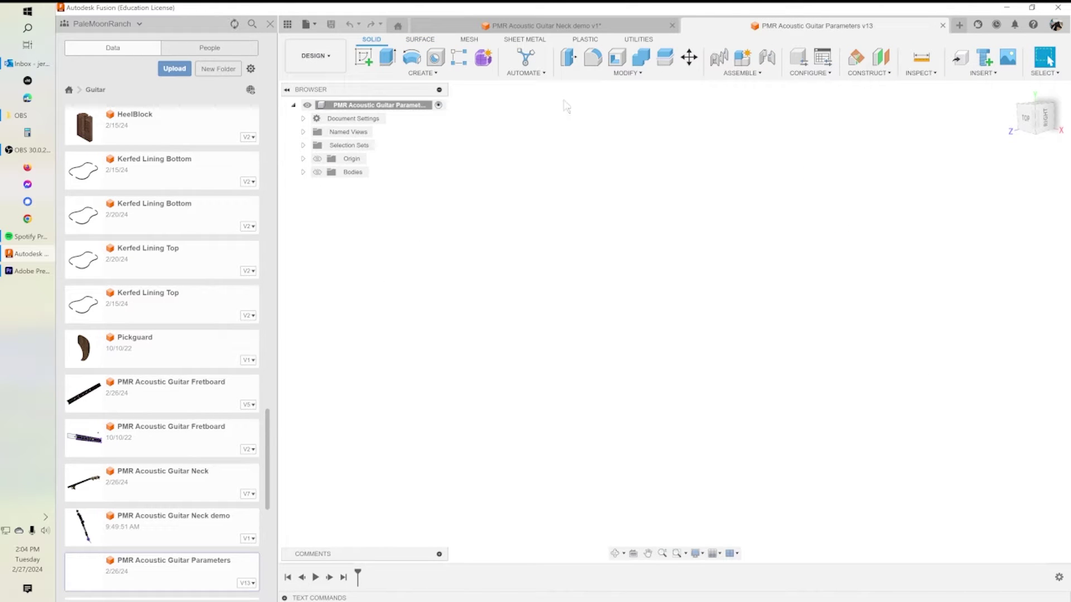
left_click(678, 73)
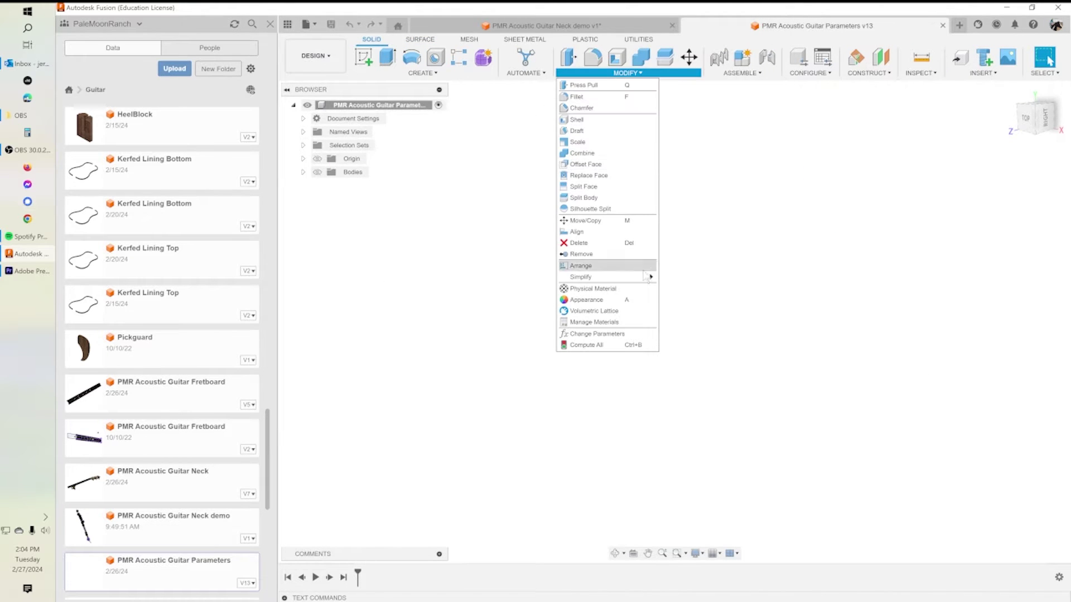
left_click(617, 333)
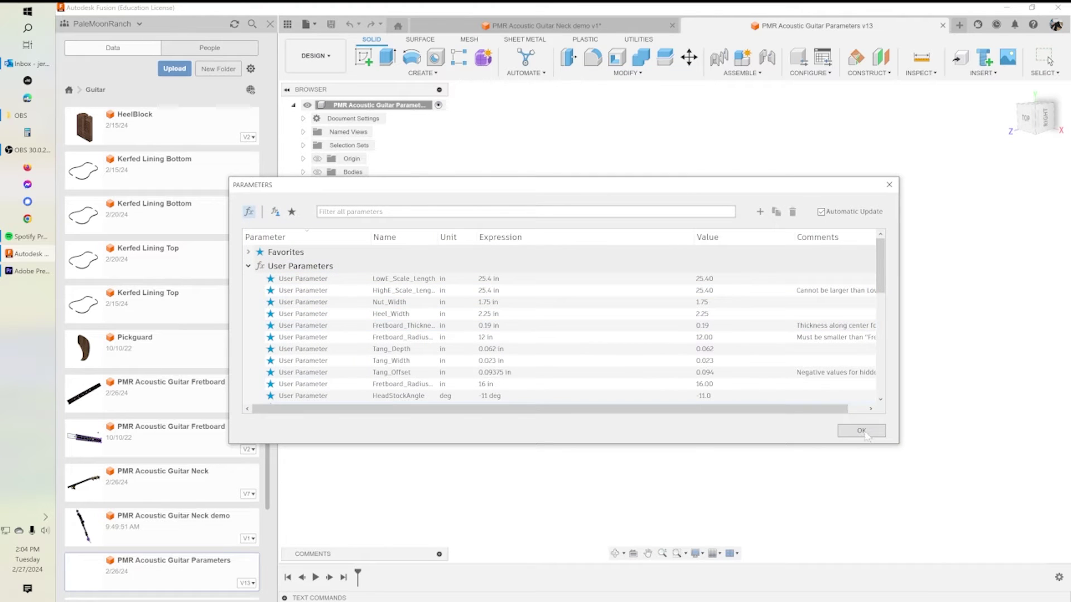
left_click_drag(895, 445, 948, 580)
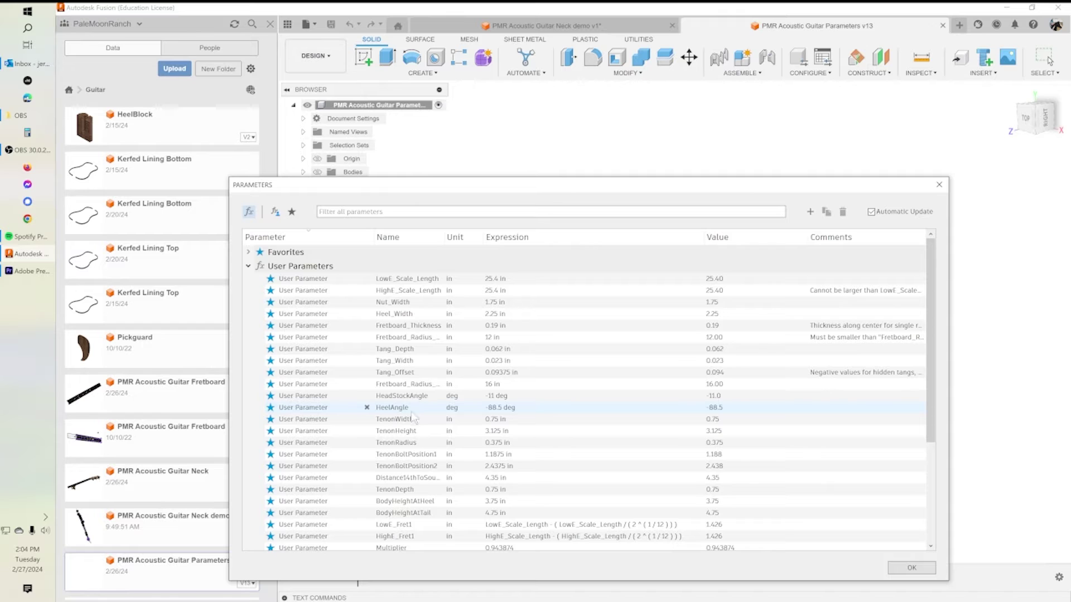
left_click_drag(632, 185, 723, 147)
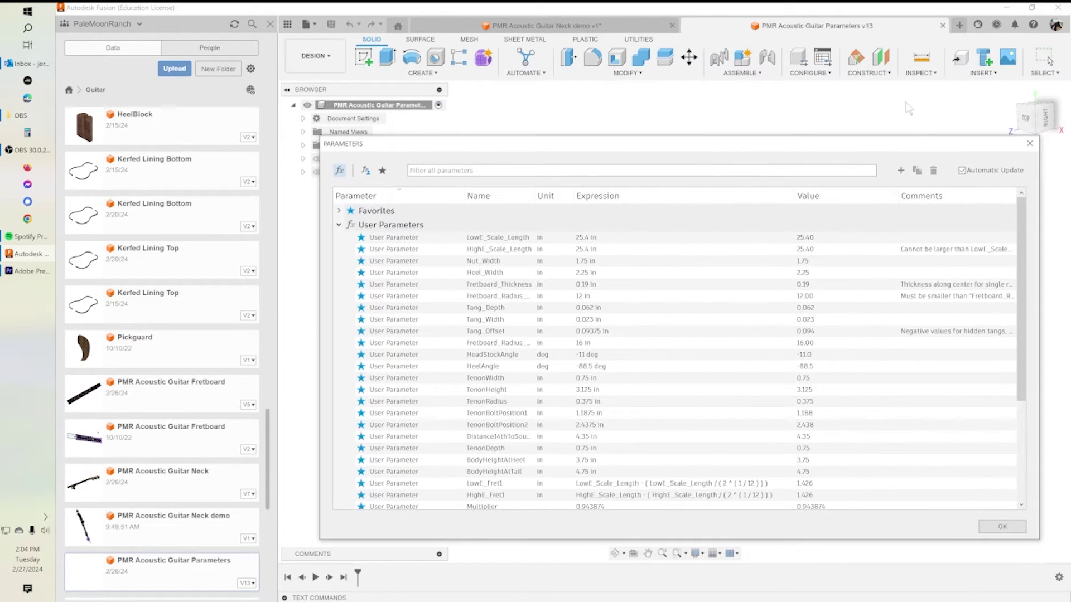
Step: Return to the PMR Acoustic Guitar Neck demo design, recheck the HeelAngle plane's angle reference and close its definition
left_click(535, 25)
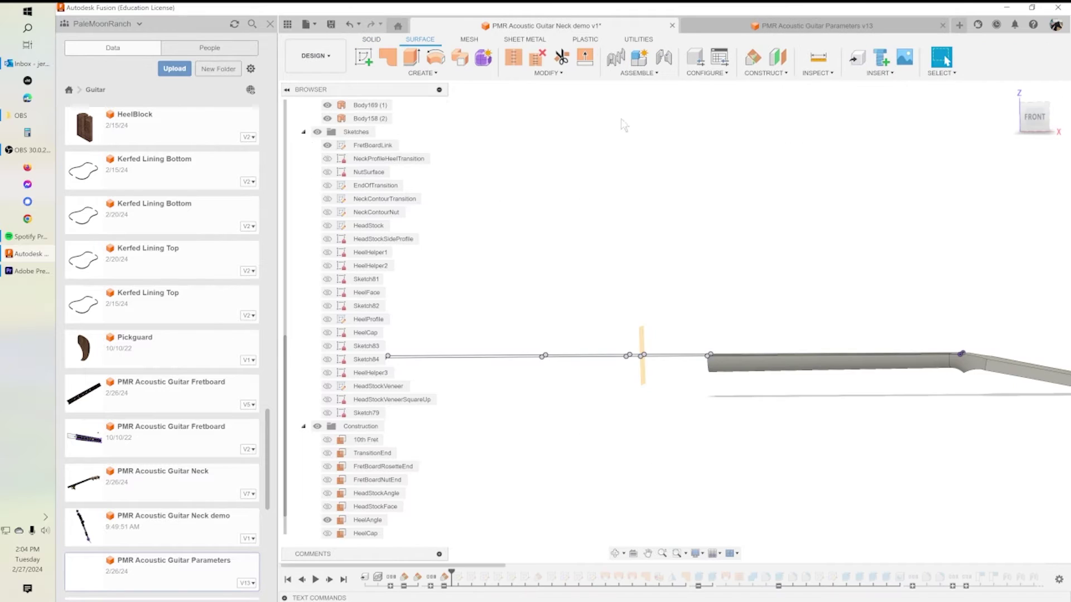
double_click(445, 578)
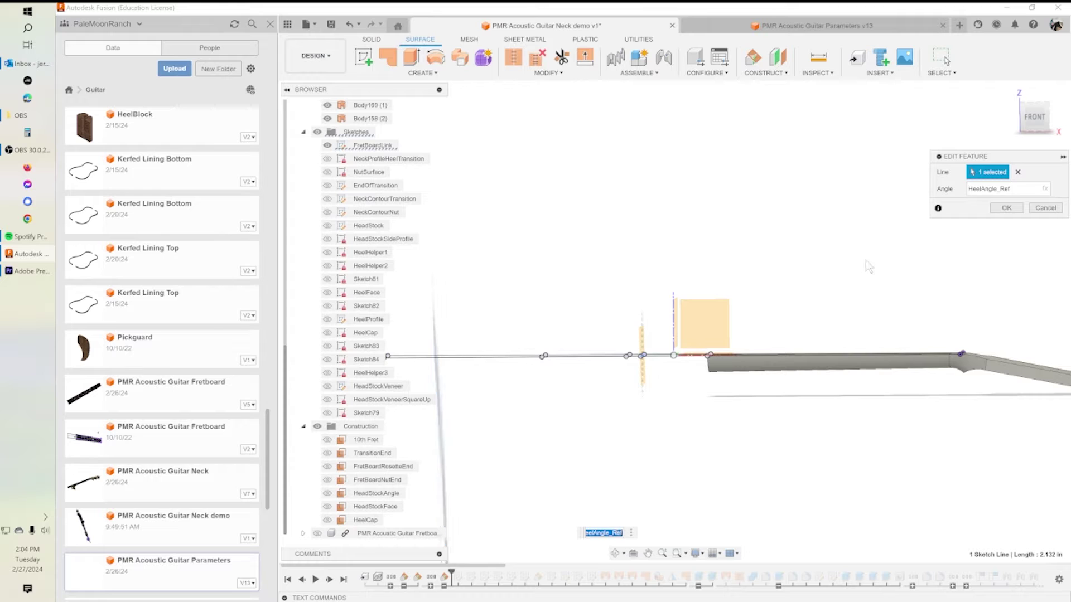
left_click(1007, 207)
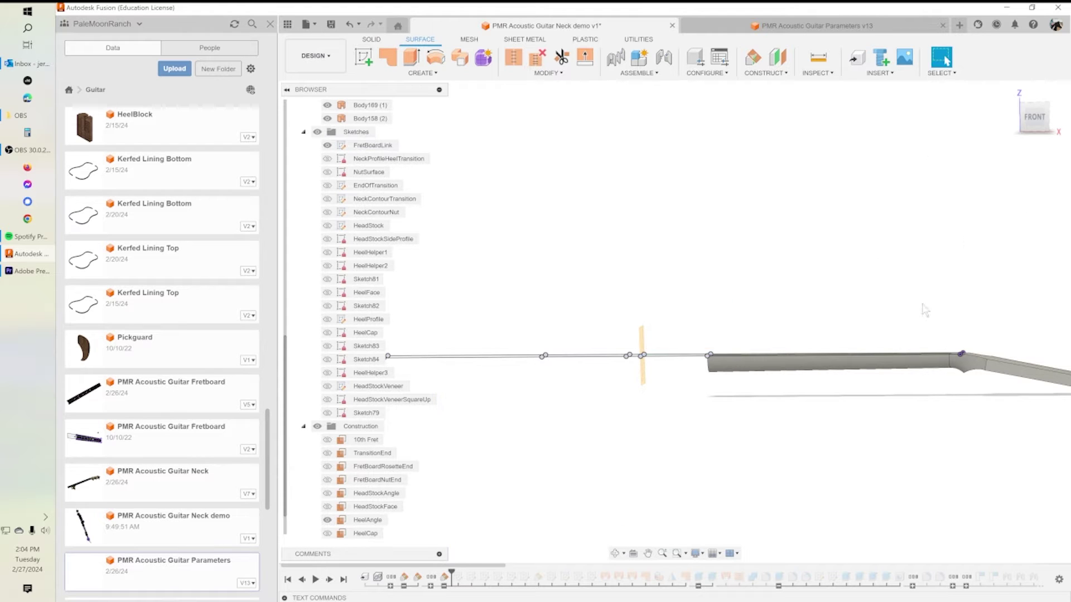
Step: Advance the design history by one feature to bring in the HeelHelper1 sketch at the heel plane
mouse_move(750, 325)
middle_mouse_down("shift")
mouse_move(772, 318)
mouse_move(768, 340)
middle_mouse_up("shift")
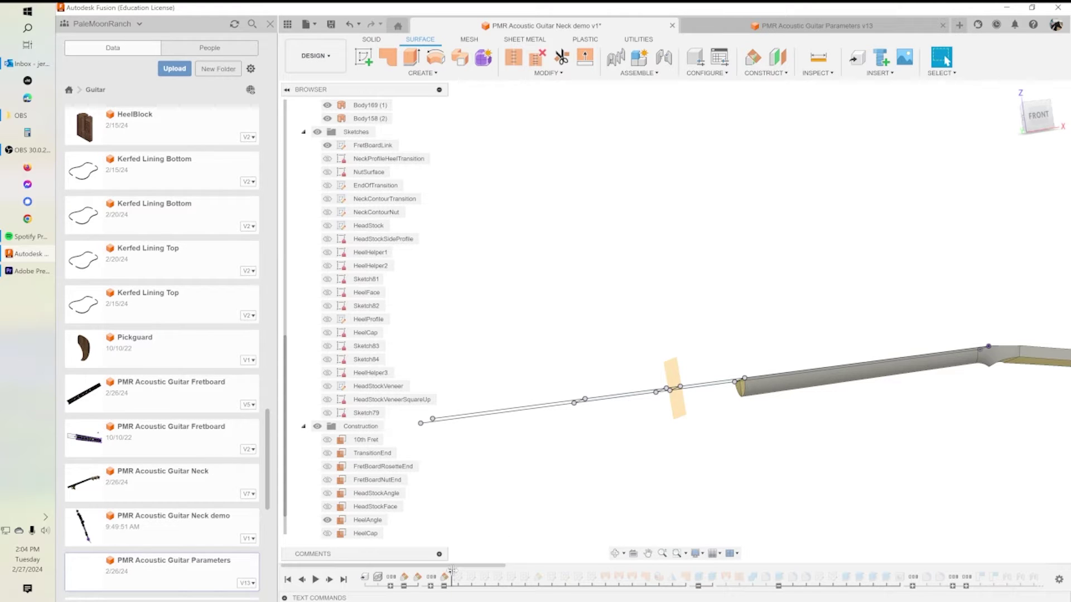
left_click_drag(450, 572, 465, 573)
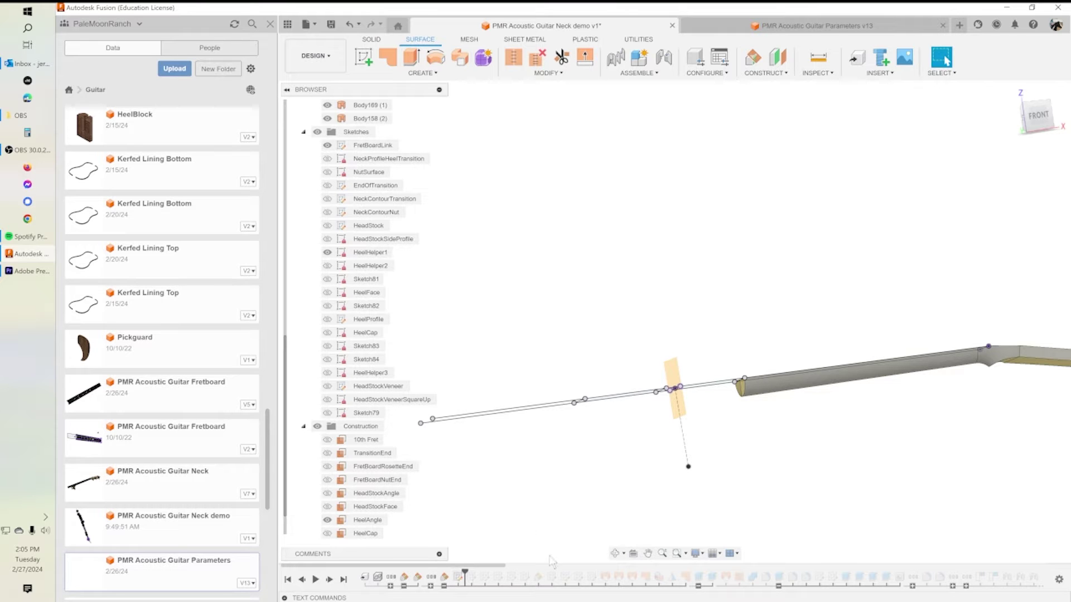
mouse_move(608, 460)
middle_mouse_down("shift")
mouse_move(627, 481)
mouse_move(617, 467)
middle_mouse_up("shift")
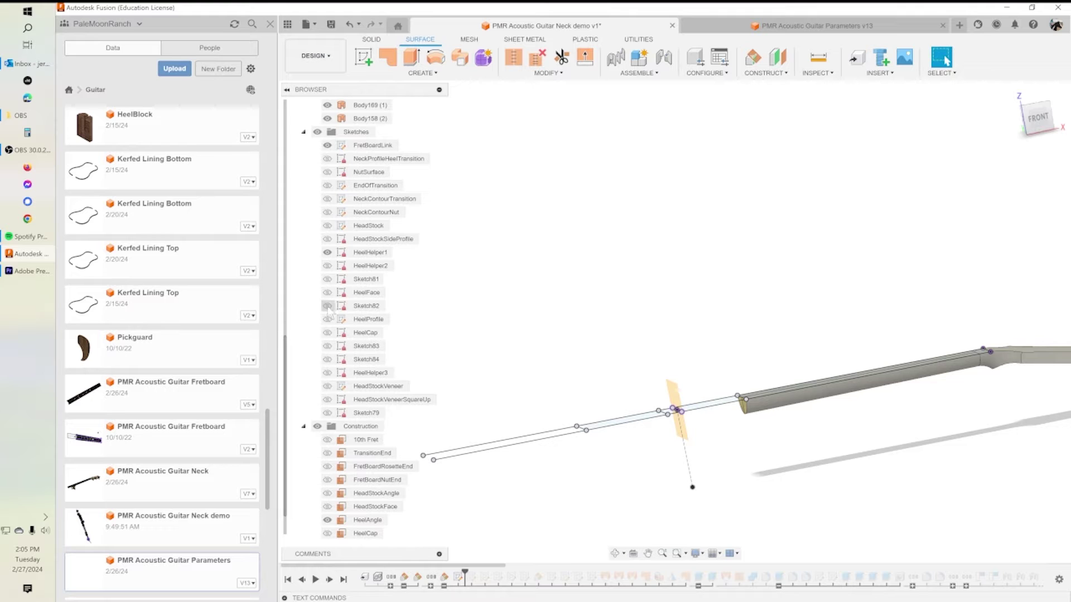
Step: Open the HeelHelper1 sketch for editing and hide the Bodies and Construction folders
double_click(341, 253)
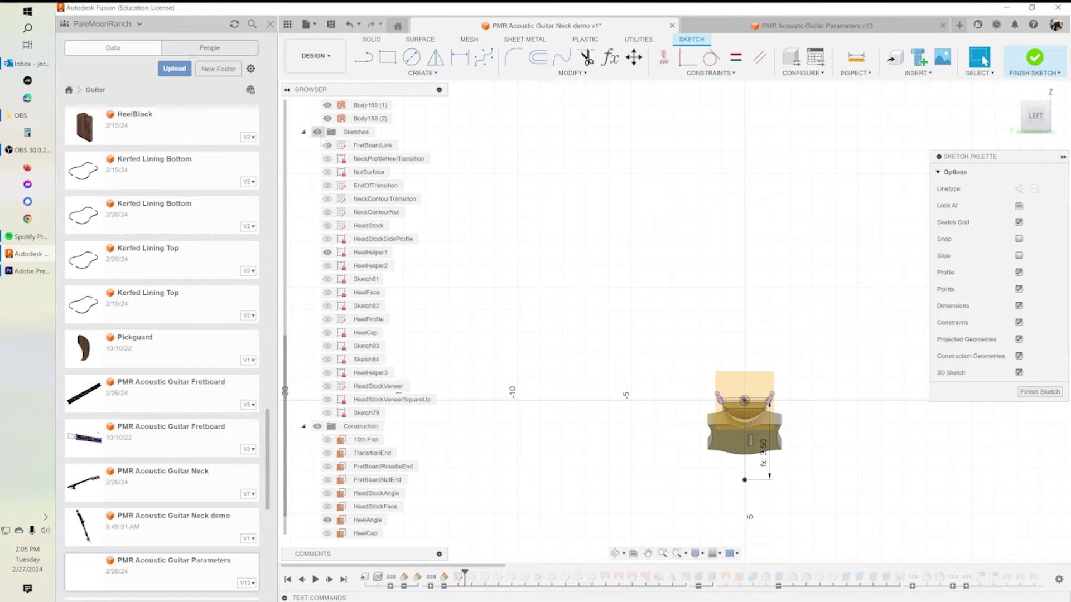
scroll(338, 128, "up", 2)
scroll(323, 117, "up", 2)
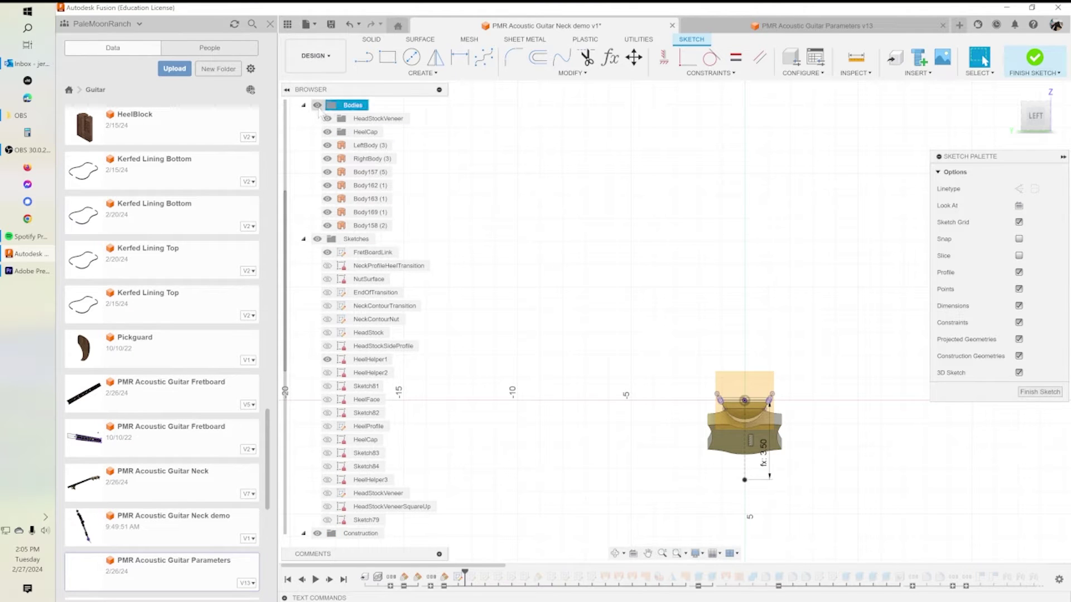
left_click(317, 105)
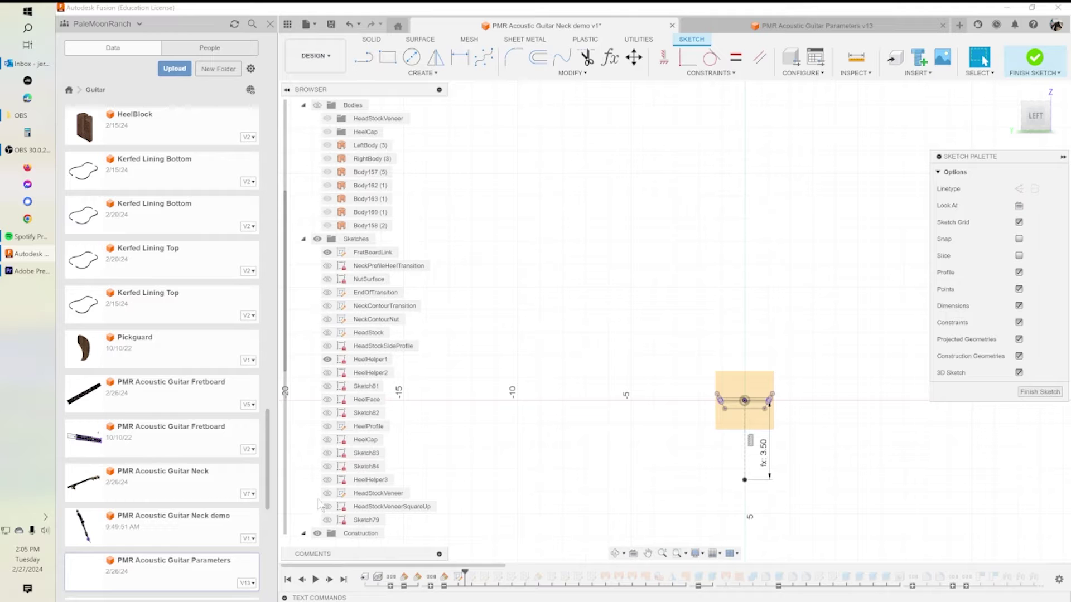
scroll(319, 504, "down", 3)
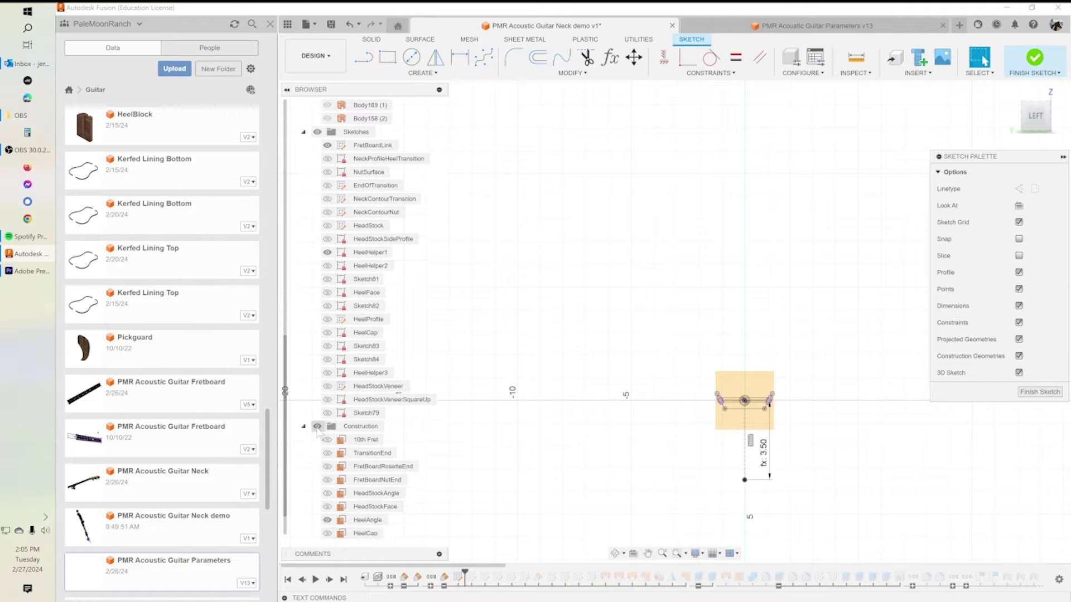
left_click(317, 427)
Step: Examine the HeelHelper1 line below the fretboard outline and inspect the expression behind its height dimension
mouse_move(599, 387)
middle_mouse_down()
mouse_move(568, 407)
mouse_move(686, 304)
mouse_move(687, 251)
middle_mouse_up()
scroll(697, 390, "up", 4)
middle_click_drag(697, 354, 748, 323)
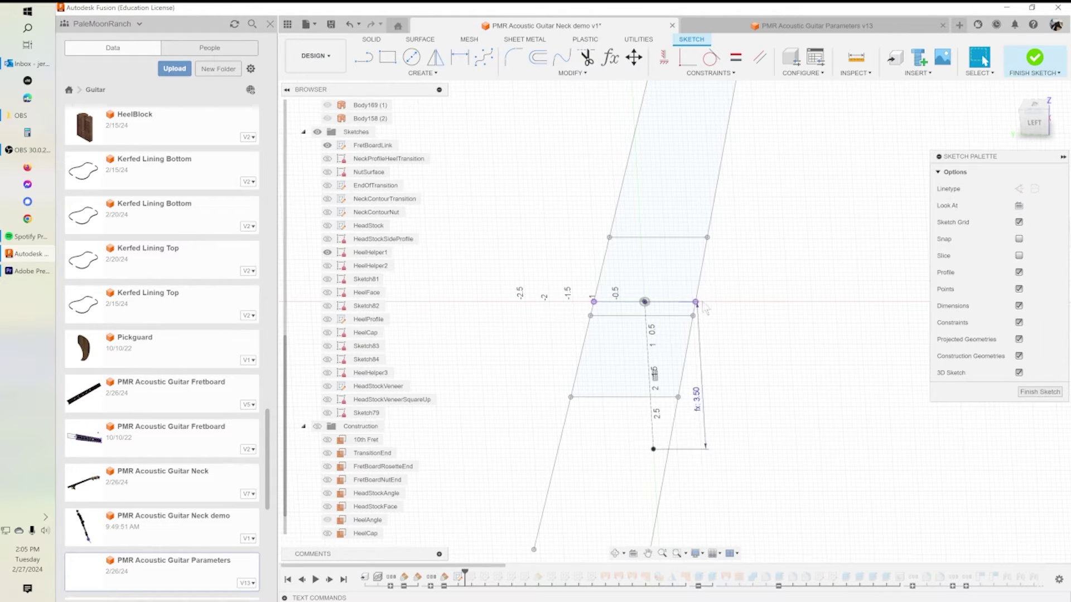
mouse_move(661, 310)
middle_mouse_down("shift")
mouse_move(676, 296)
mouse_move(623, 318)
mouse_move(652, 313)
middle_mouse_up("shift")
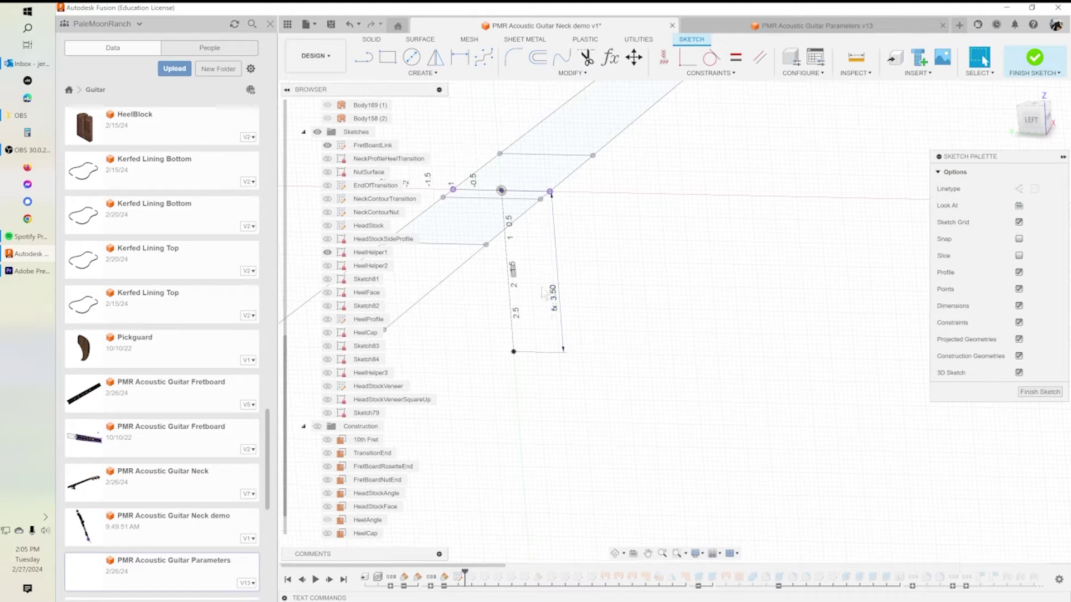
double_click(558, 303)
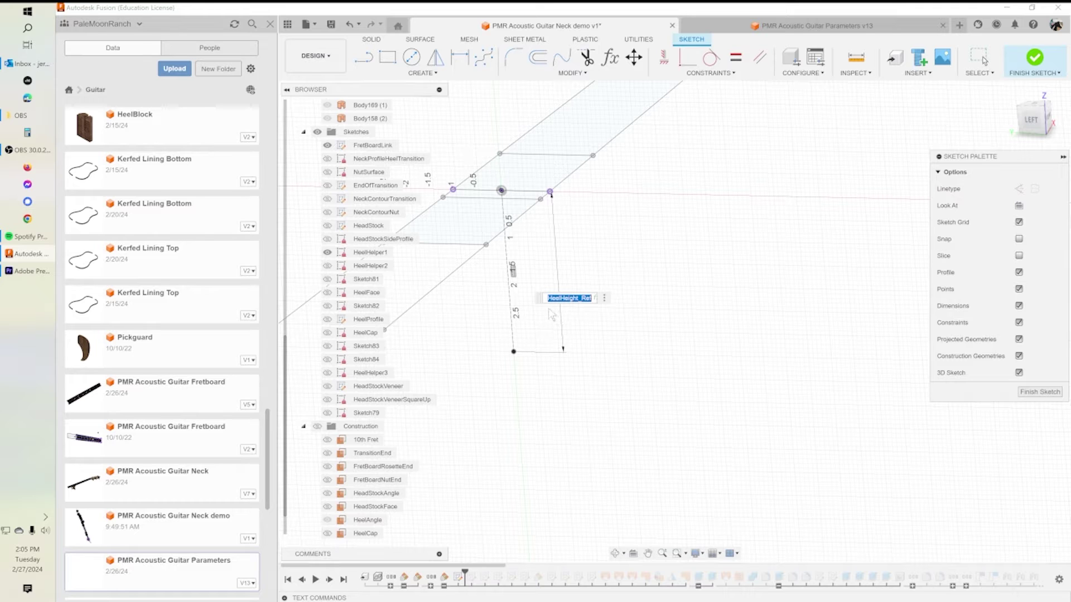
key("Return")
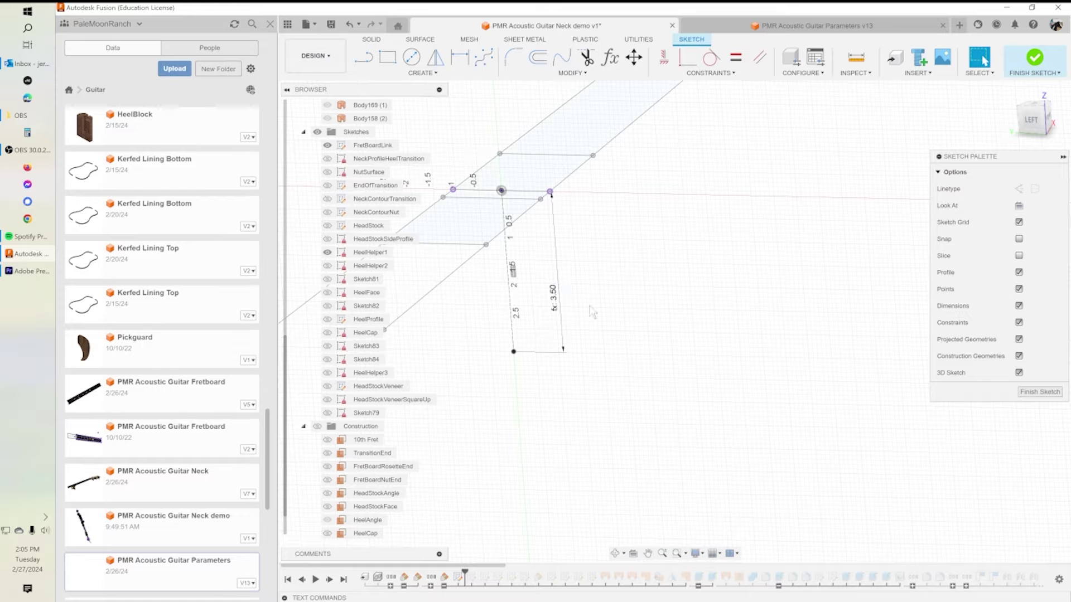
Step: Recheck the heel height dimension's expression from a near edge-on view and finish the HeelHelper1 sketch
mouse_move(516, 233)
middle_mouse_down("shift")
mouse_move(502, 232)
mouse_move(506, 250)
mouse_move(612, 270)
mouse_move(593, 310)
mouse_move(562, 318)
mouse_move(570, 329)
middle_mouse_up("shift")
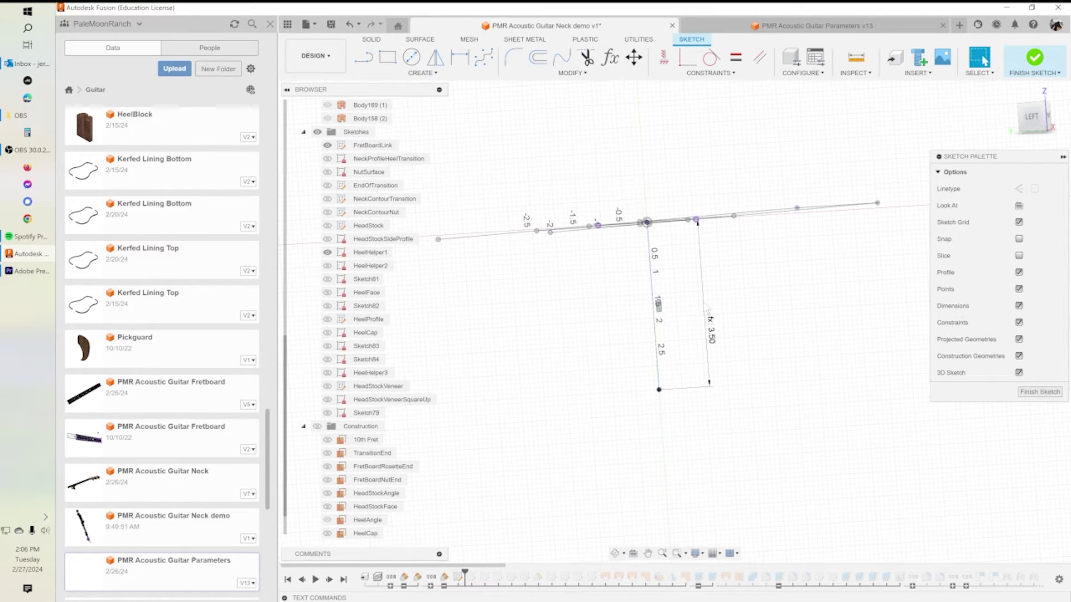
double_click(711, 333)
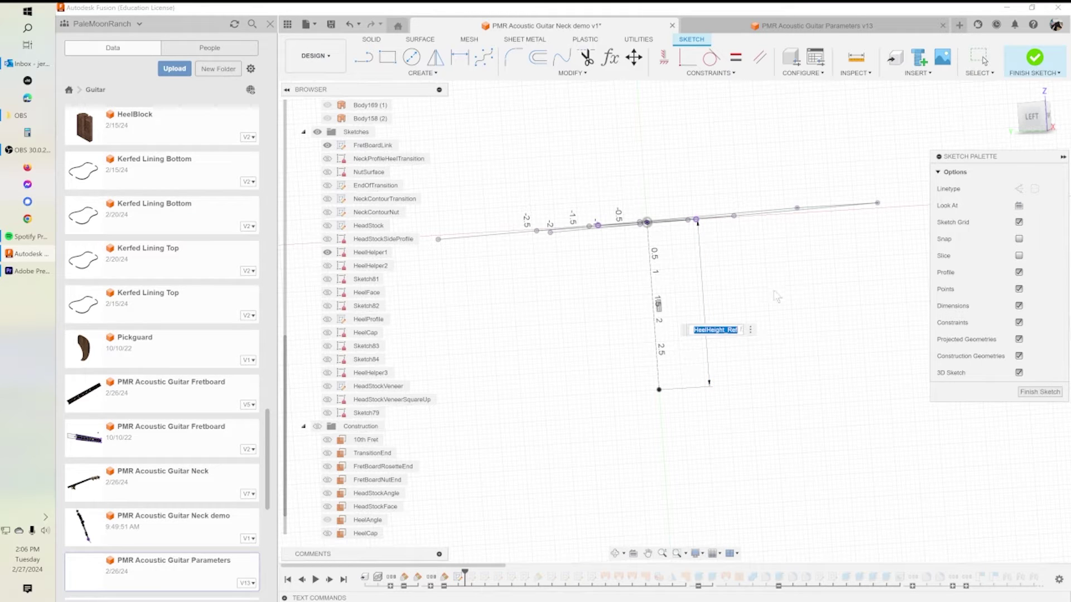
key("Return")
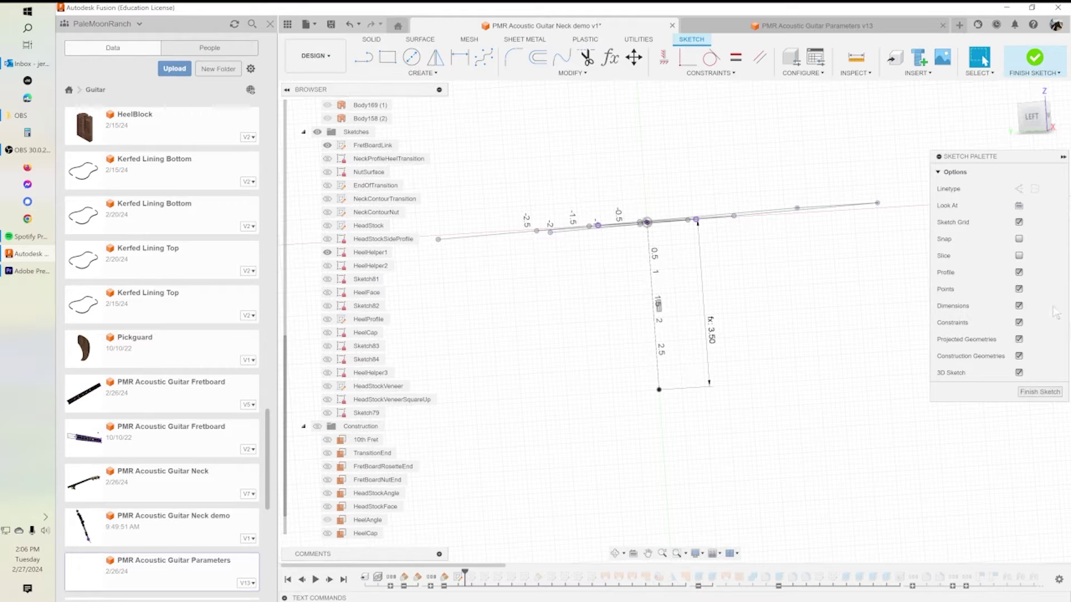
left_click(1040, 393)
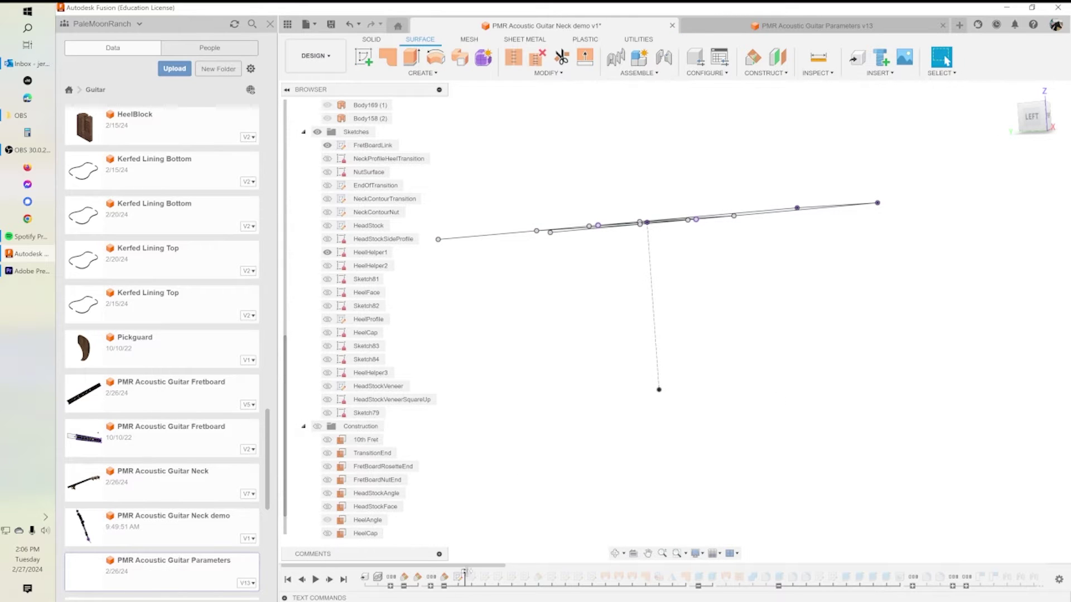
Step: Advance the design history by one feature to bring in the HeelHelper2 sketch, and show the Bodies folder again
left_click_drag(464, 571, 478, 570)
middle_click_drag(785, 344, 758, 354, "shift")
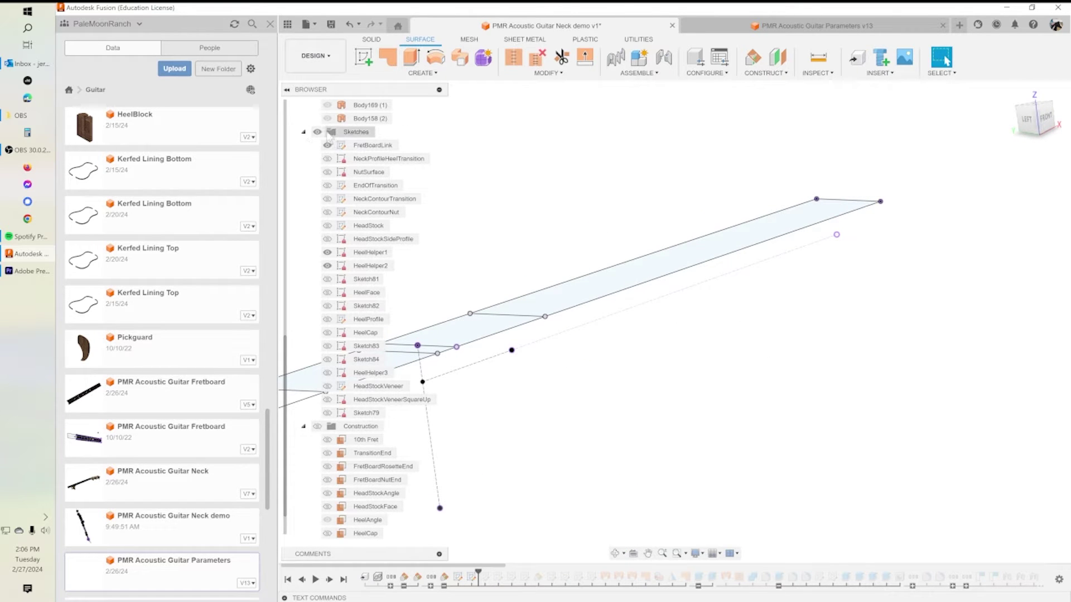
scroll(329, 133, "up", 4)
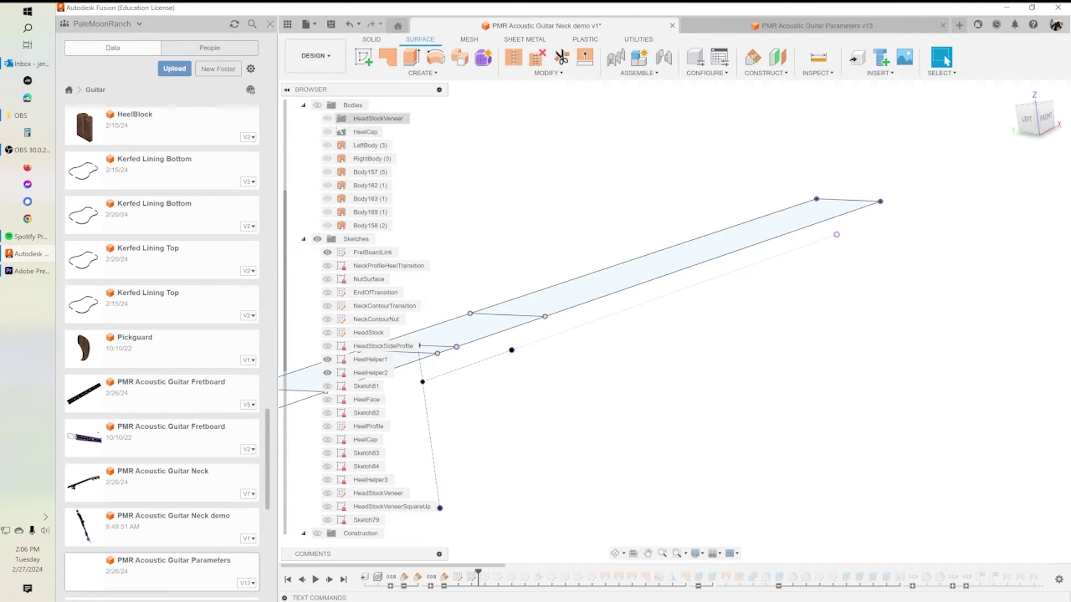
left_click(317, 105)
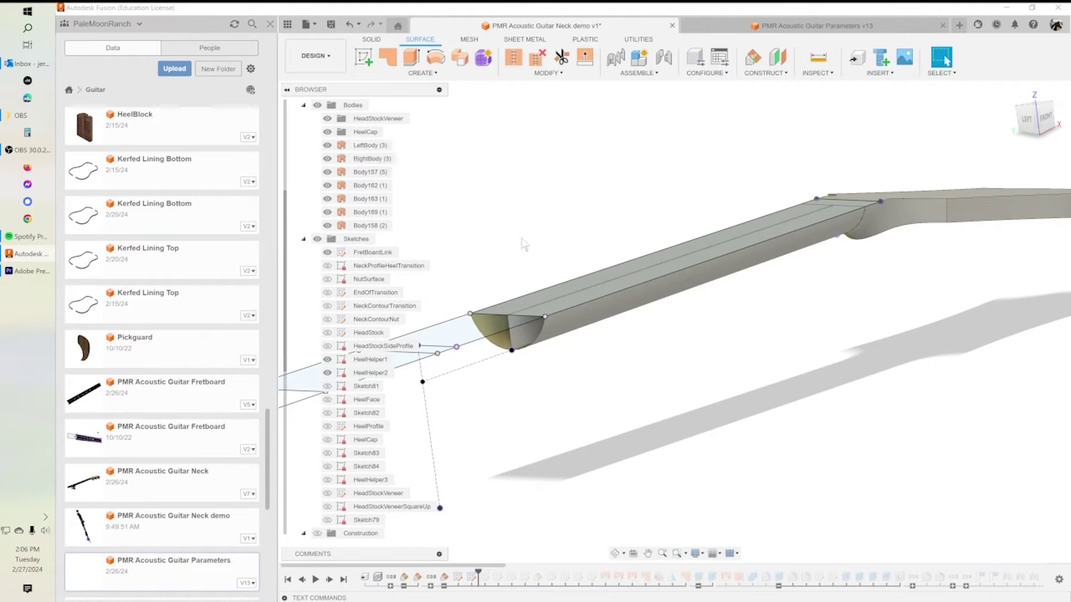
Step: Hide the FretBoardLink sketch to leave the heel helper lines clear beside the neck bodies
left_click(517, 348)
left_click(337, 253)
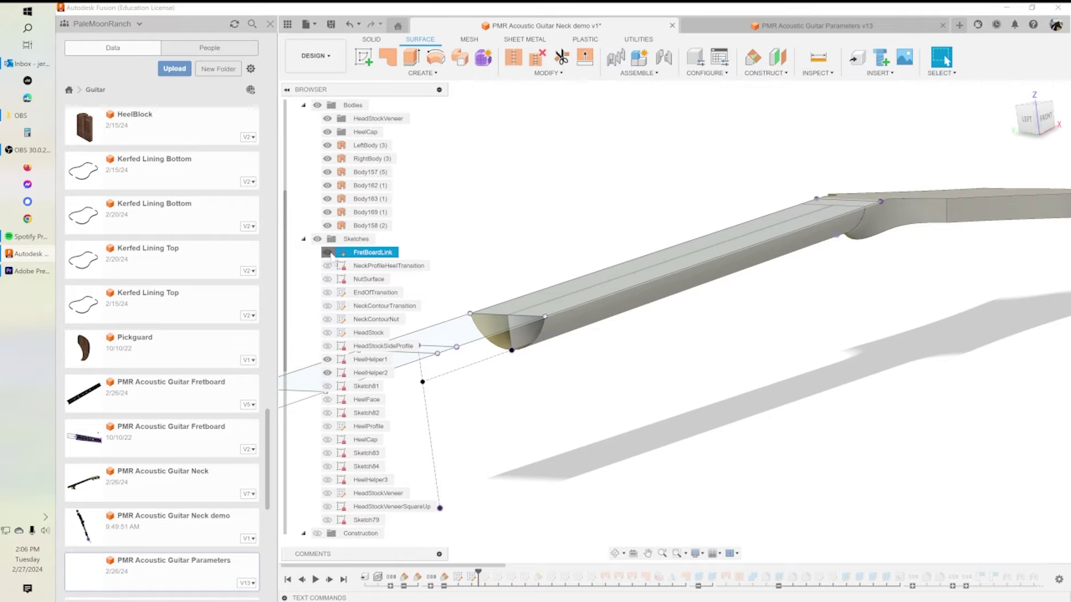
left_click(328, 253)
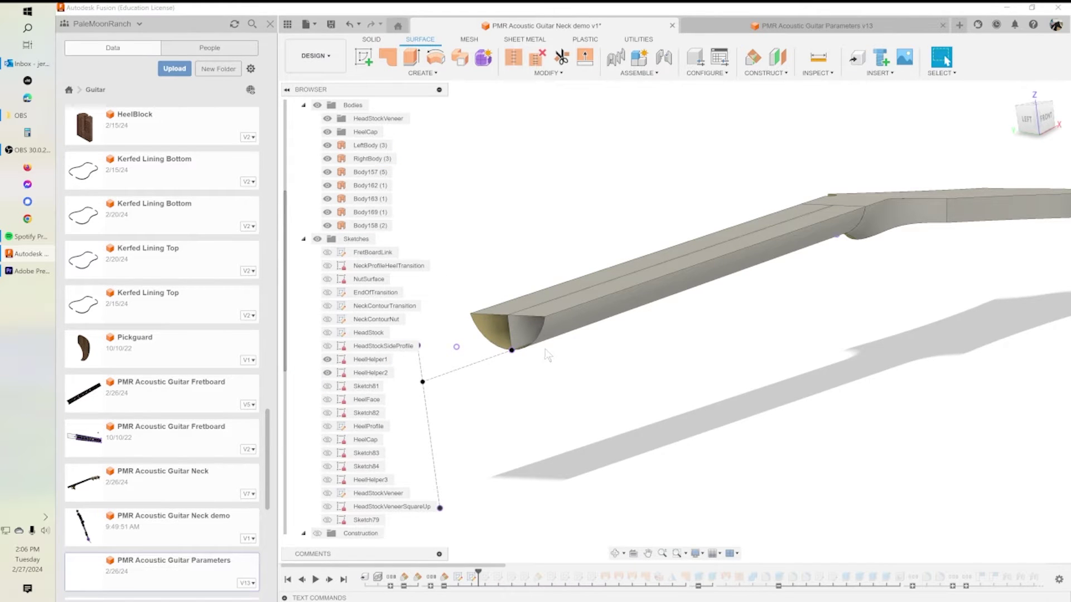
Step: Examine the HeelHelper2 line along the underside of the neck and hide the RightBody surface group
middle_click_drag(552, 352, 544, 186, "shift")
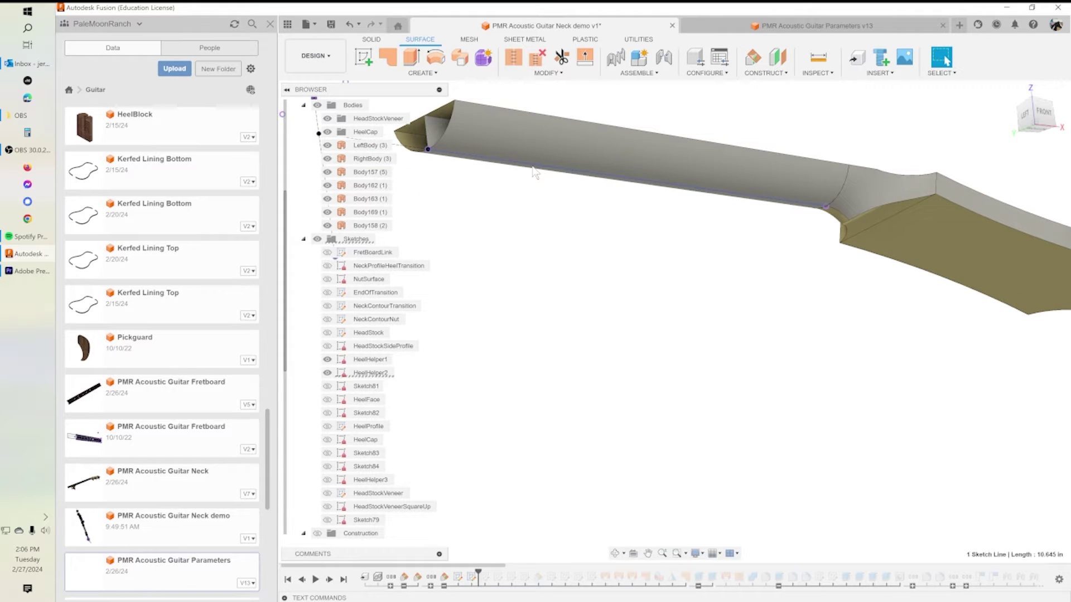
left_click(532, 167)
mouse_move(457, 264)
middle_mouse_down()
mouse_move(581, 287)
mouse_move(741, 343)
middle_mouse_up()
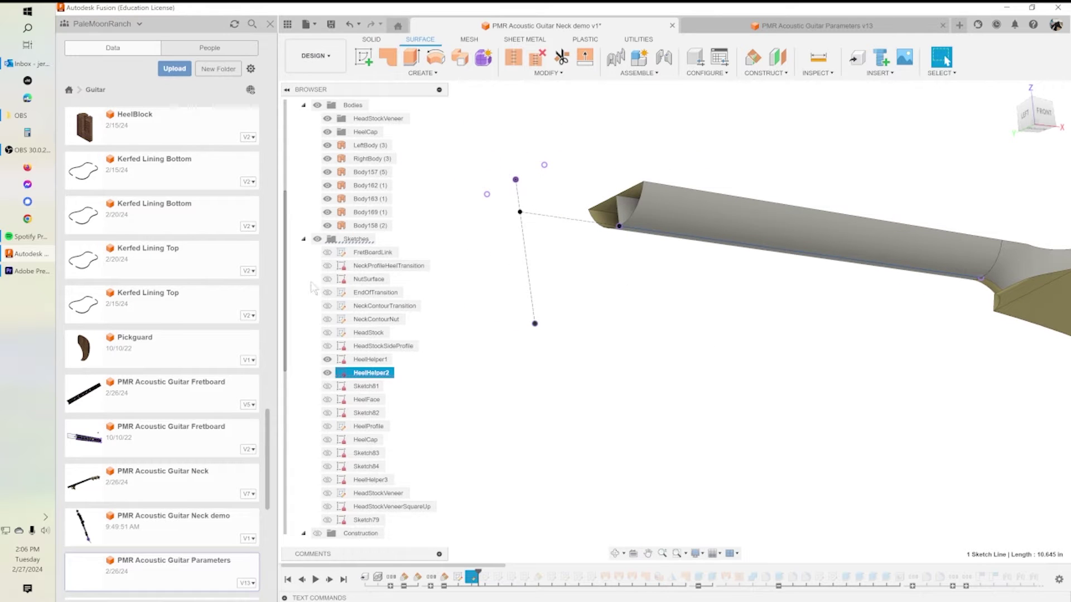
left_click(369, 160)
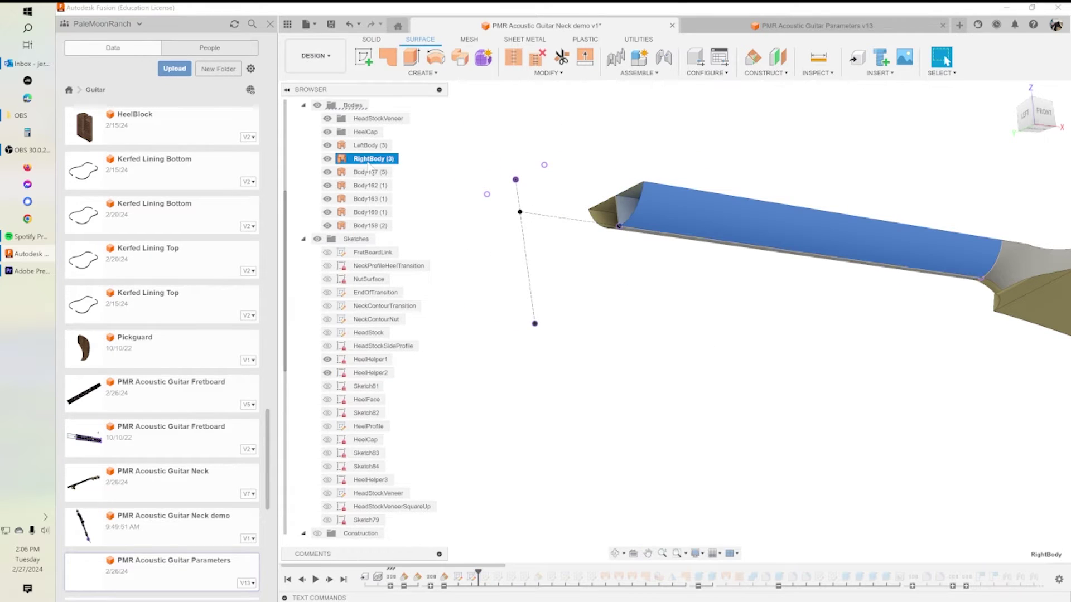
left_click(691, 309)
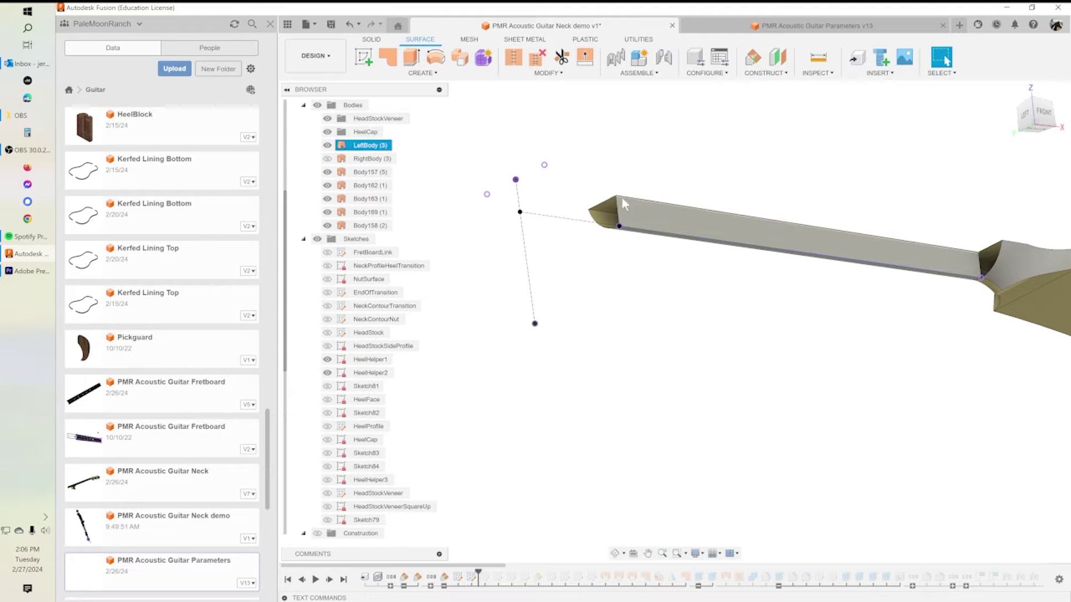
Step: Open the HeelHelper2 sketch to examine its line along the neck's underside, and finish the sketch unchanged
middle_click_drag(641, 214, 624, 249, "shift")
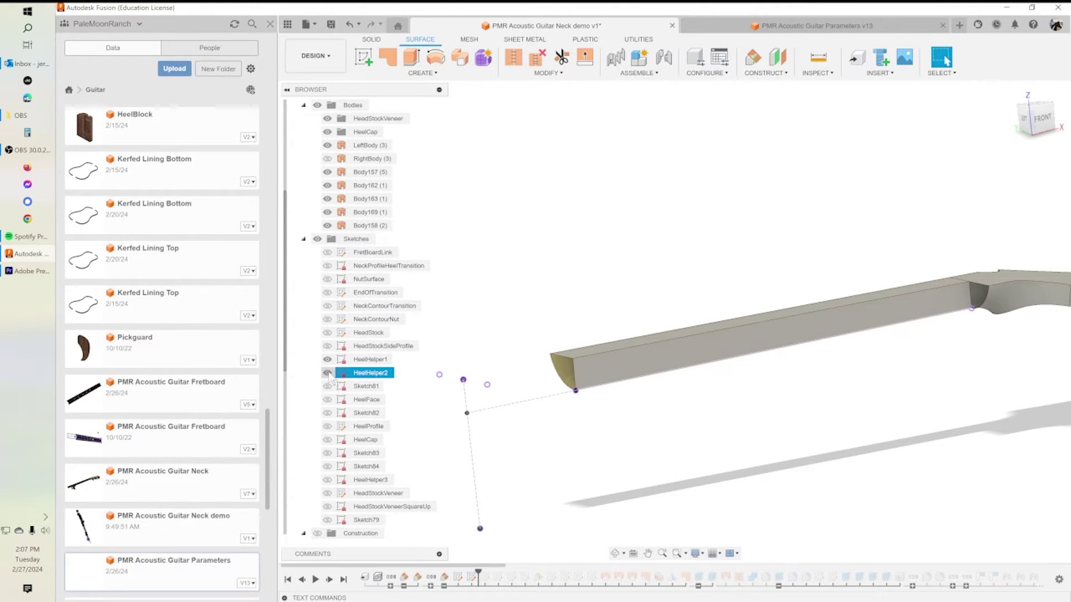
double_click(371, 373)
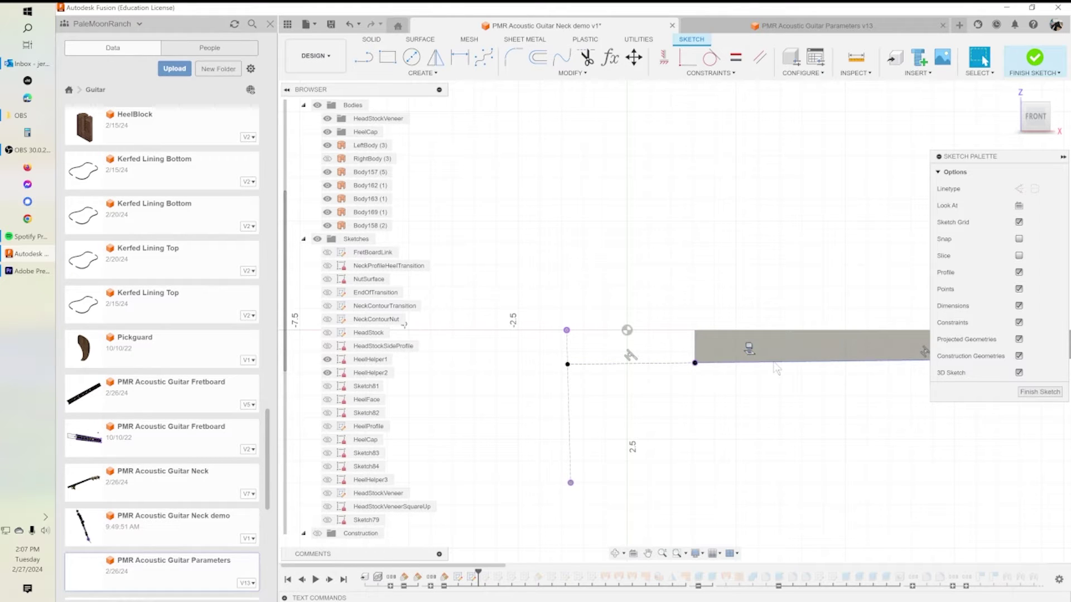
left_click(1032, 392)
middle_click_drag(779, 360, 805, 341, "shift")
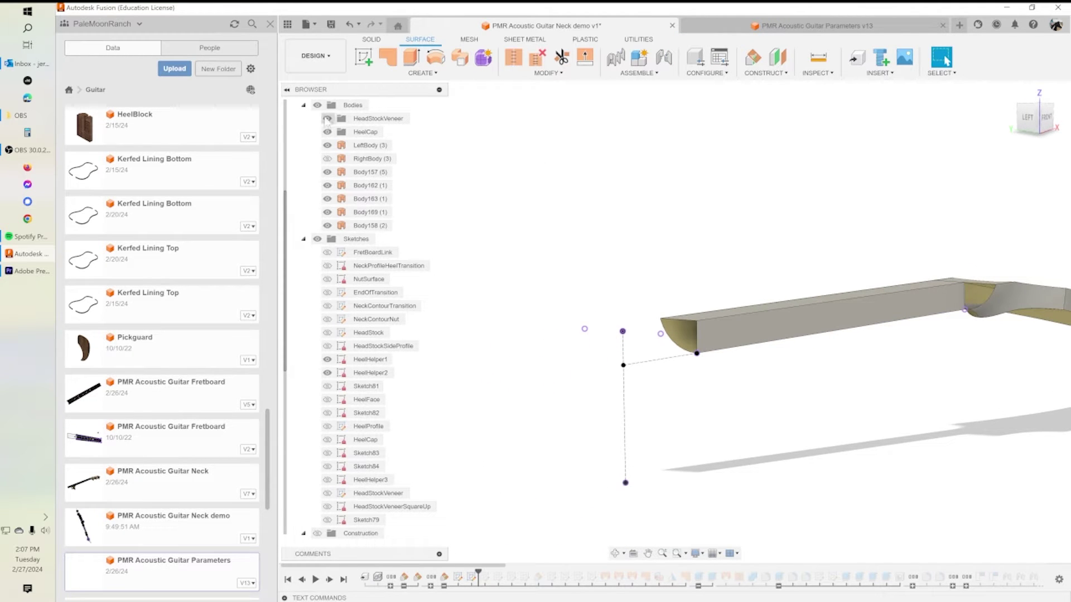
Step: Hide the Bodies folder and advance the design history past the HeelFace sketch to inspect the heel outline
left_click(316, 105)
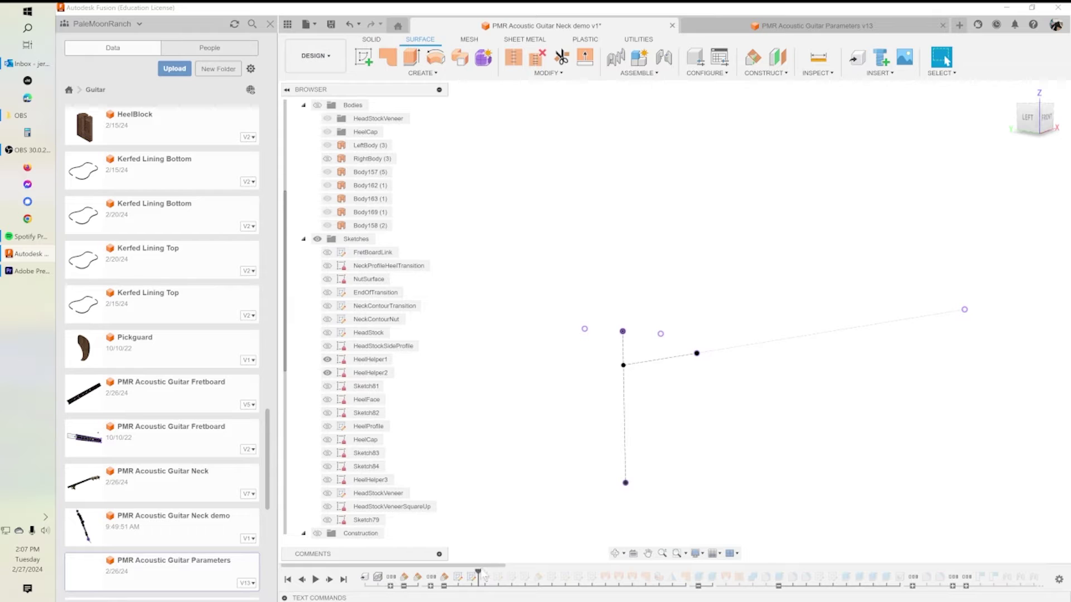
left_click_drag(478, 571, 504, 571)
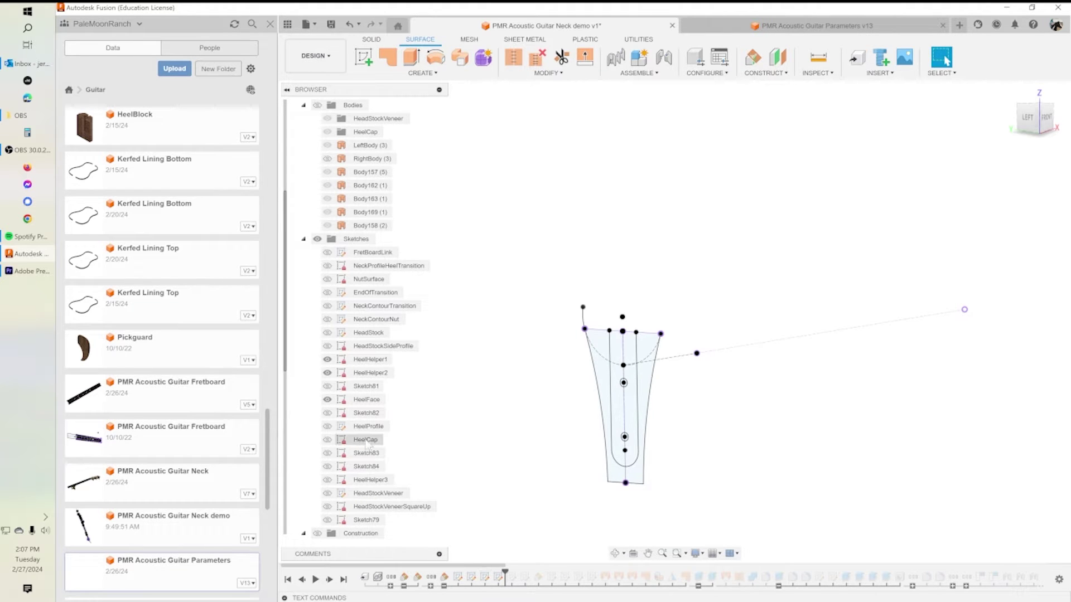
middle_click_drag(647, 427, 667, 399, "shift")
scroll(672, 410, "up", 5)
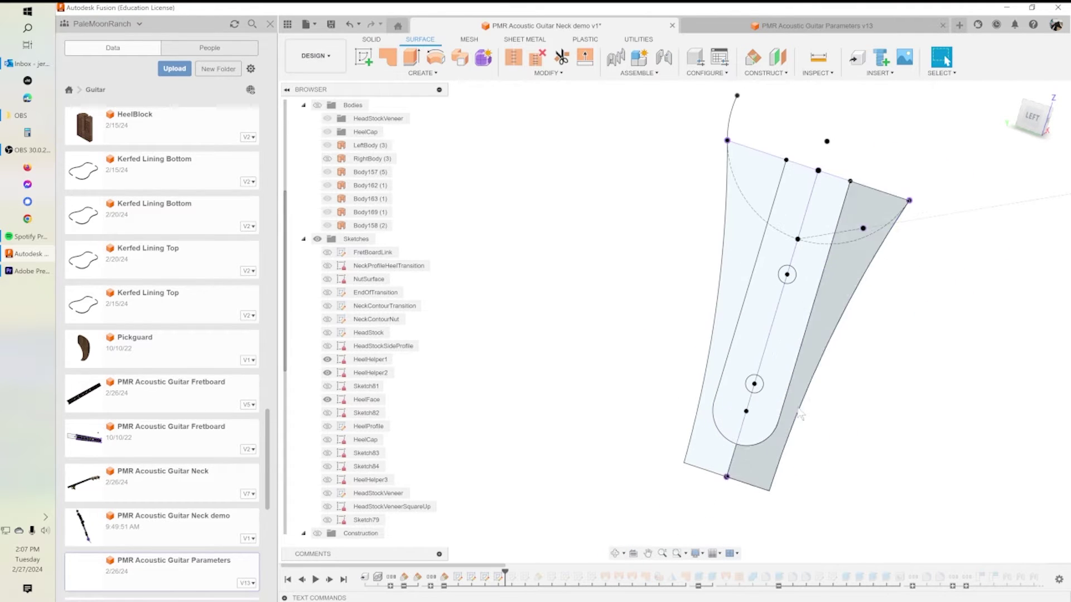
mouse_move(935, 337)
middle_mouse_down("shift")
mouse_move(937, 287)
mouse_move(963, 311)
mouse_move(970, 268)
mouse_move(980, 312)
mouse_move(984, 297)
middle_mouse_up("shift")
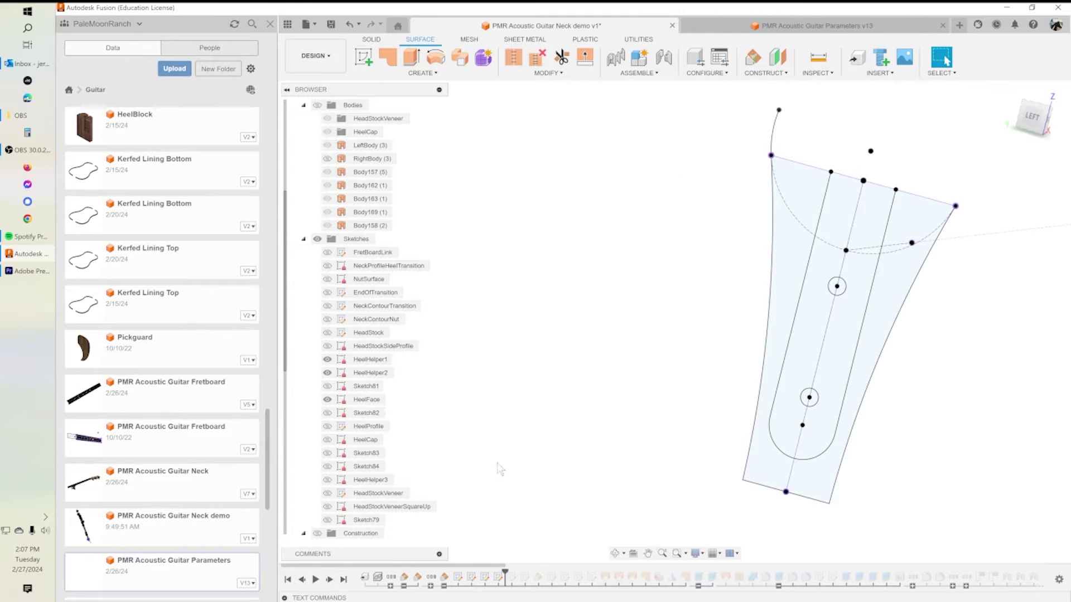
Step: Open the HeelFace sketch to examine its dimensions and constraints, and finish the sketch
double_click(342, 400)
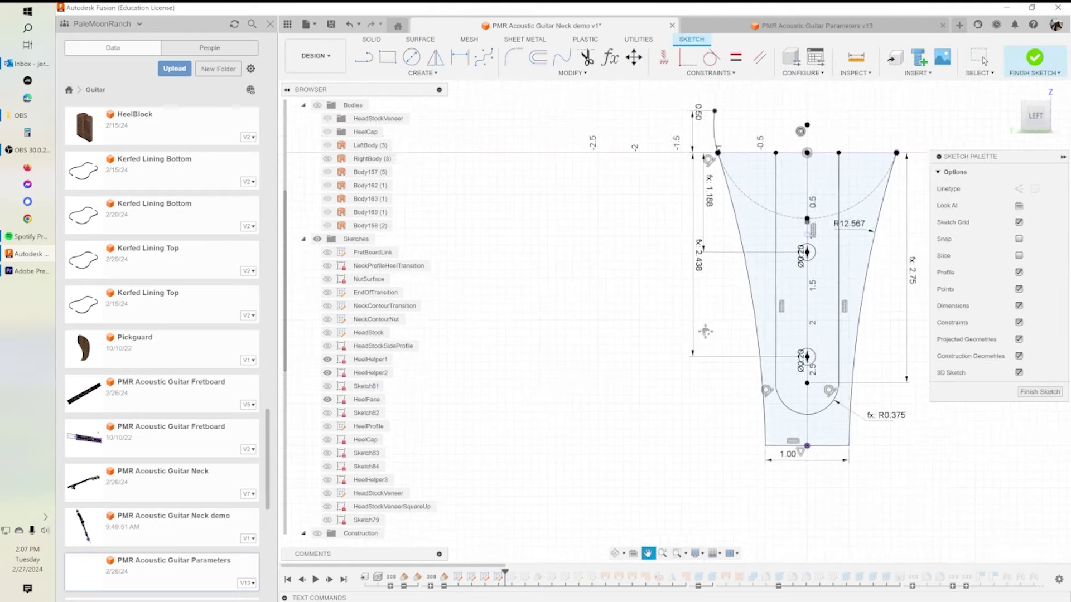
scroll(721, 297, "up", 3)
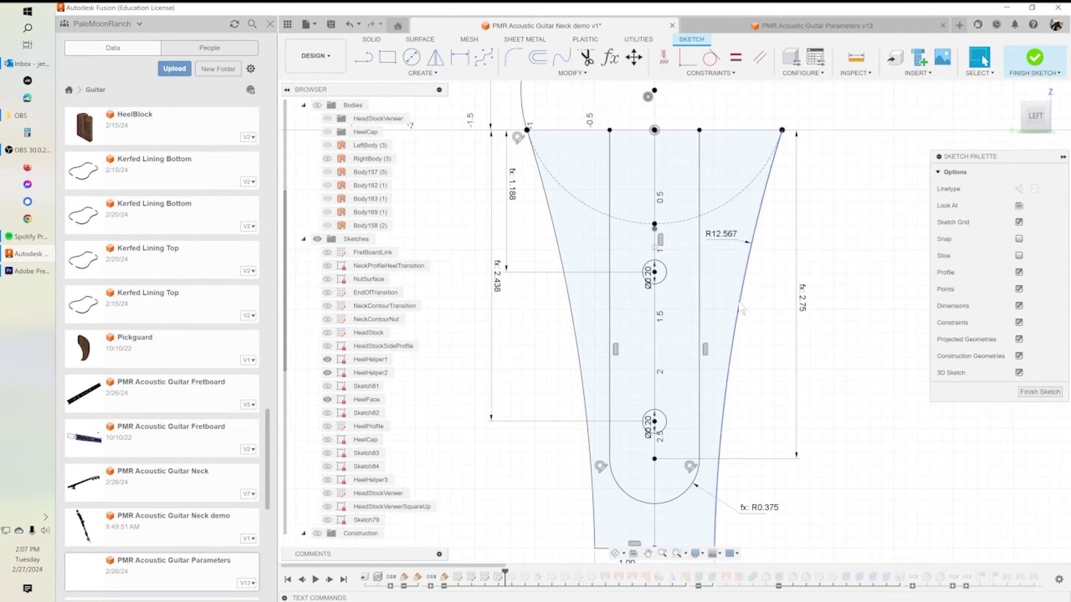
scroll(725, 308, "down", 3)
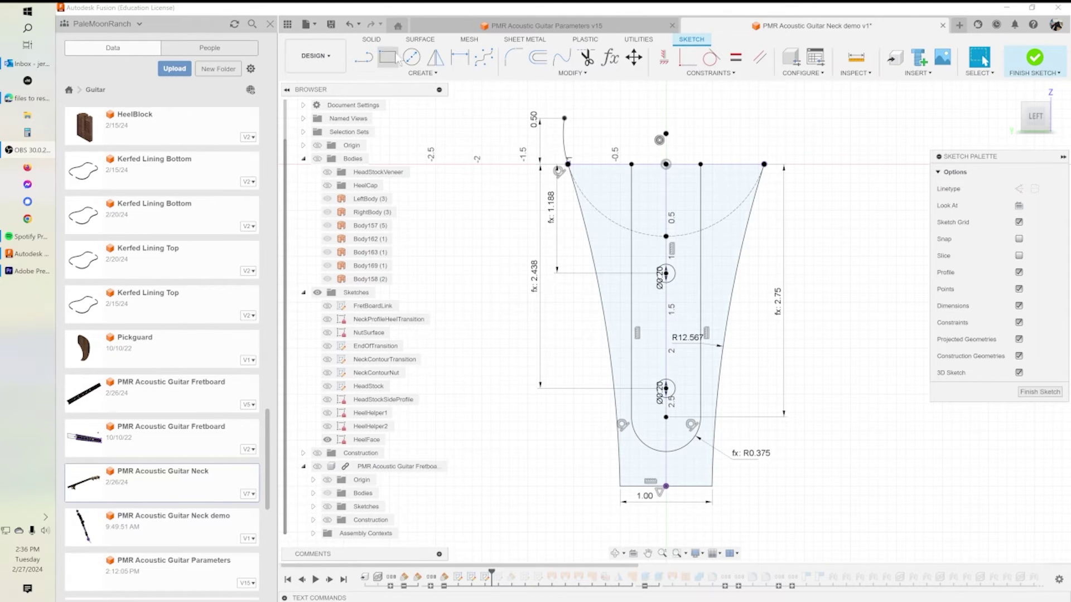
left_click(1040, 391)
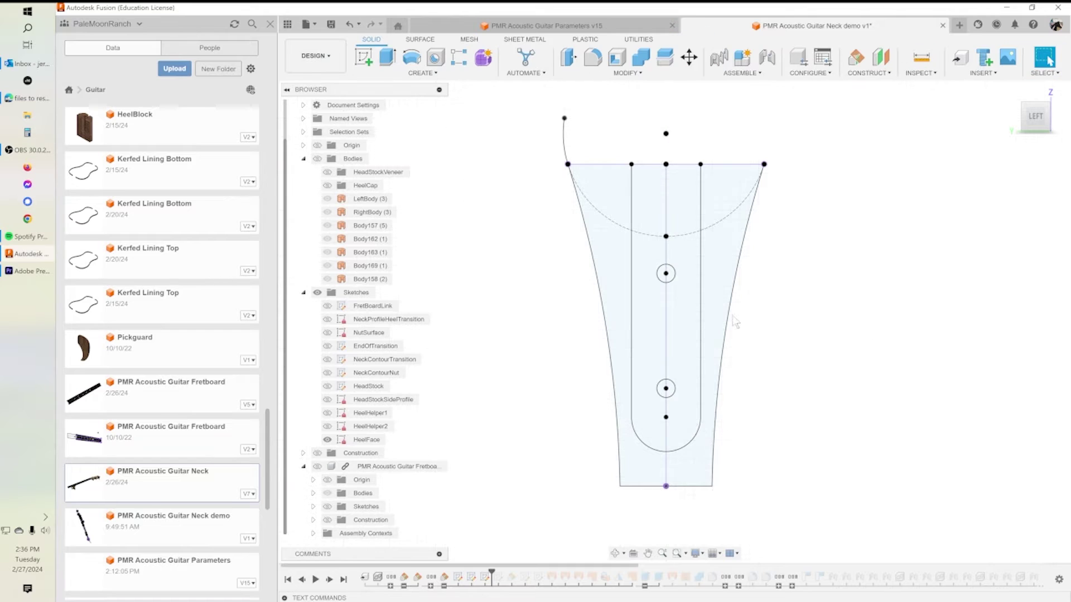
Step: Create a new sketch on the HeelAngle construction plane and view it squarely from the left
left_click(366, 60)
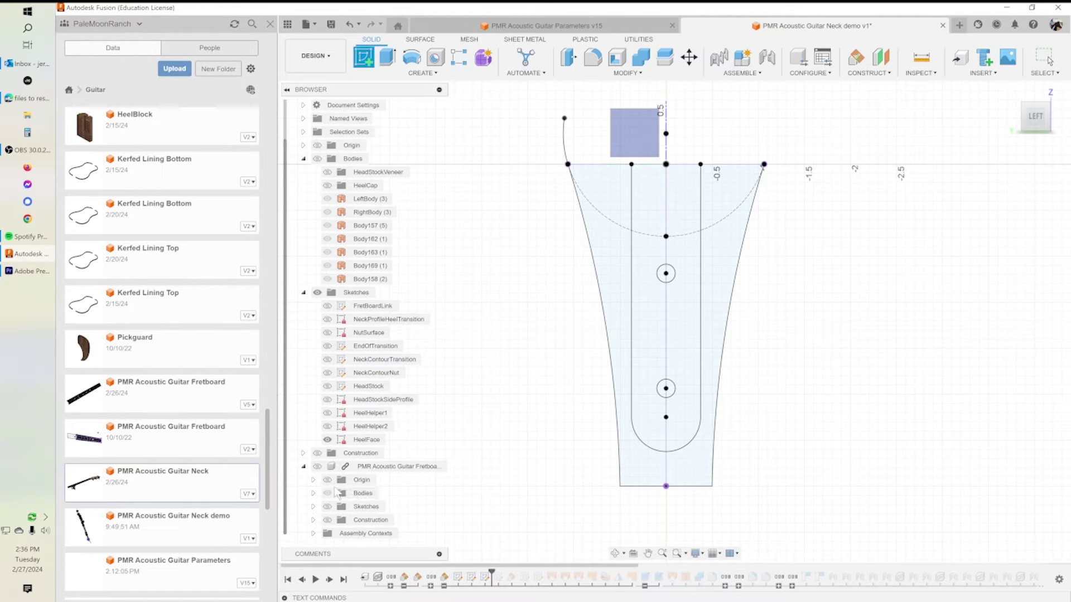
left_click(303, 453)
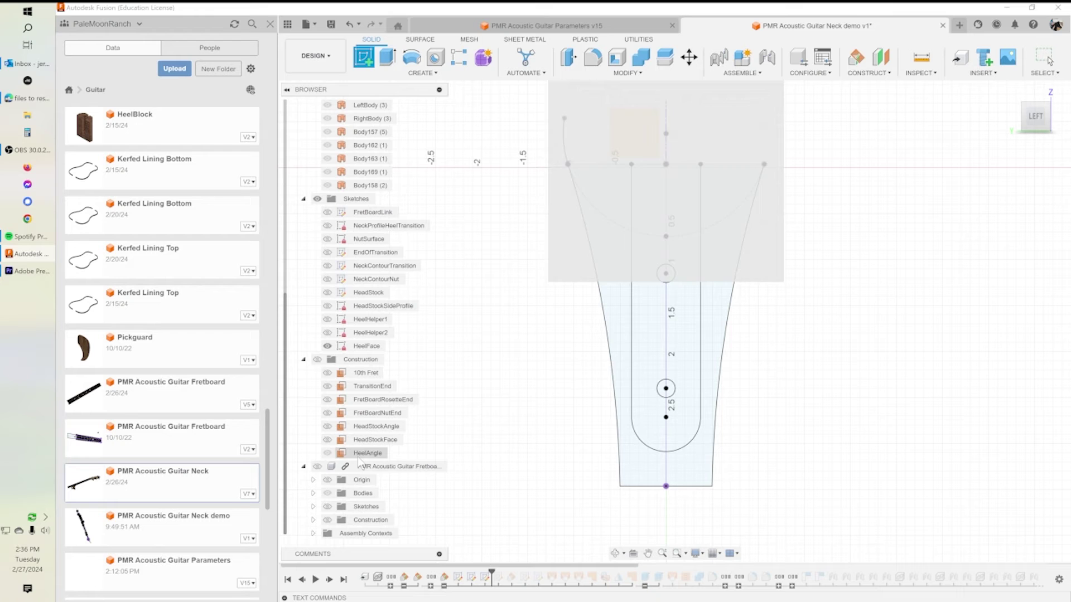
left_click(357, 453)
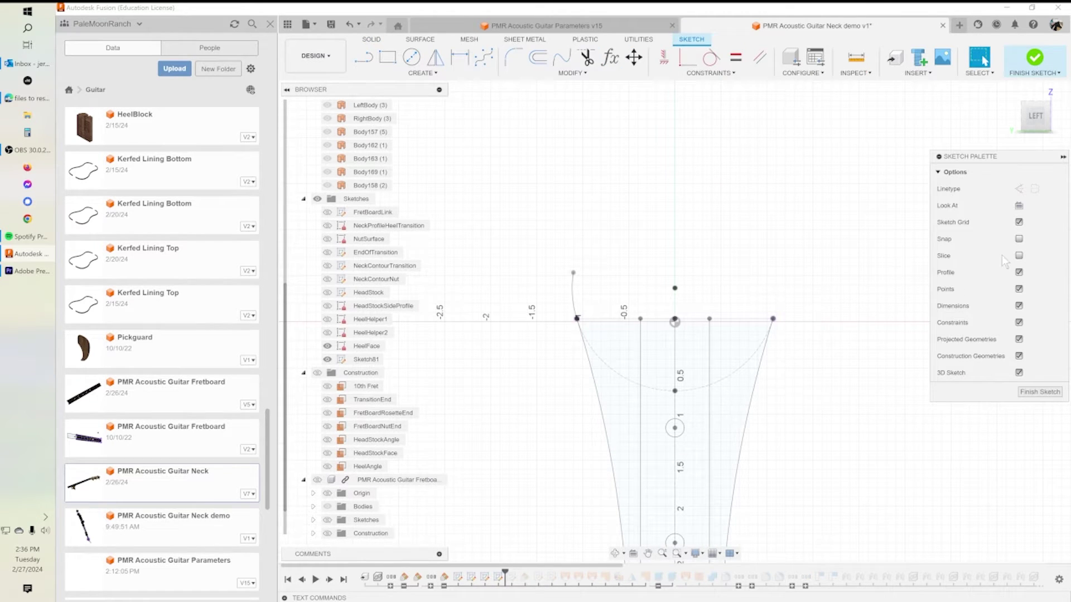
mouse_move(776, 371)
middle_mouse_down("shift")
mouse_move(753, 313)
mouse_move(748, 377)
mouse_move(764, 231)
middle_mouse_up("shift")
left_click(1032, 114)
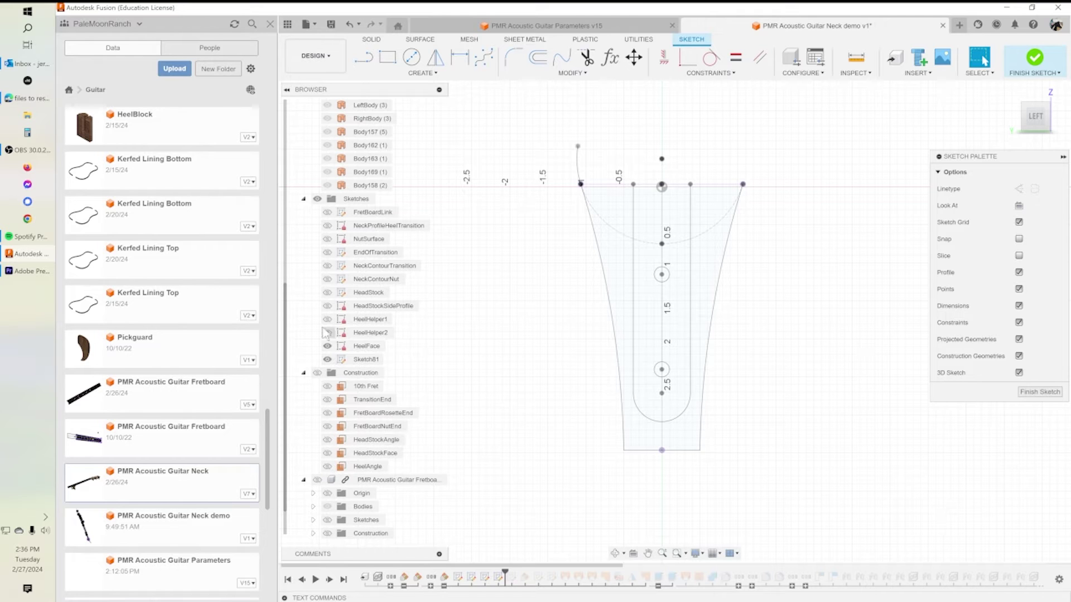
Step: Hide the HeelFace sketch and show the FretBoardLink, HeelHelper1 and HeelHelper2 sketches as references for the new sketch
left_click(329, 345)
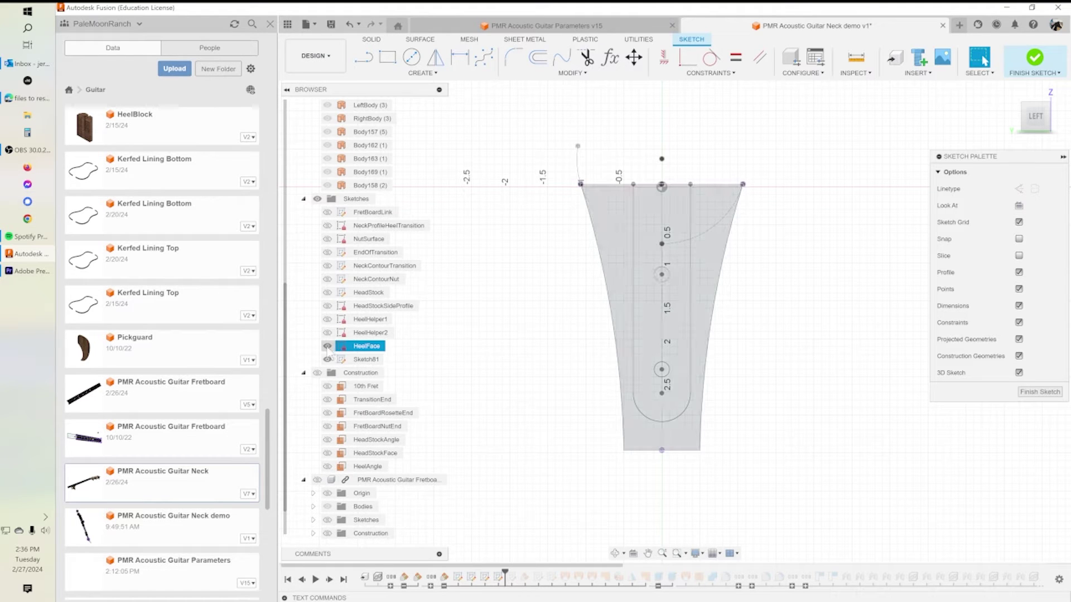
left_click(327, 346)
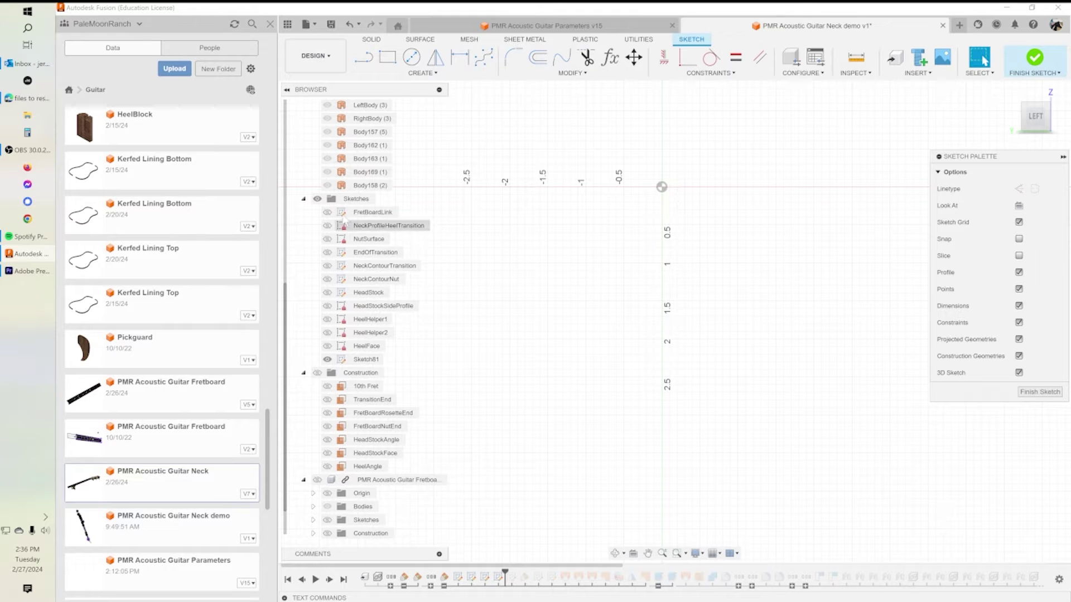
left_click(329, 212)
left_click(327, 213)
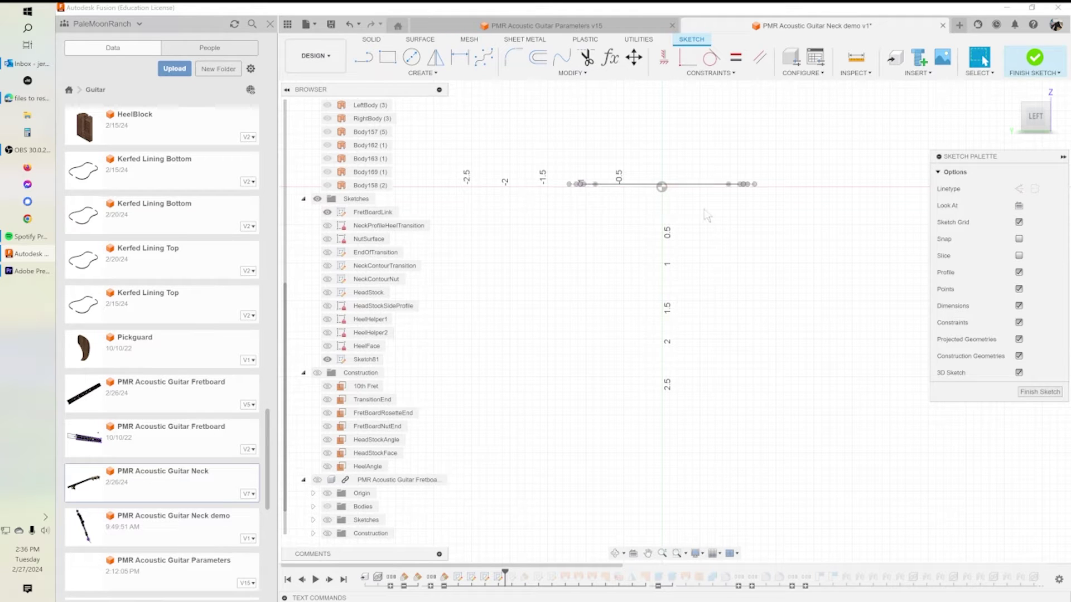
middle_click_drag(690, 260, 690, 265, "shift")
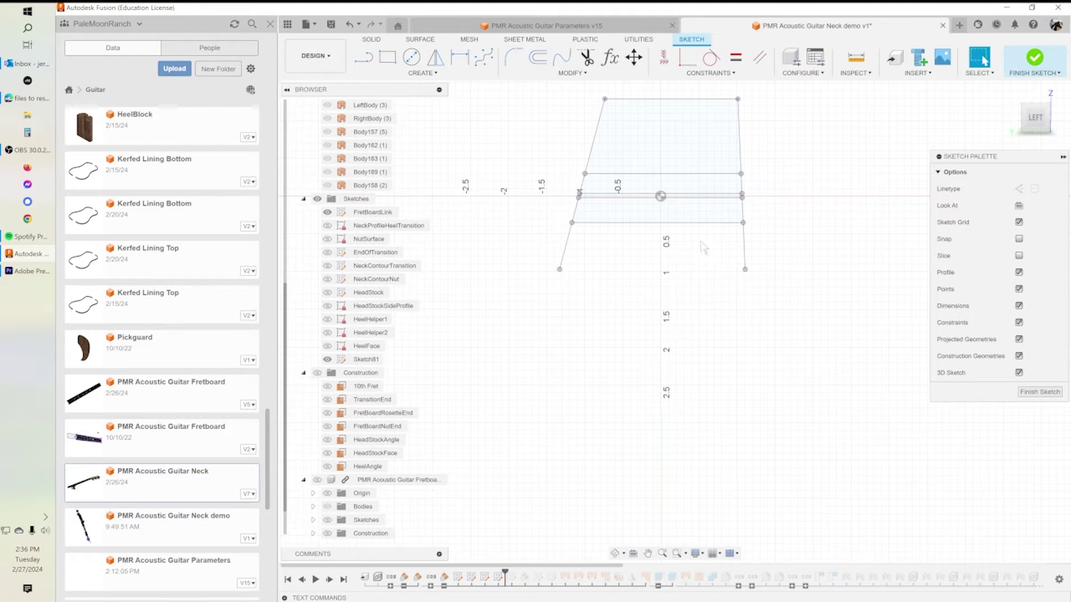
left_click(327, 332)
left_click(328, 319)
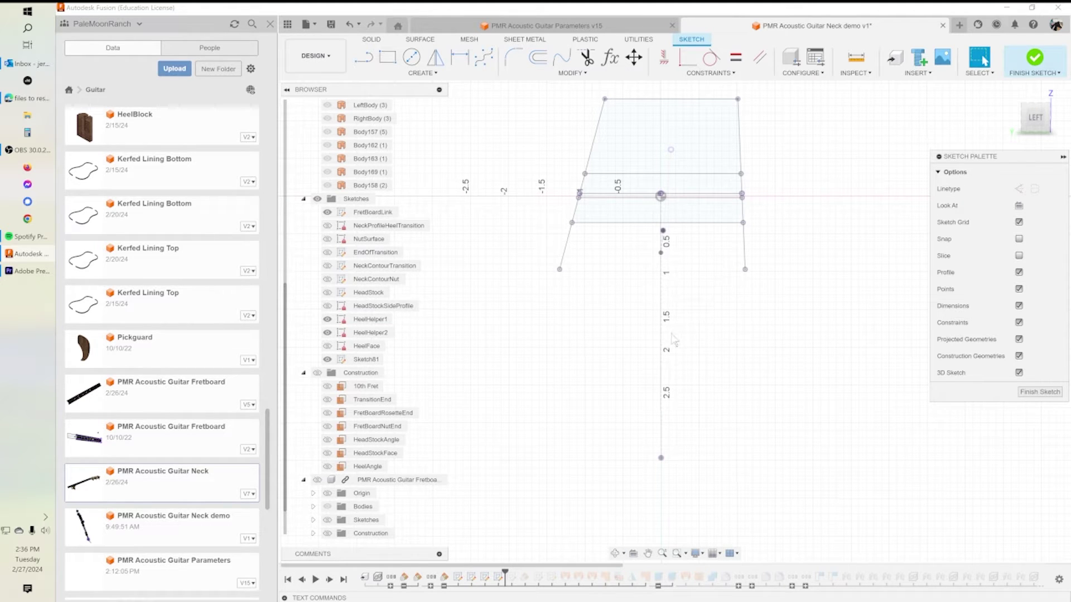
Step: Project the vertical HeelHelper1 line, the fretboard's cross line at the heel and the HeelHelper2 end point, and hide the source sketches
left_click(662, 341)
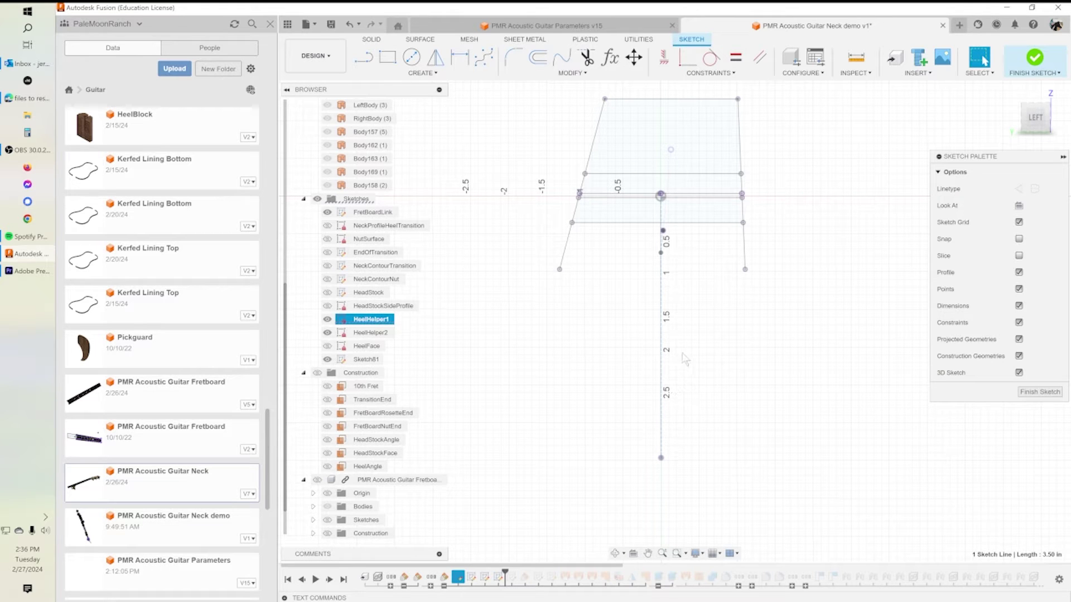
middle_click_drag(571, 288, 679, 287, "shift")
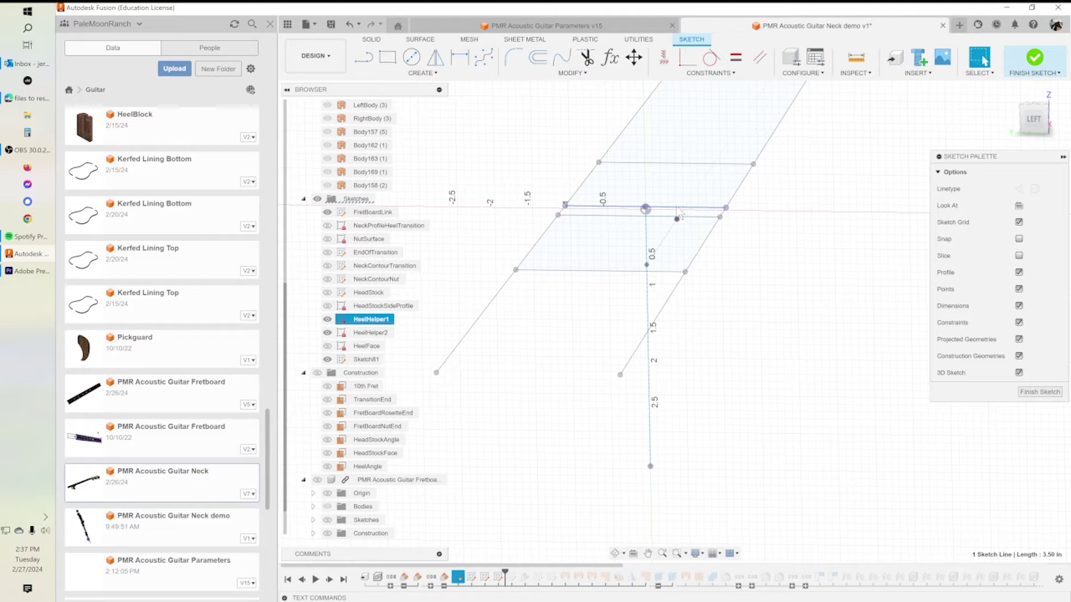
left_click(679, 211, "shift")
key("p")
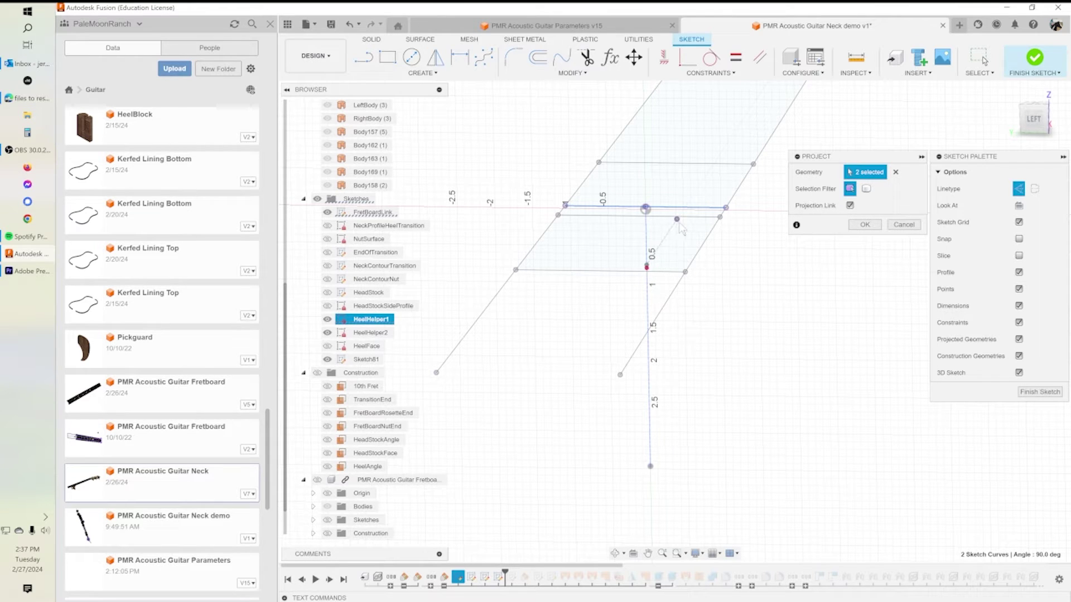
left_click(652, 274)
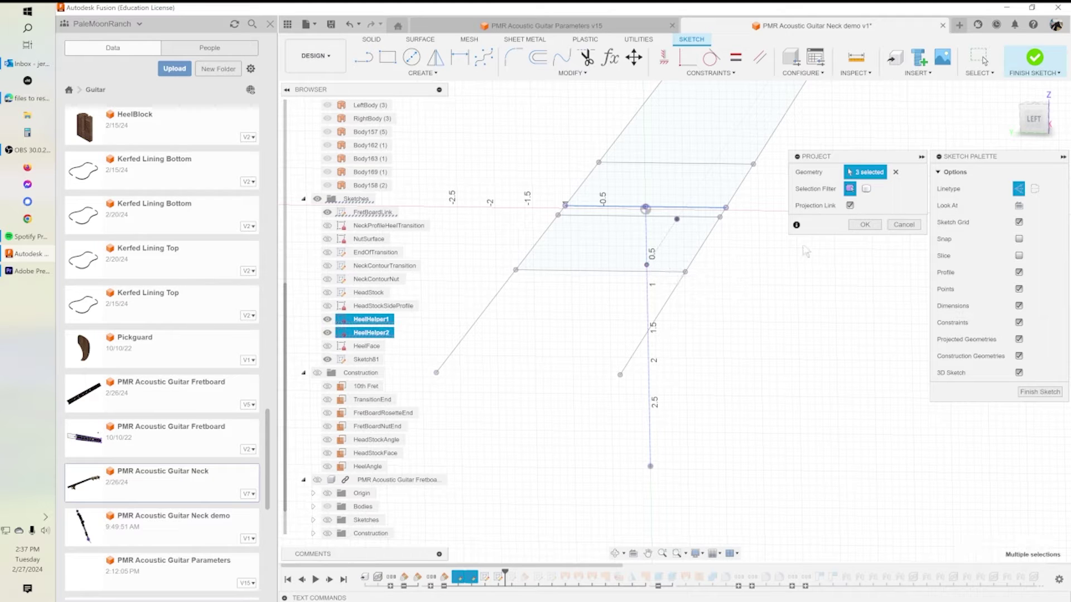
left_click(864, 225)
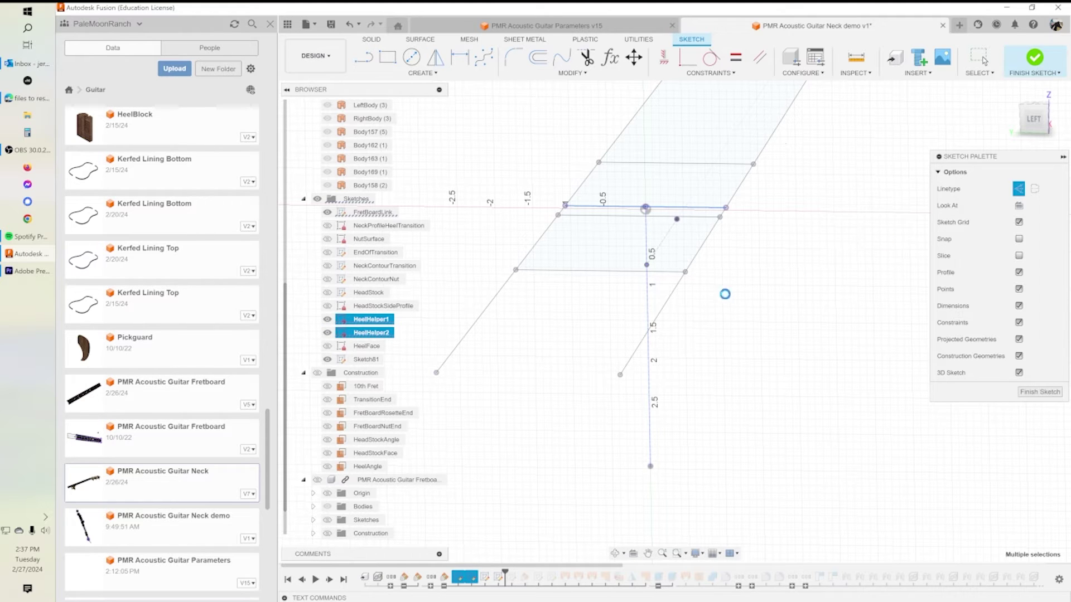
left_click(328, 212)
left_click(1033, 124)
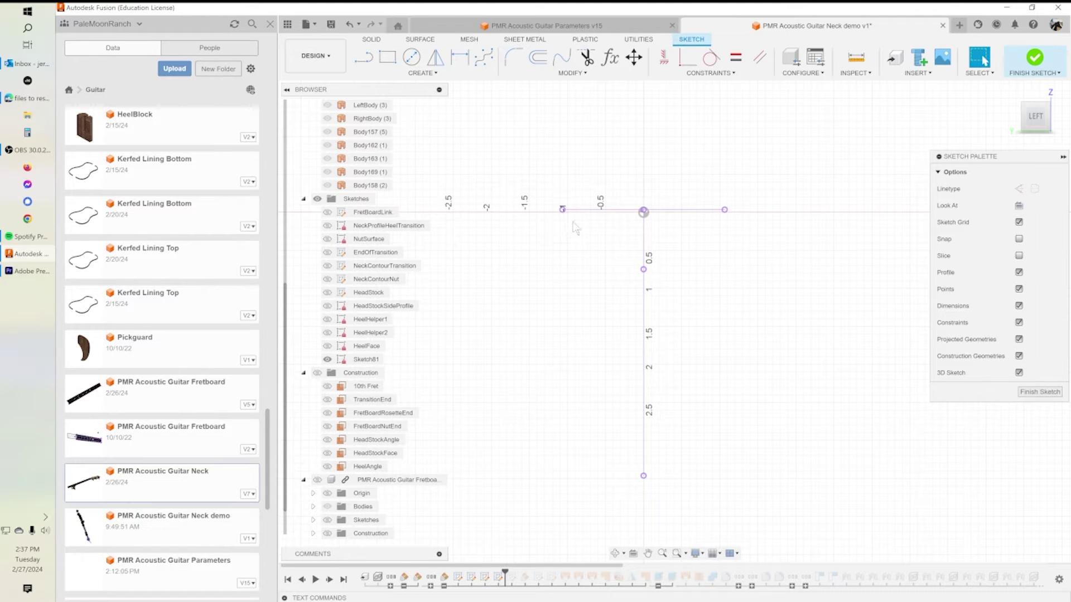
Step: Draw a horizontal line just below the projected vertical line, with its length driven by the HeelCapWidth_Ref parameter
left_click(364, 57)
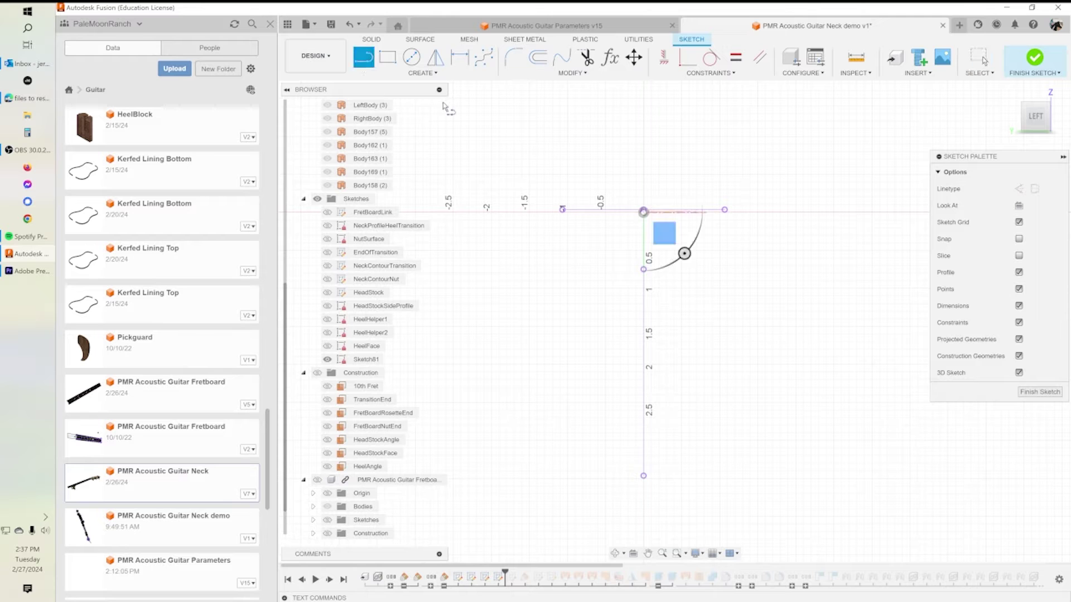
left_click(588, 493)
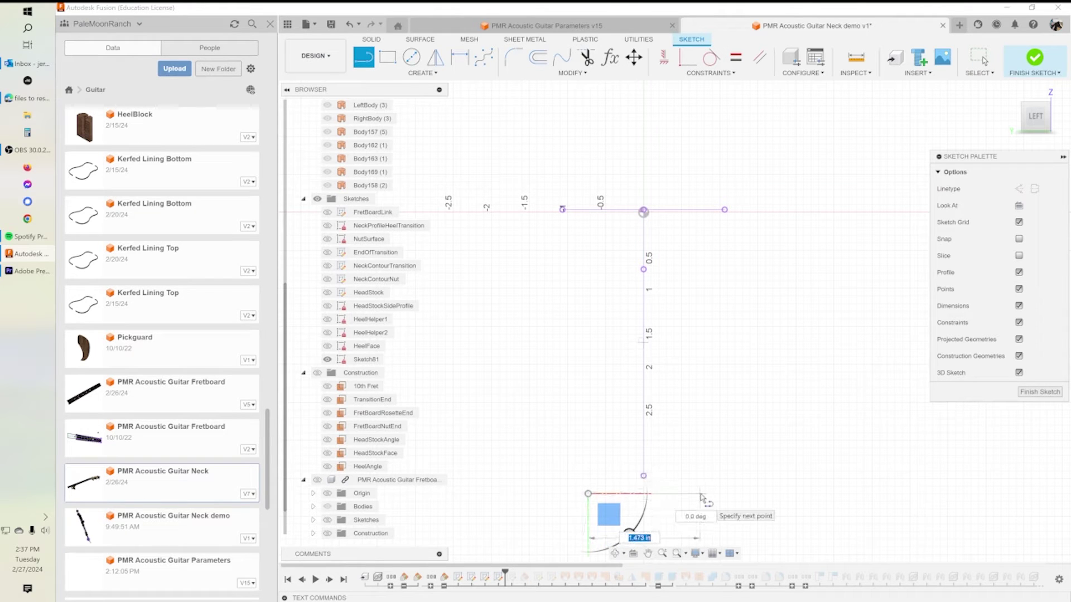
type("heelc")
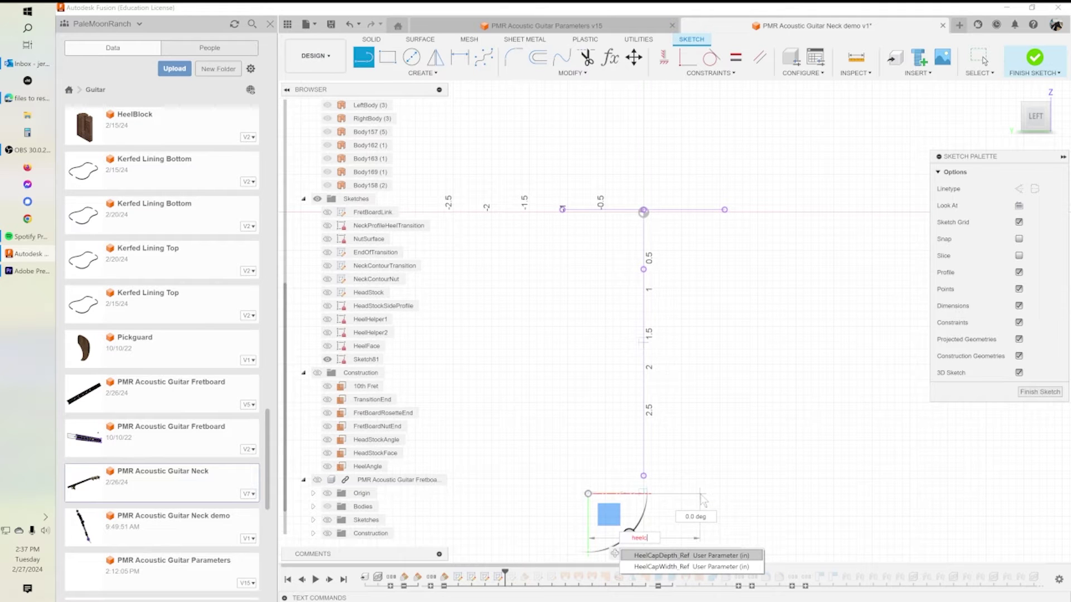
key("Down")
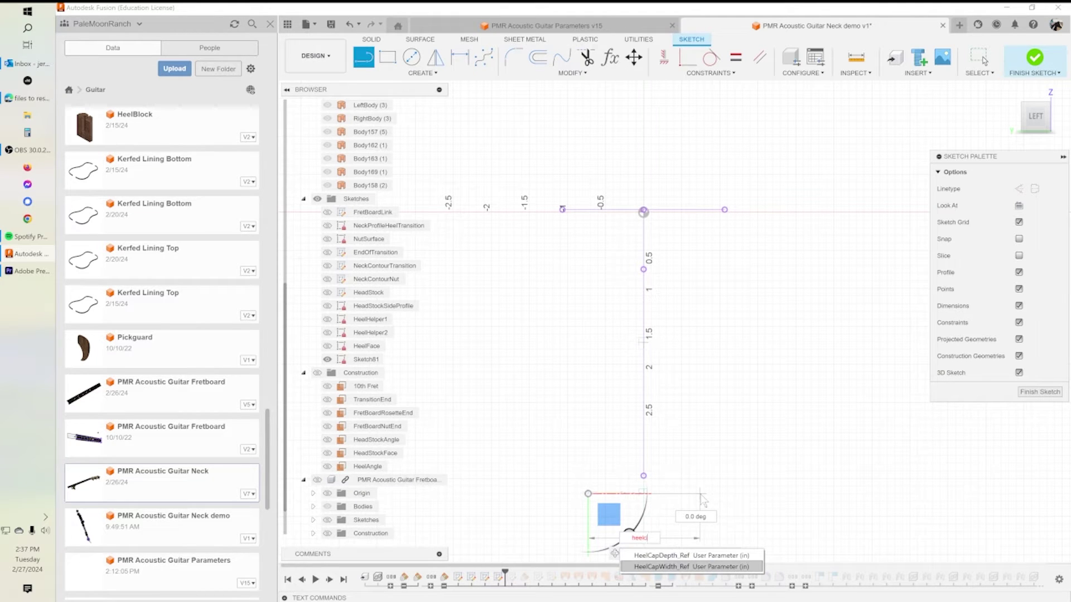
key("Return")
key("Return")
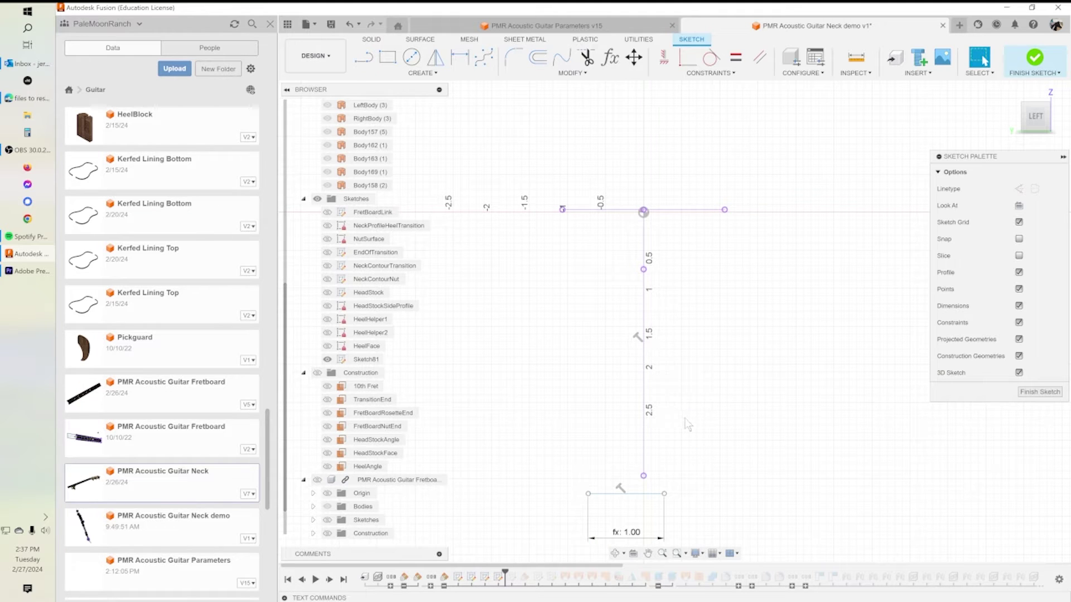
Step: Constrain the heel cap line's midpoint to the lower end point of the projected vertical line
left_click(700, 74)
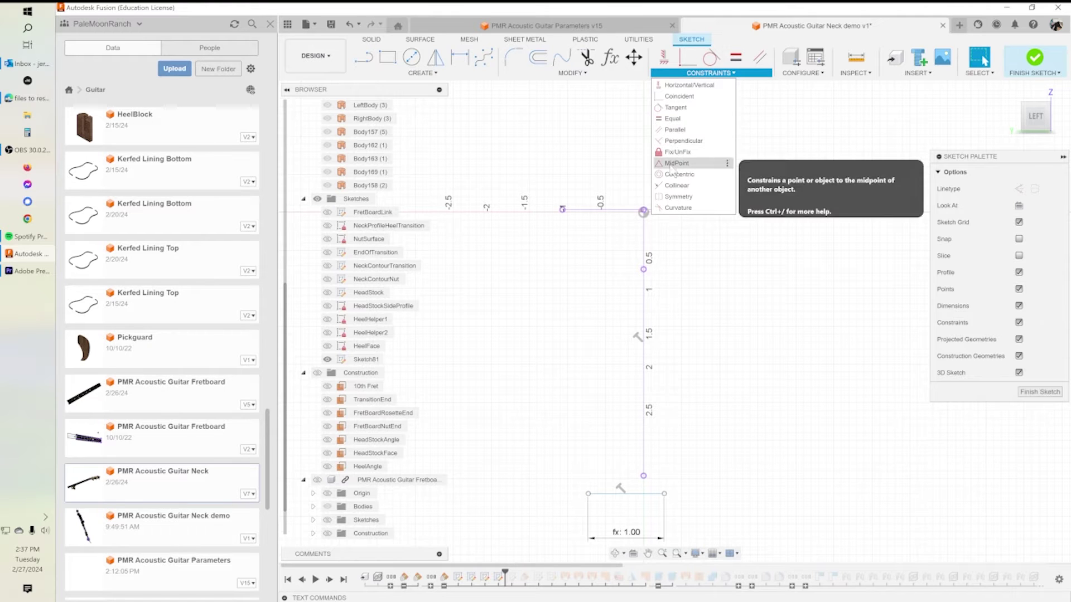
left_click(675, 163)
left_click(642, 494)
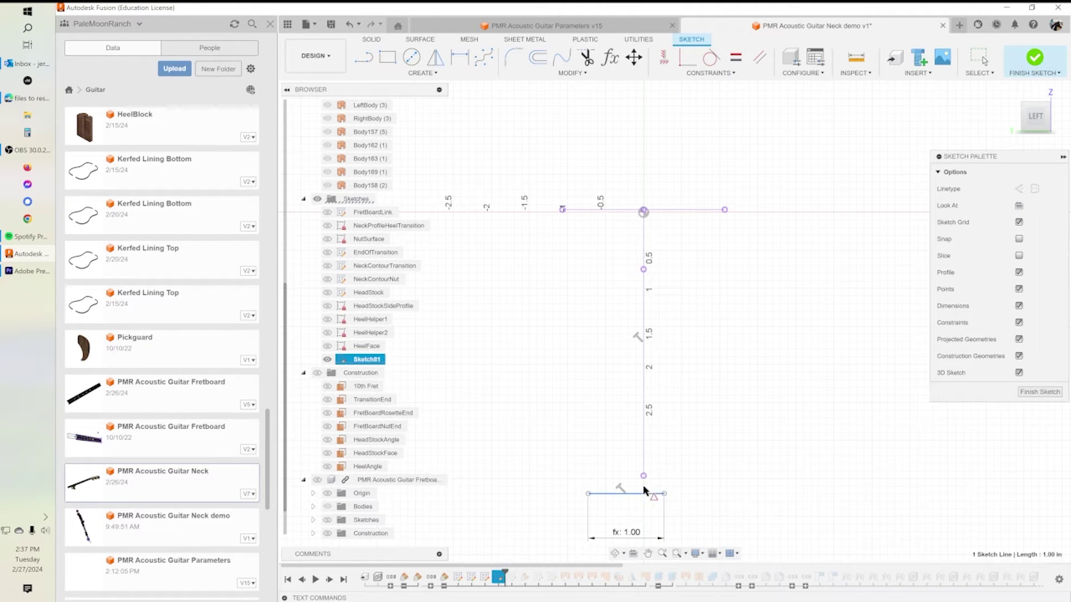
left_click(643, 476)
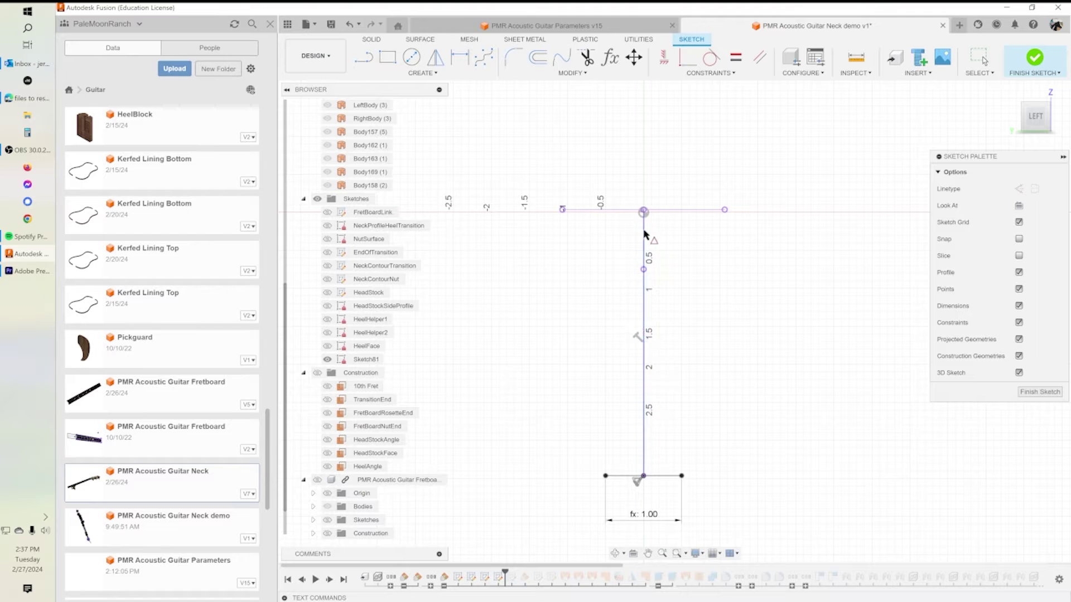
key("Escape")
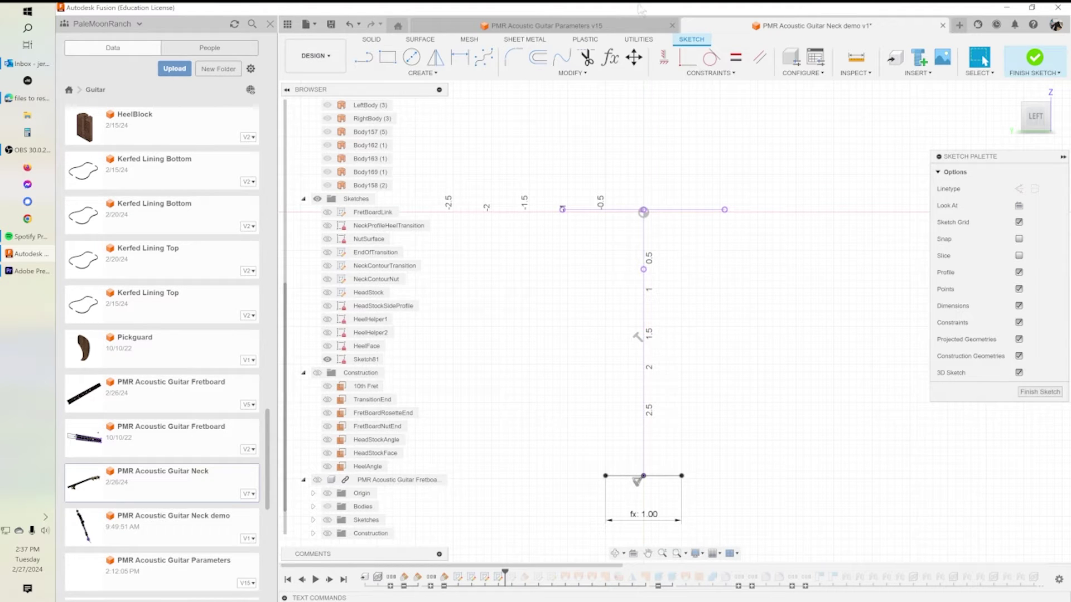
Step: Draw a three-point arc of about 1.116 in radius between the projected fretboard line's ends, through the projected HeelHelper2 point
left_click(425, 74)
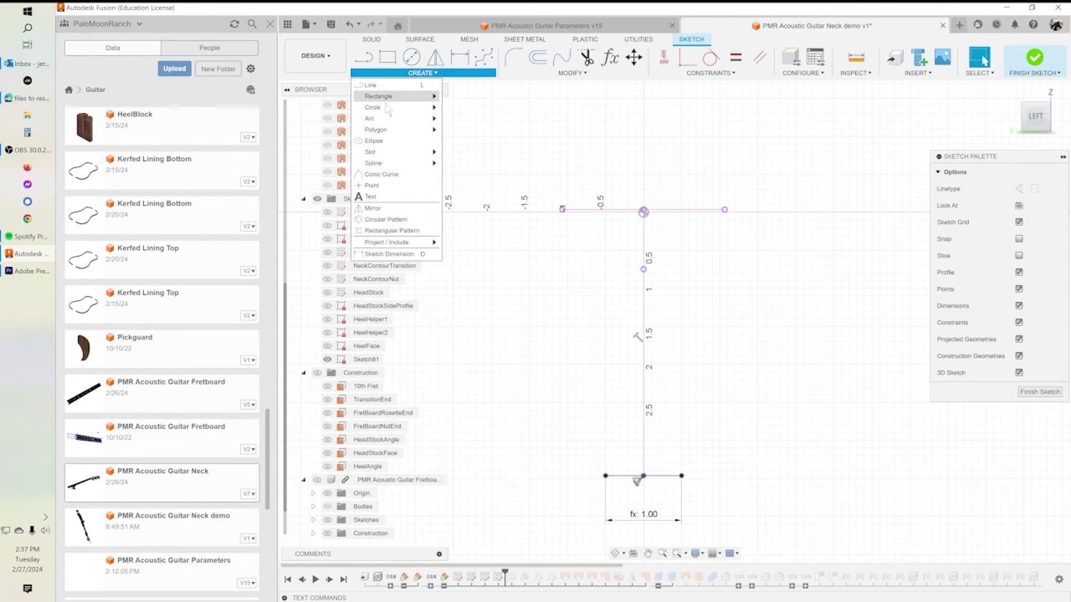
mouse_move(391, 118)
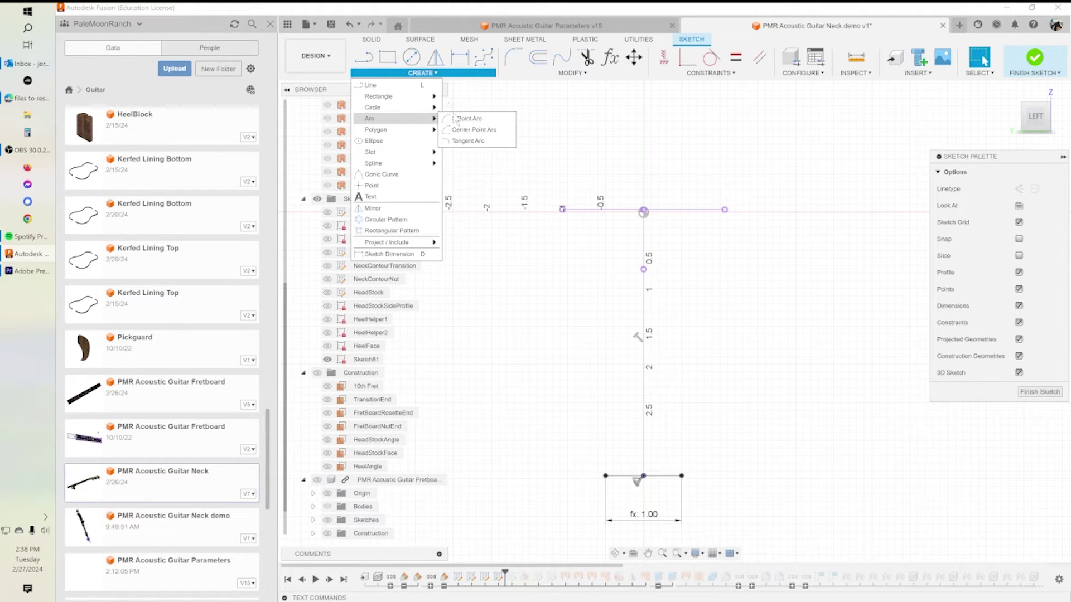
left_click(473, 129)
left_click(562, 210)
left_click(603, 251)
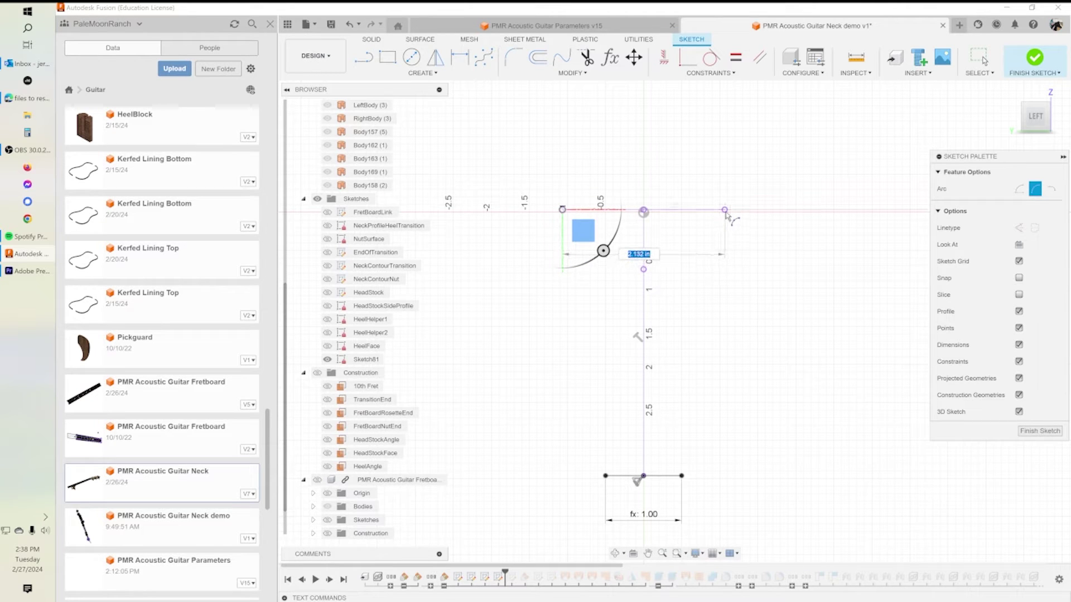
left_click(725, 211)
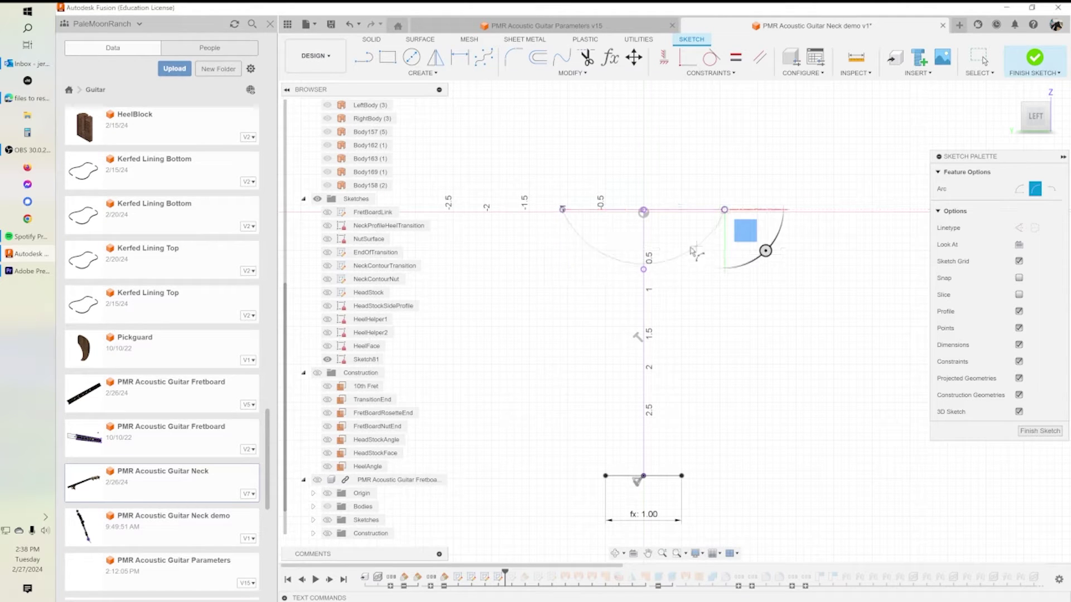
left_click(644, 270)
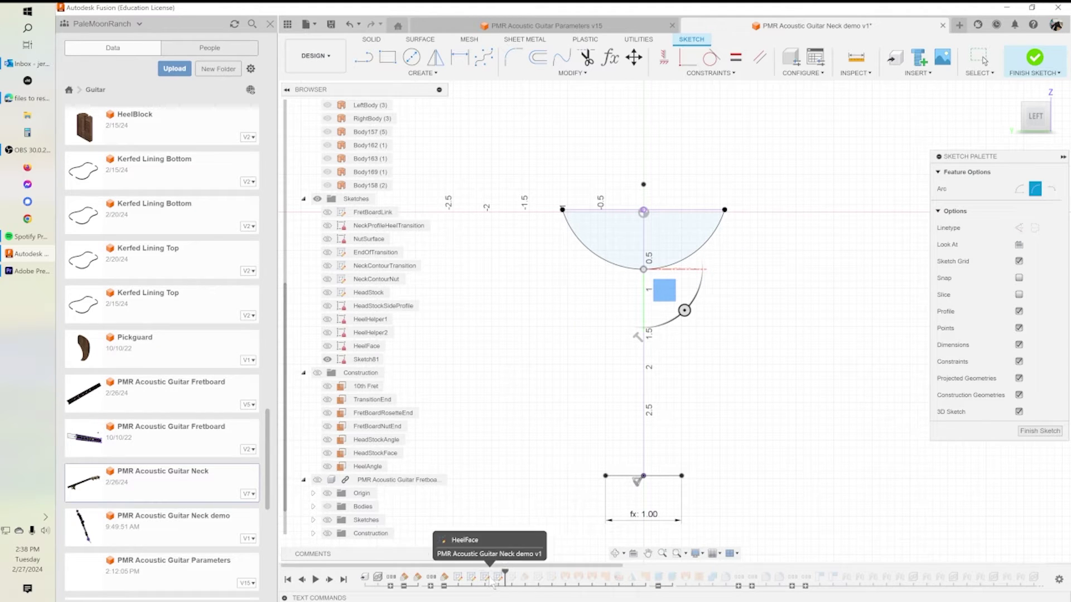
Step: Show the original HeelFace sketch for comparison, delete the new arc, and hide HeelFace again
left_click(328, 346)
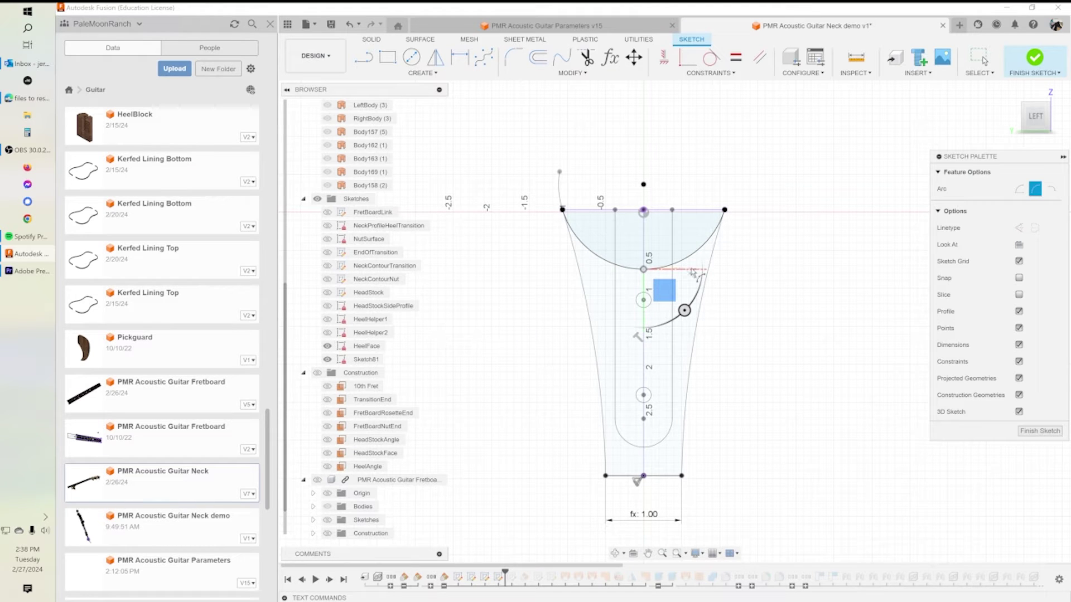
key("Escape")
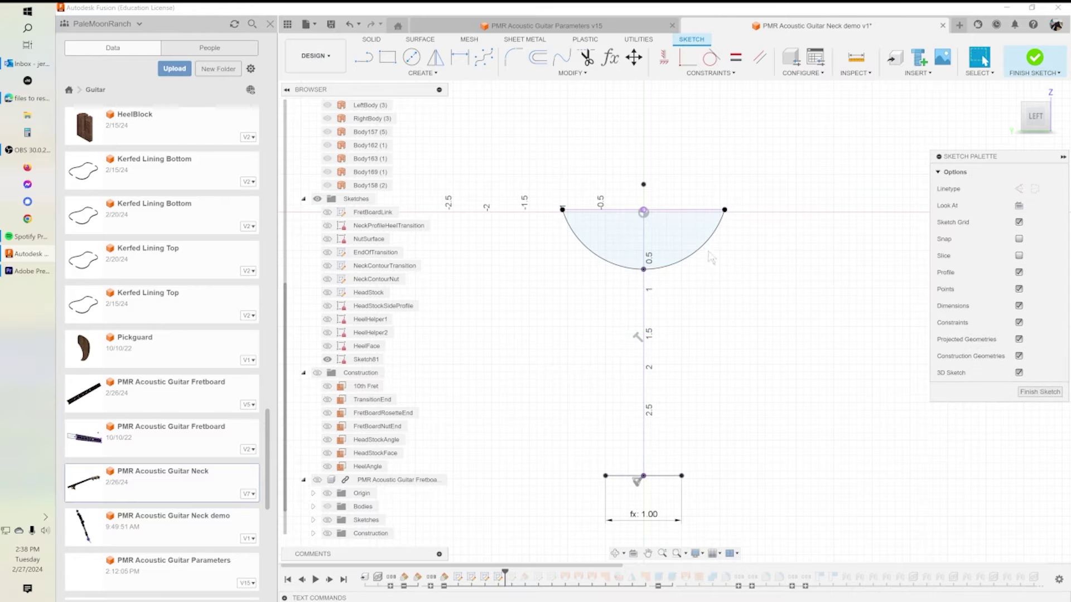
left_click(700, 254)
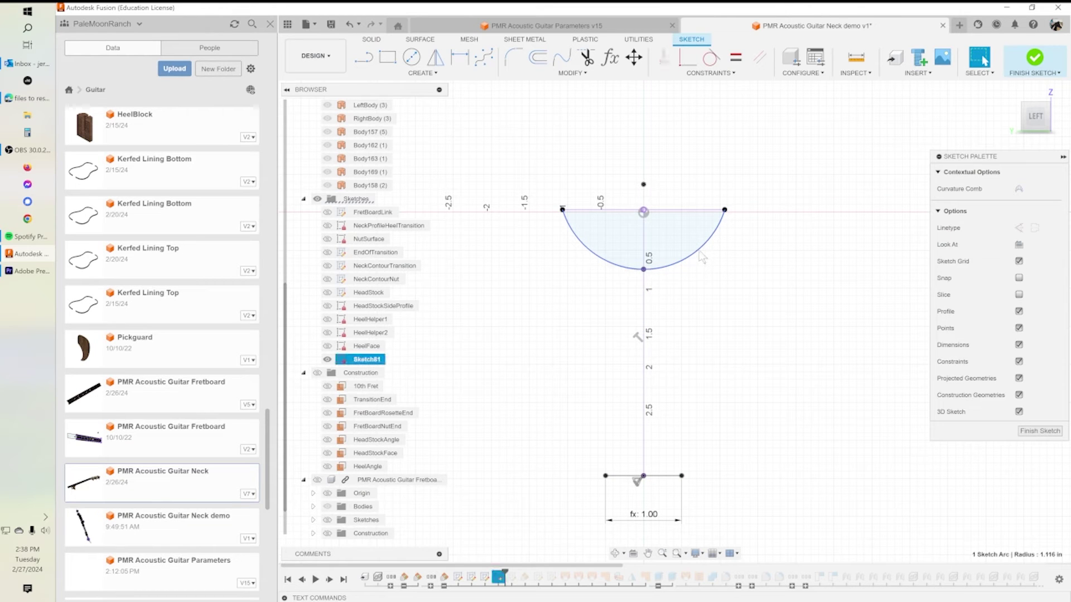
key("Delete")
left_click(329, 346)
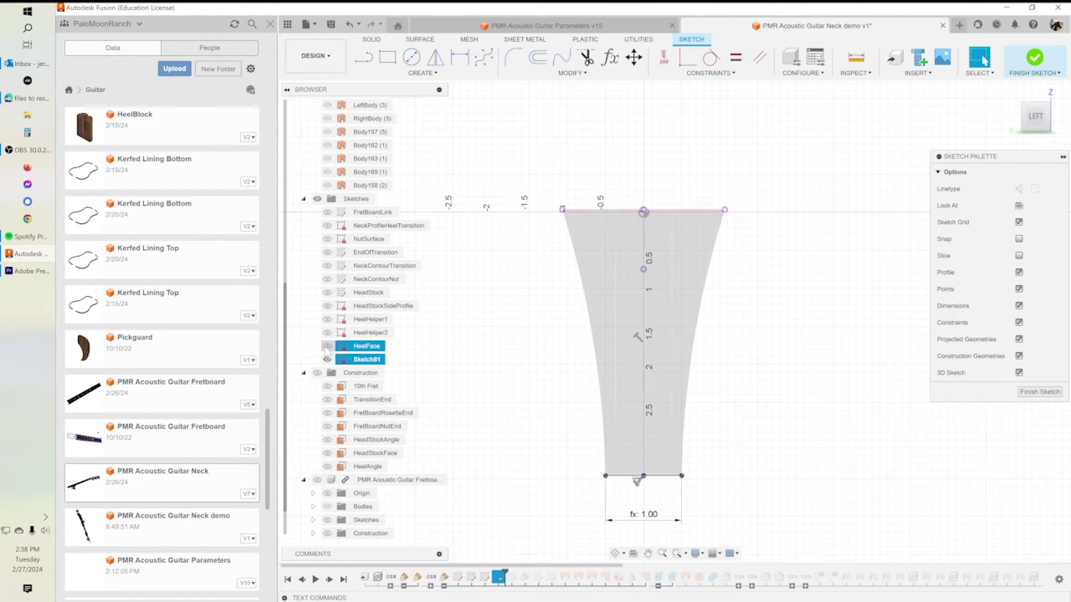
left_click(327, 346)
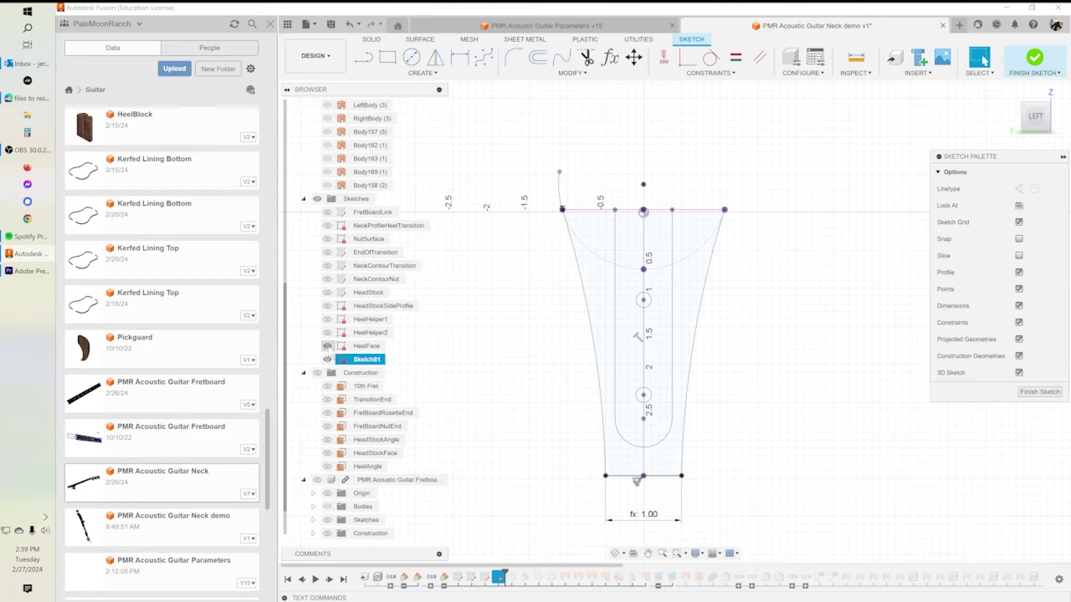
left_click(327, 346)
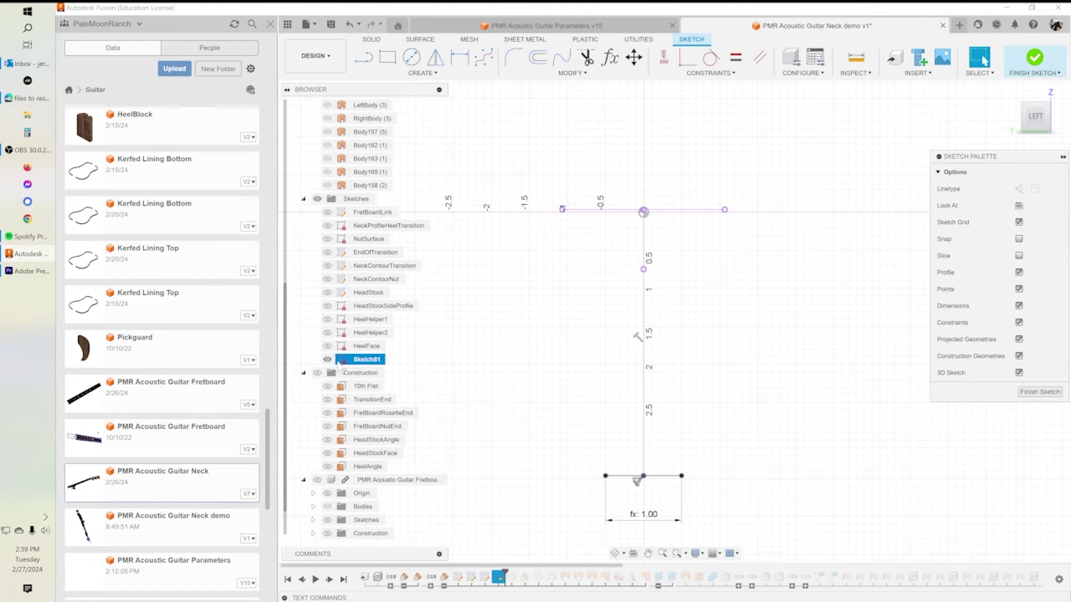
Step: Undo the HeelFace visibility changes and the arc's deletion, and convert the arc to construction geometry
left_click(349, 26)
left_click(349, 26)
left_click(349, 25)
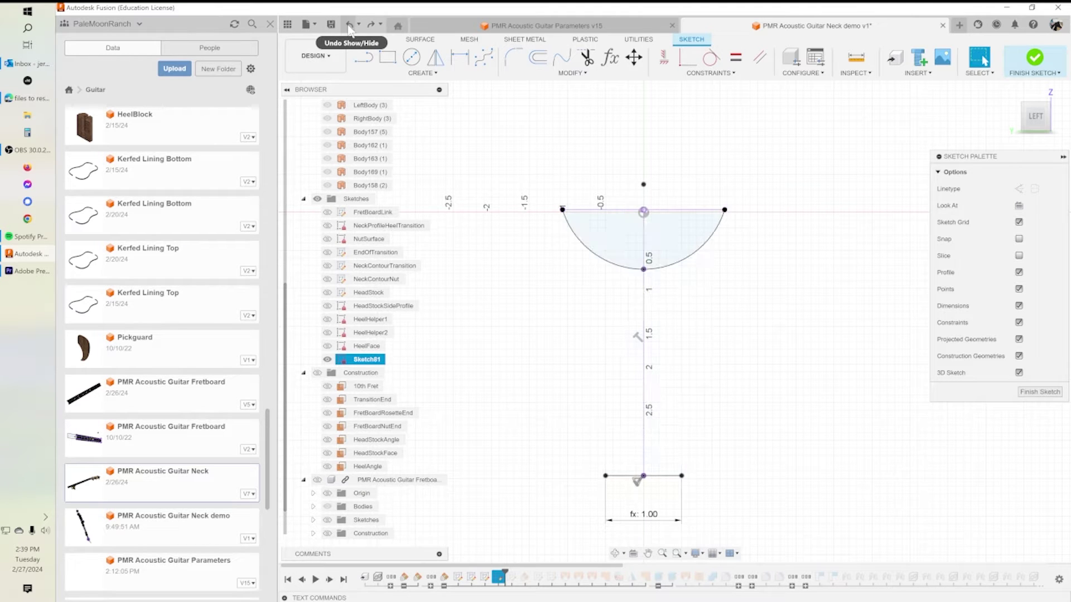
left_click(581, 257)
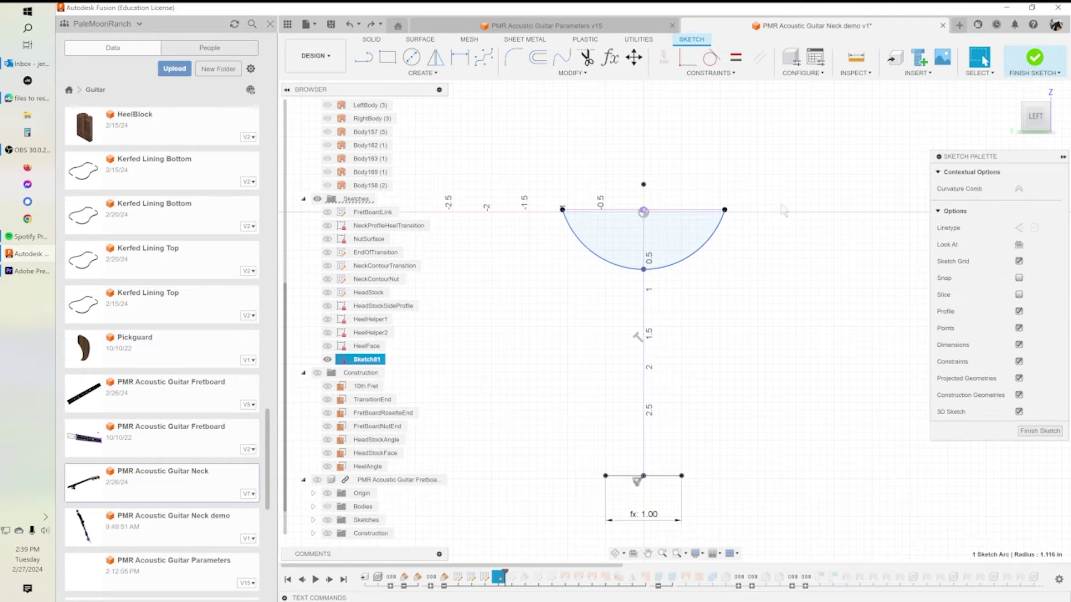
left_click(1018, 228)
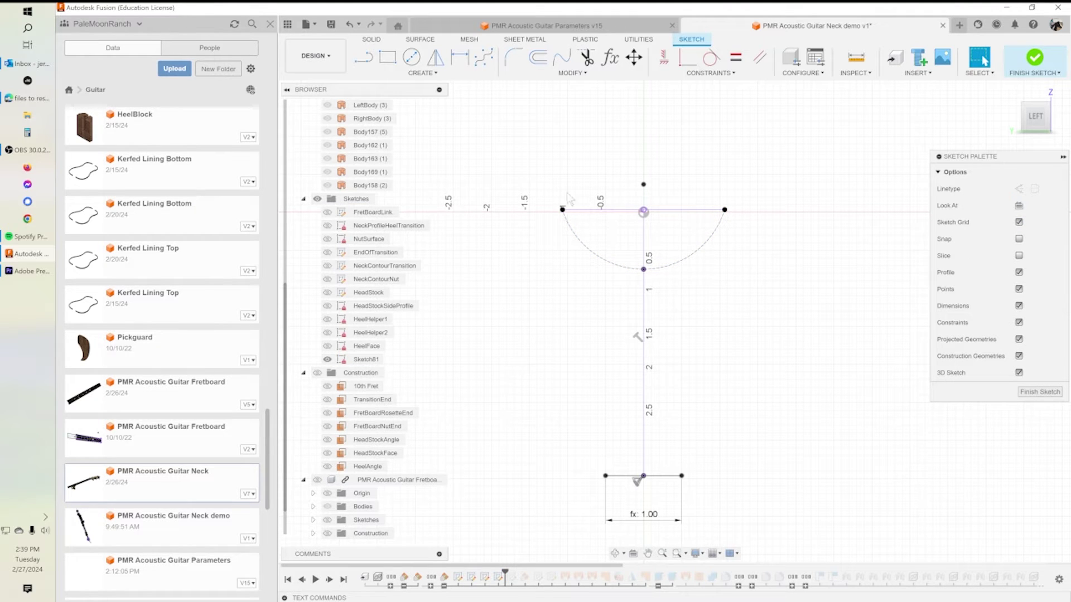
Step: Draw an inward-bowed three-point arc from the fretboard line's left end to the heel cap line's left end
left_click(419, 74)
mouse_move(413, 118)
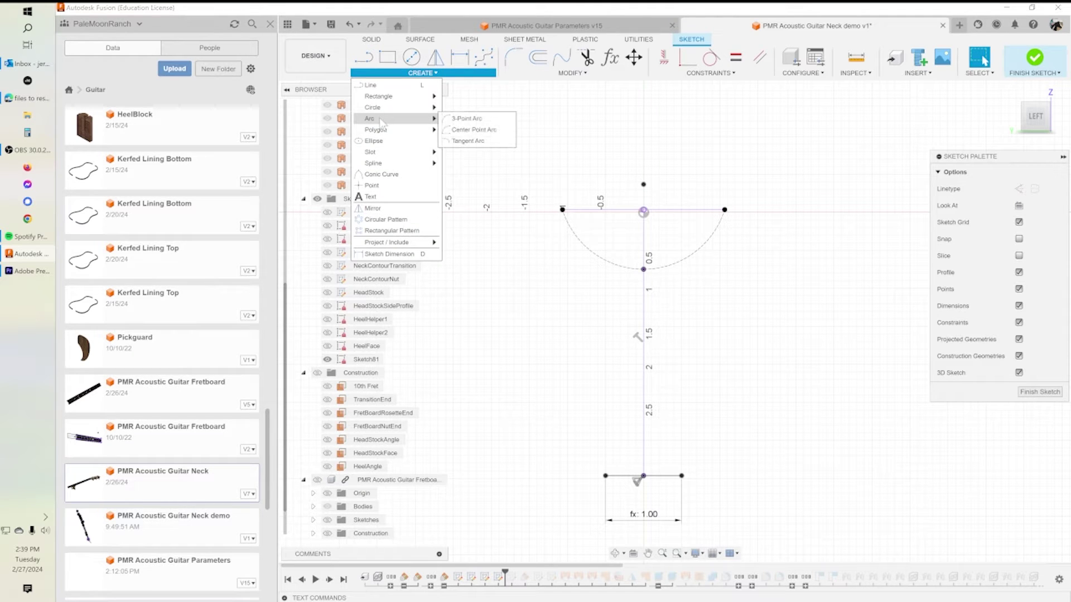
left_click(459, 119)
left_click(563, 211)
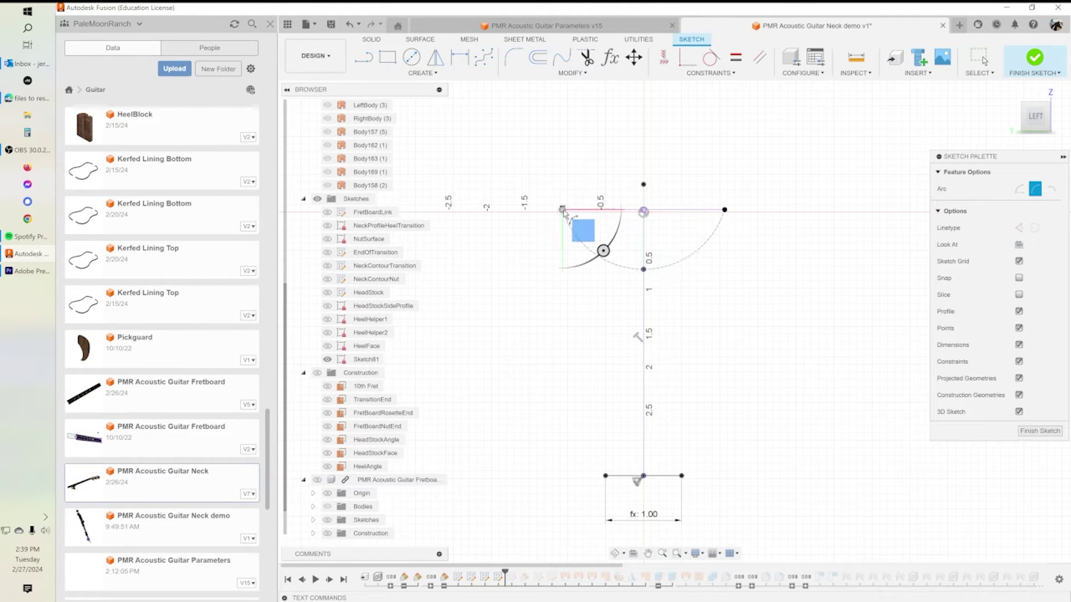
left_click(605, 476)
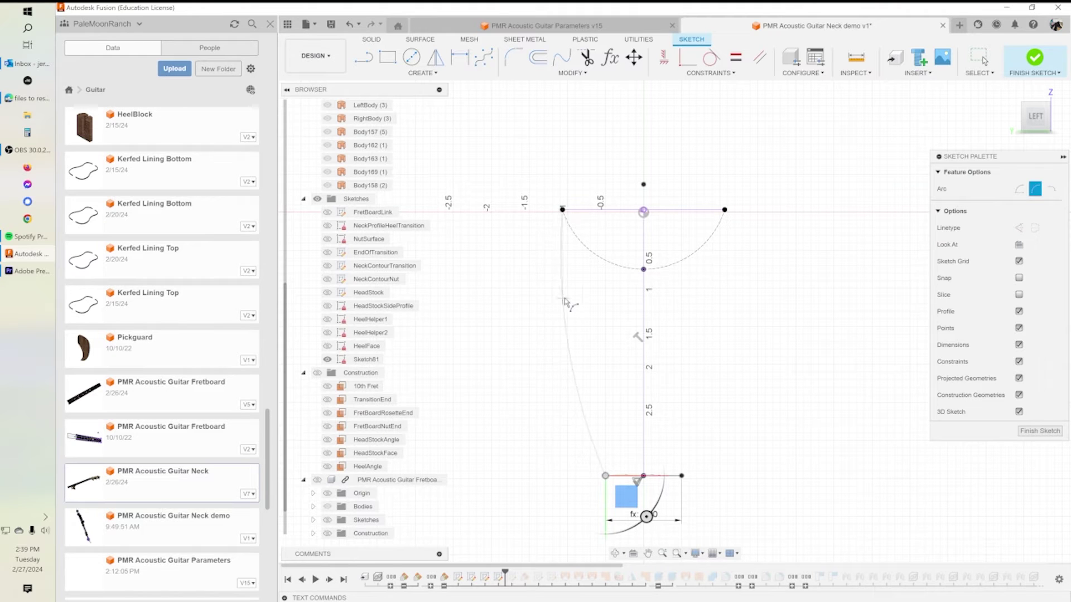
left_click(585, 302)
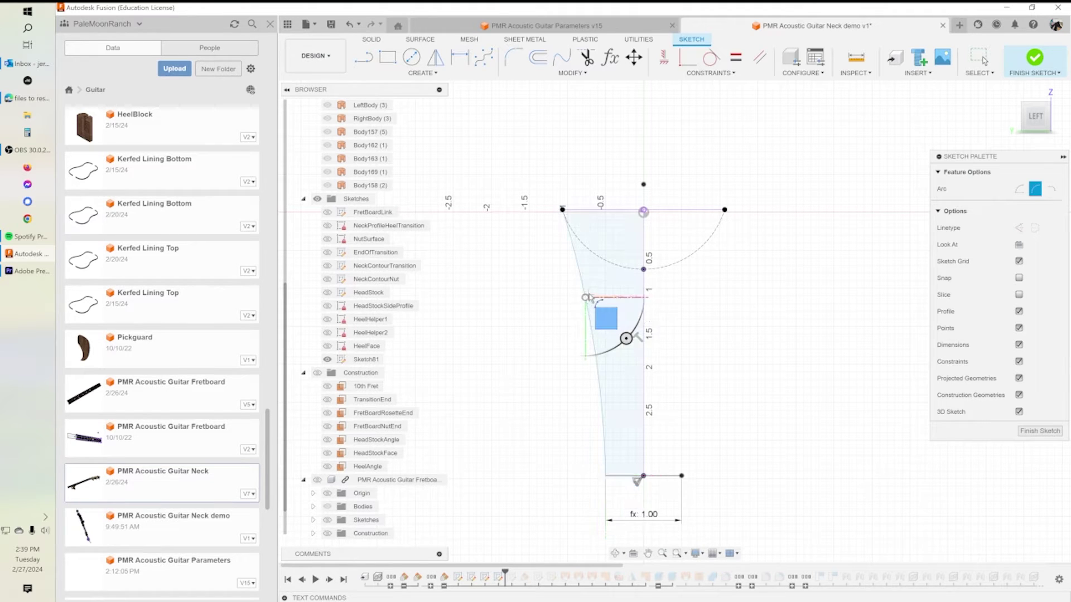
Step: Draw an inward-bowed three-point arc from the fretboard line's right end to the heel cap line's right end
left_click(725, 210)
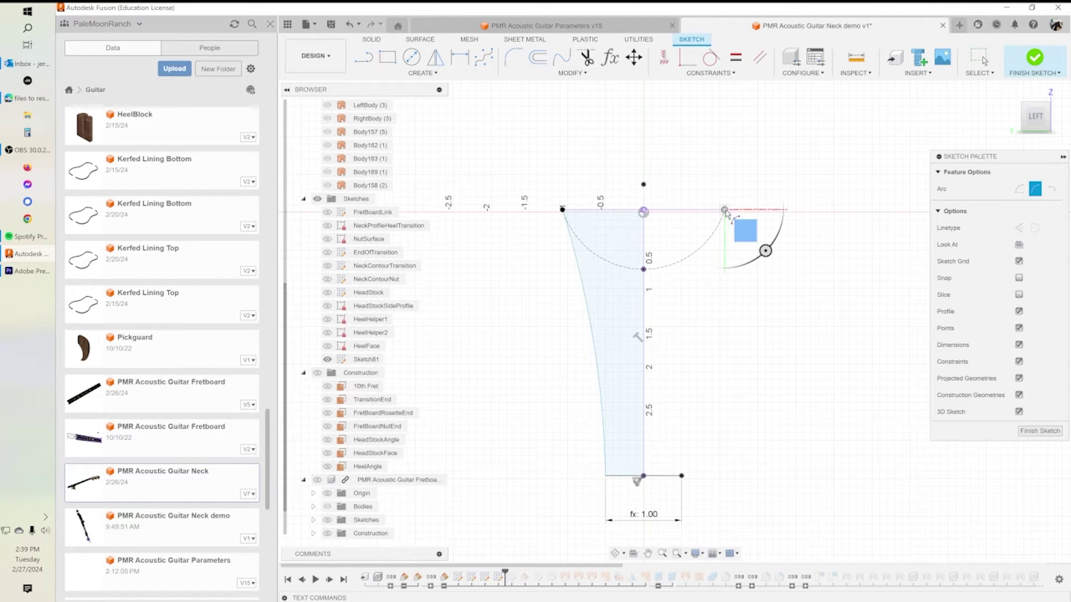
left_click(682, 476)
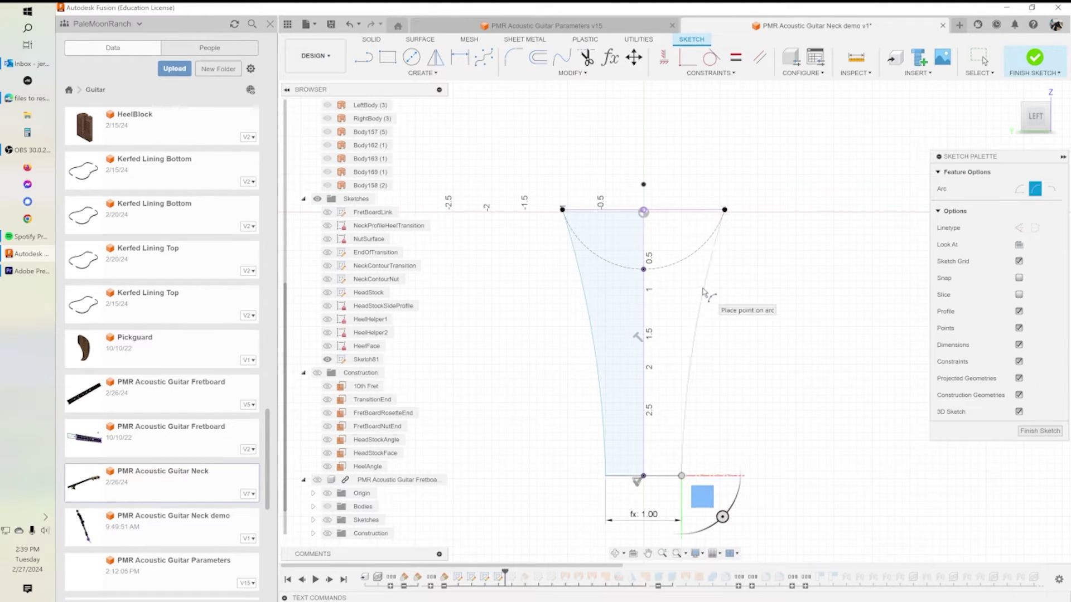
left_click(703, 289)
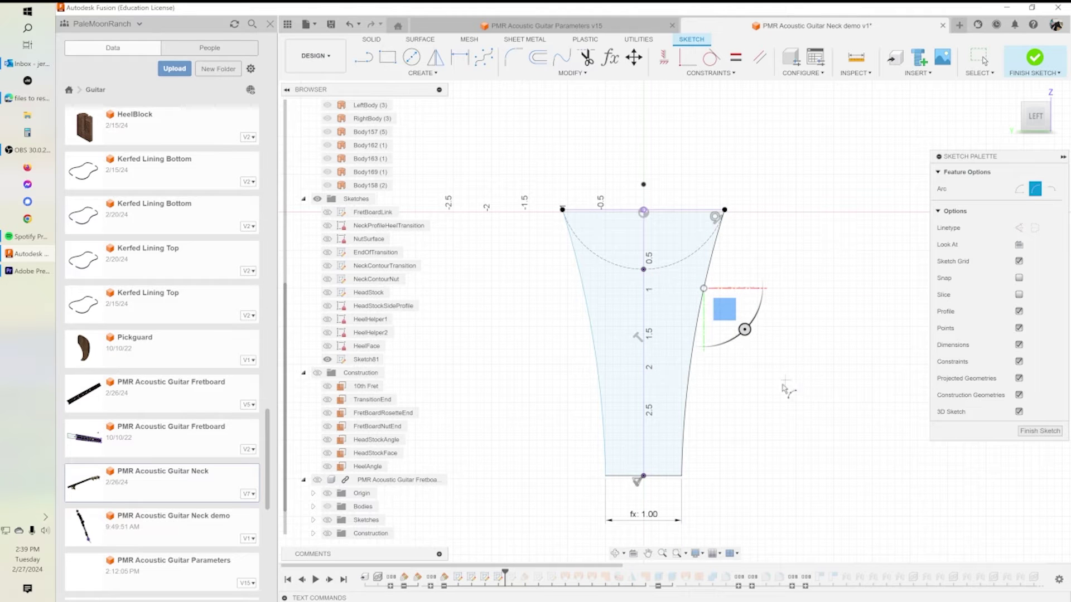
key("Escape")
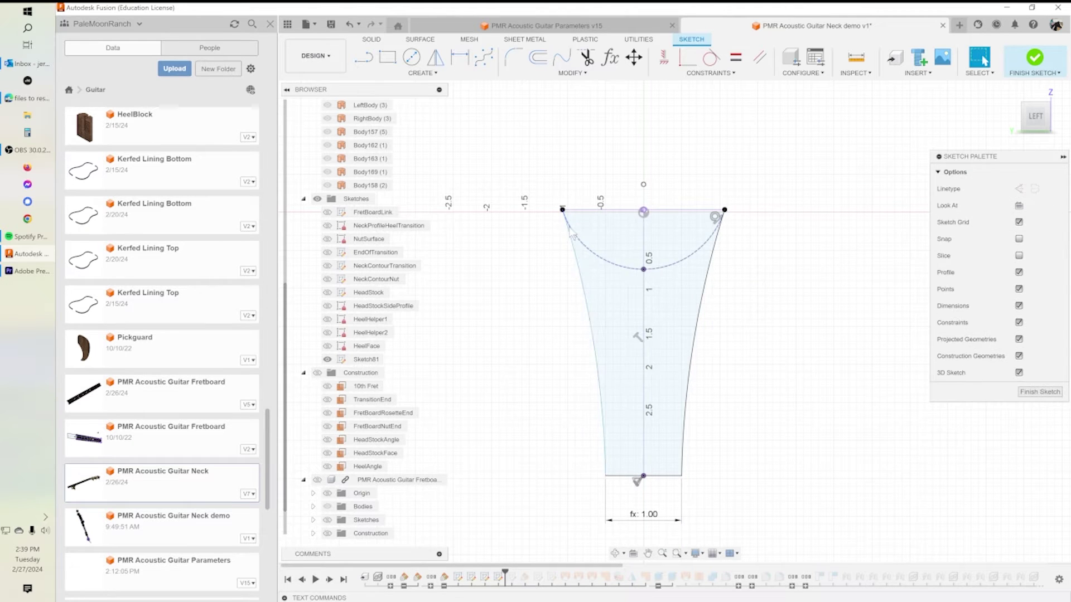
Step: Constrain the left side arc tangent to the construction arc
left_click(711, 57)
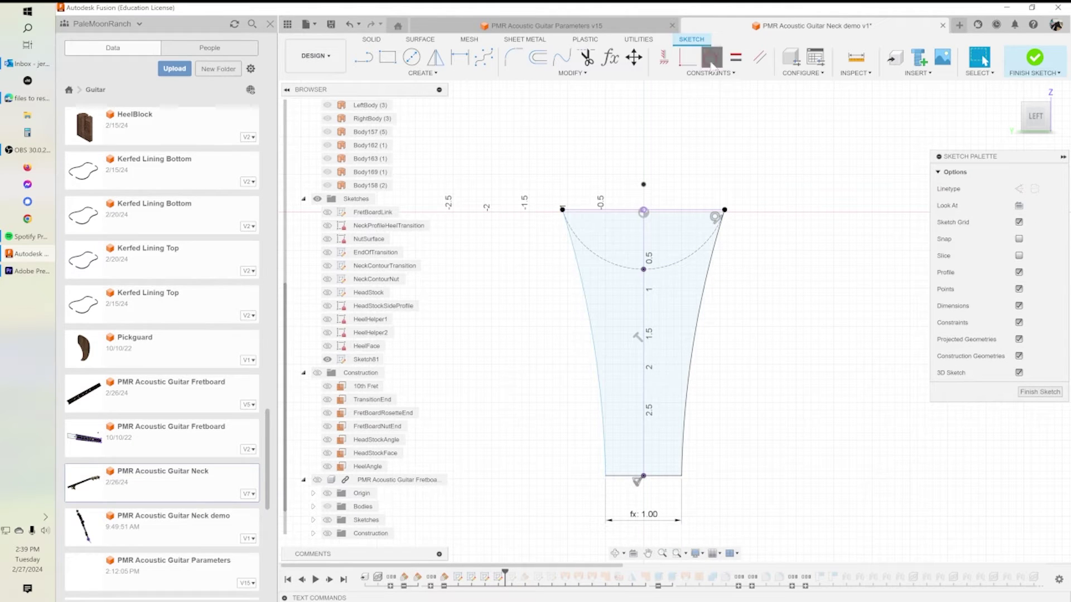
left_click(587, 248)
left_click(578, 262)
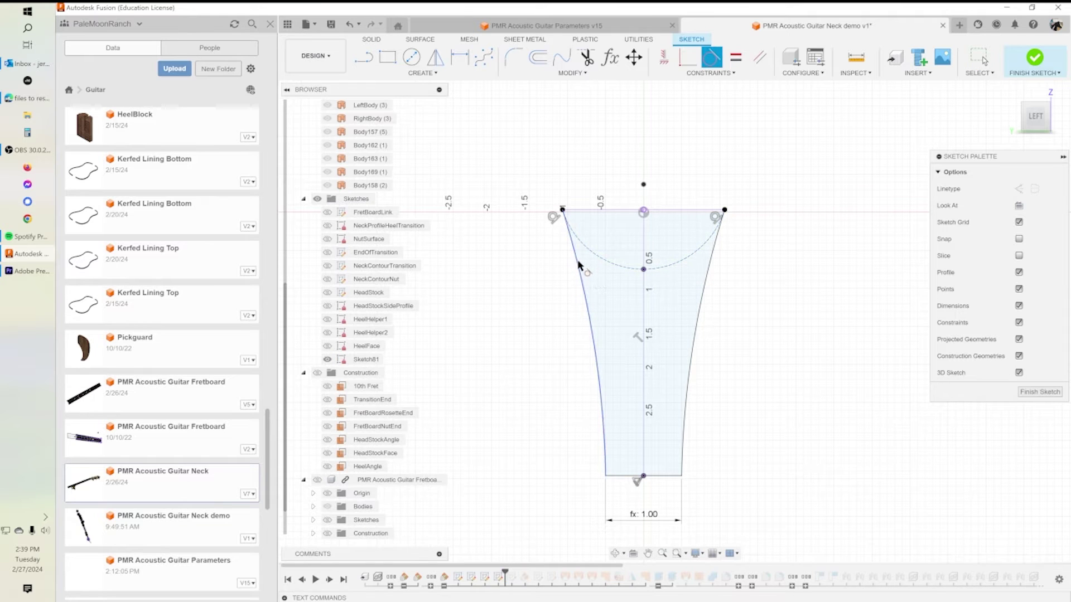
key("Escape")
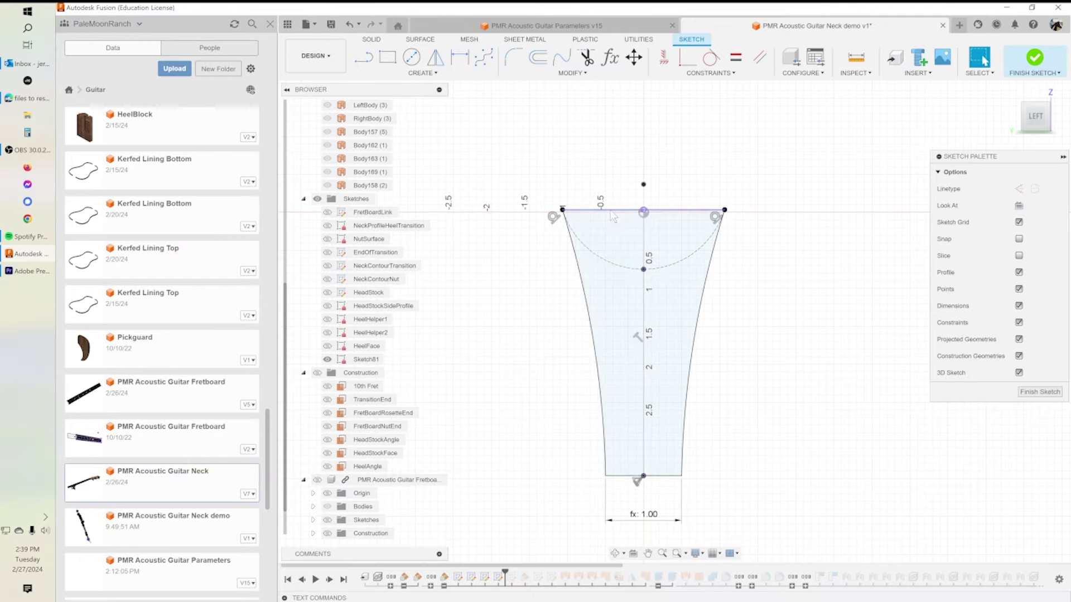
Step: Draw a nearly vertical inner line about 2.6 in long downward from the fretboard line, left of the centre line
left_click(363, 59)
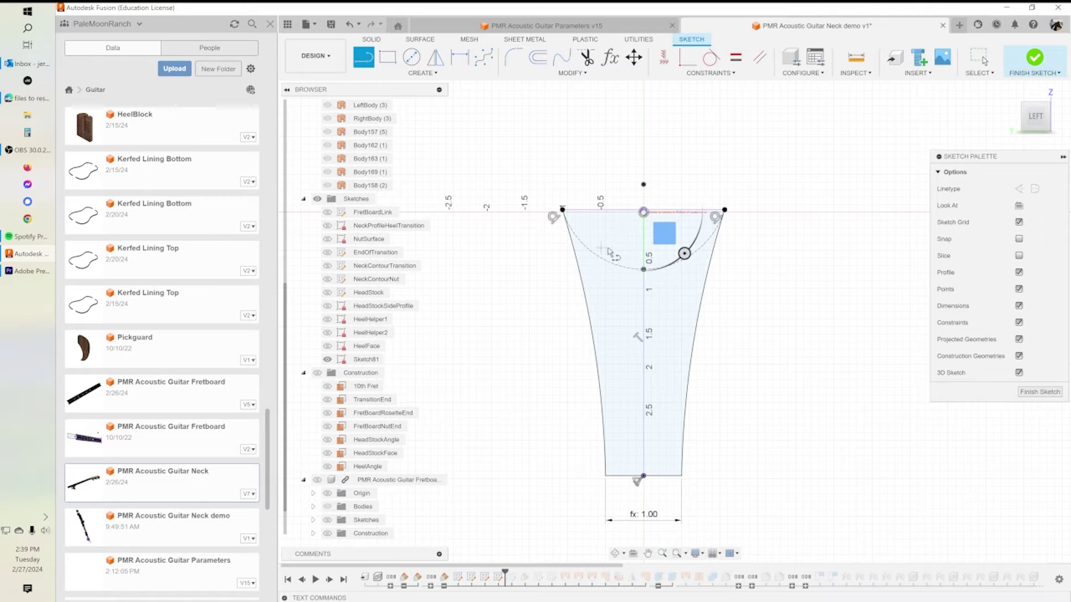
left_click(615, 210)
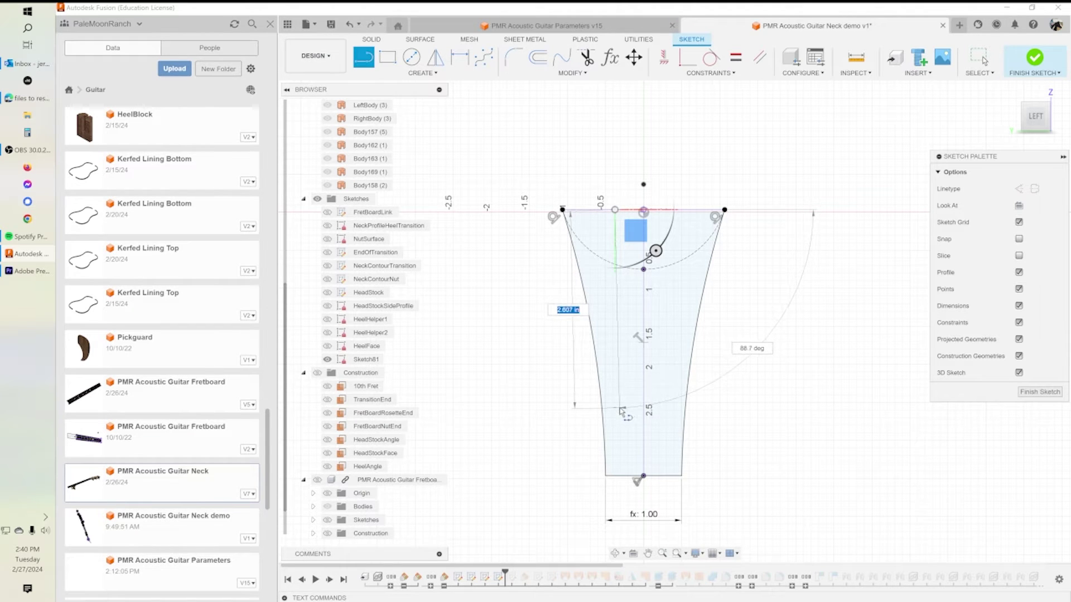
left_click(619, 407)
key("Escape")
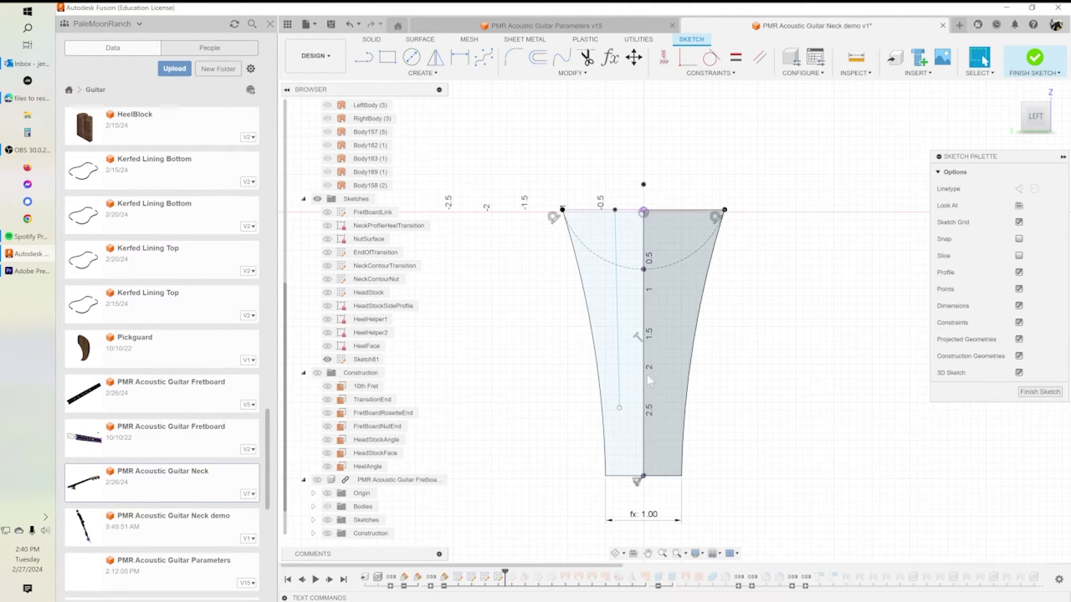
Step: Draw a second nearly vertical inner line about 2.64 in long downward from the fretboard line, right of the centre line
left_click(364, 57)
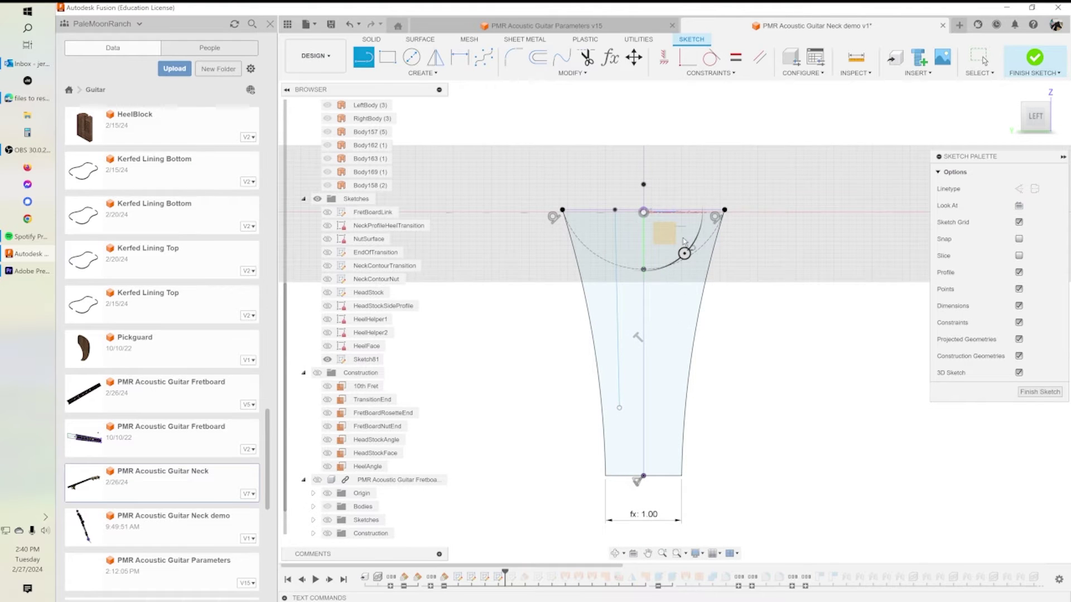
key("Escape")
left_click(364, 58)
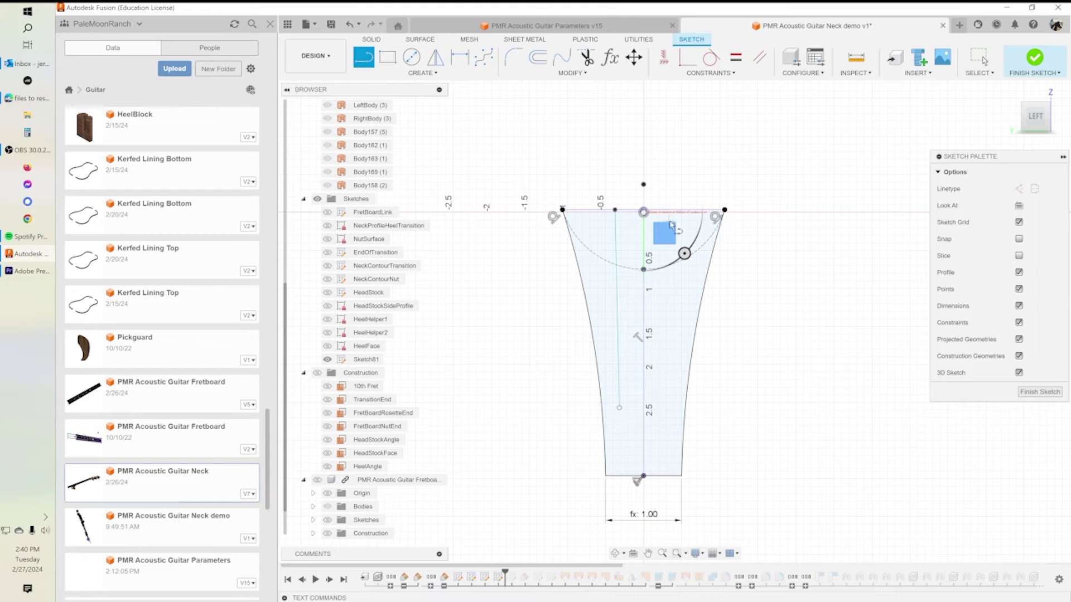
middle_click_drag(756, 284, 767, 302)
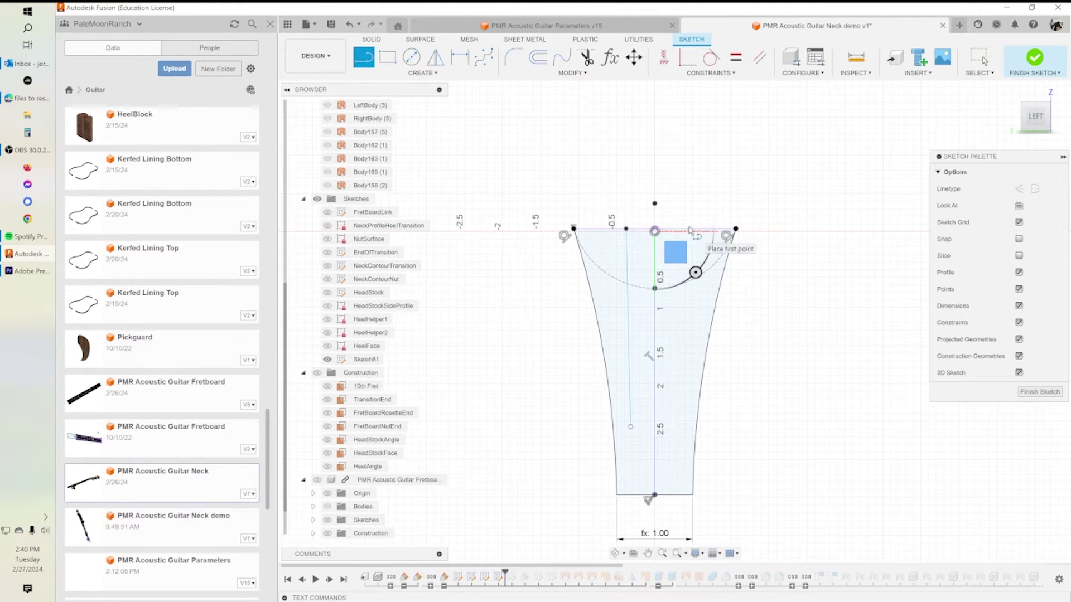
left_click(688, 229)
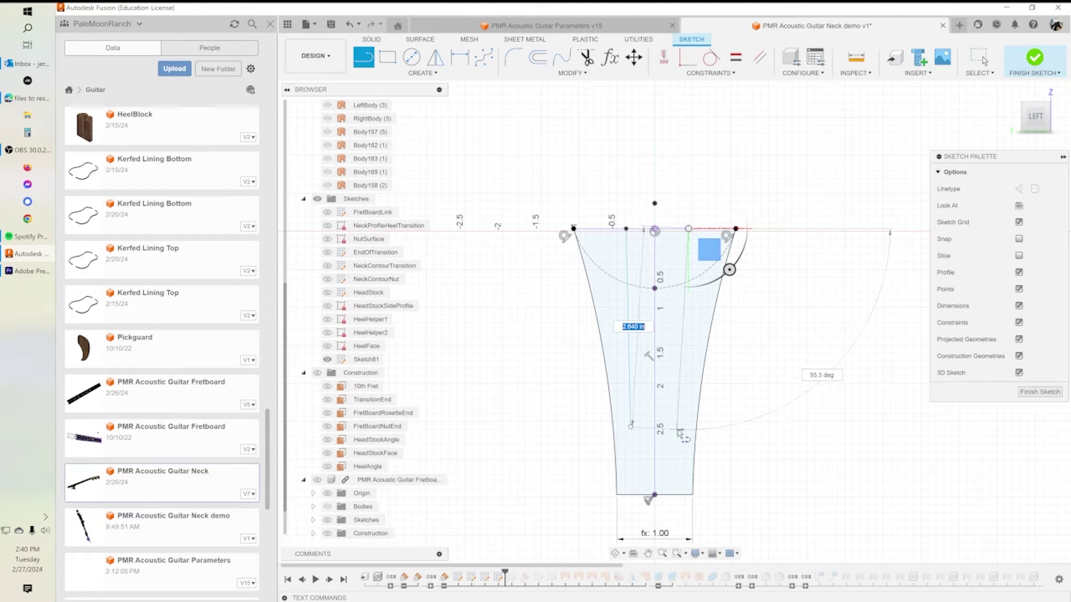
left_click(678, 430)
key("Escape")
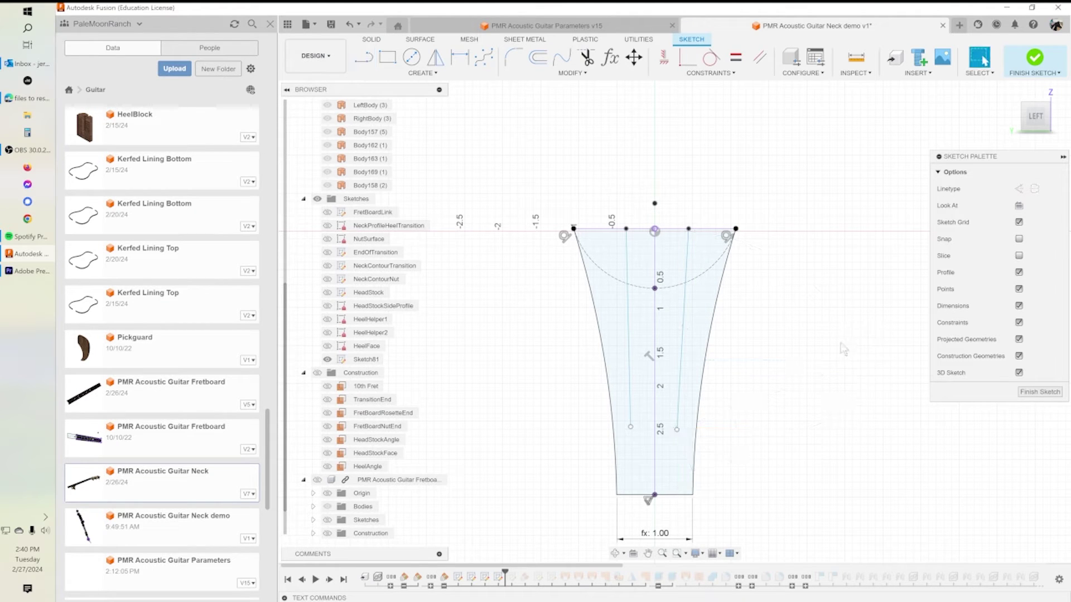
Step: Draw a downward-bulging arc joining the lower ends of the two inner lines
left_click(435, 75)
mouse_move(374, 121)
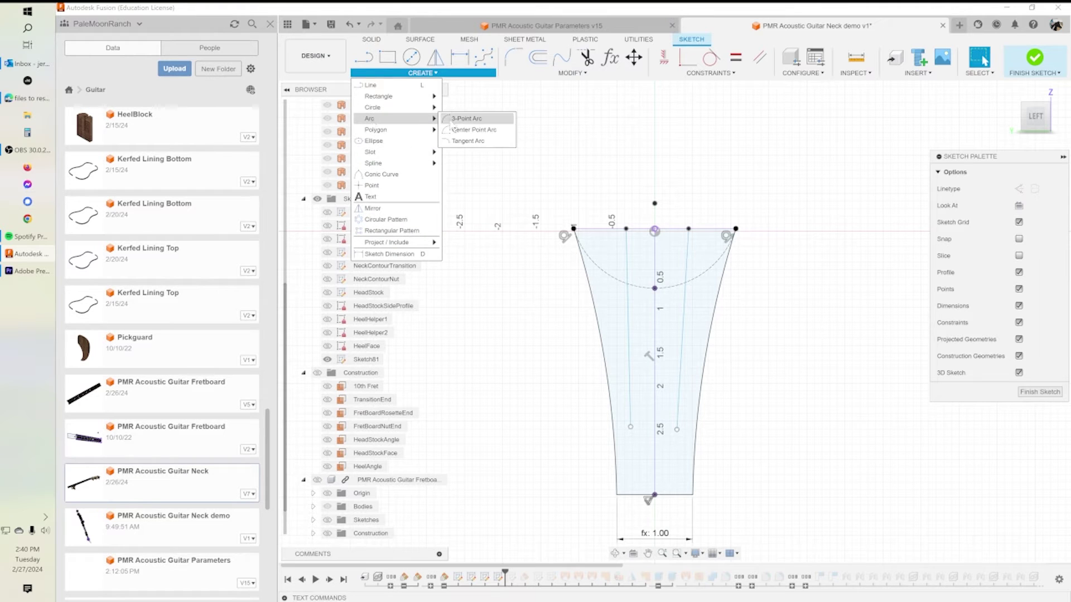
left_click(471, 129)
left_click(654, 229)
left_click(655, 288)
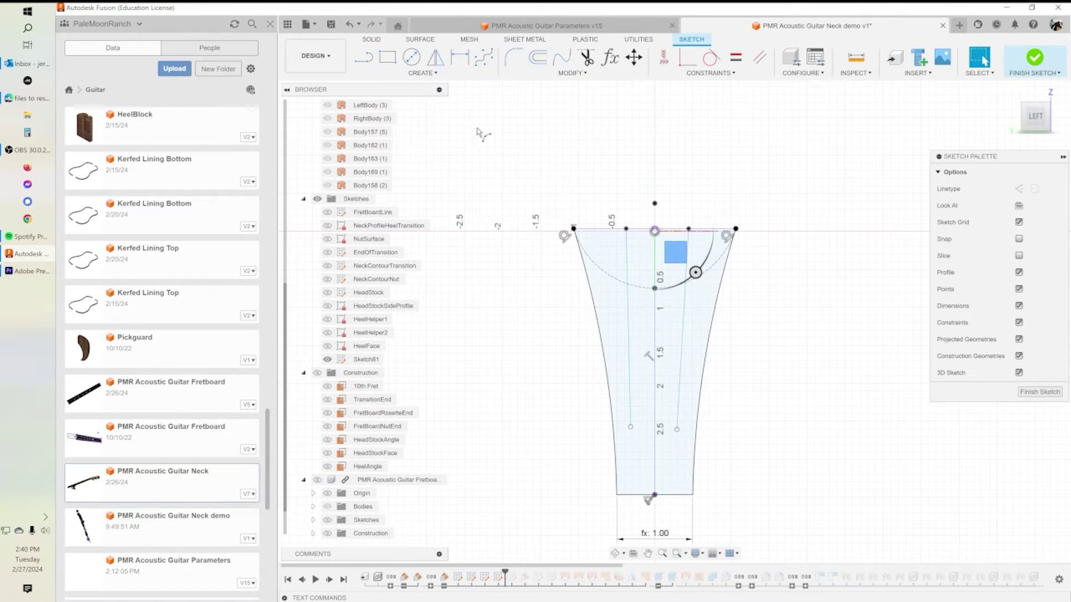
left_click(630, 427)
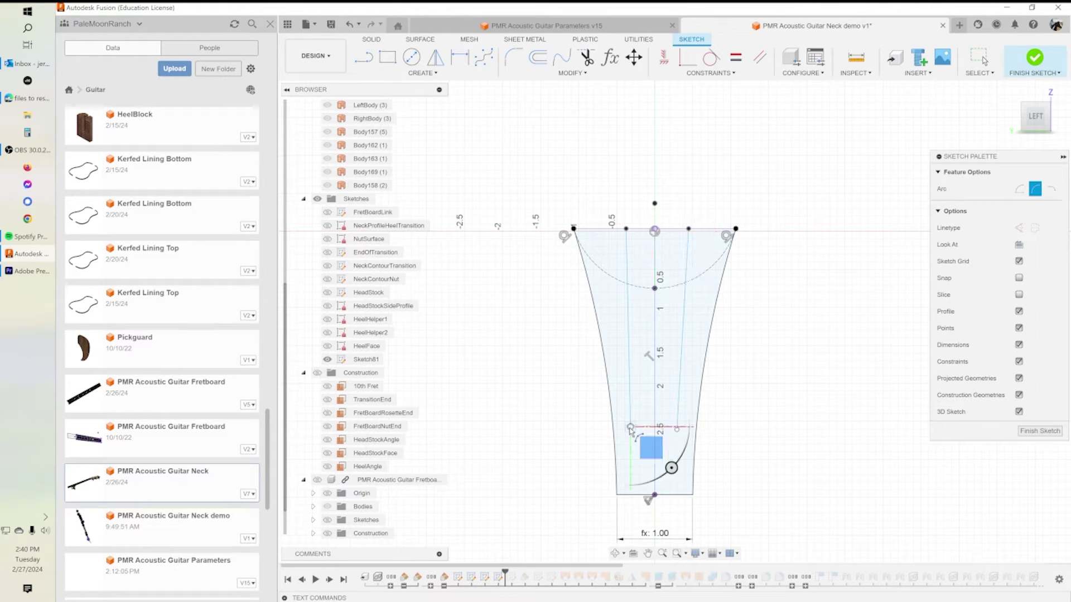
left_click(677, 430)
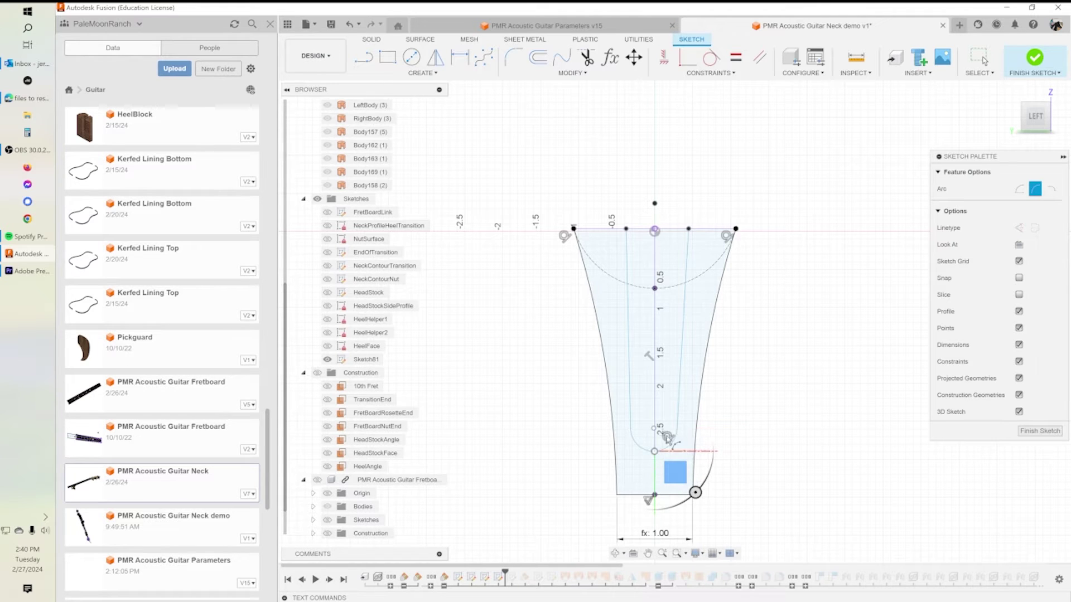
key("Escape")
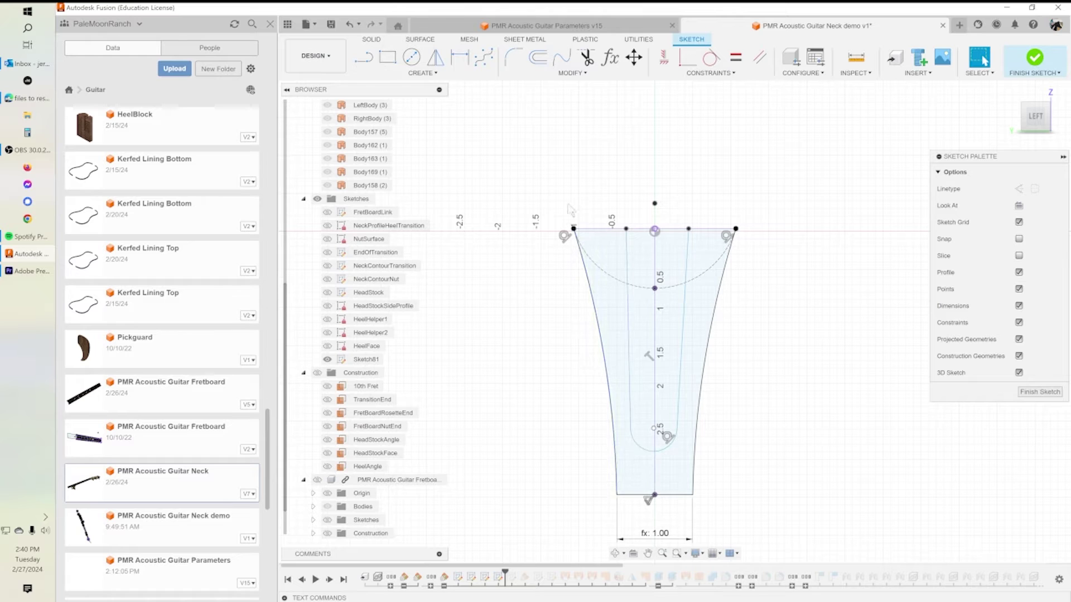
Step: Constrain the left inner line tangent to the bottom arc and make both inner lines vertical
left_click(711, 57)
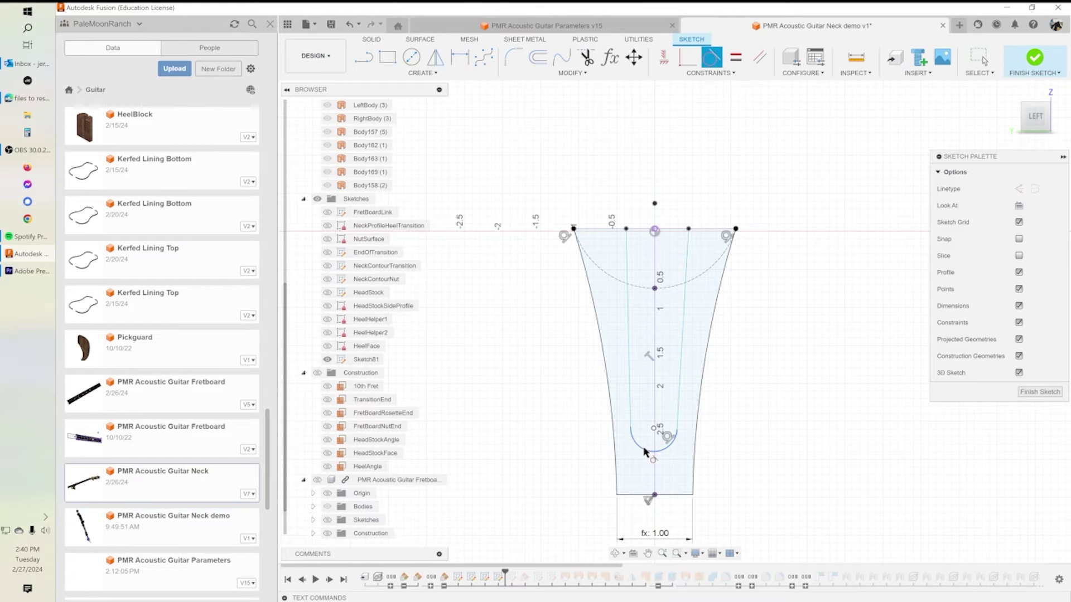
left_click(628, 431)
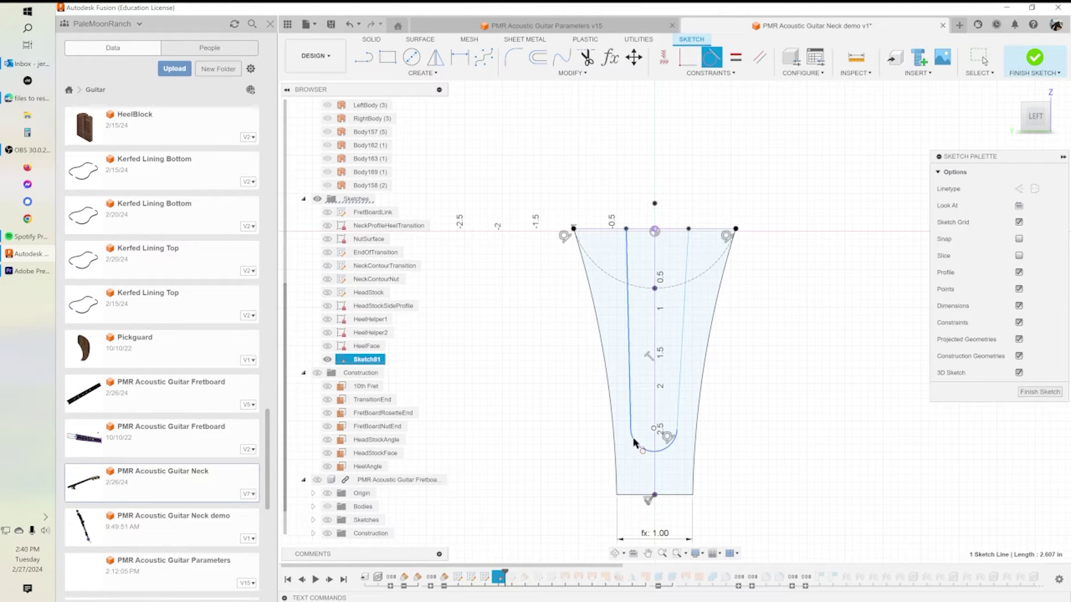
left_click(637, 446)
key("Escape")
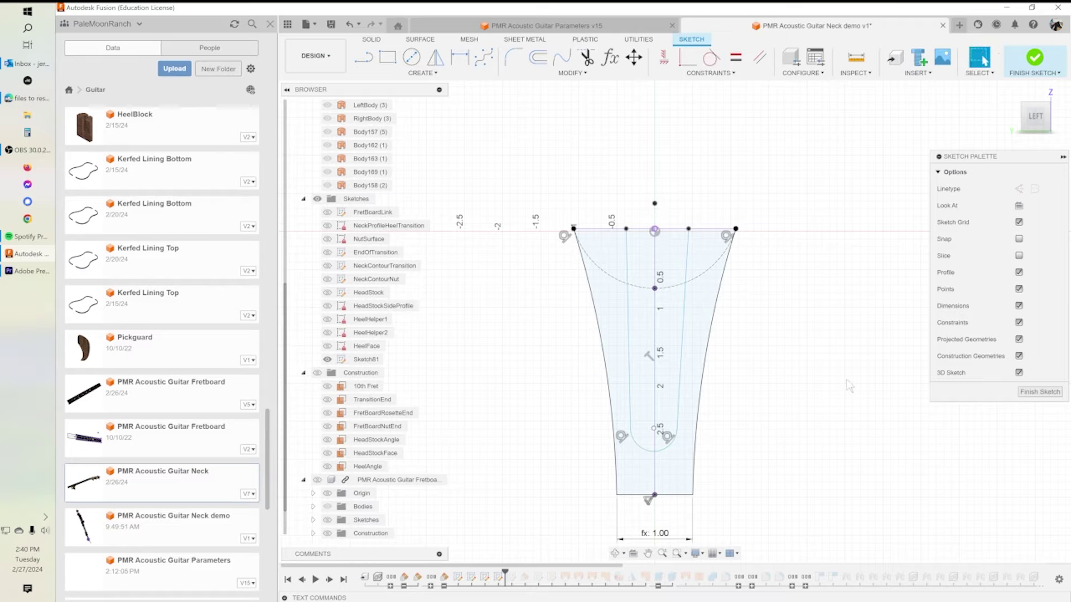
left_click(686, 292)
left_click(664, 58)
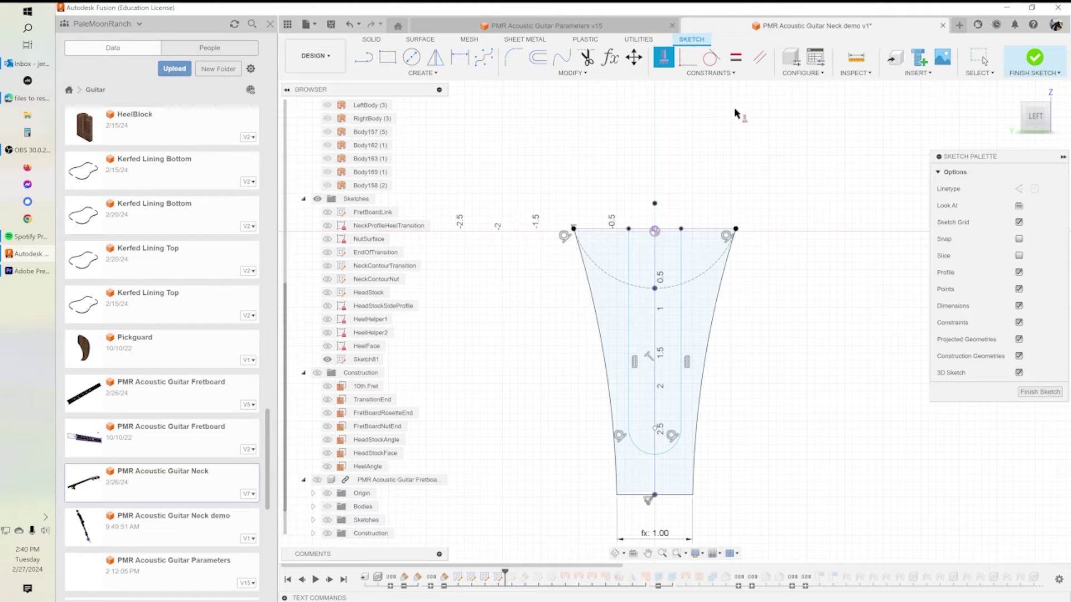
Step: Dimension the bottom arc's radius with the TenonWidth parameter
left_click(459, 57)
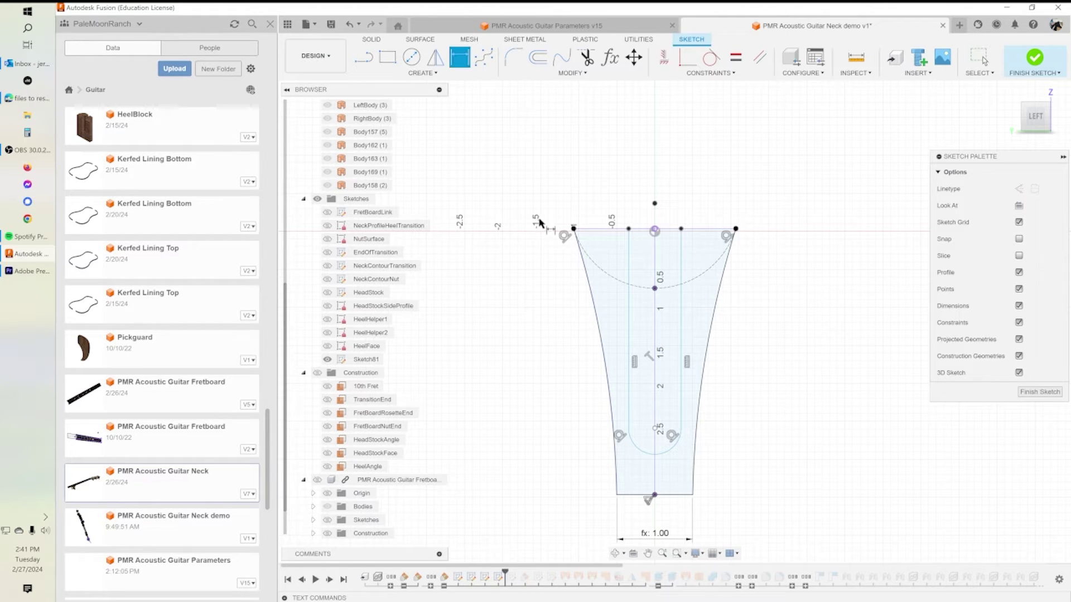
left_click(676, 448)
left_click(753, 470)
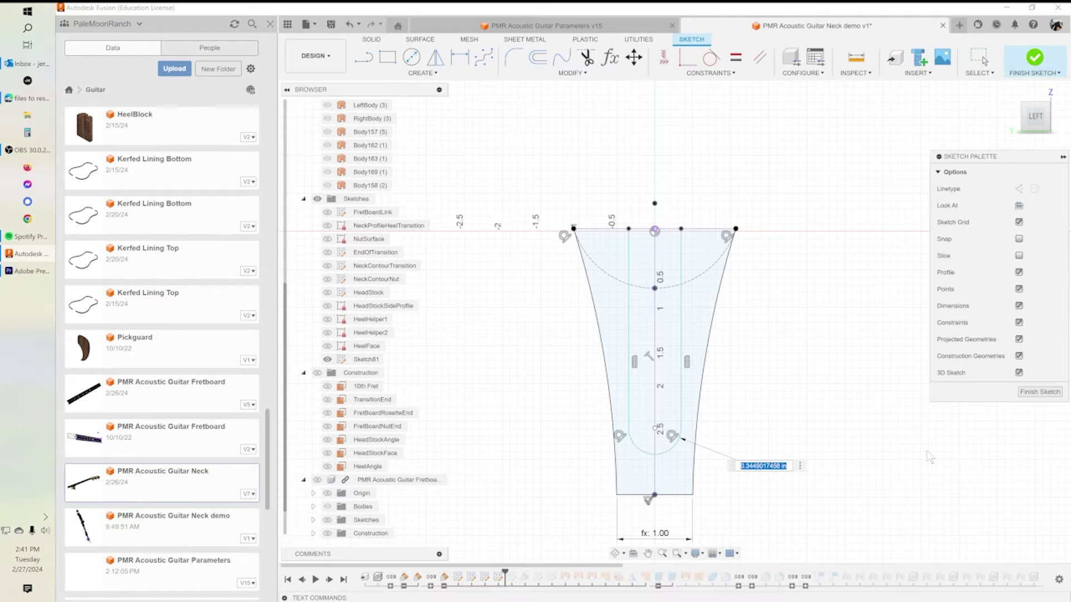
type("te")
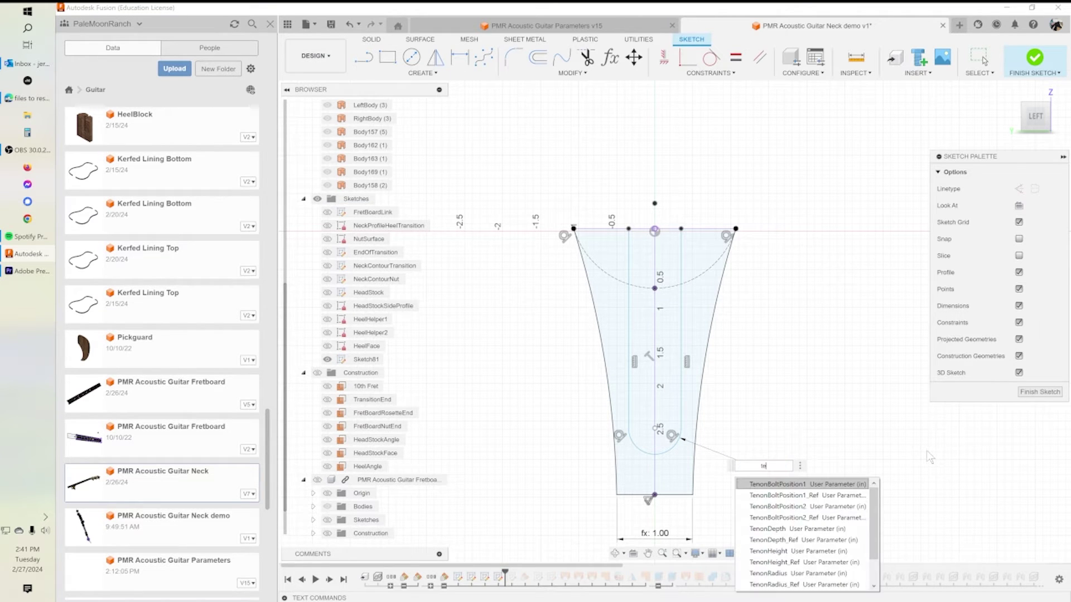
type("nonw")
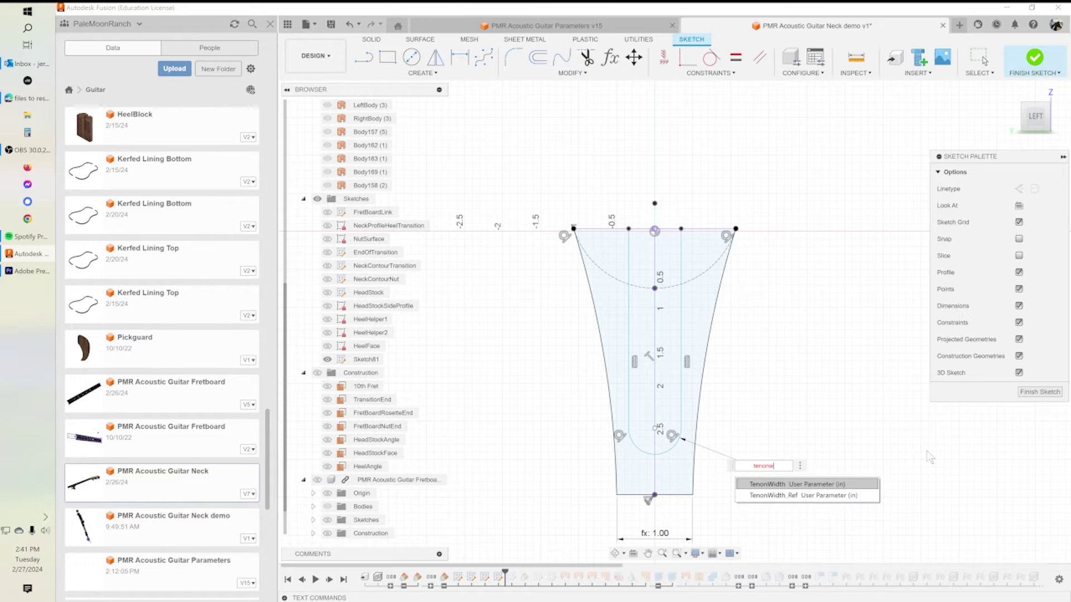
key("Return")
key("Return")
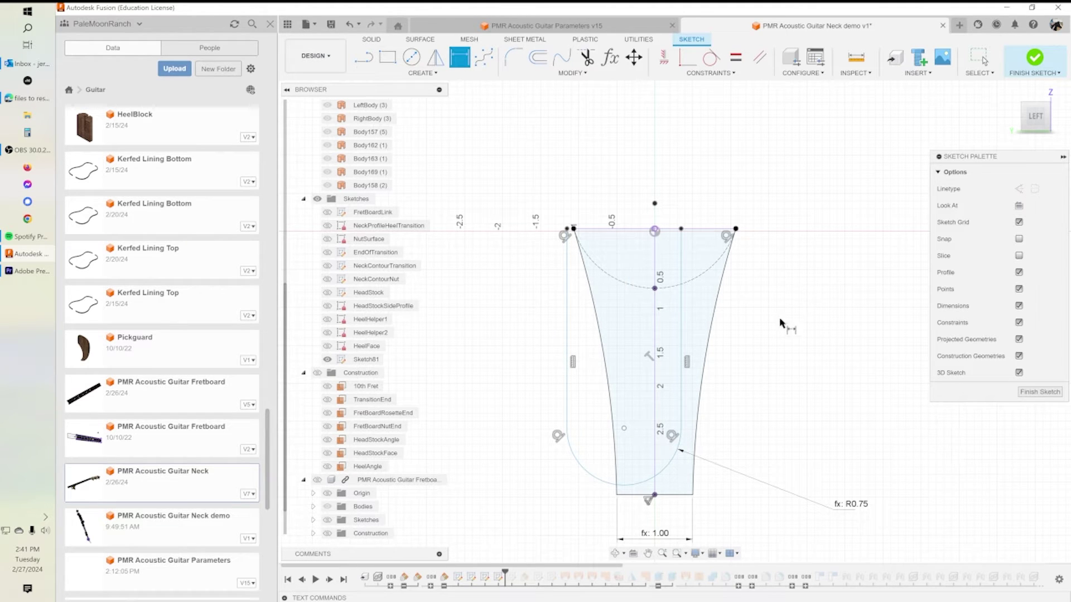
Step: Set the bottom arc's radius dimension to the TenonRadius parameter
double_click(848, 504)
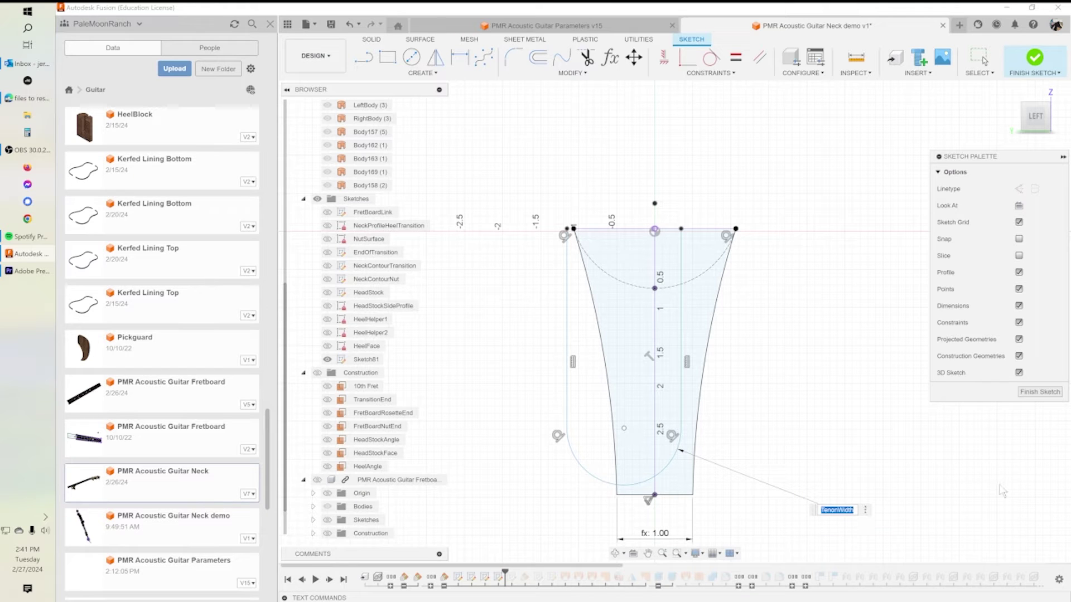
type("tenn")
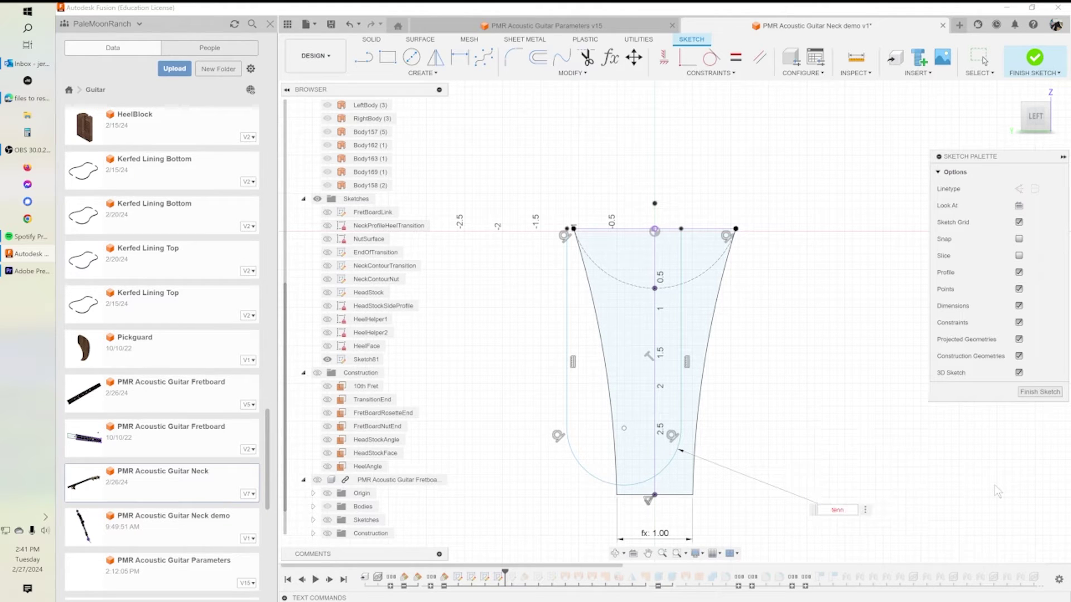
key("BackSpace")
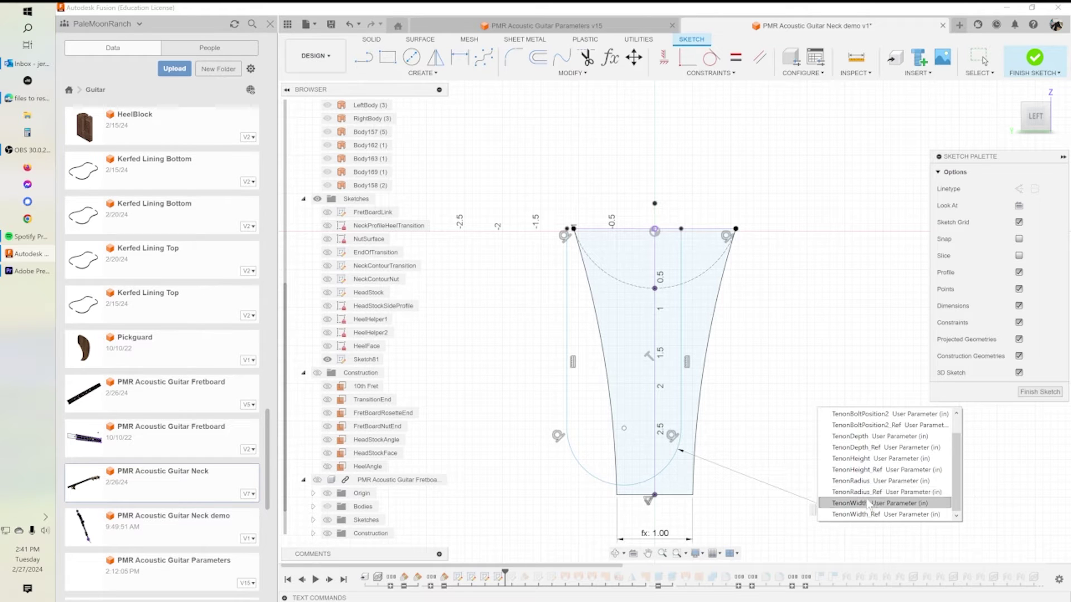
left_click(864, 482)
key("Return")
key("d")
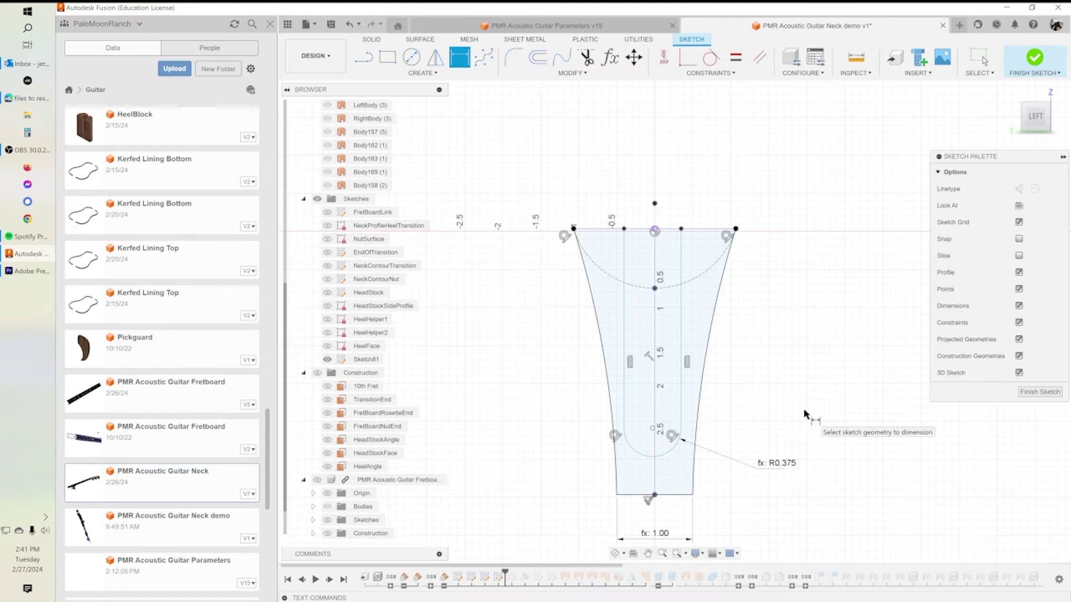
key("Escape")
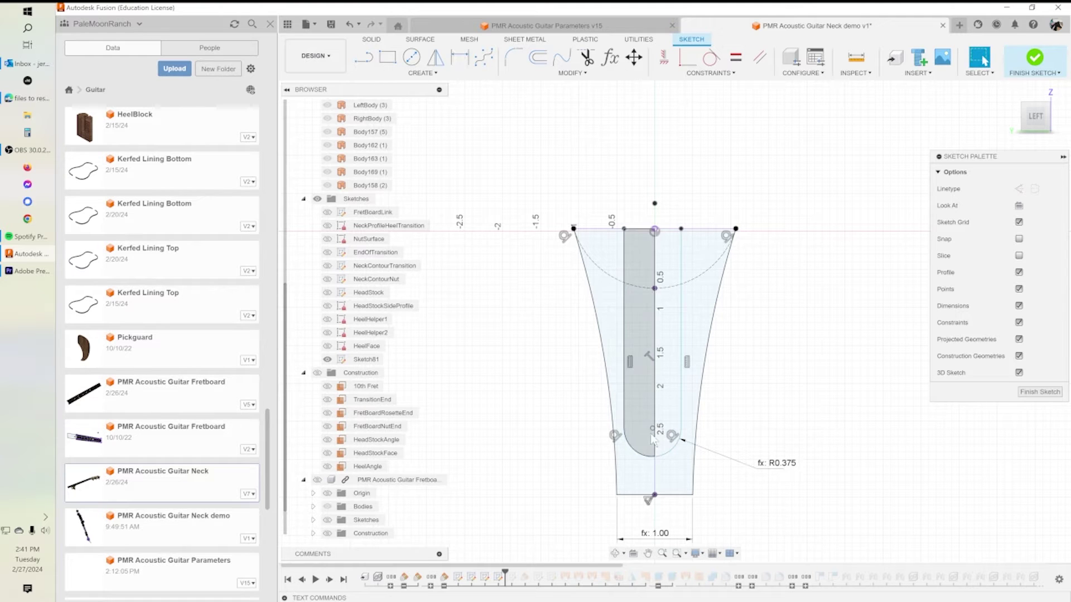
Step: Make the bottom arc's centre point coincident with the vertical centre line and pull the arc slightly downward
left_click(686, 58)
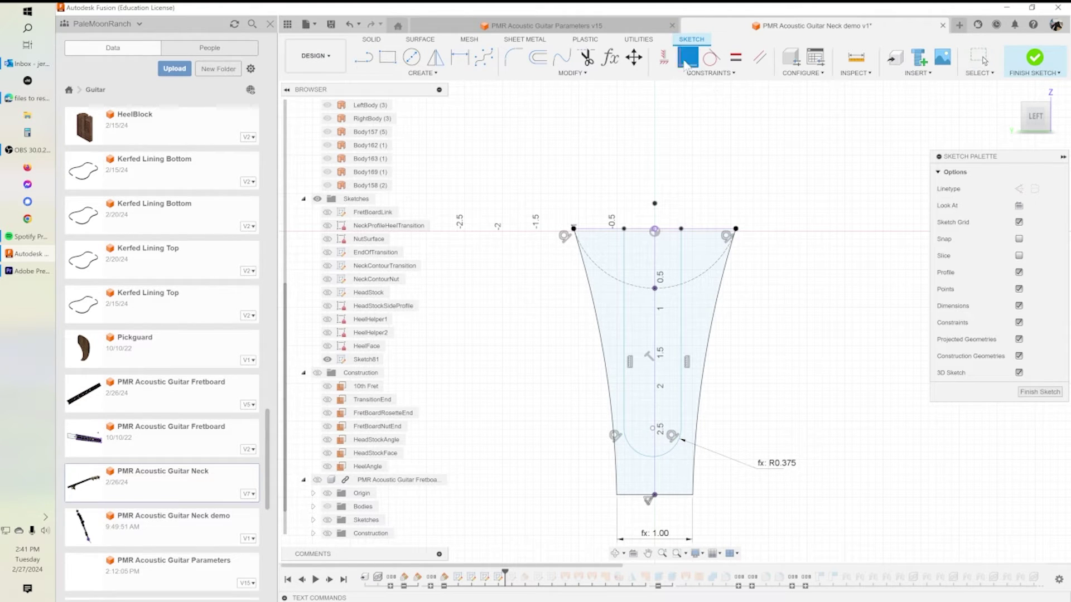
left_click(655, 426)
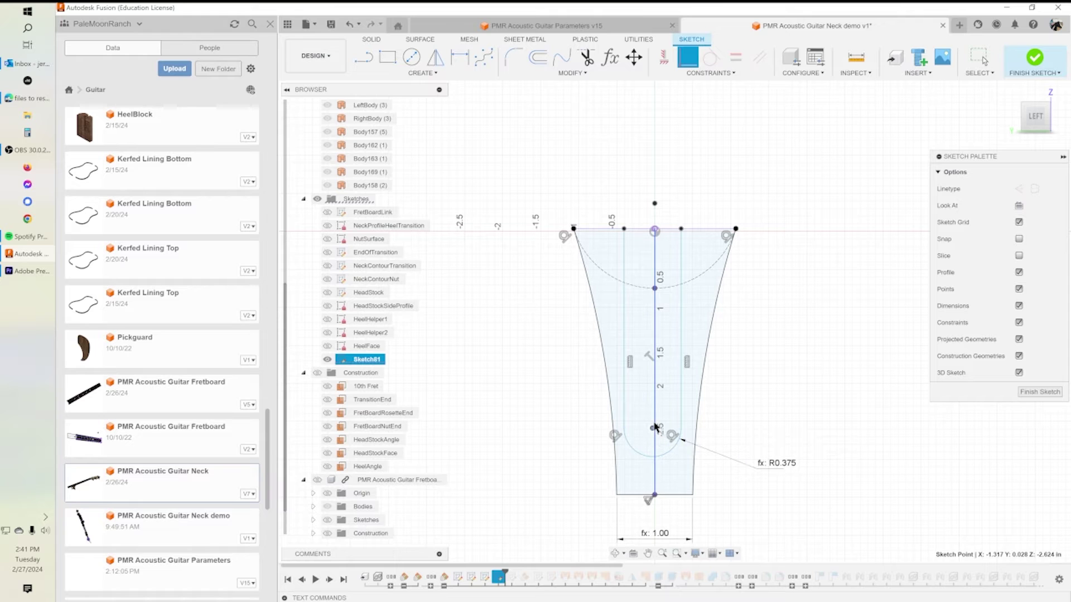
left_click(658, 429)
key("Escape")
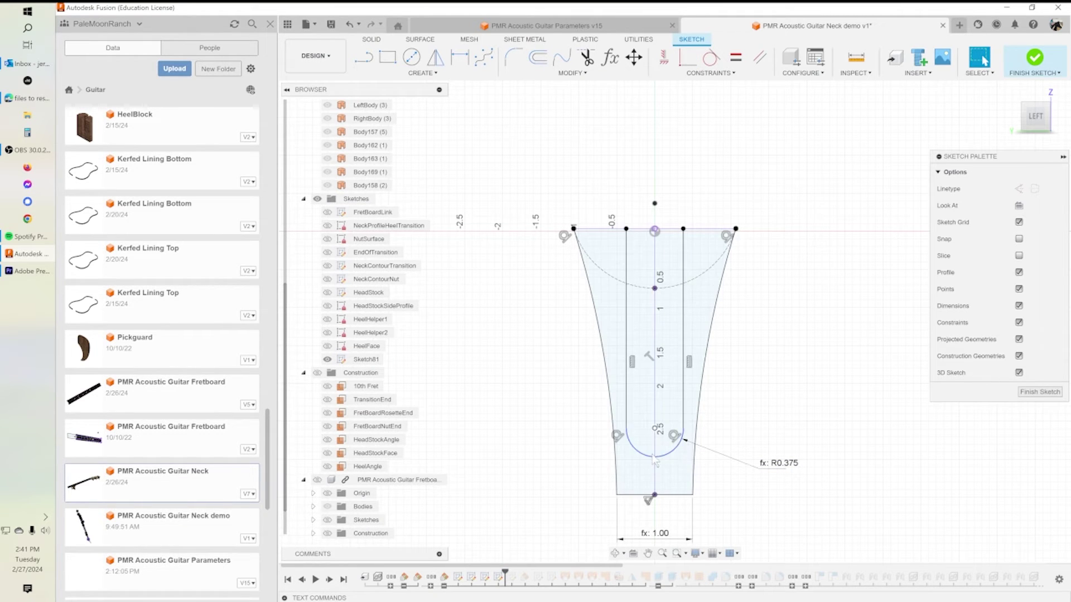
mouse_move(668, 462)
left_mouse_down()
mouse_move(671, 473)
mouse_move(682, 456)
left_mouse_up()
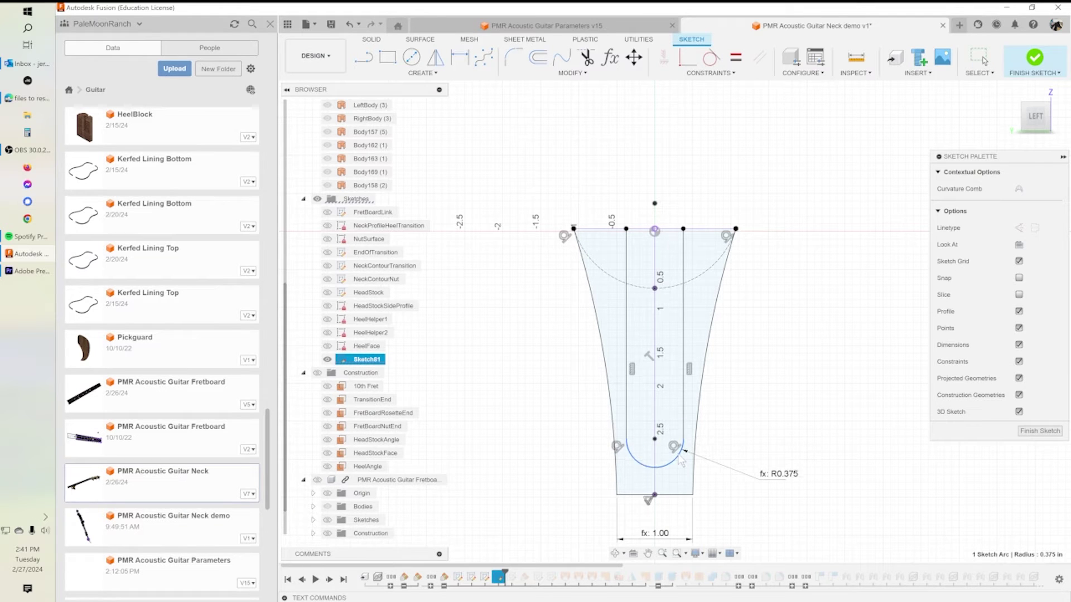
left_click(459, 57)
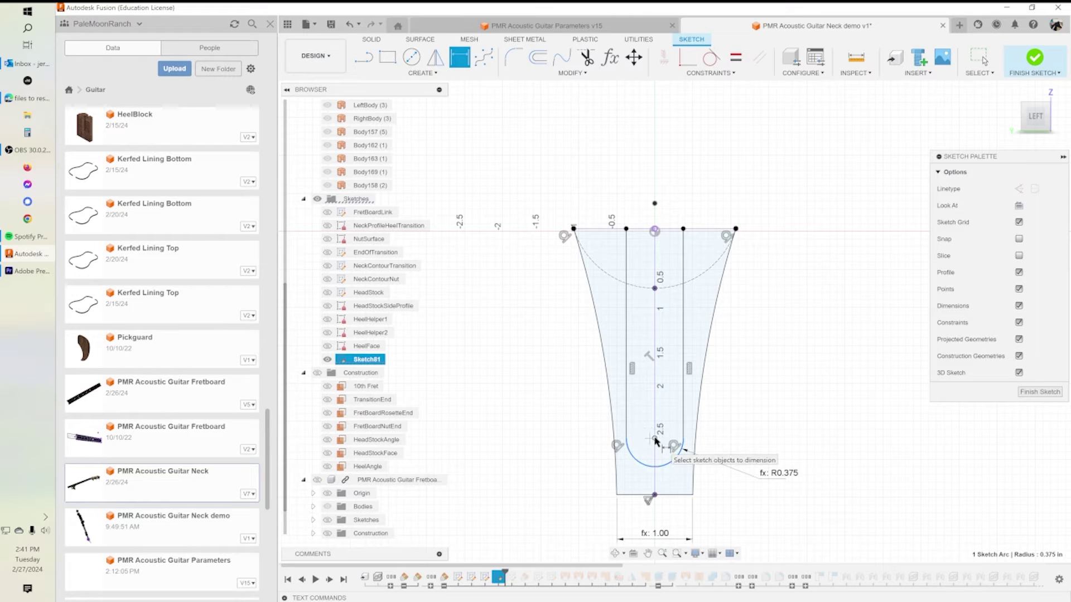
key("Escape")
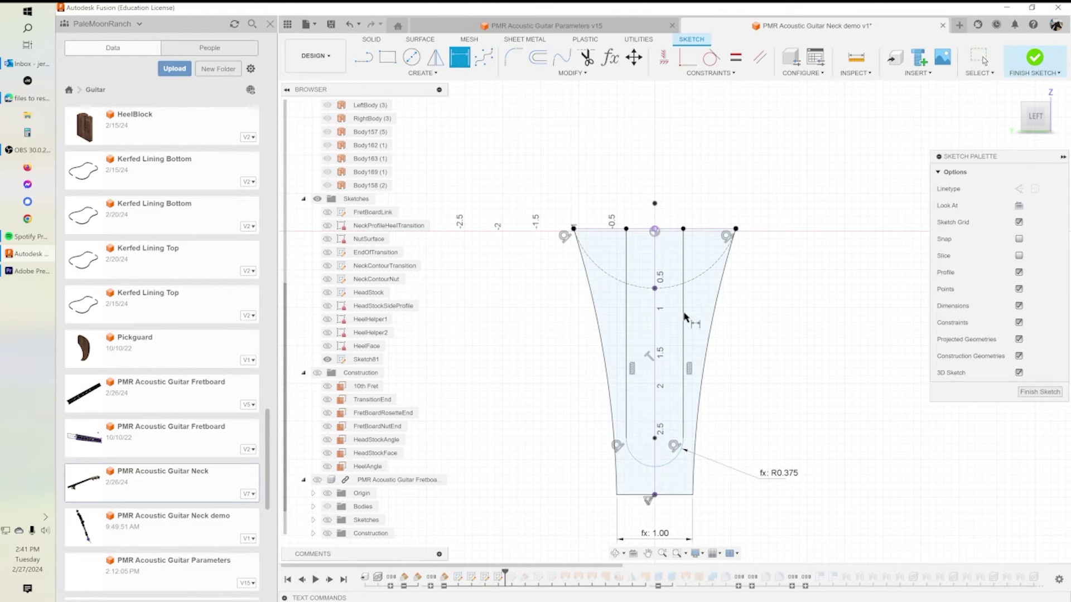
left_click(655, 230)
left_click(654, 438)
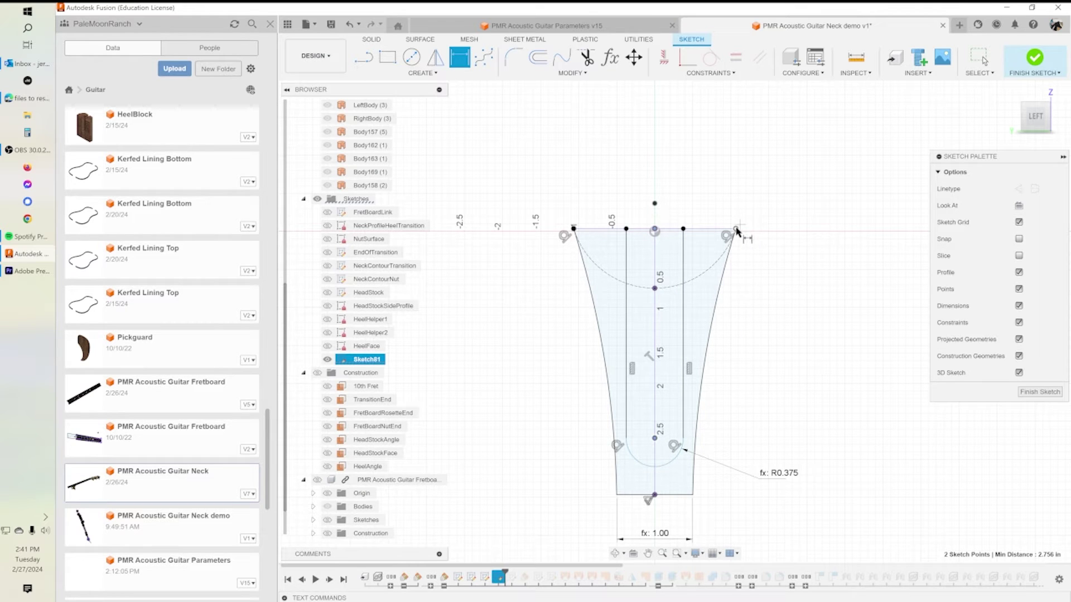
left_click(655, 231)
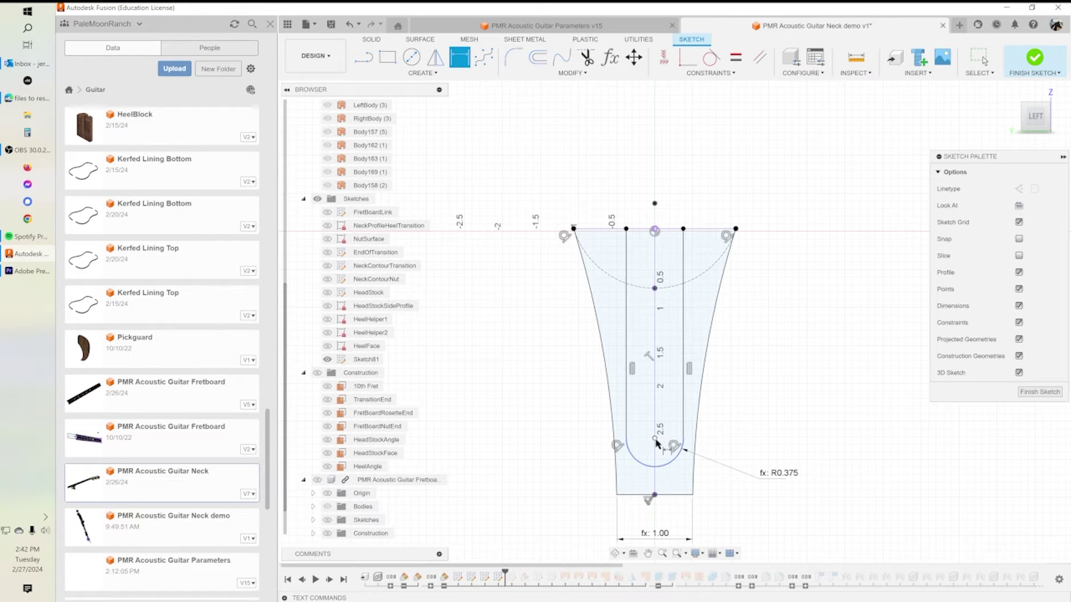
key("Escape")
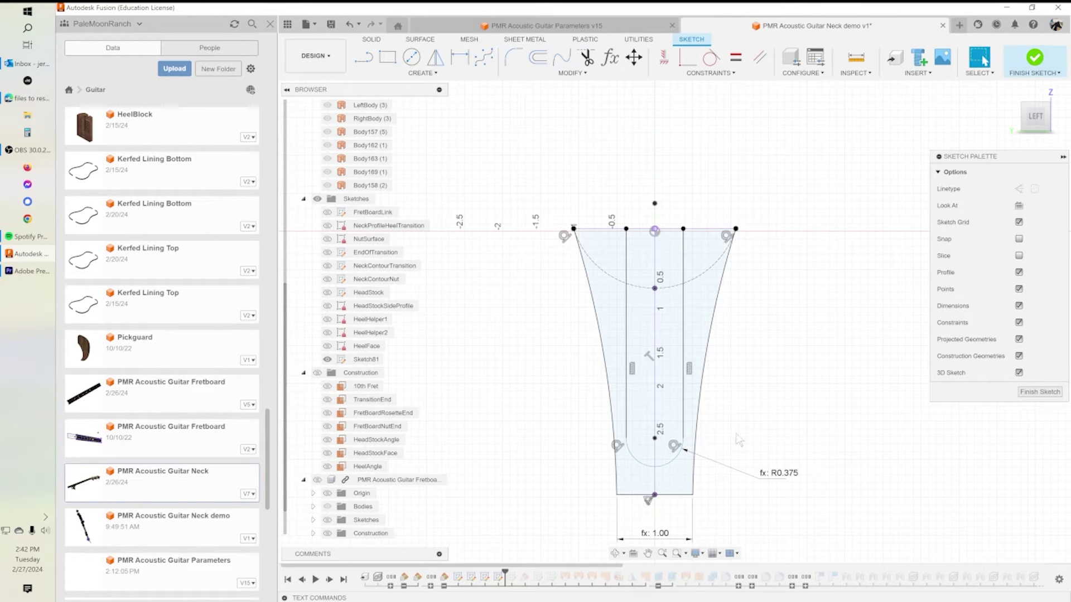
Step: Dimension the vertical distance from the heel's top midpoint to the bottom arc's centre as TenonHeight_Ref-TenonRadius_Ref
left_click(460, 57)
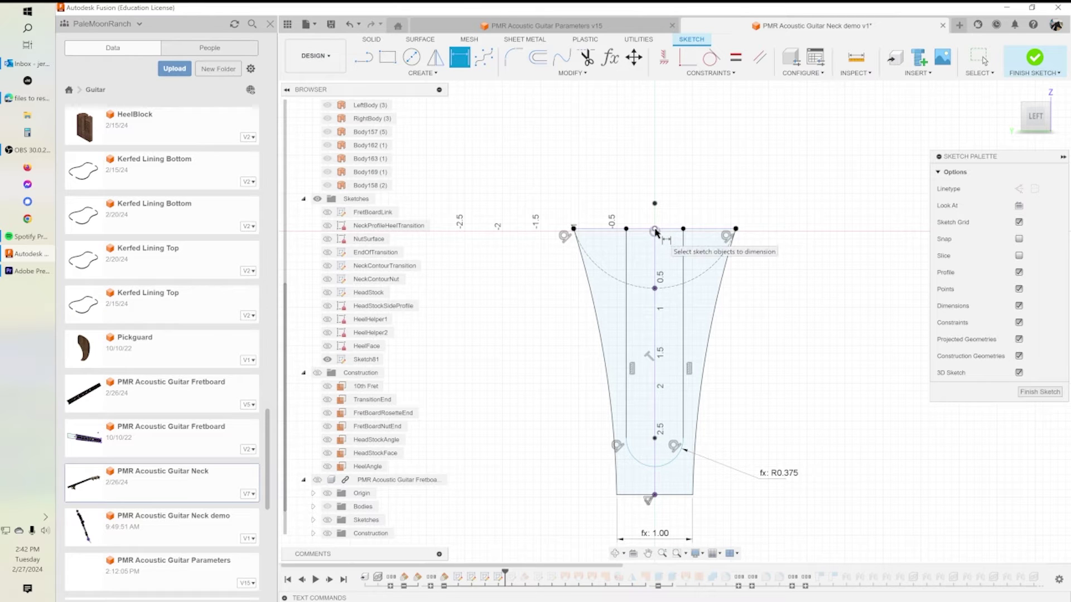
left_click(655, 231)
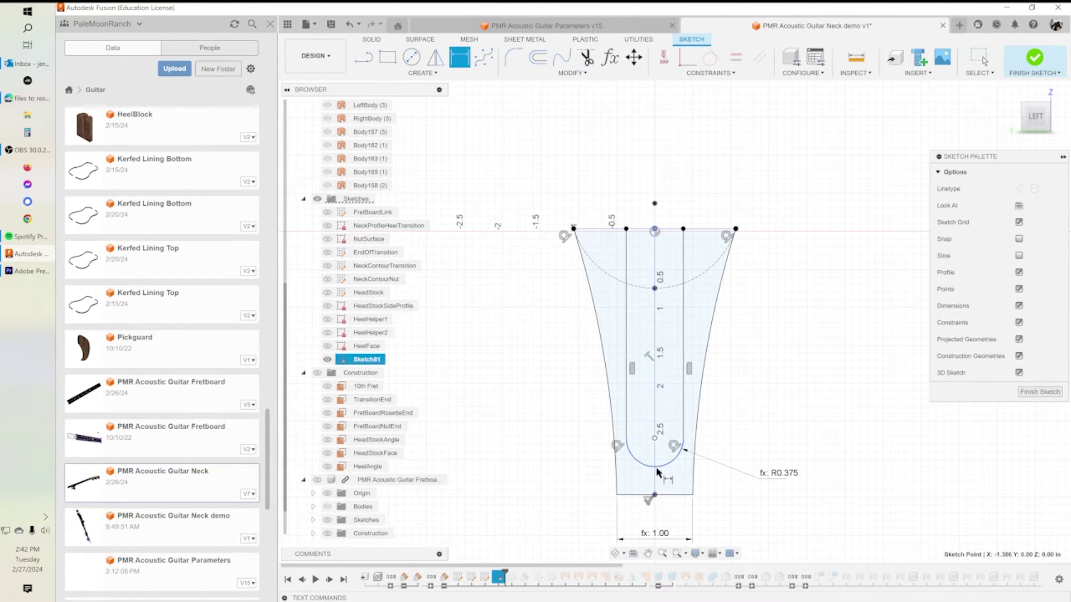
left_click(656, 439)
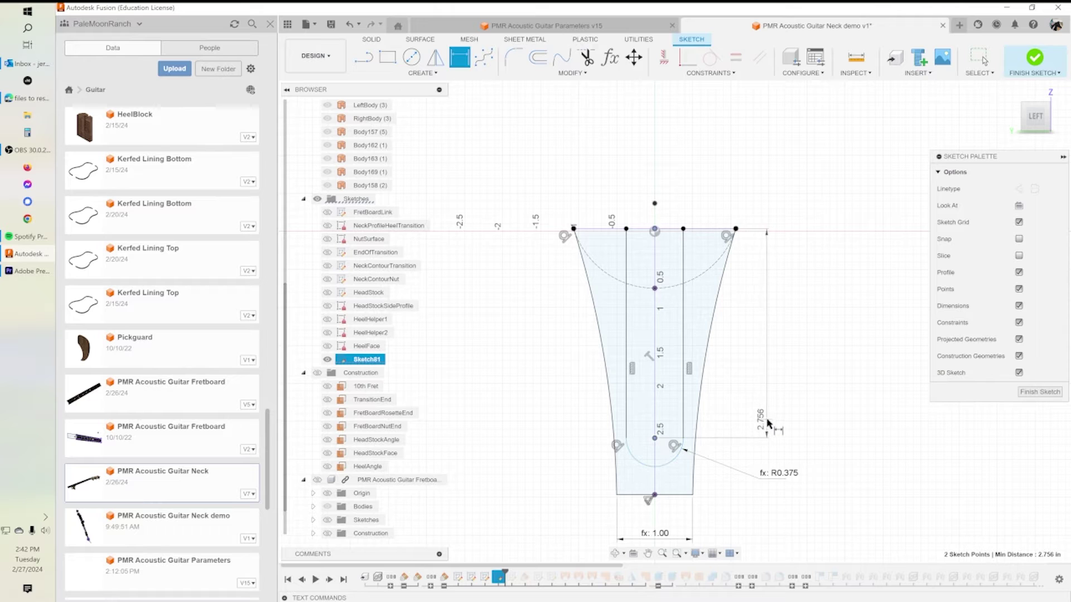
left_click(792, 412)
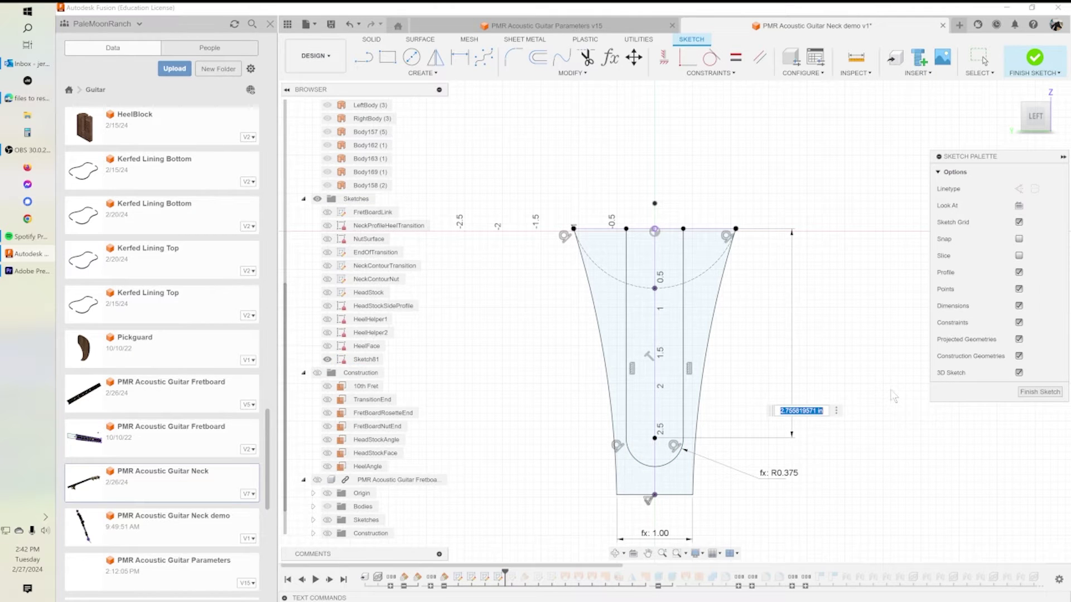
type("ten")
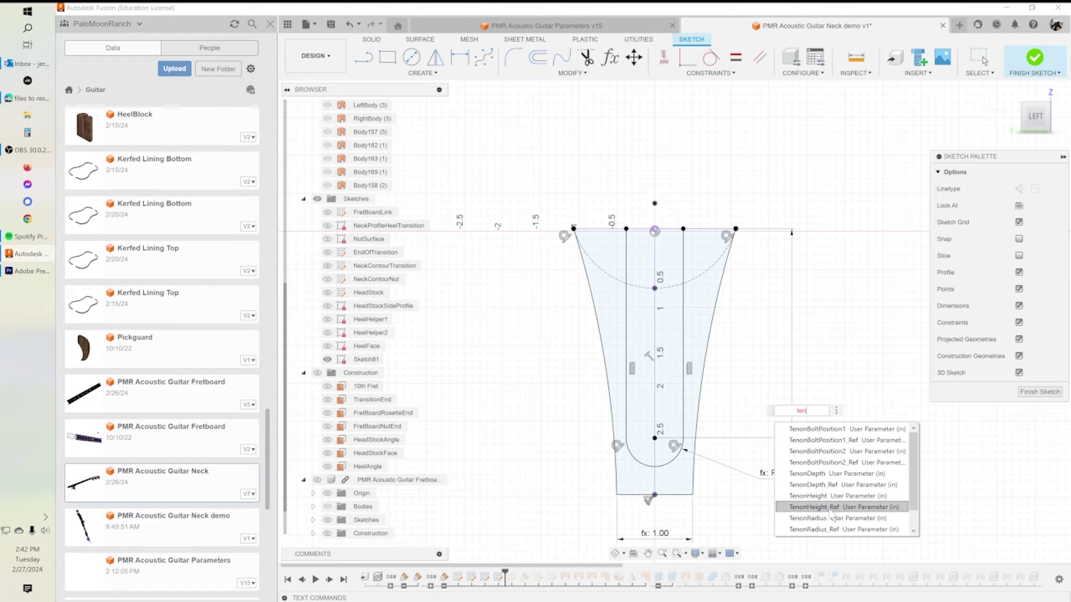
left_click(833, 507)
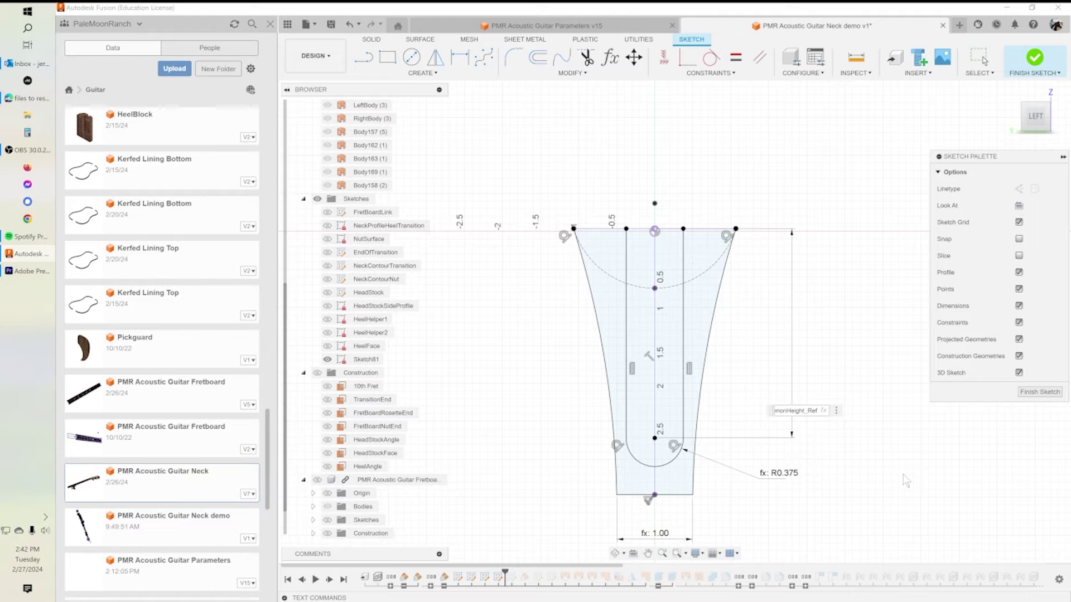
type("-tenon")
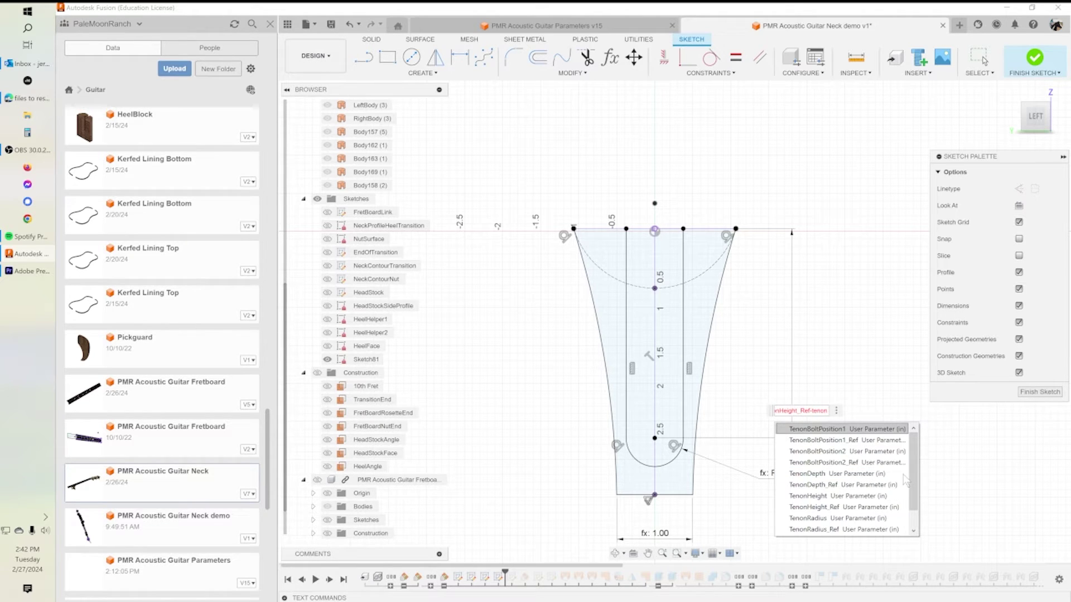
scroll(905, 480, "down", 1)
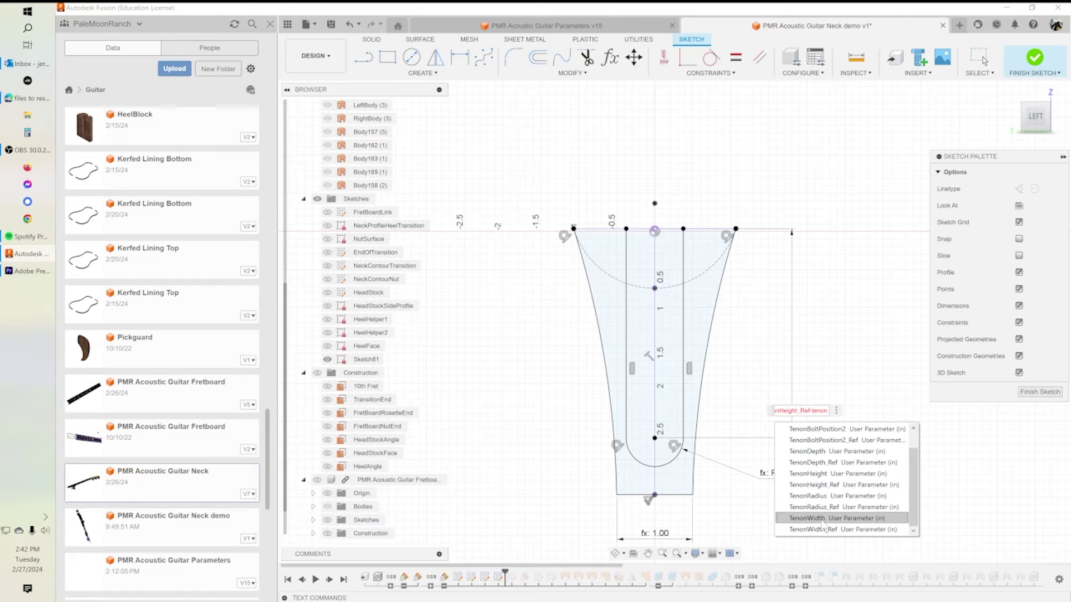
left_click(825, 507)
key("Return")
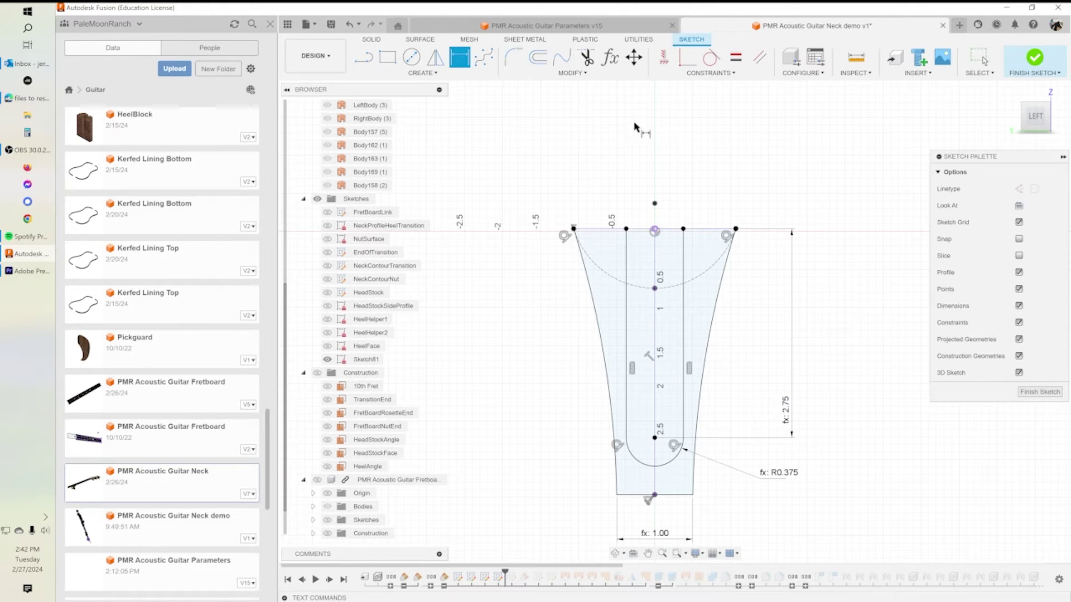
Step: Draw a 0.20 in diameter bolt-hole circle on the vertical centre line, just below the dashed construction arc
left_click(411, 57)
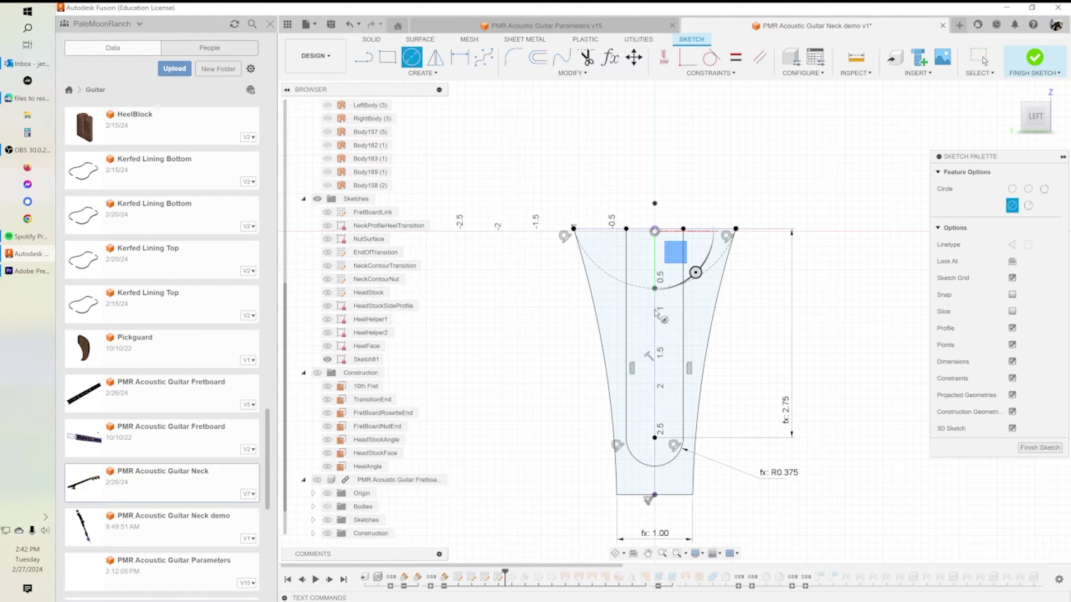
left_click(654, 288)
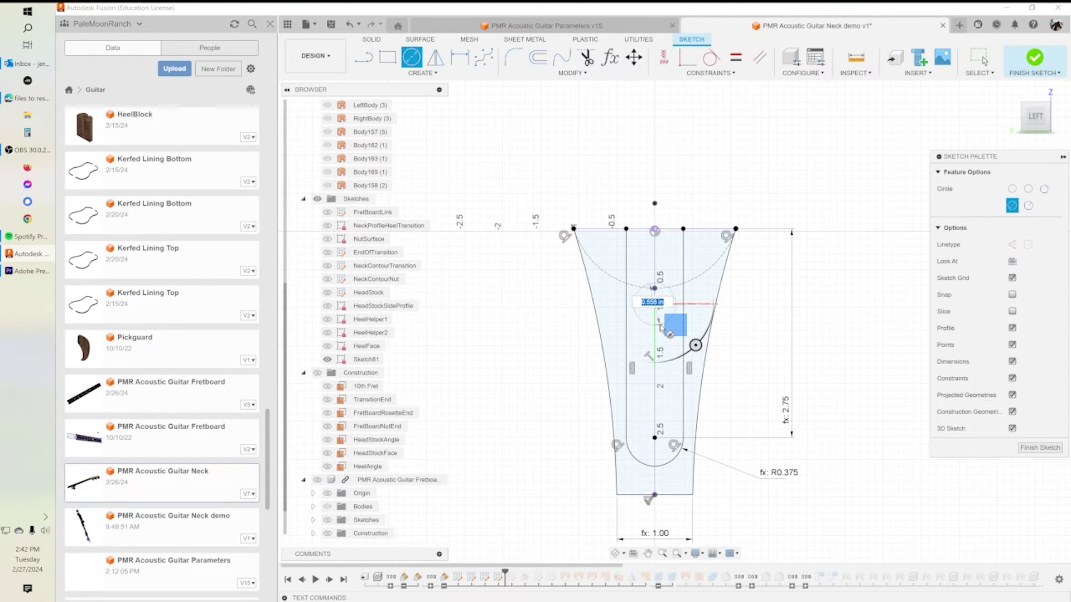
type("20")
key("Return")
key("Escape")
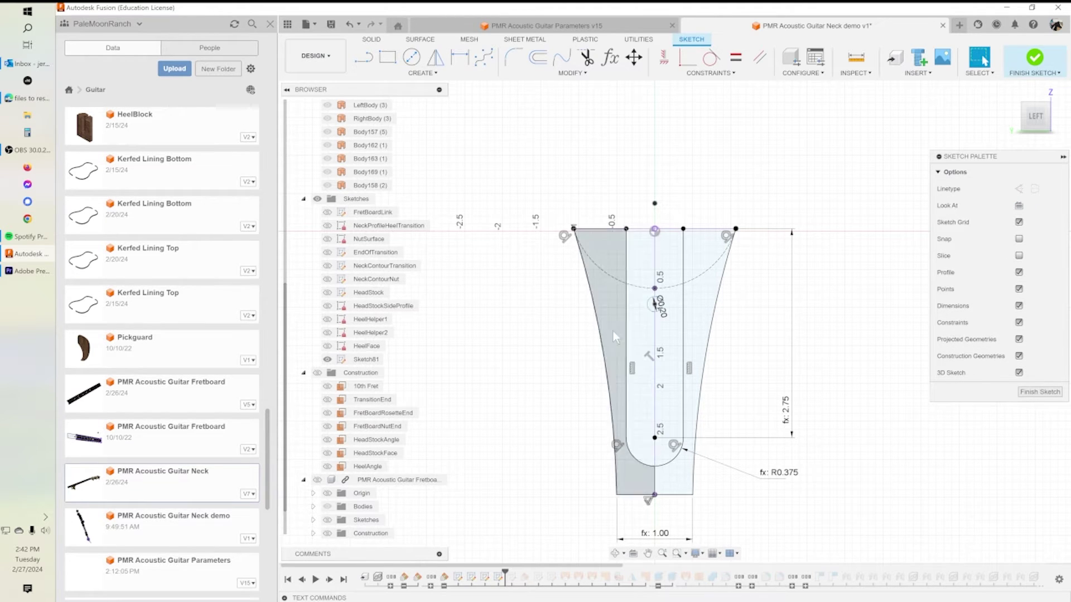
Step: Draw a second circle about 0.26 in in diameter on the centre line near the tenon's lower end
left_click(412, 57)
left_click(655, 230)
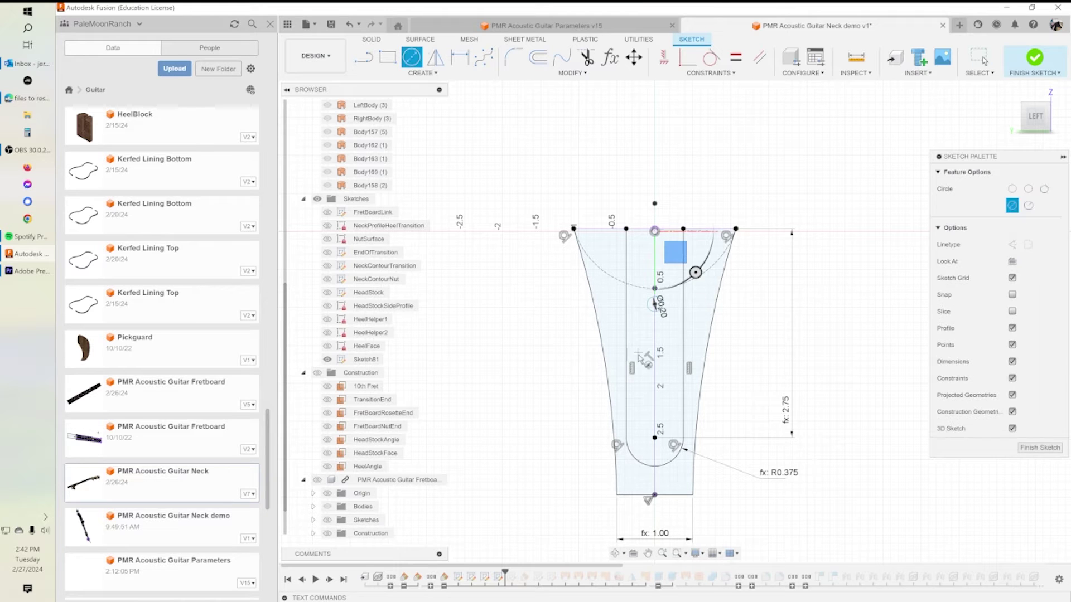
left_click(655, 399)
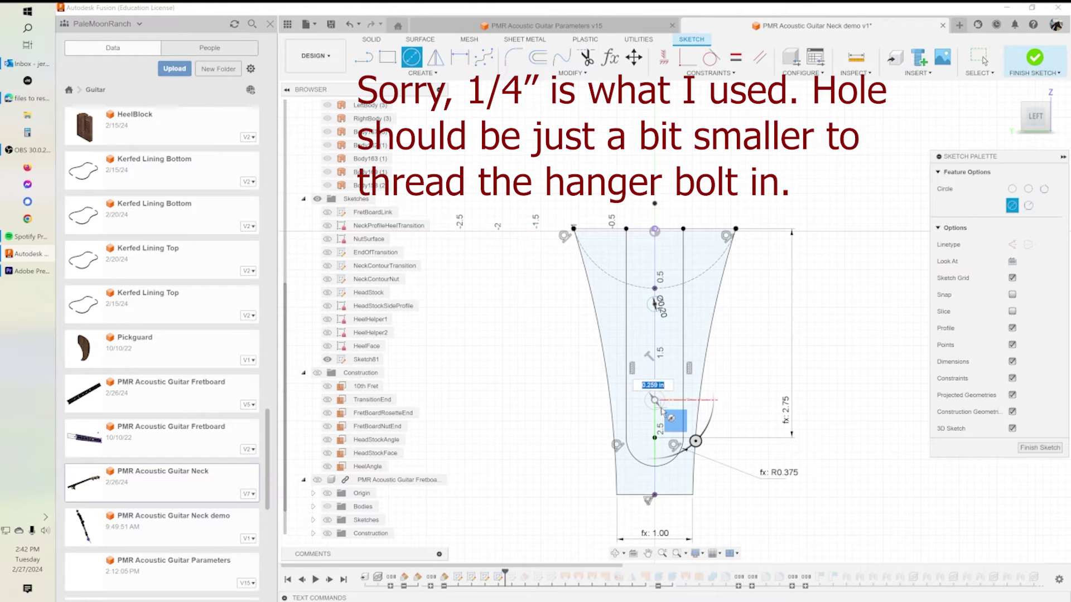
left_click(661, 408)
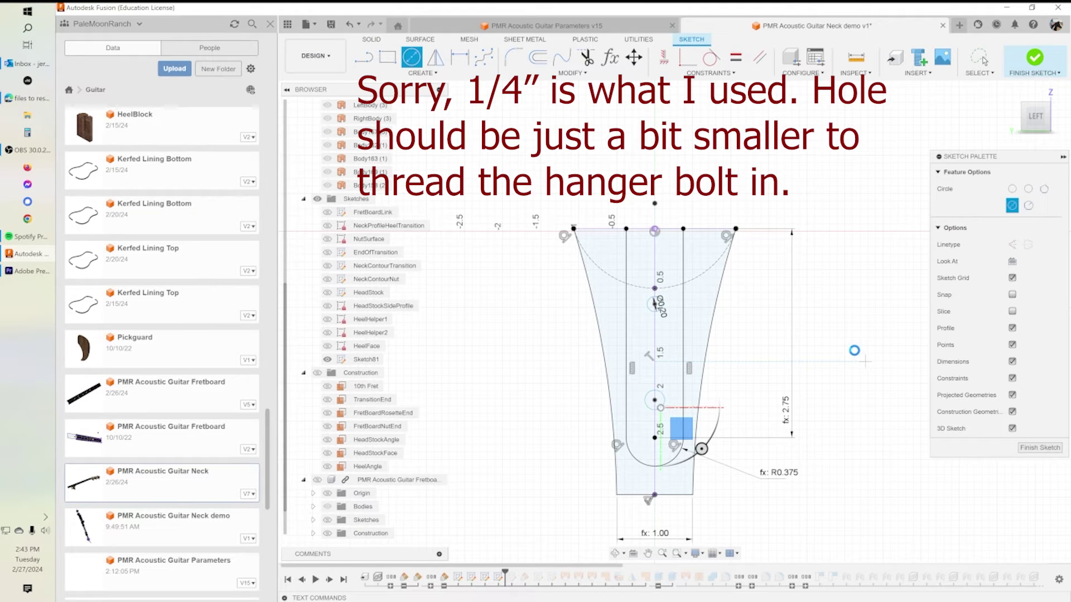
left_click(983, 60)
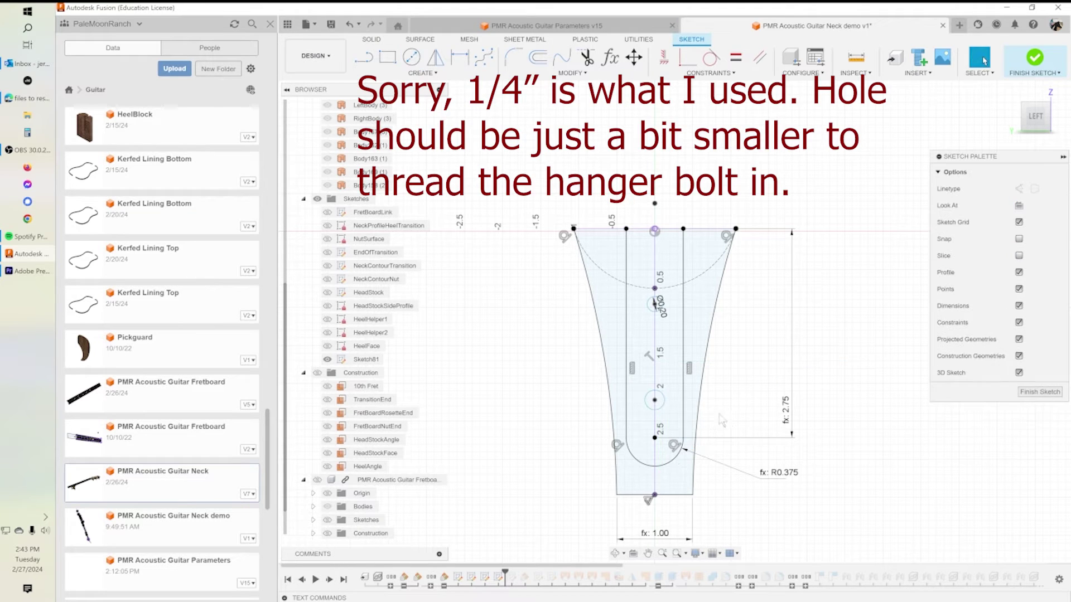
Step: Dimension the lower circle's diameter as 0.2 in
left_click(664, 400)
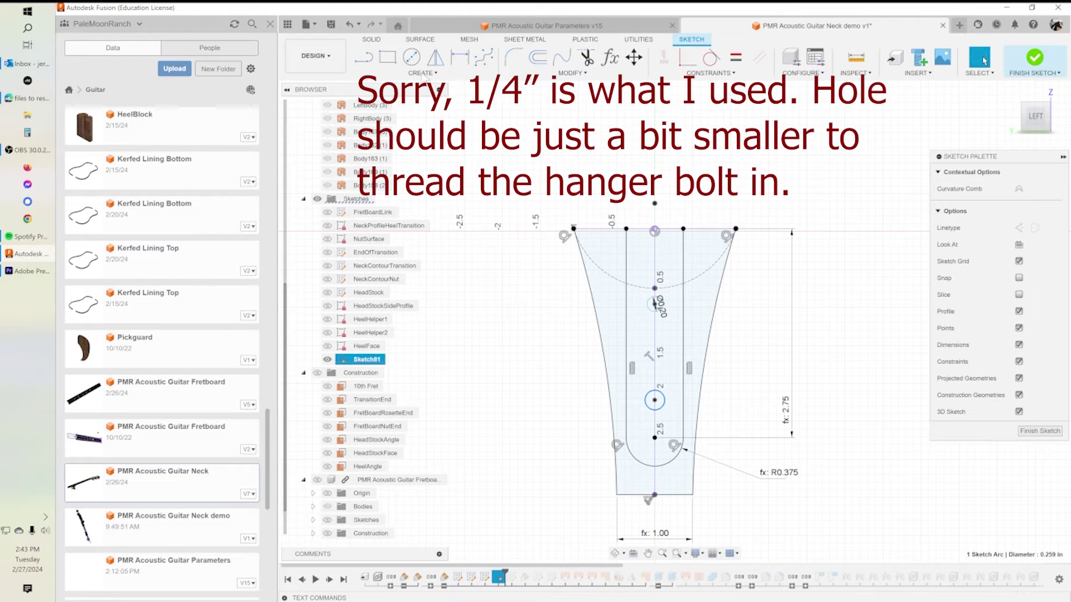
left_click(459, 58)
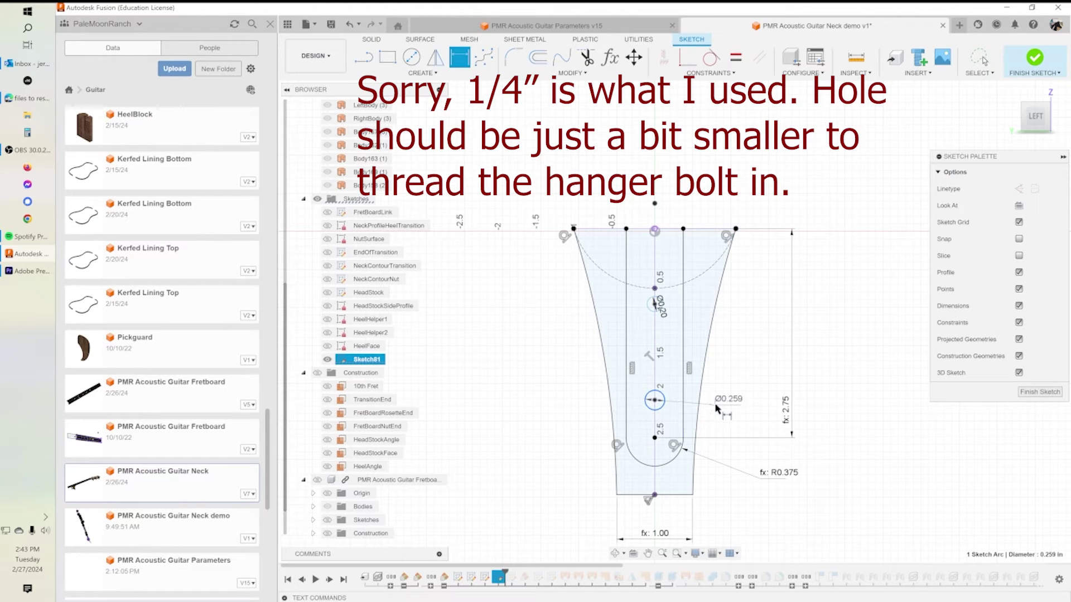
left_click(719, 409)
type(".2")
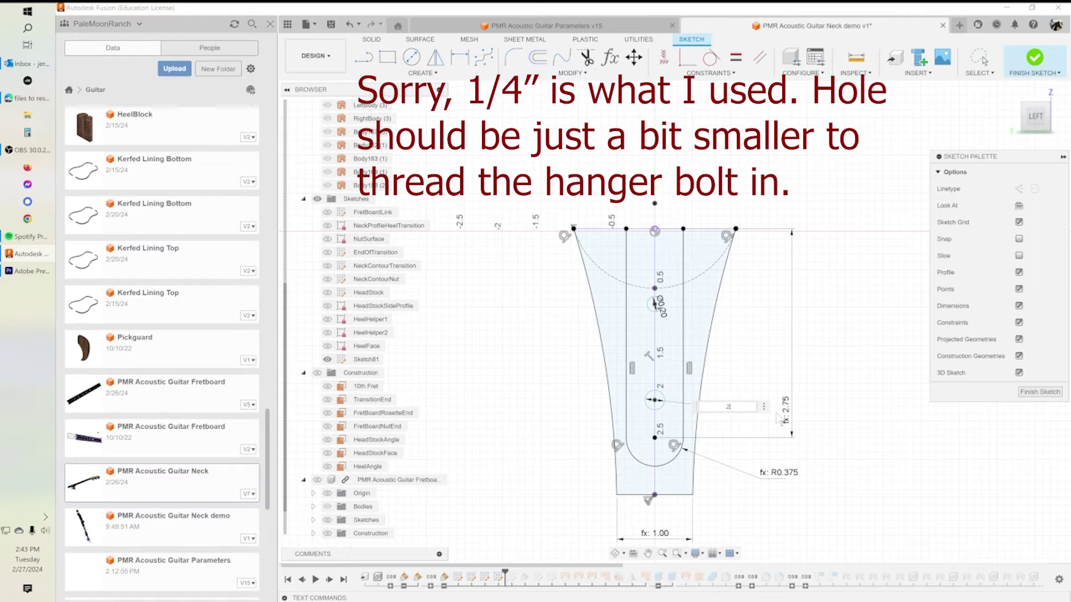
key("Return")
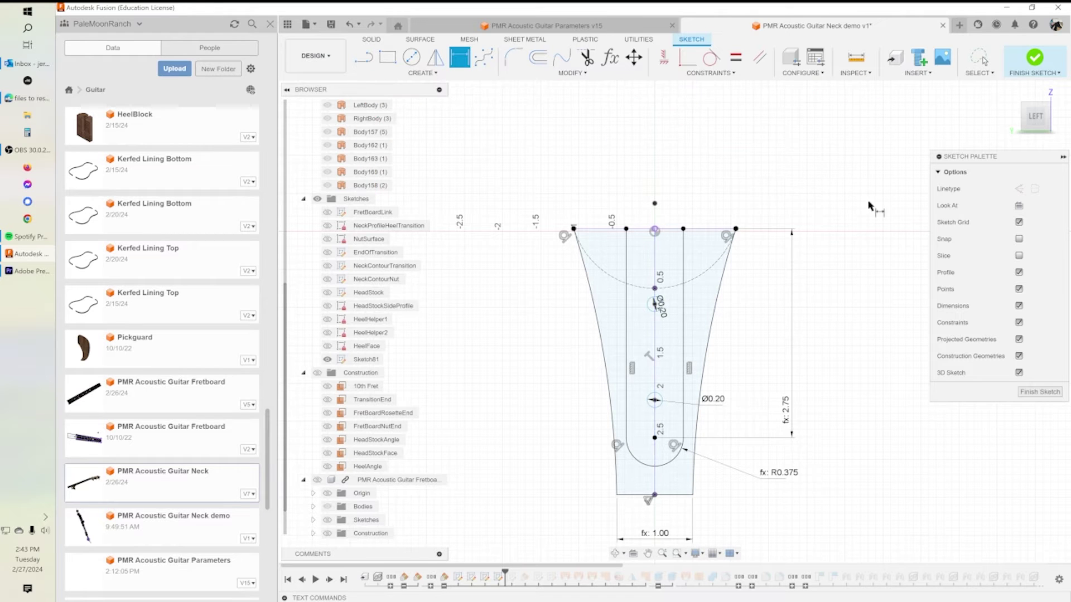
Step: Dimension the upper circle's centre from the heel's top midpoint with the TenonBoltPosition1 parameter
left_click(656, 232)
left_click(655, 305)
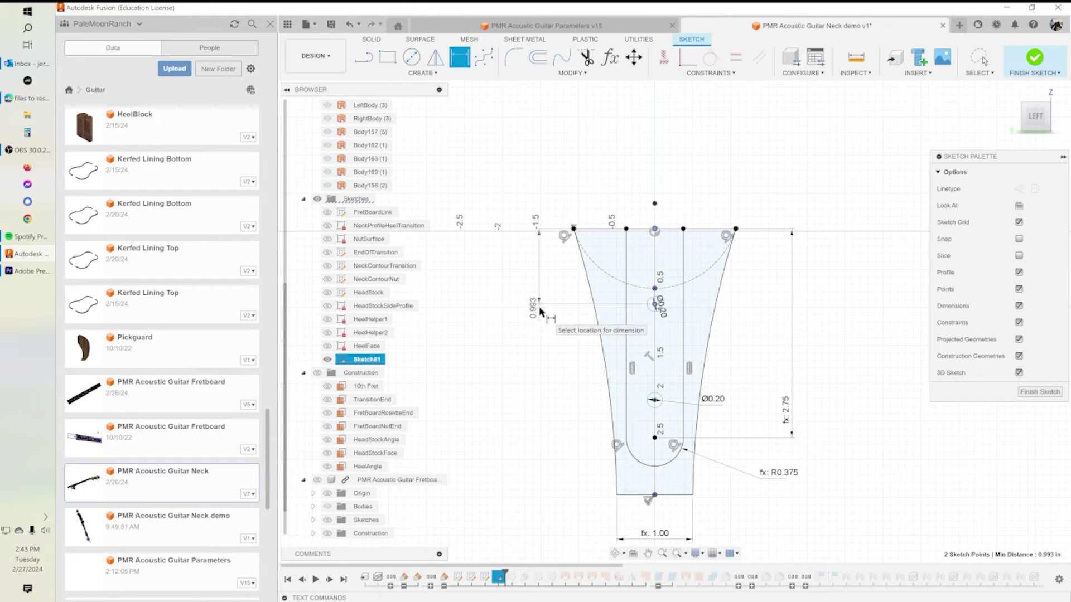
left_click(540, 311)
type("b")
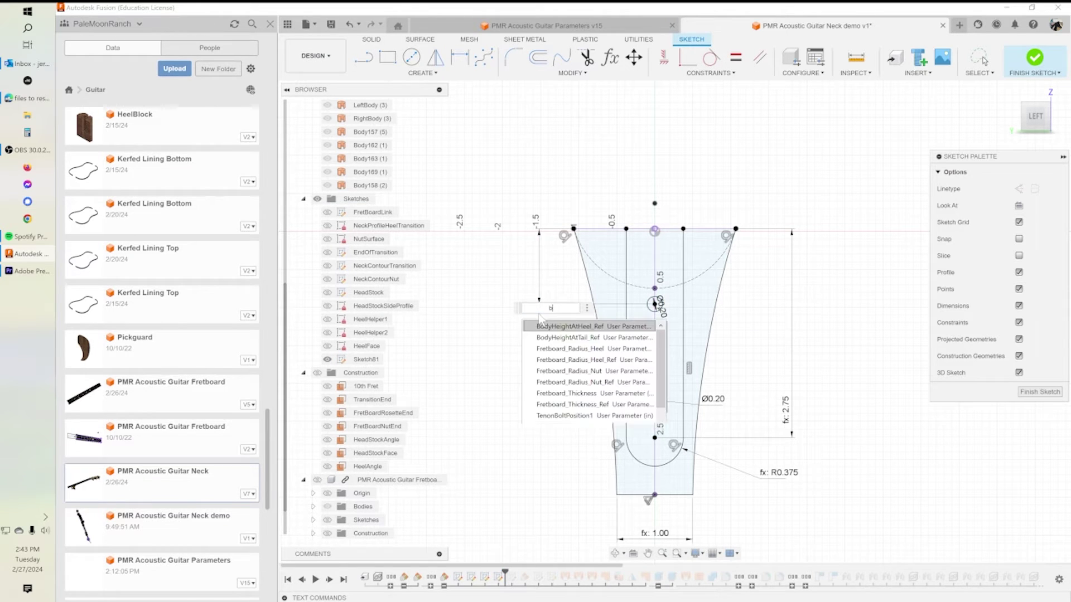
type("olt")
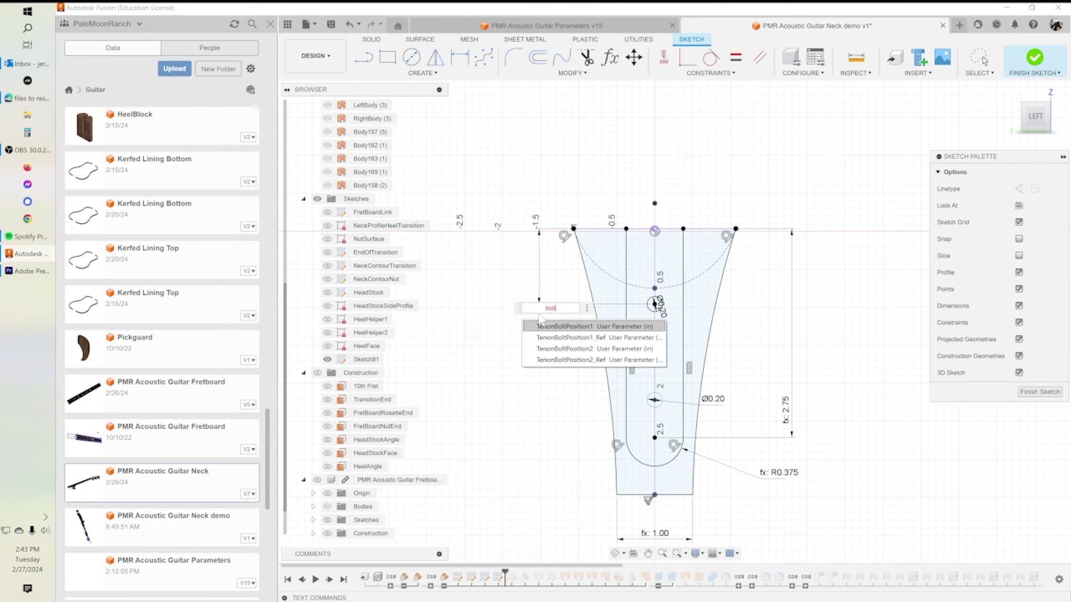
left_click(574, 327)
key("Return")
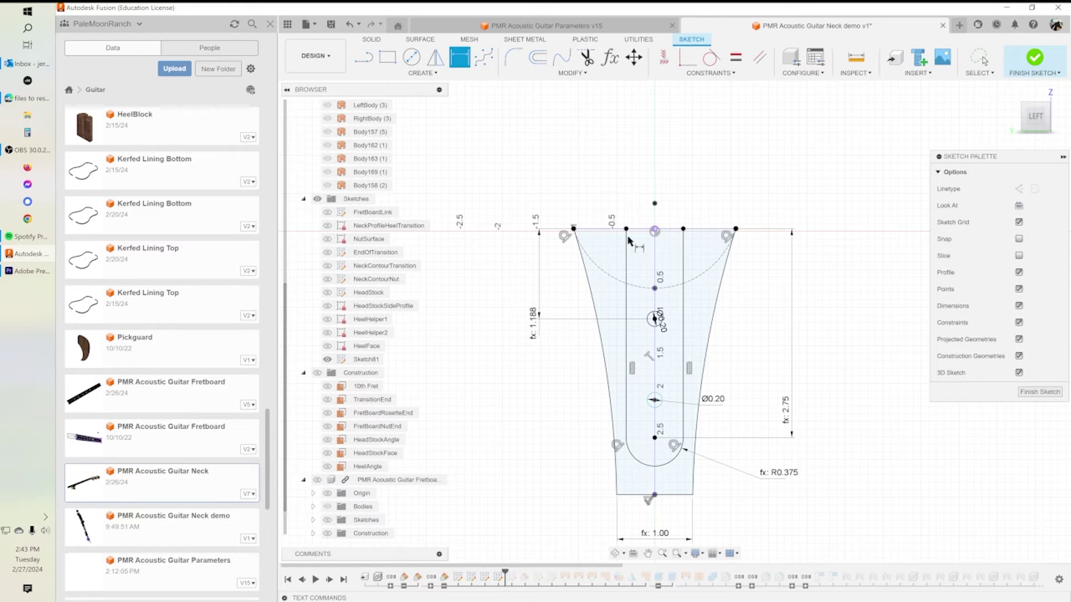
Step: Dimension the lower circle's centre from the heel's top midpoint with the TenonBoltPosition2_Ref parameter
left_click(655, 231)
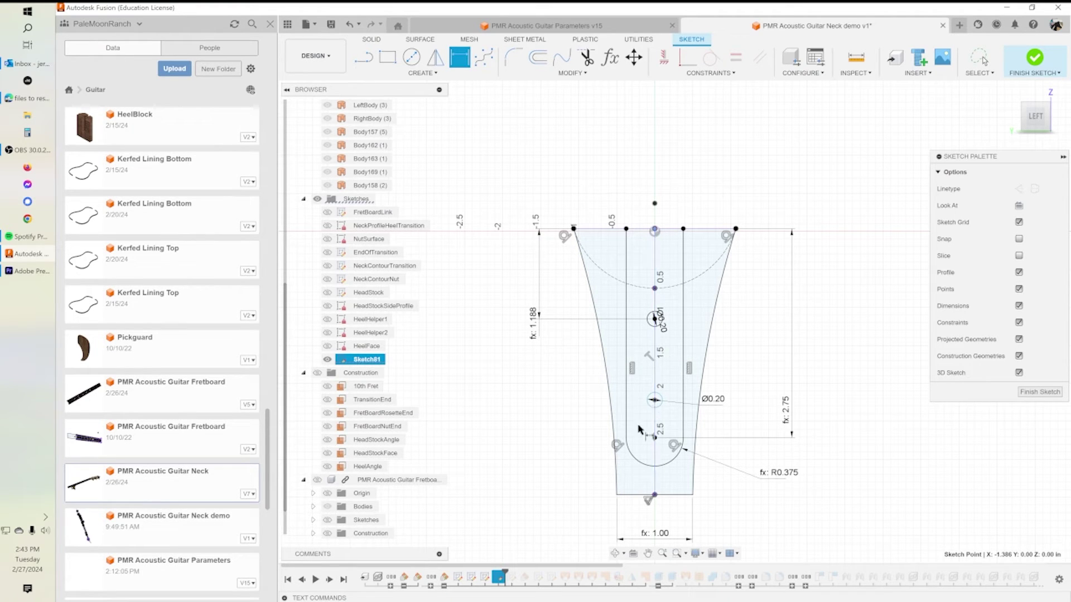
left_click(656, 400)
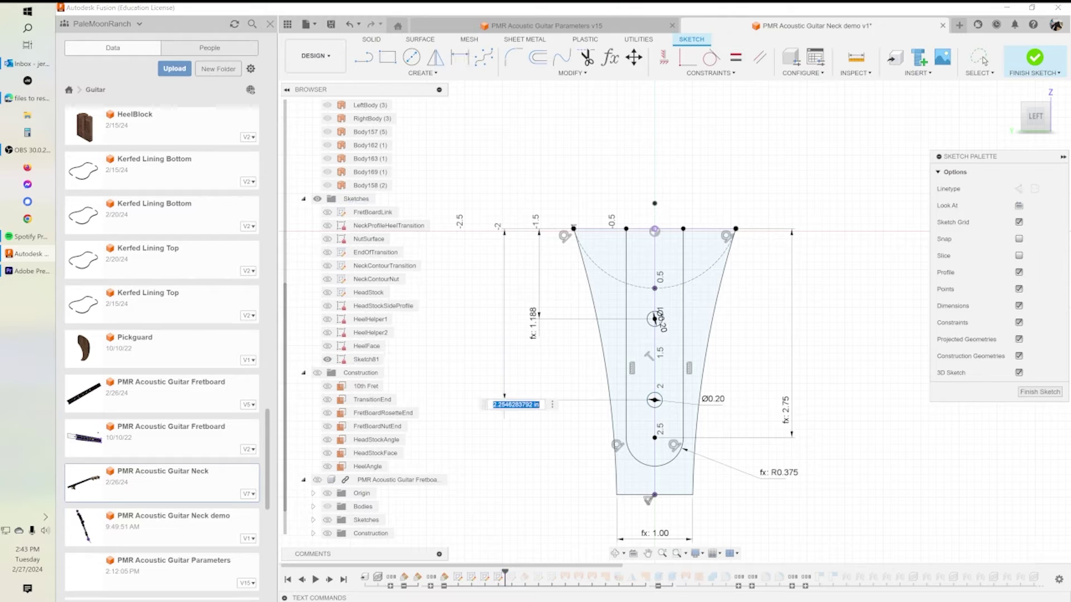
left_click(504, 404)
type("bolts")
key("BackSpace")
left_click(536, 456)
key("Return")
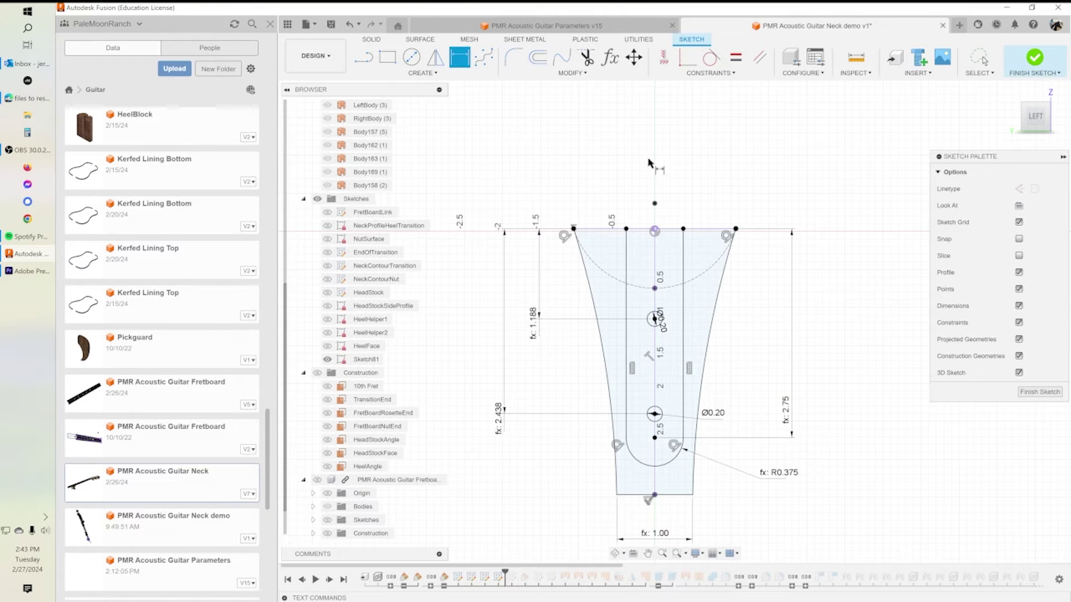
Step: Briefly show the existing HeelFace sketch to compare it with the new one, and hide it again
left_click(328, 346)
left_click(329, 347)
key("Escape")
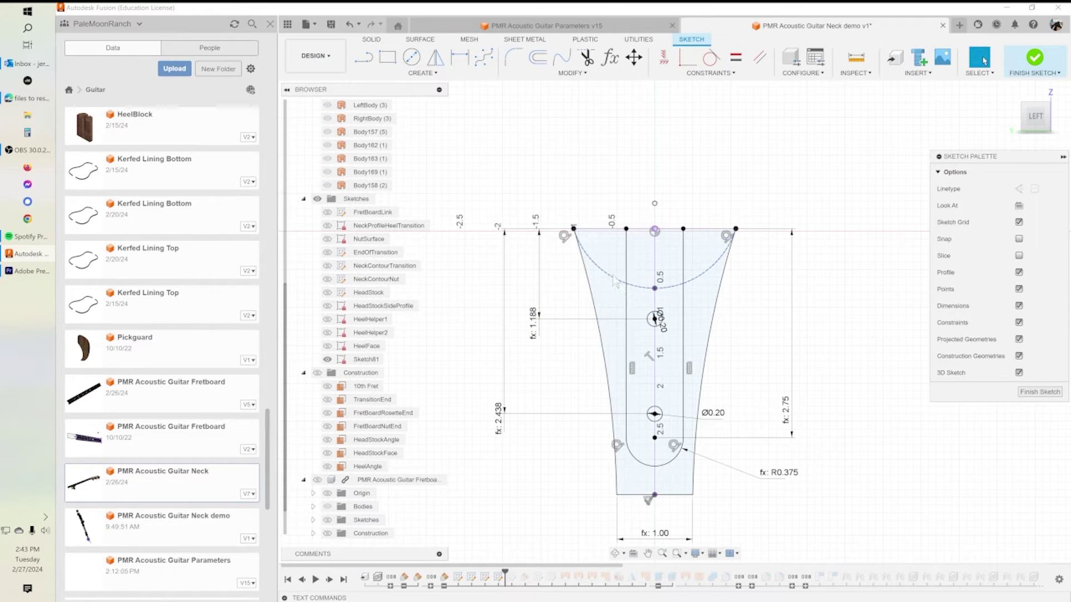
Step: Extend the dashed construction arc past the heel face's upper left corner so it curves up above the top edge
left_click(620, 283)
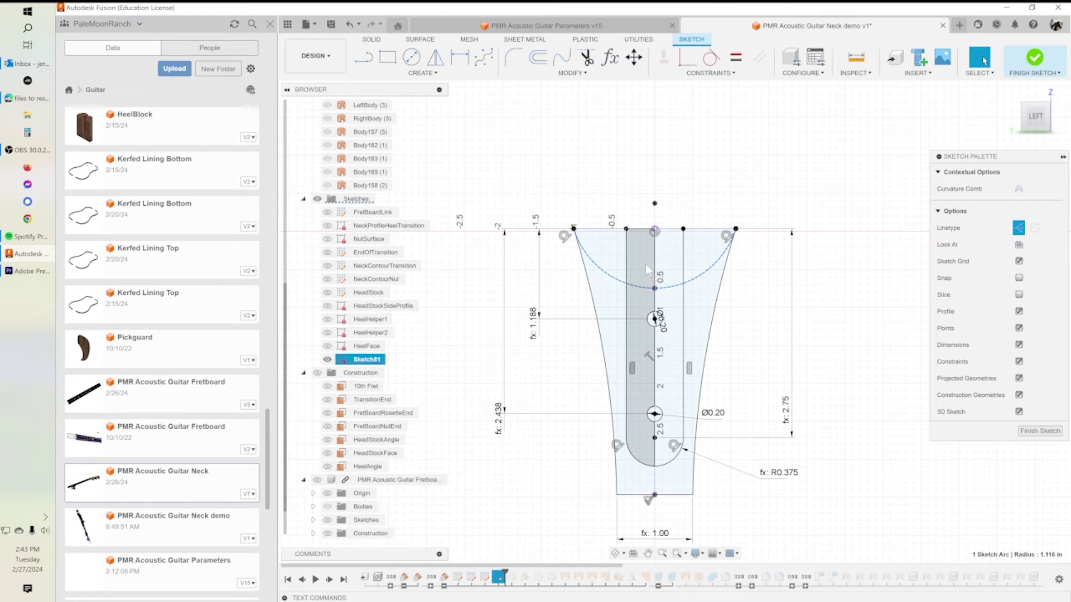
left_click(576, 75)
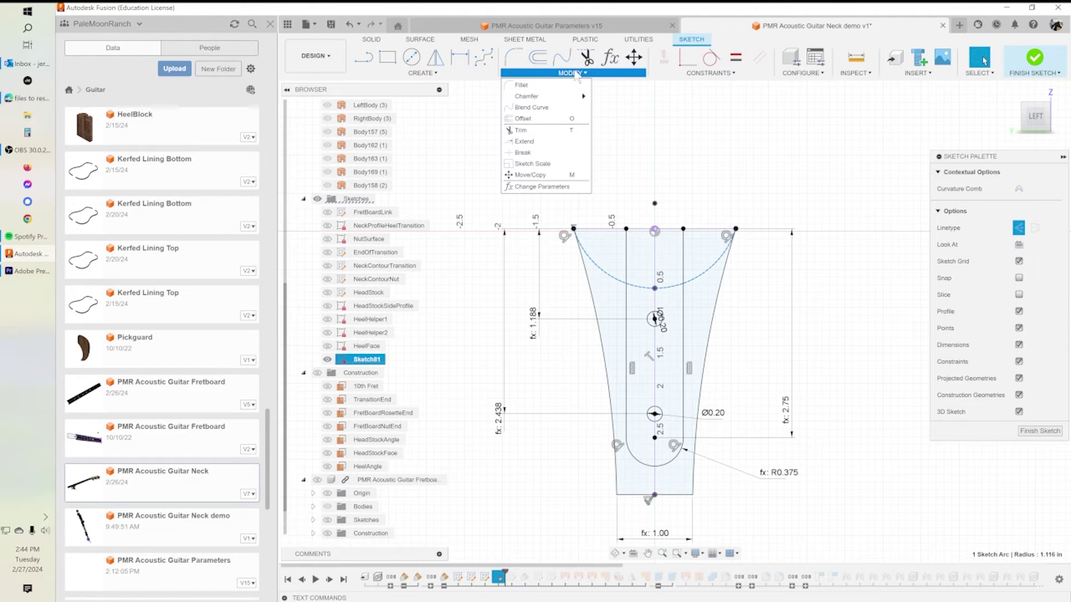
left_click(532, 147)
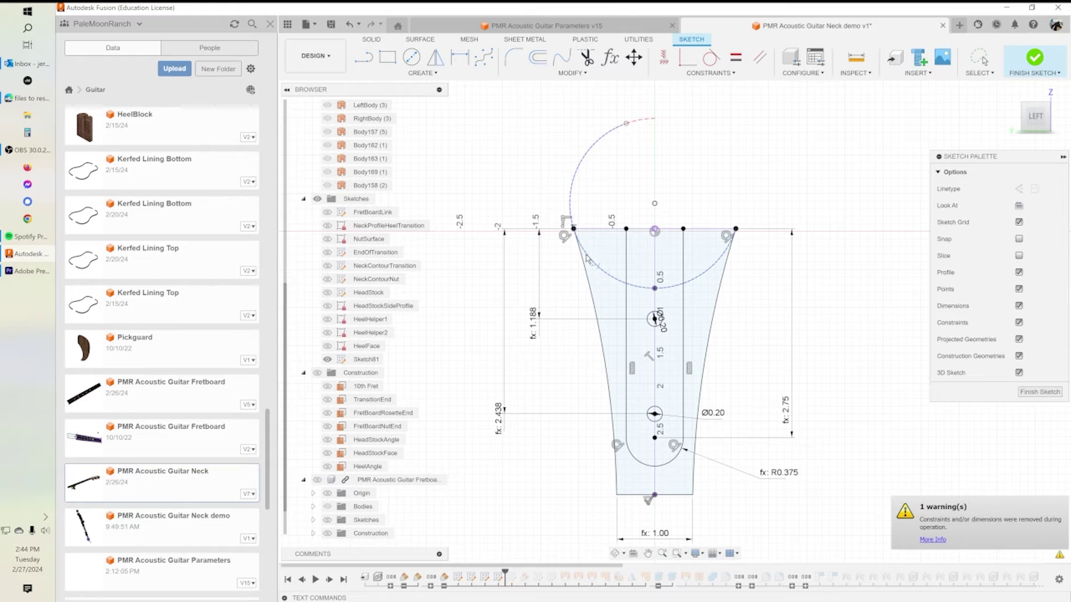
key("Escape")
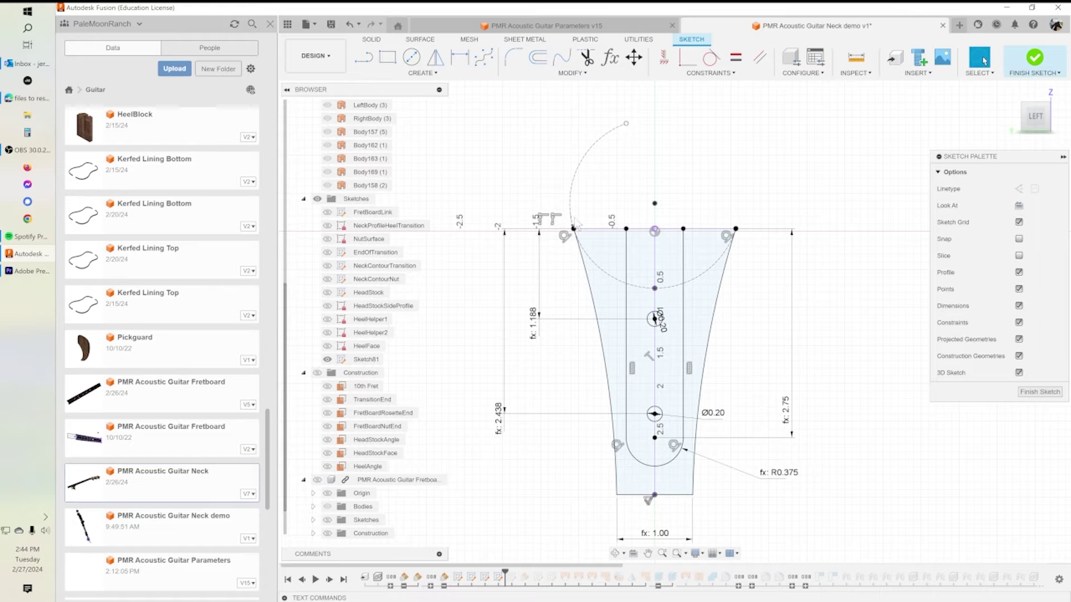
Step: Break the extended construction arc where it meets the heel face's upper left corner
left_click(572, 73)
mouse_move(536, 98)
left_click(524, 141)
left_click(574, 229)
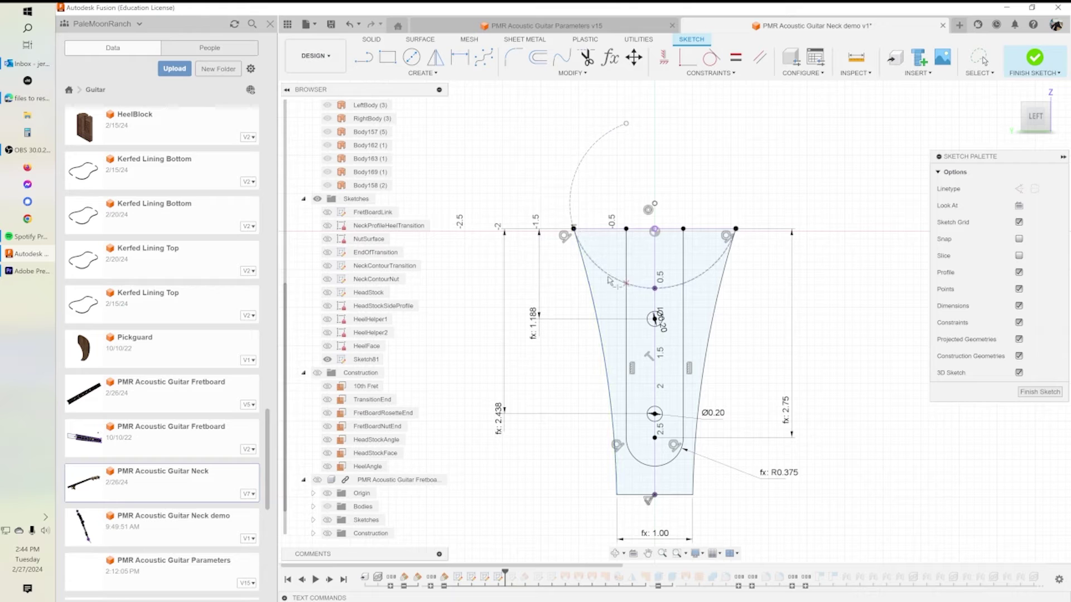
Step: Convert the arc segment above the top edge from construction to normal linetype
left_click(591, 157)
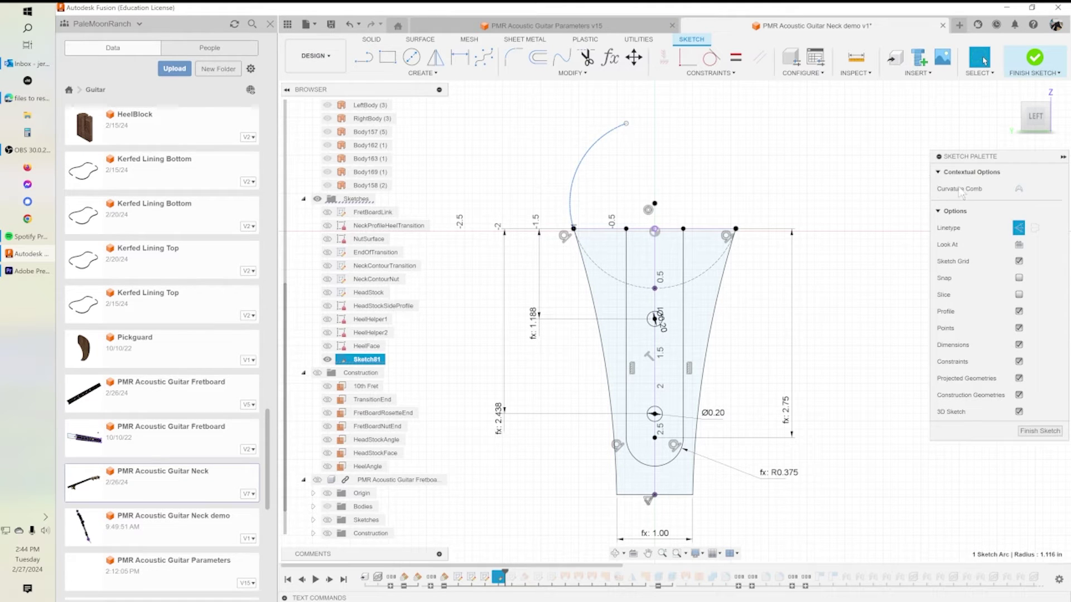
left_click(1018, 227)
left_click(678, 156)
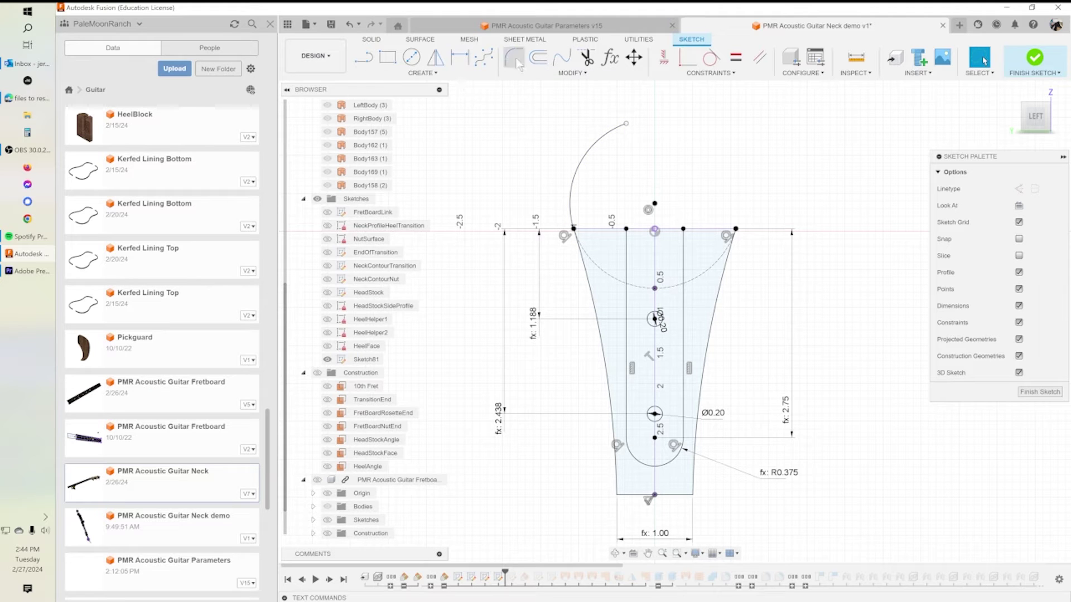
Step: Dimension the upper arc's vertical height from the heel face's upper left corner to the arc's free end as 0.5 in
left_click(462, 59)
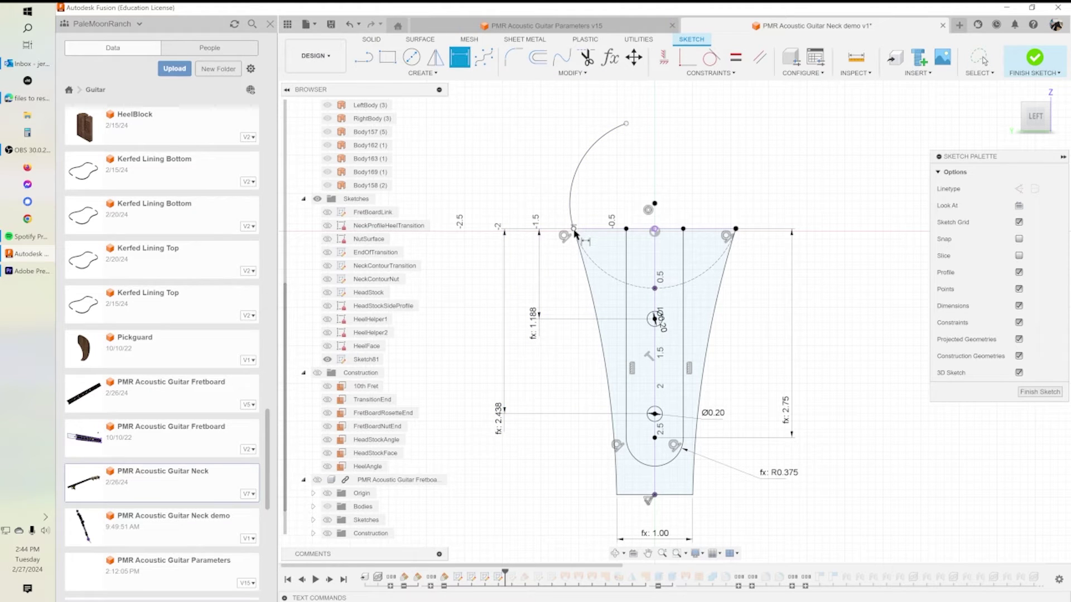
left_click(574, 230)
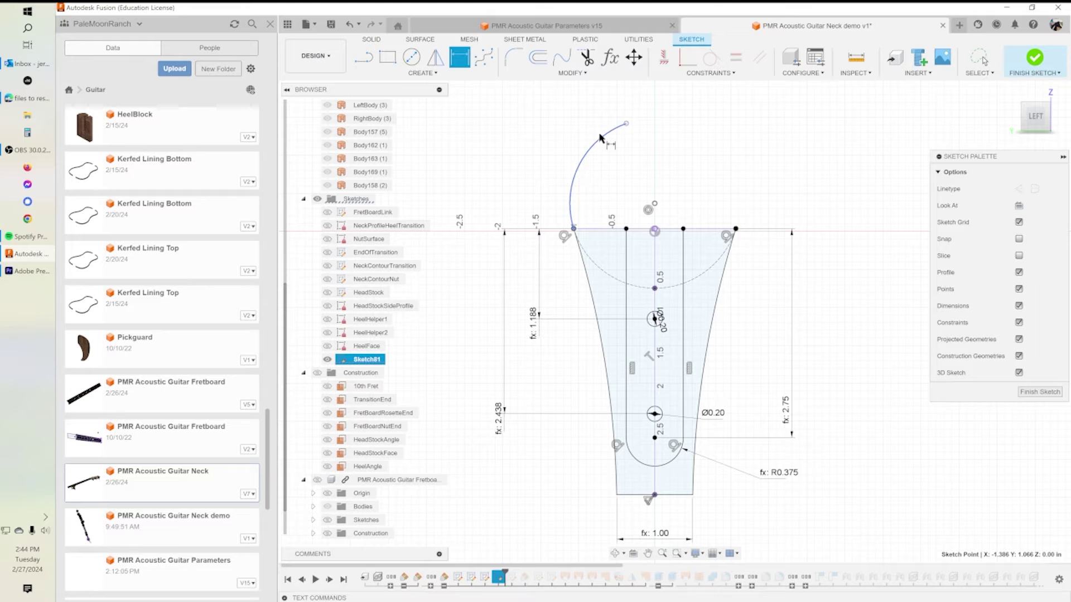
left_click(626, 124)
double_click(494, 165)
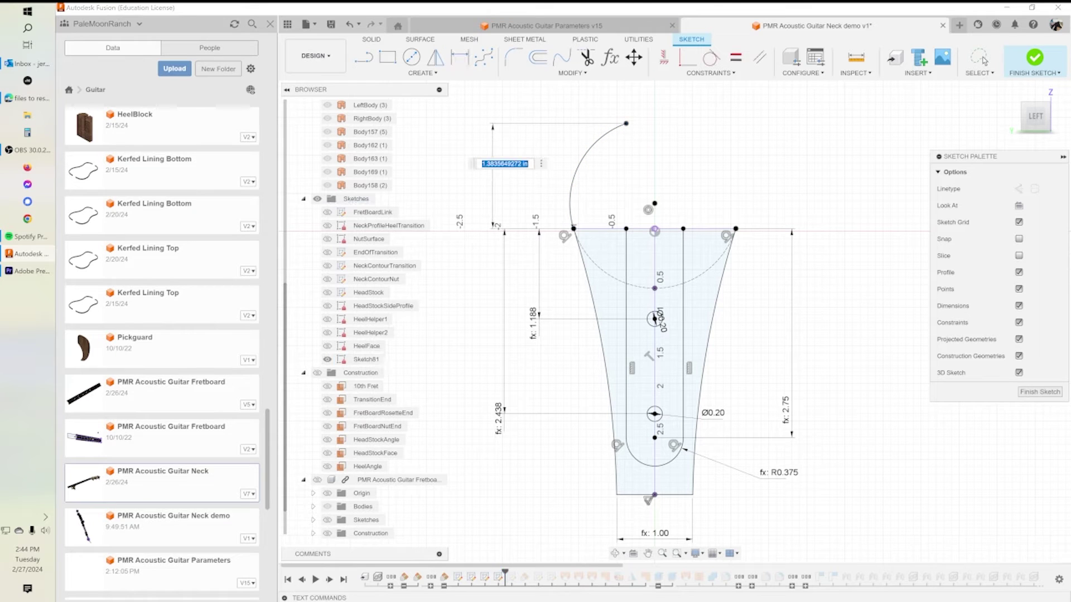
key("BackSpace")
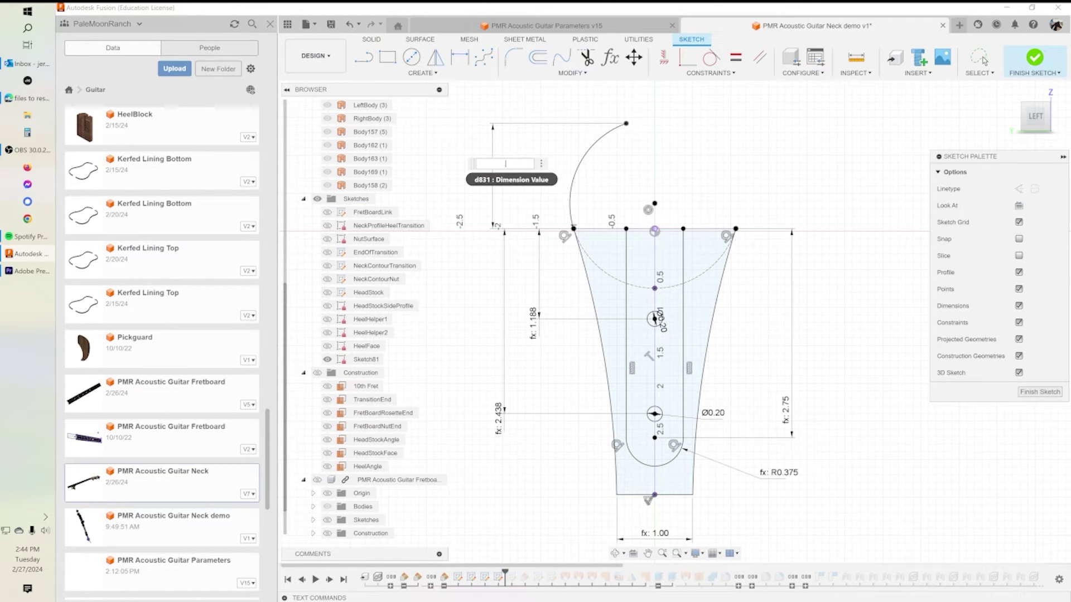
type(".5")
key("Return")
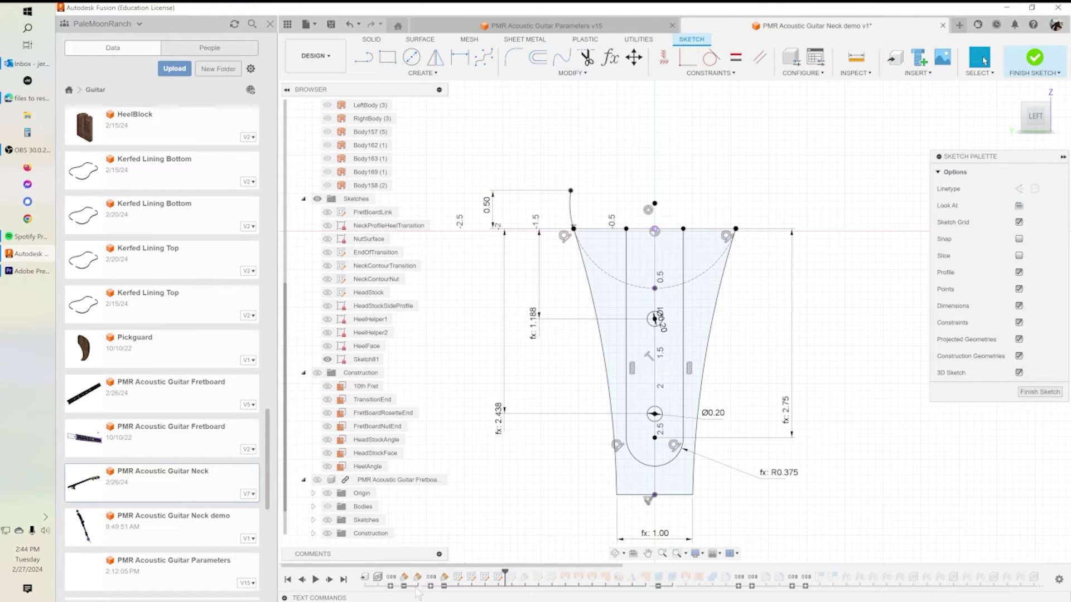
Step: Show the original HeelFace sketch and switch Sketch81's visibility off and on to compare the two
left_click(328, 348)
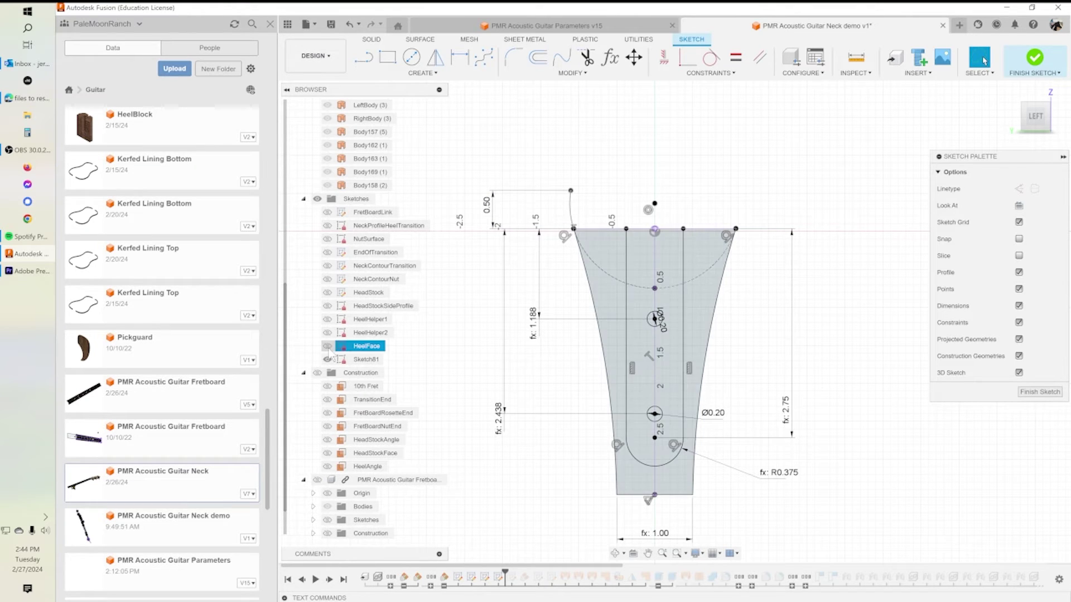
left_click(328, 347)
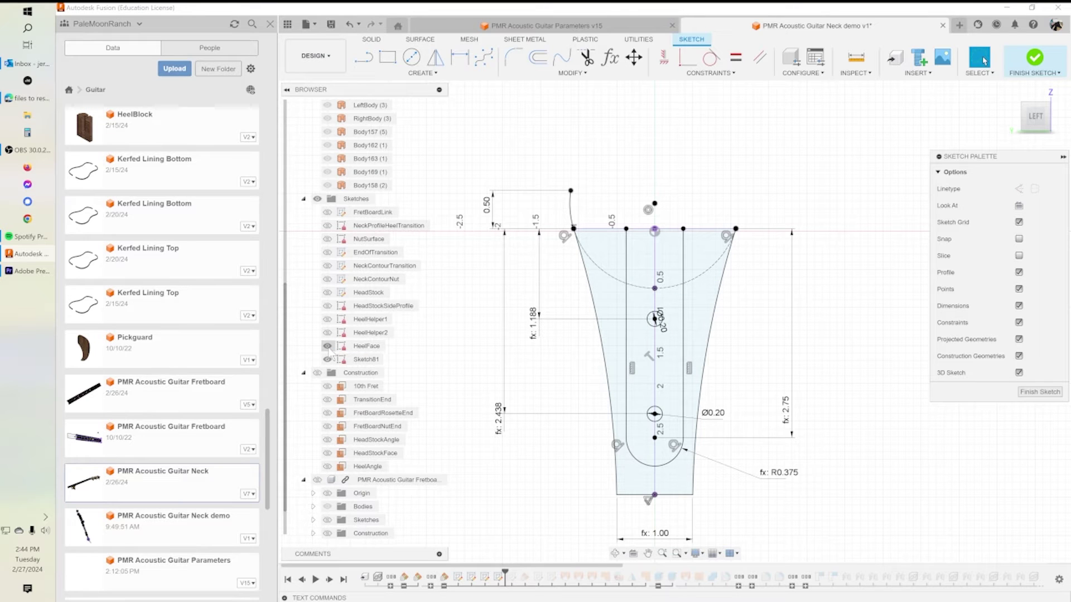
left_click(329, 359)
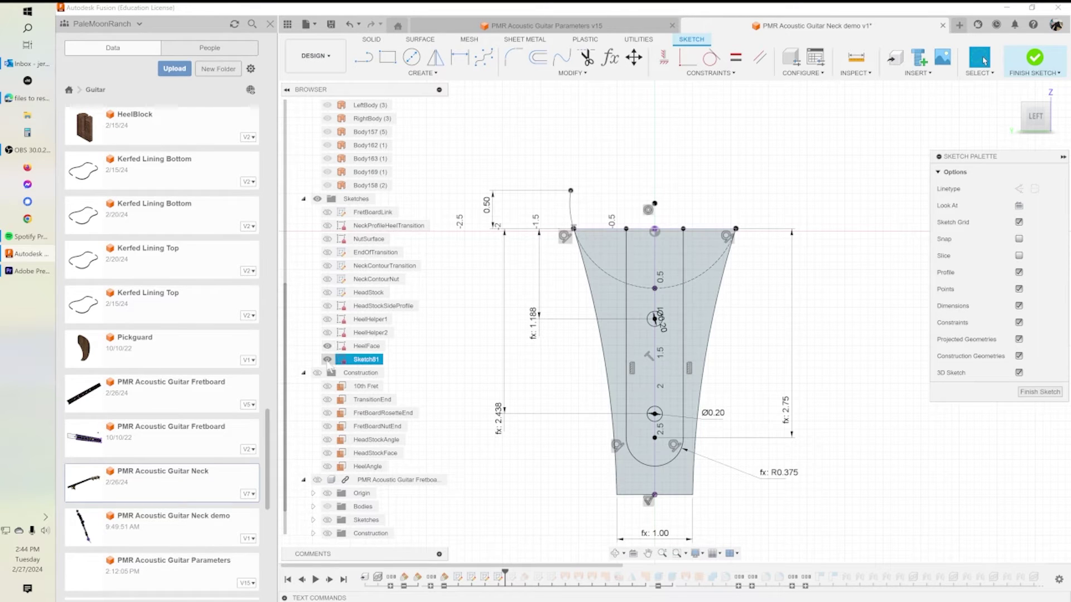
left_click(328, 360)
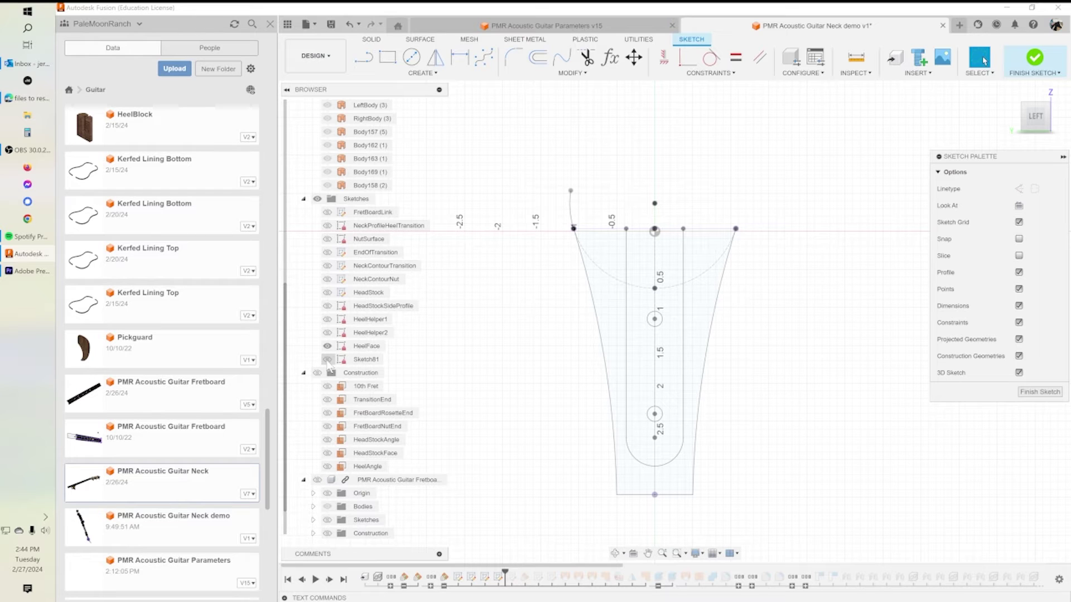
left_click(328, 359)
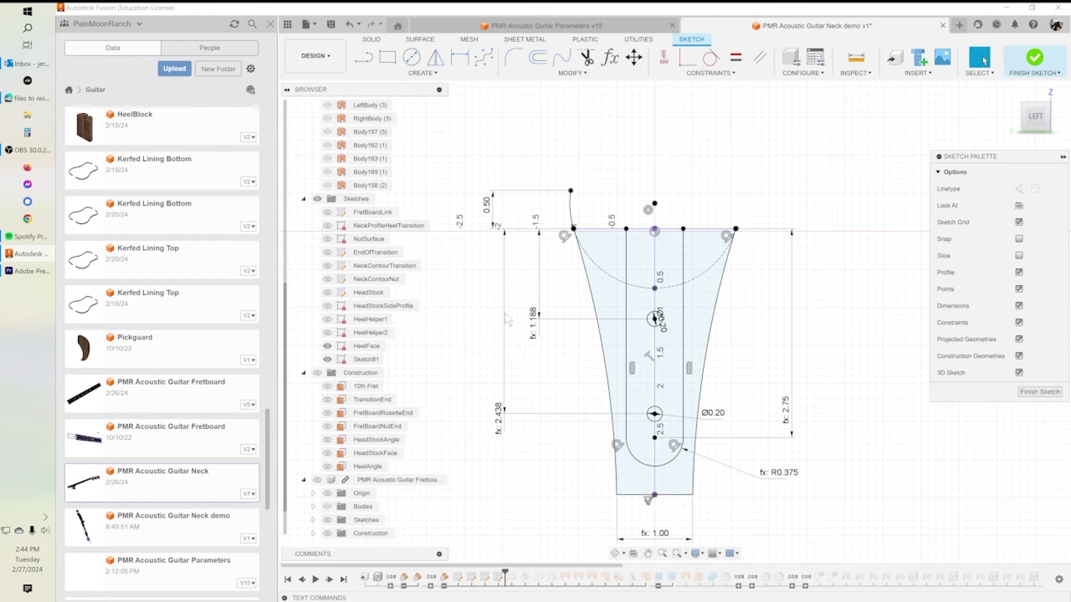
Step: Finish the rebuilt heel face sketch Sketch81 and delete it from the design
left_click(341, 360)
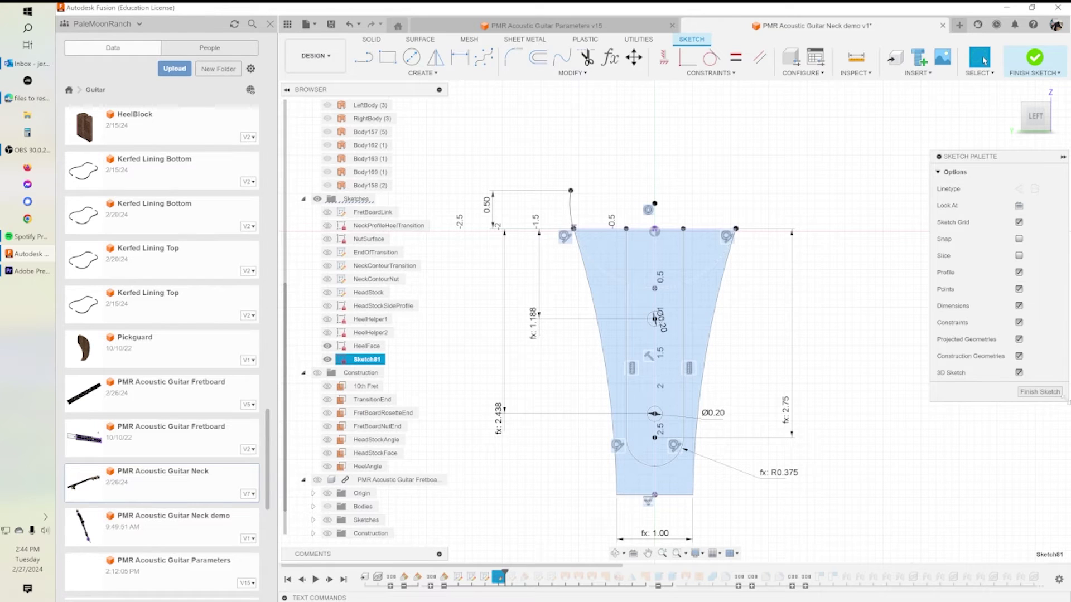
left_click(1039, 393)
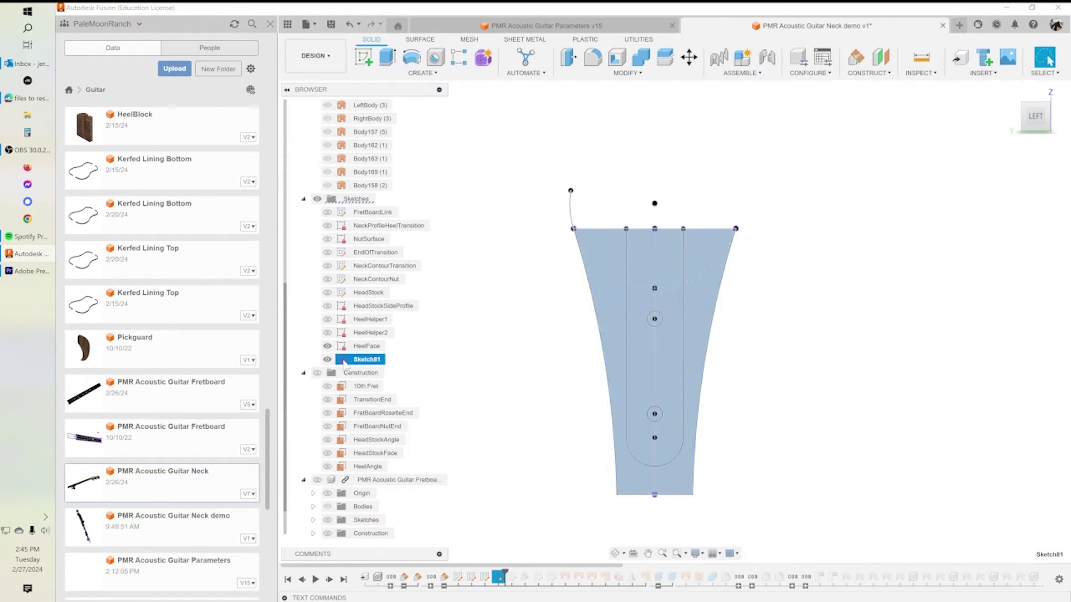
right_click(343, 360)
left_click(368, 464)
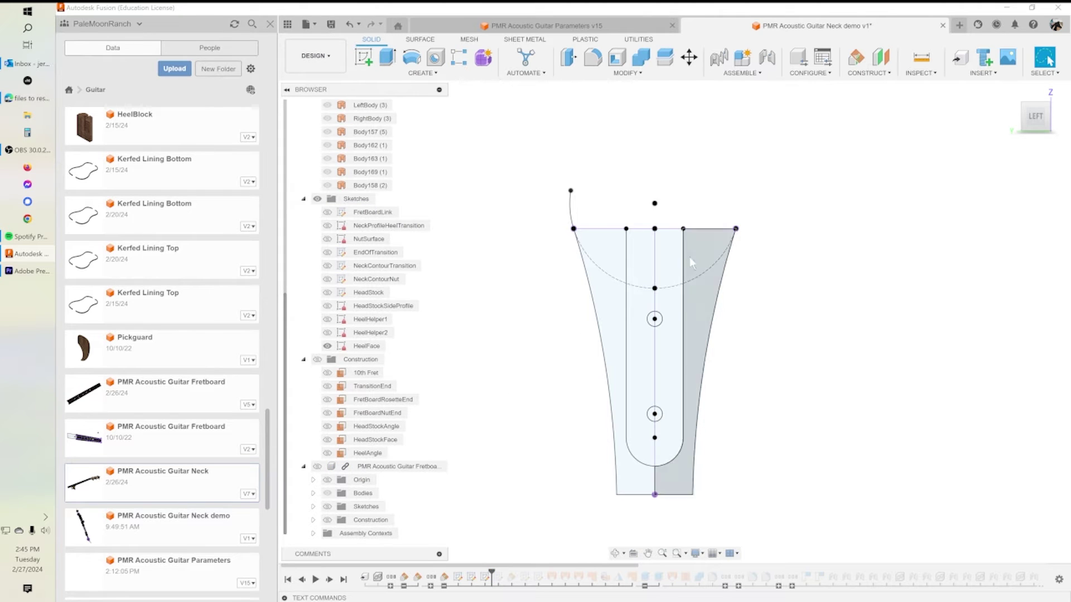
Step: Roll the design history forward past the HeelProfile sketch and show that sketch together with HeelFace for inspection from the front
mouse_move(748, 336)
middle_mouse_down("shift")
mouse_move(686, 346)
mouse_move(650, 322)
mouse_move(666, 326)
mouse_move(664, 339)
middle_mouse_up("shift")
mouse_move(492, 572)
left_mouse_down()
mouse_move(518, 574)
mouse_move(505, 573)
left_mouse_up()
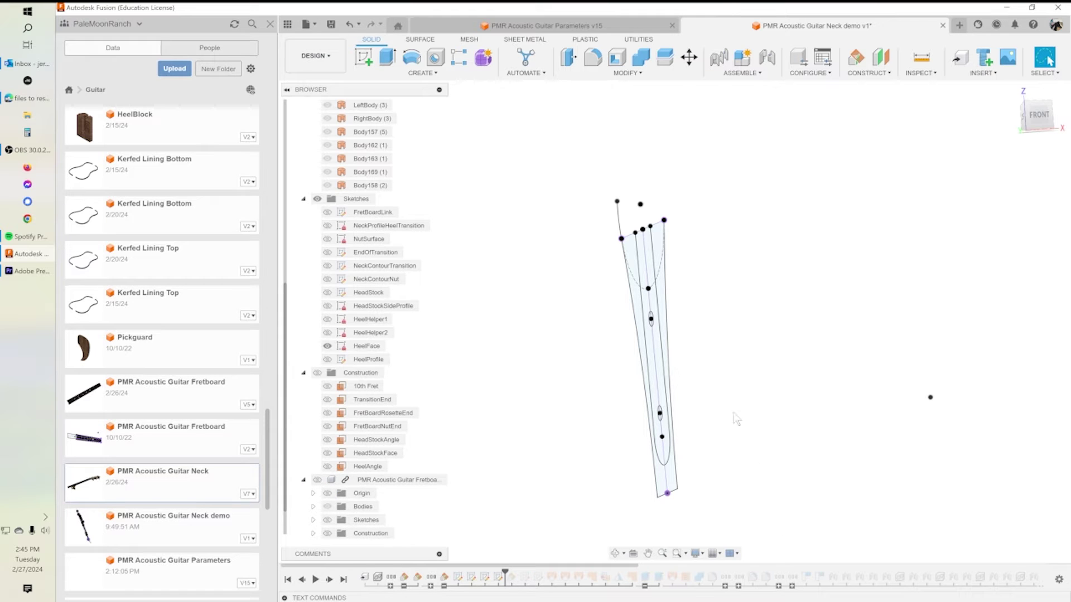
left_click(328, 359)
middle_click_drag(683, 370, 598, 303)
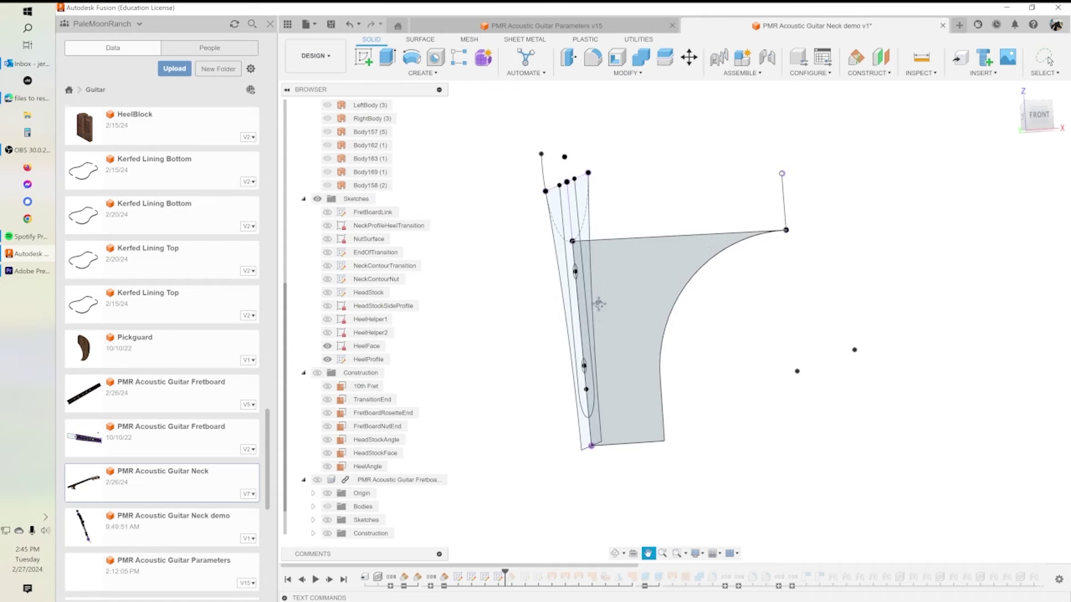
left_click(1038, 115)
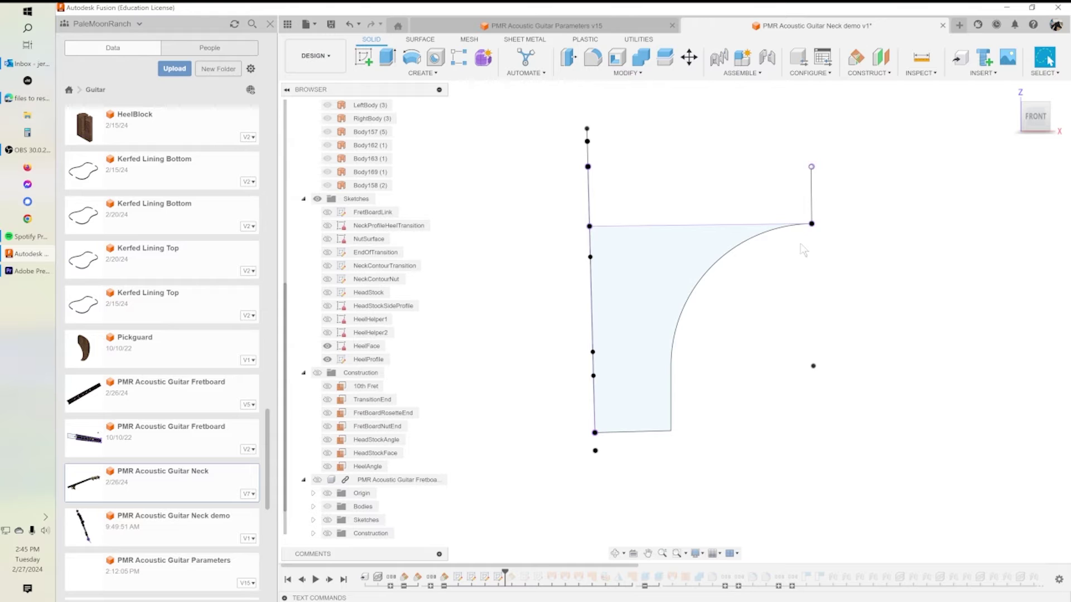
left_click(687, 259)
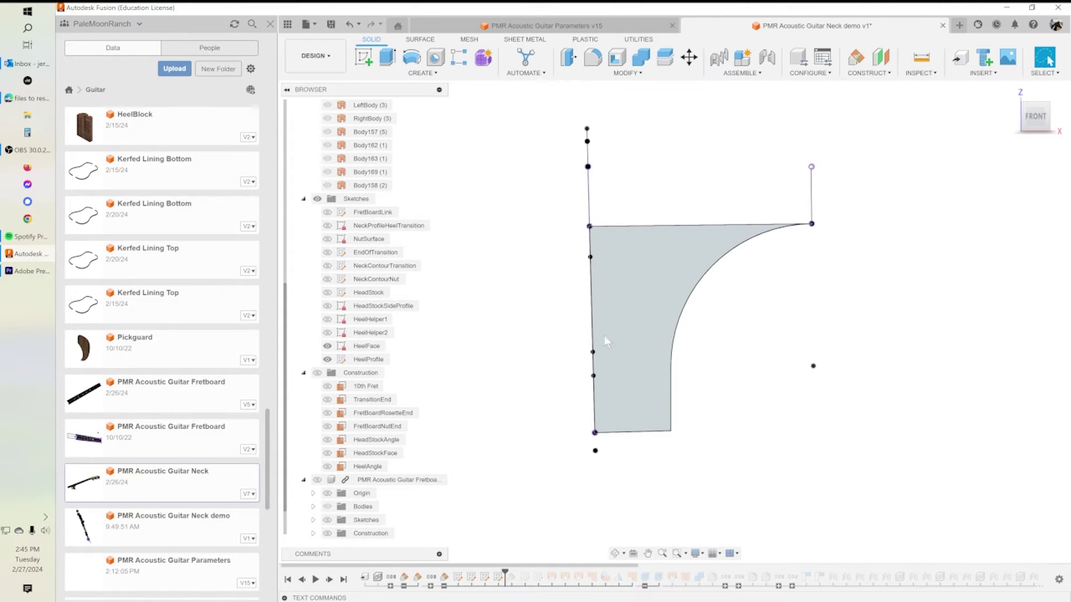
mouse_move(703, 312)
middle_mouse_down("shift")
mouse_move(729, 308)
mouse_move(686, 312)
mouse_move(724, 310)
mouse_move(701, 318)
mouse_move(705, 304)
mouse_move(695, 313)
mouse_move(704, 321)
middle_mouse_up("shift")
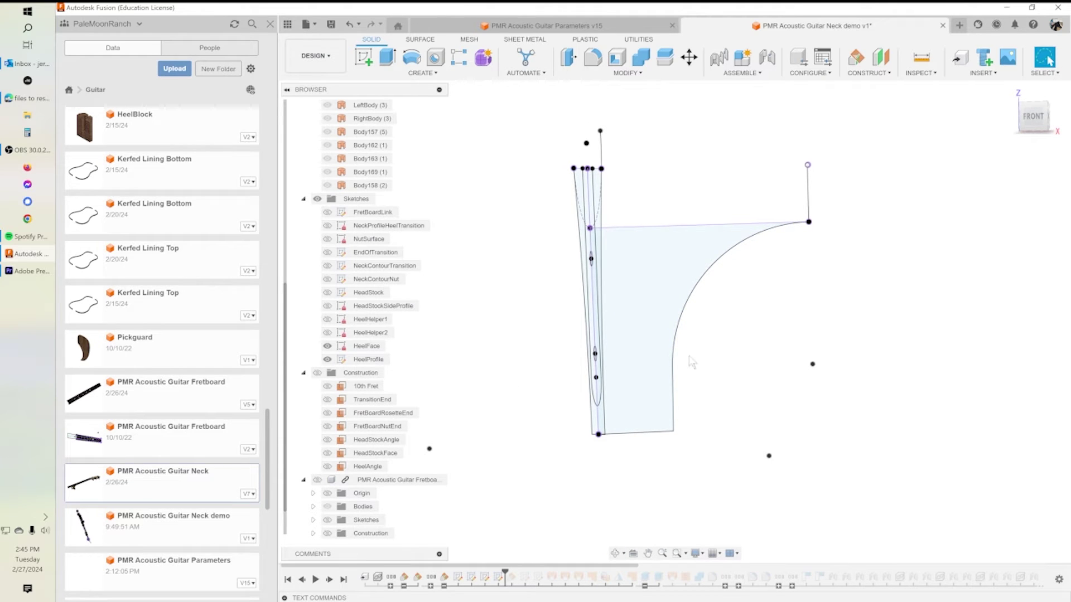
Step: Hide the HeelFace sketch and start a new sketch on the front XZ origin plane
left_click(327, 346)
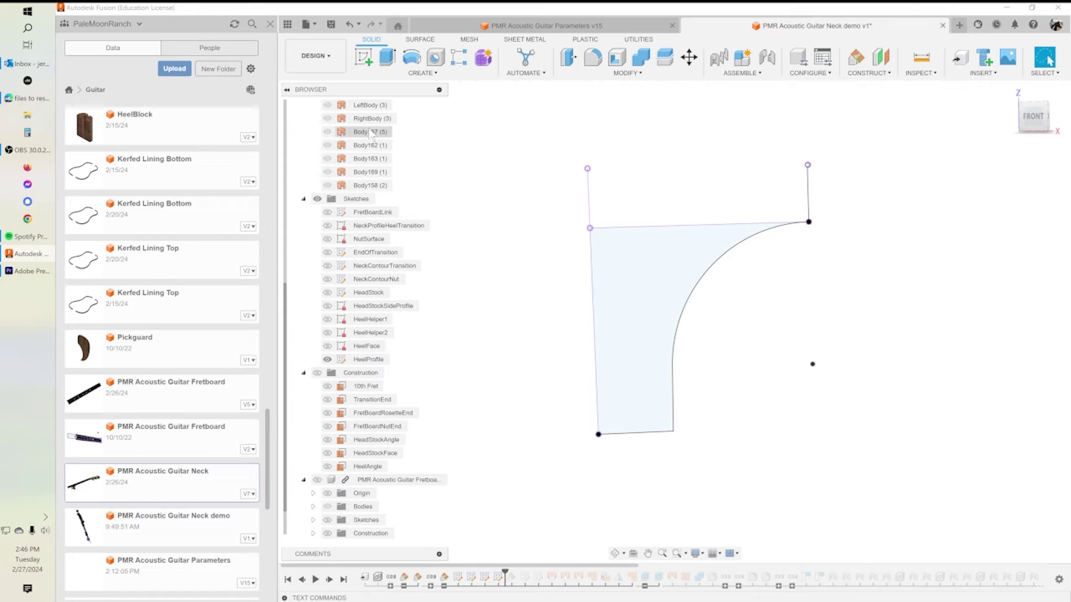
scroll(371, 134, "up", 4)
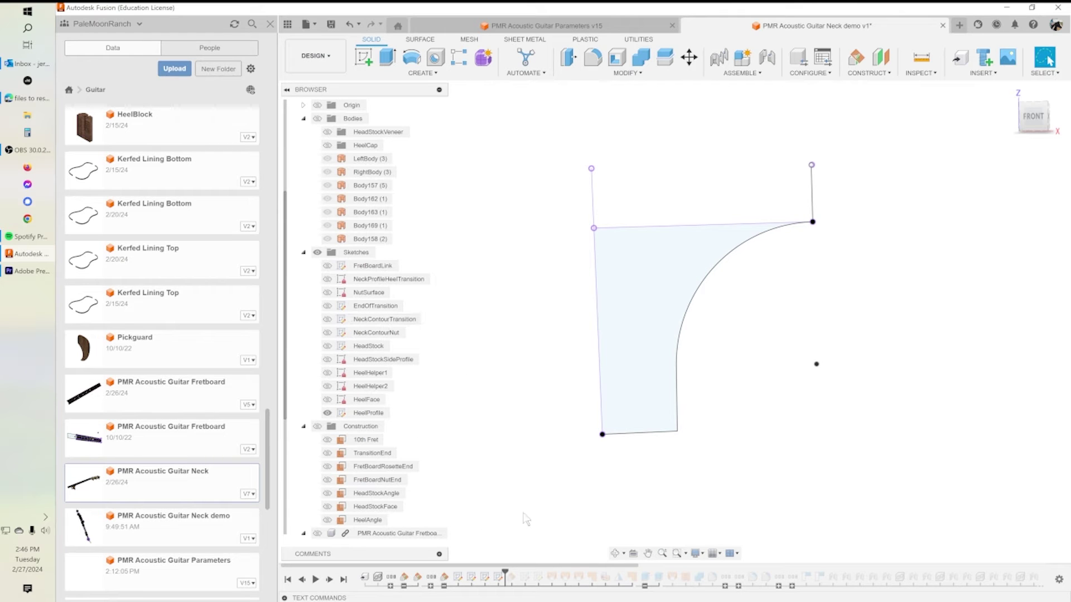
left_click(364, 56)
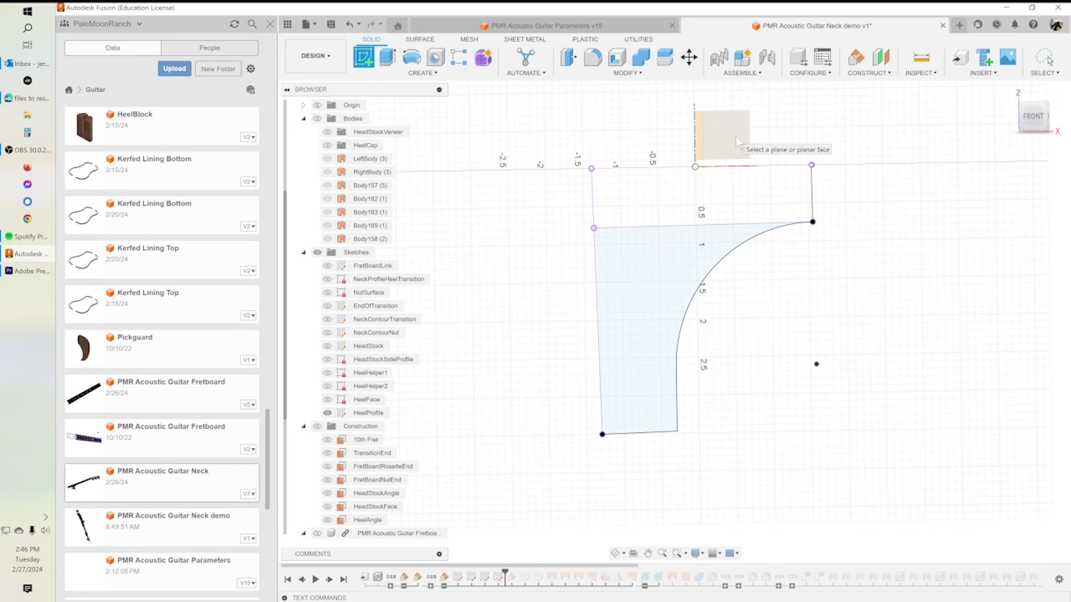
left_click(735, 136)
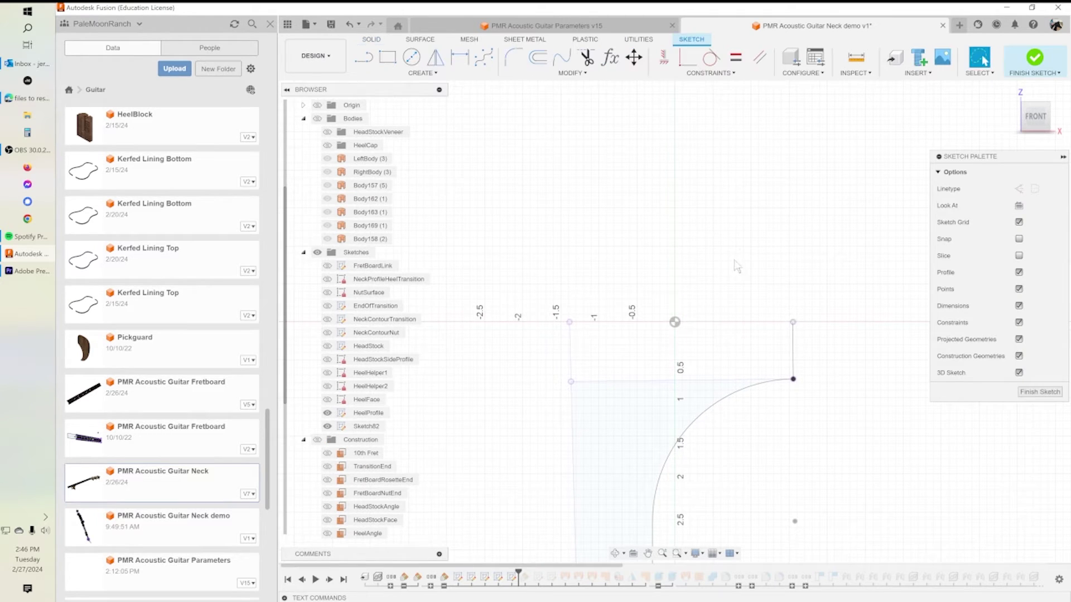
middle_click_drag(743, 393, 755, 229)
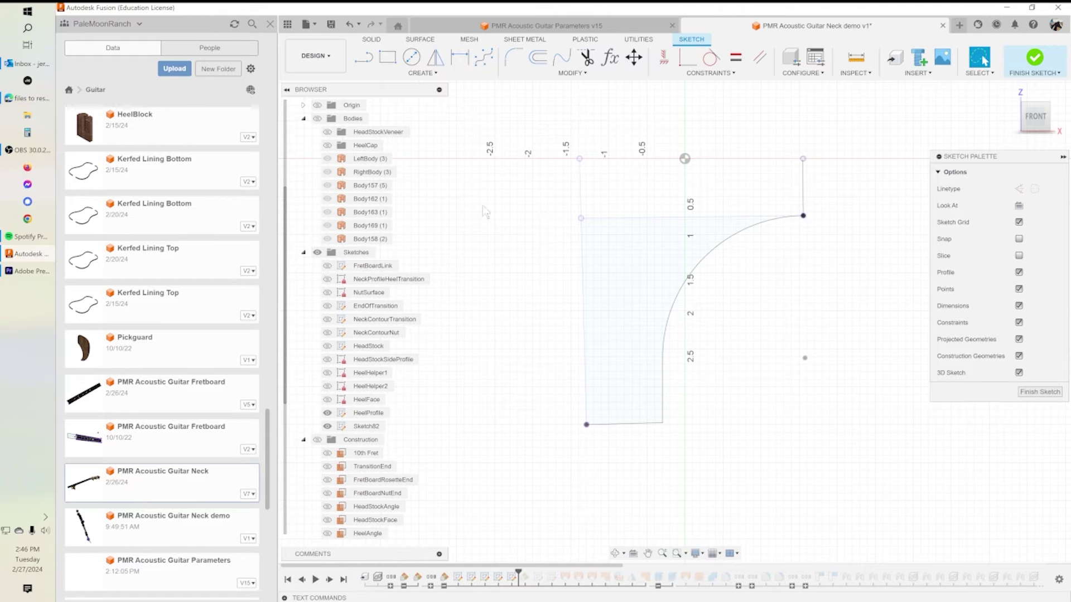
Step: Hide the HeelProfile sketch and show the HeelHelper1 and HeelHelper2 sketches and the neck bodies as projection references
left_click(326, 413)
left_click(805, 188)
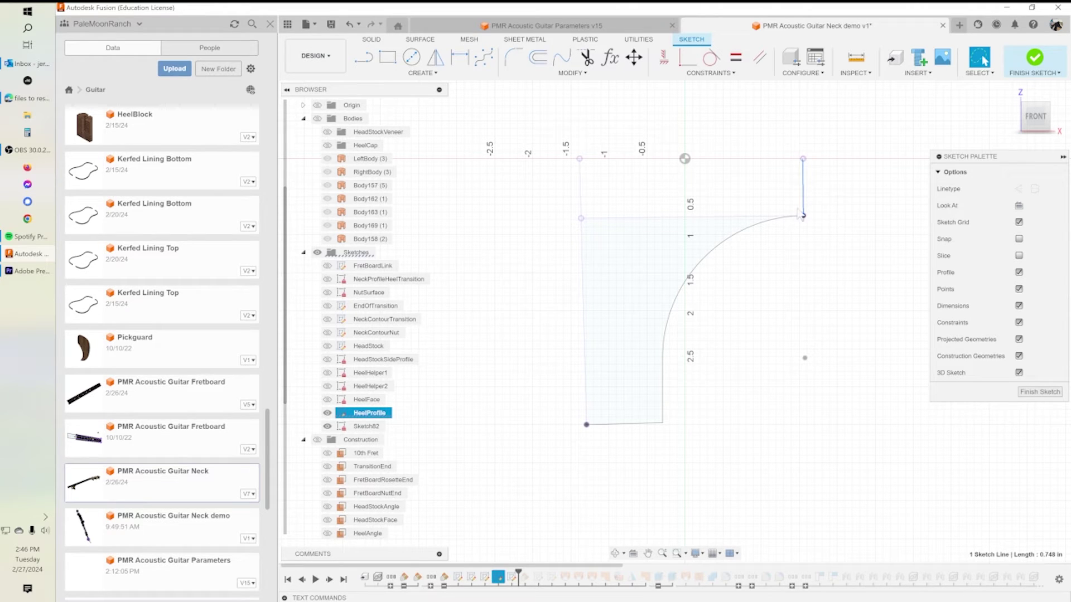
left_click(819, 207)
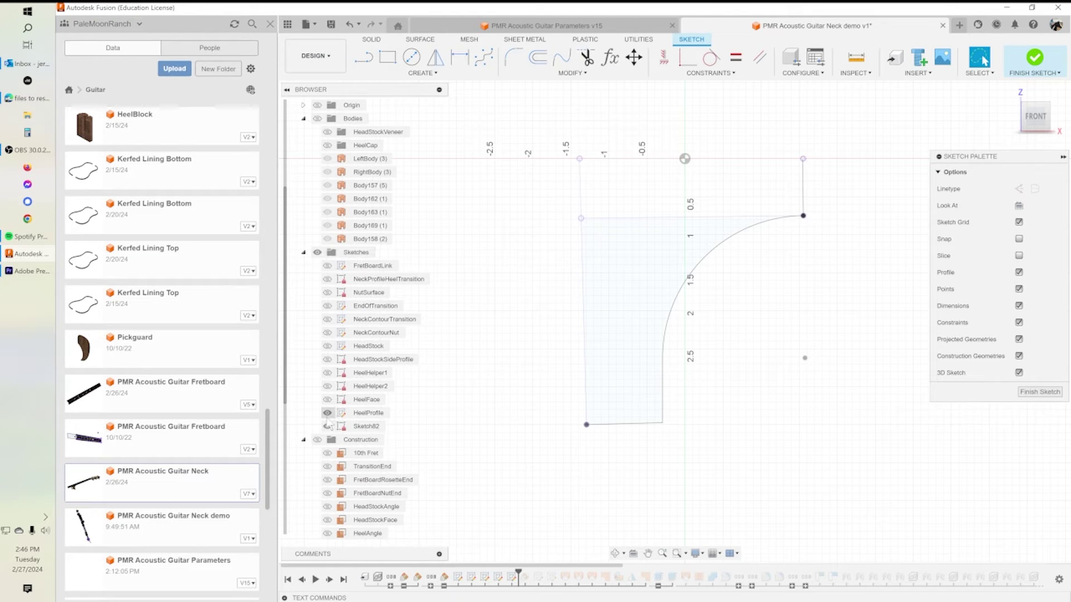
left_click(328, 412)
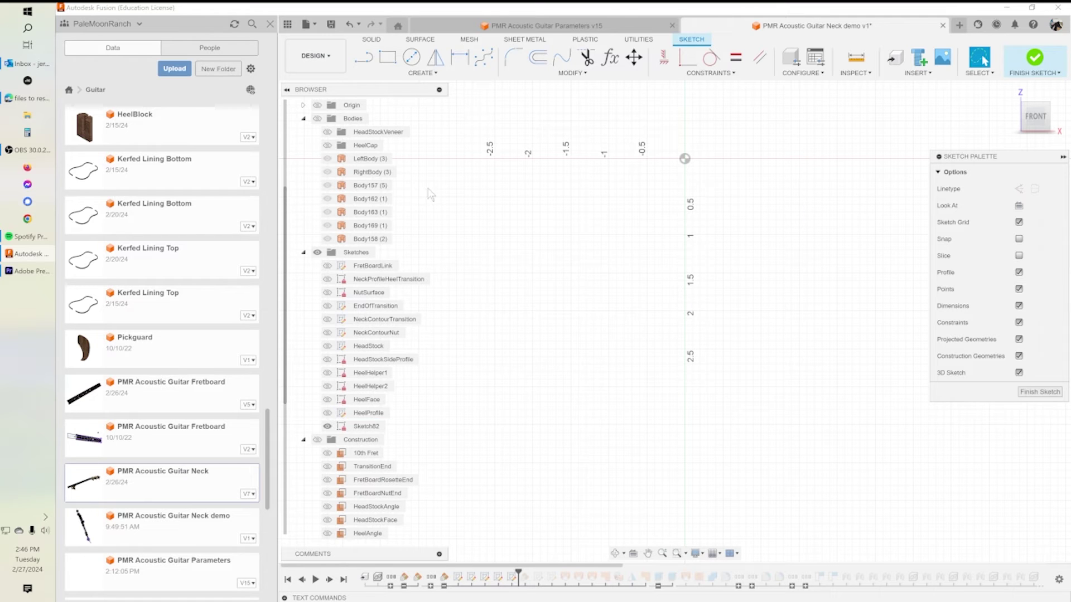
left_click(328, 372)
left_click(327, 386)
left_click(317, 118)
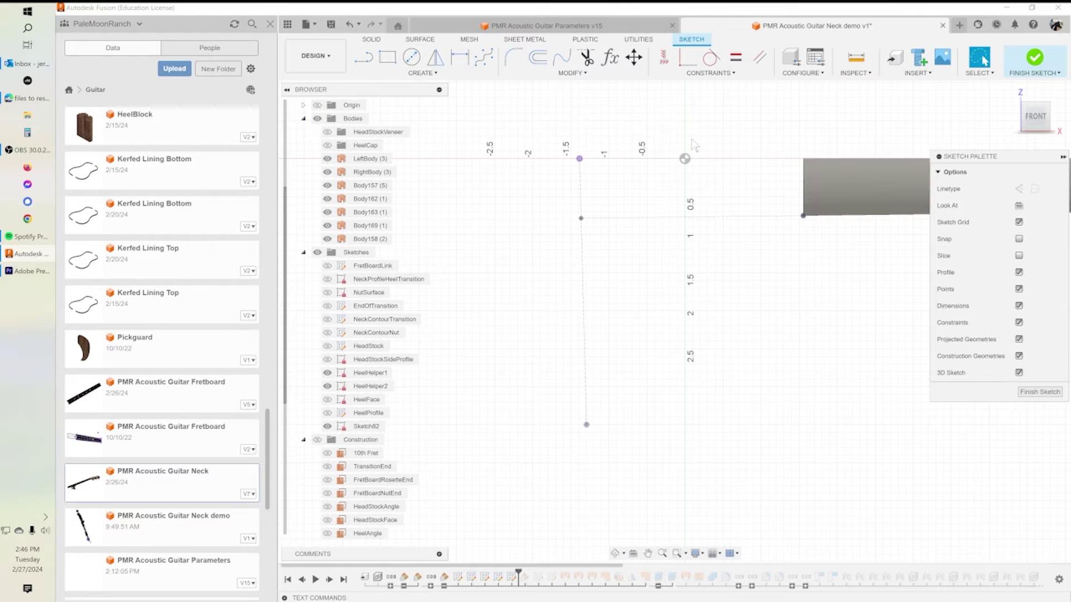
Step: Project the neck body's end edge and the two dashed heel helper lines into the new sketch, and hide the bodies
left_click(805, 193)
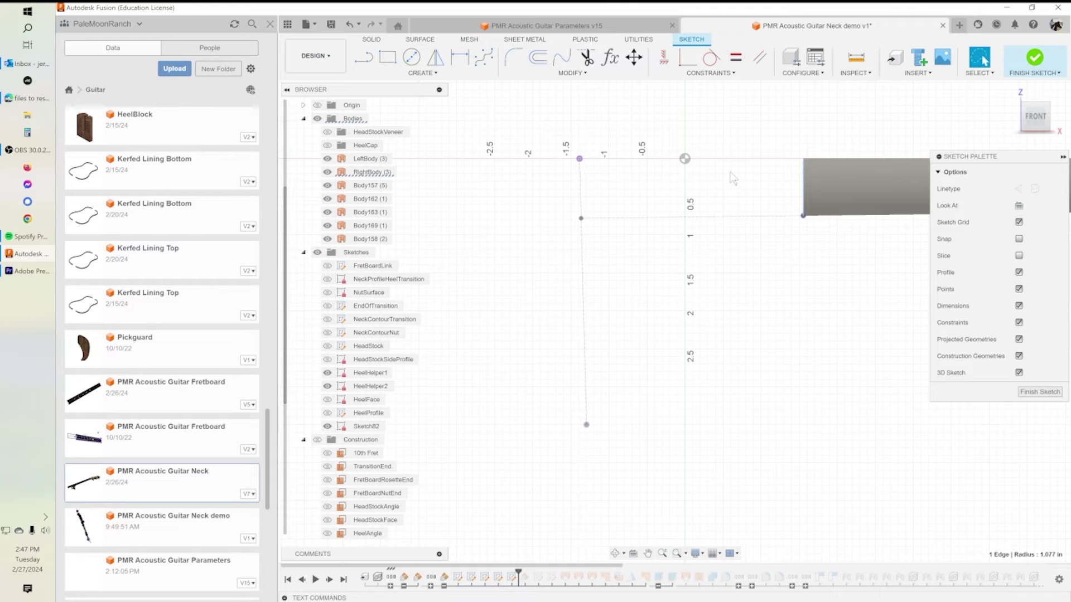
key("p")
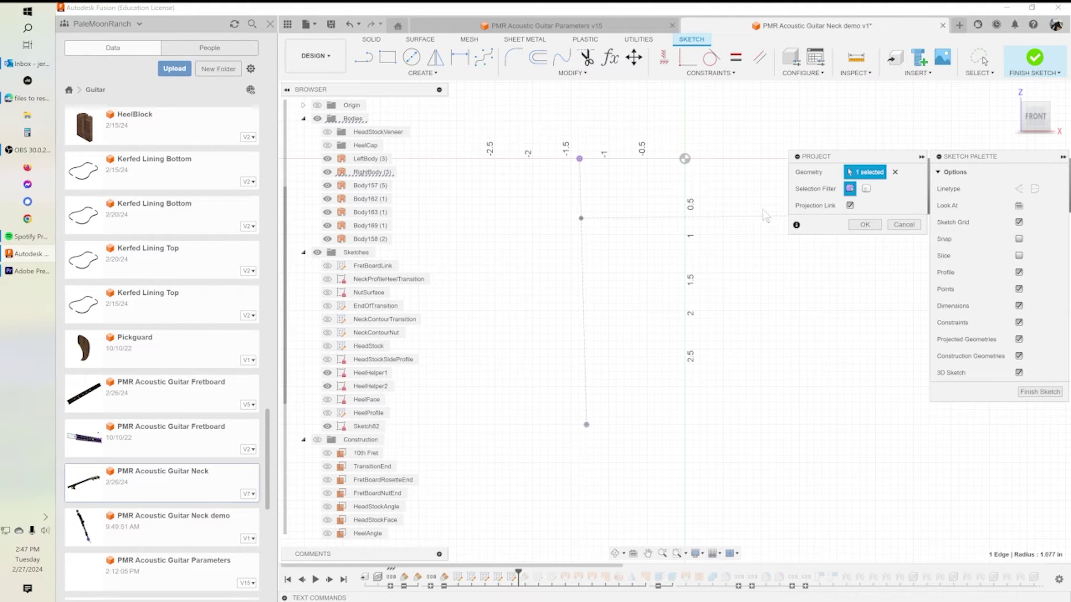
left_click_drag(843, 162, 869, 402)
left_click(767, 218)
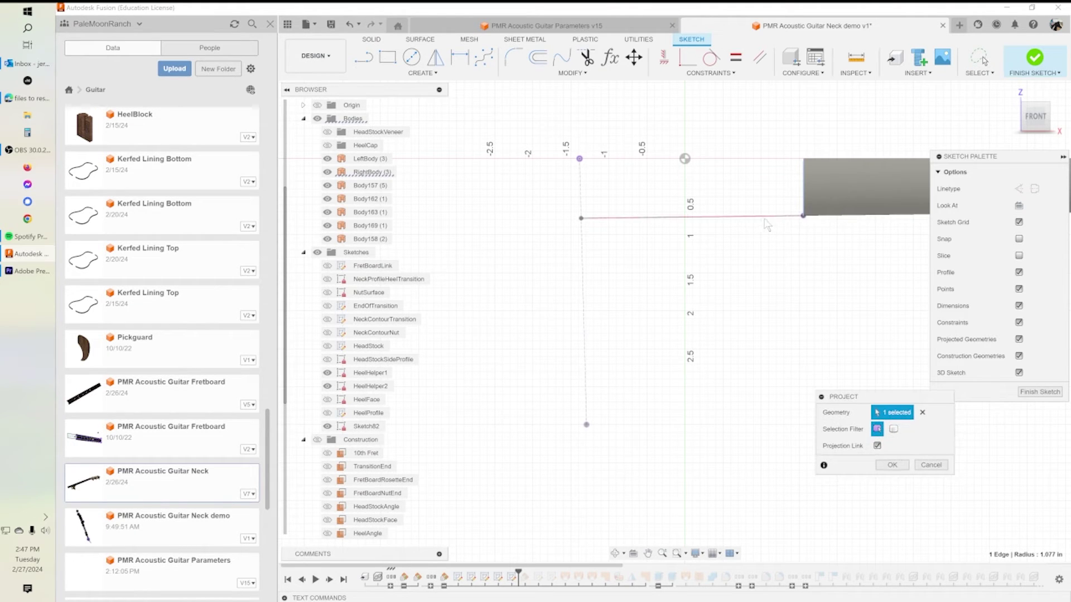
left_click(580, 202)
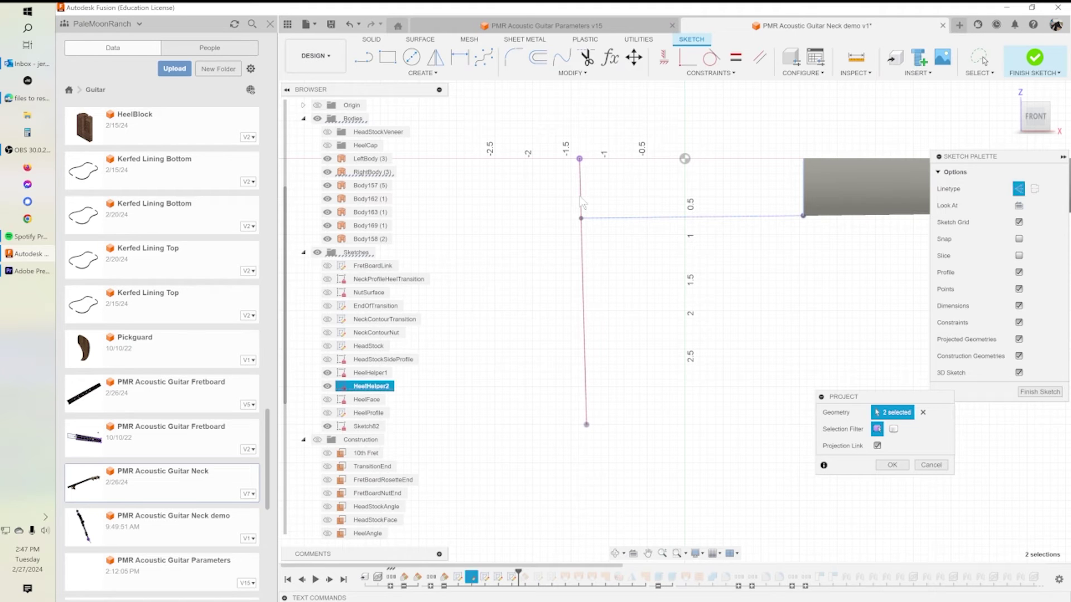
left_click(893, 465)
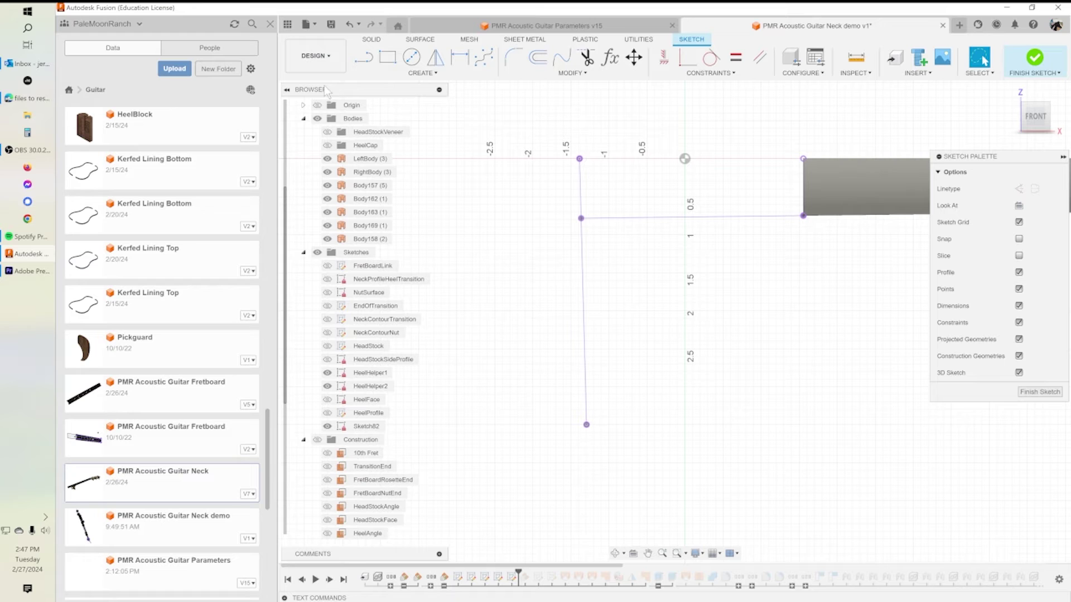
left_click(320, 119)
left_click(317, 119)
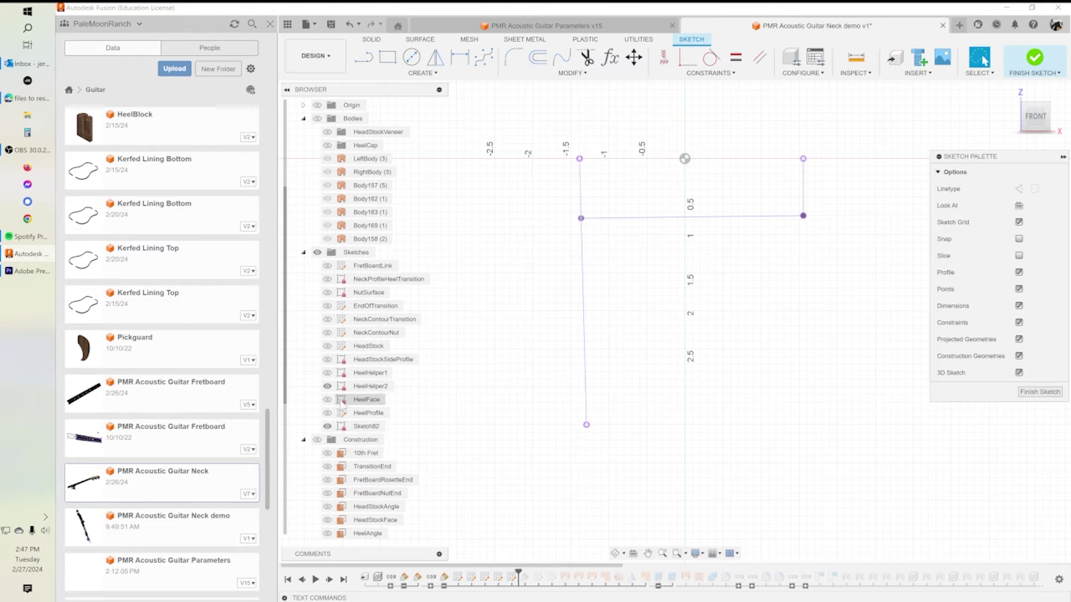
Step: Show the existing HeelProfile sketch over the projected lines for comparison and finish the new sketch
left_click(328, 413)
left_click(328, 413)
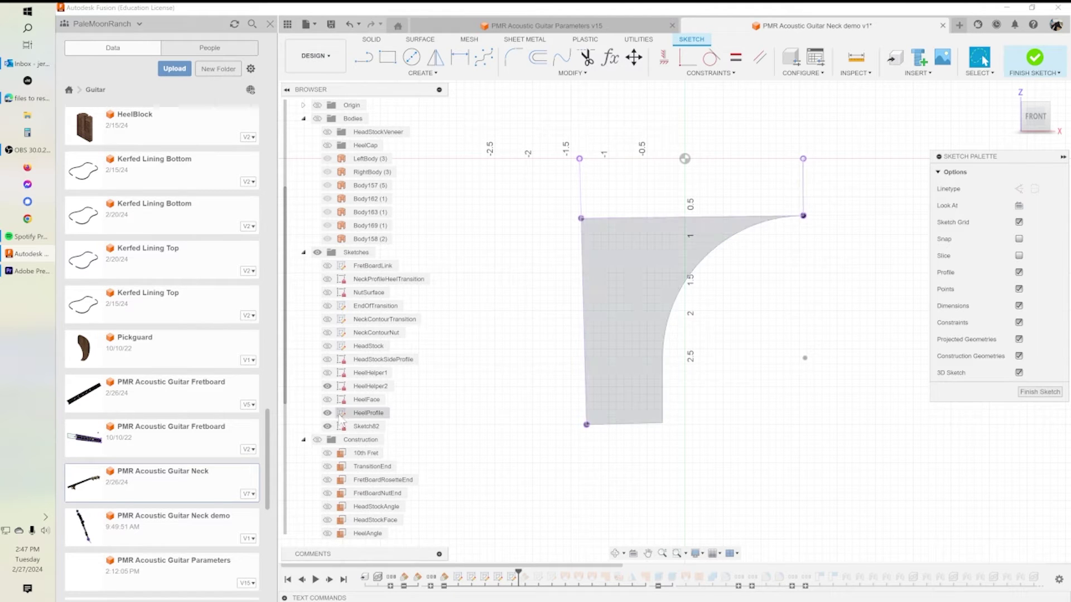
left_click(1041, 393)
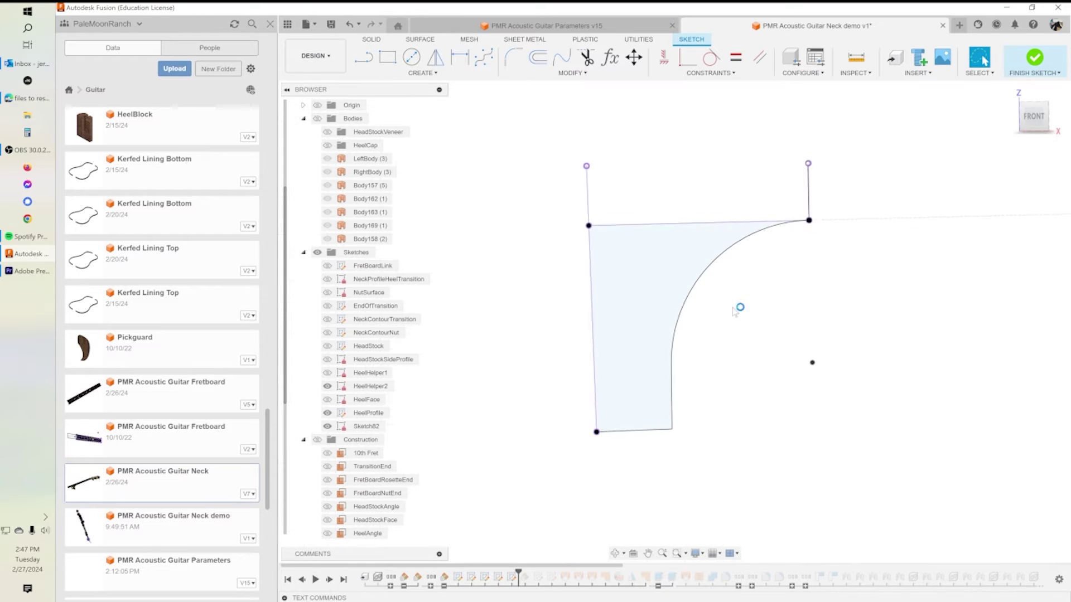
Step: Open the HeelProfile sketch for editing and examine the constraints where the arc meets the neck line's end
double_click(343, 415)
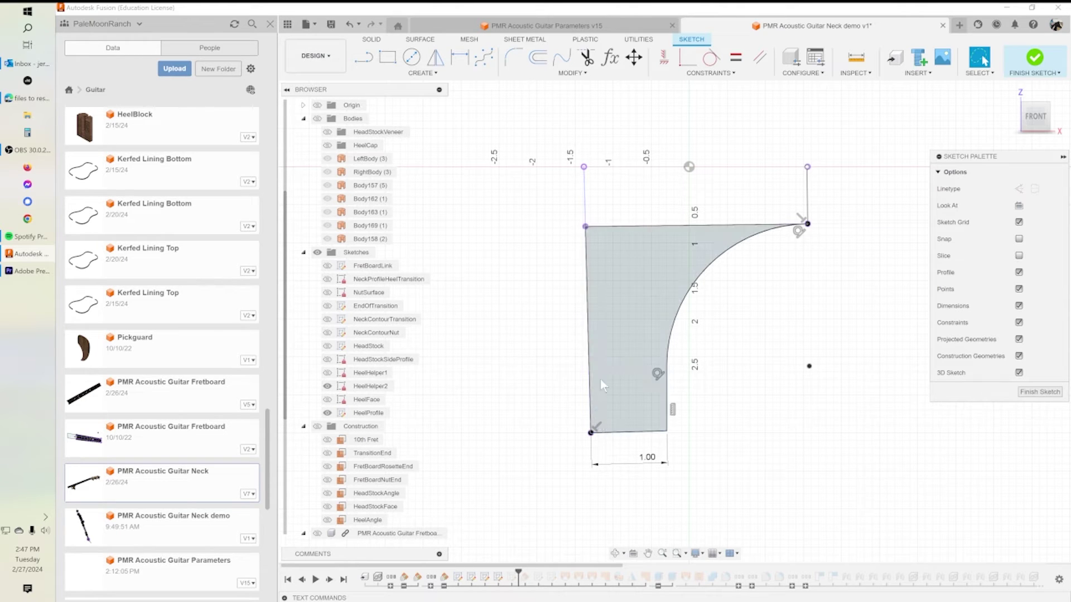
left_click(805, 230)
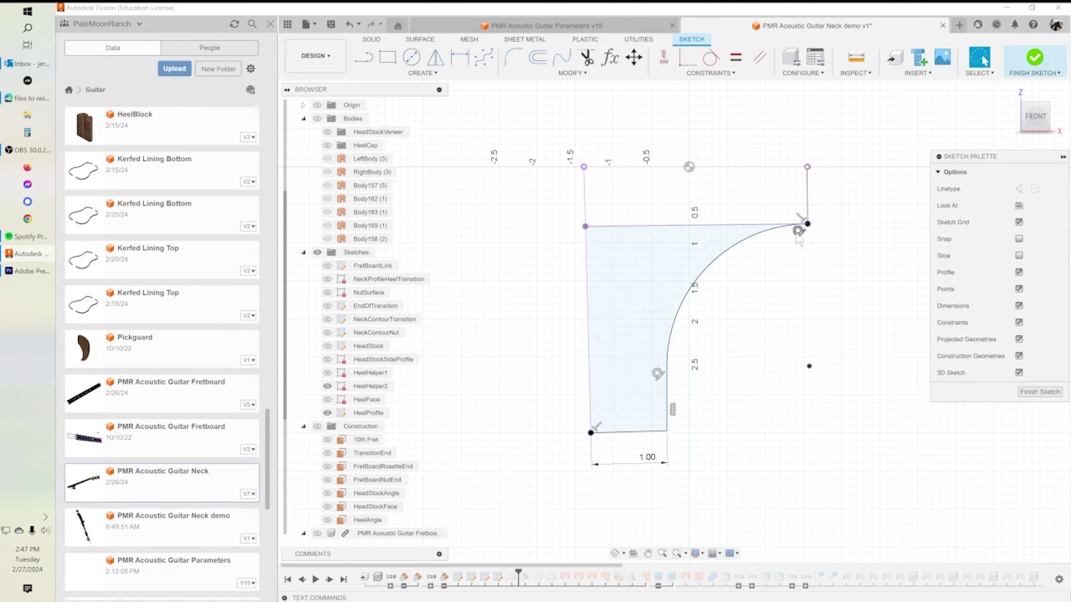
left_click(807, 227)
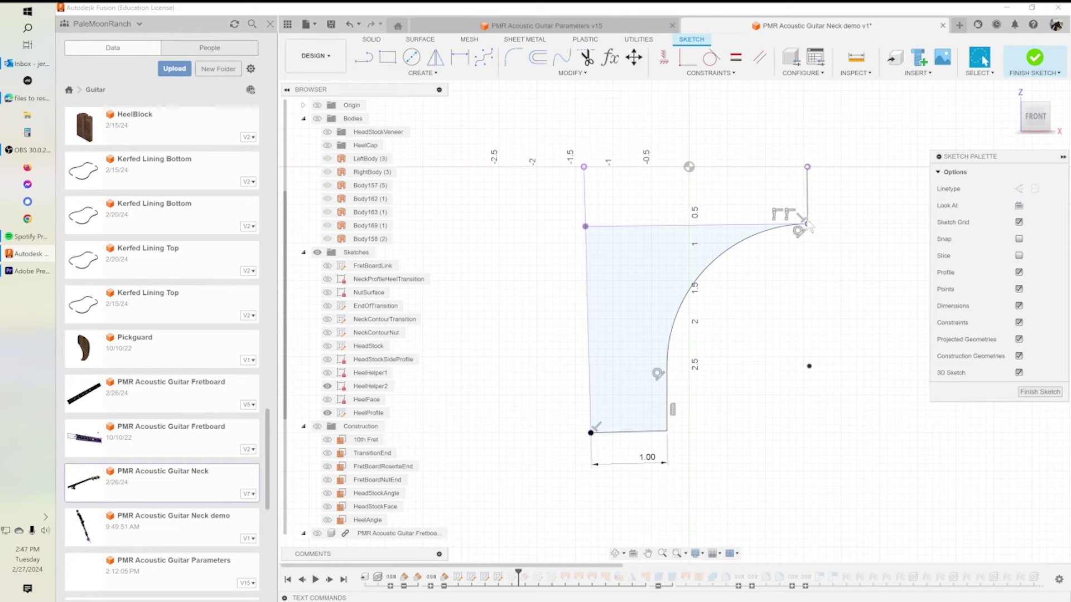
left_click(807, 226)
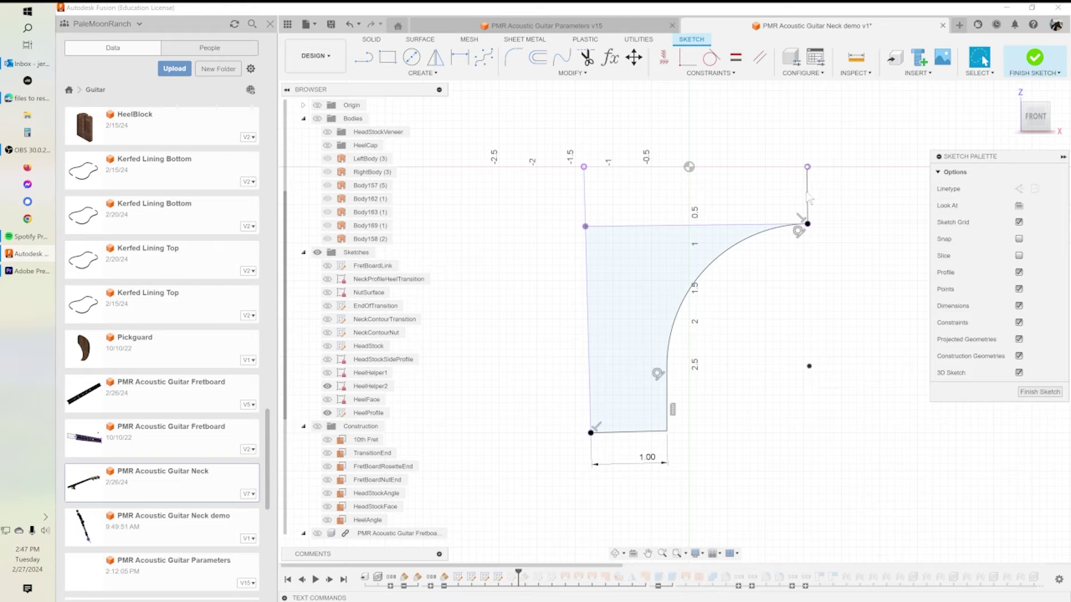
Step: Hide the HeelHelper2 sketch, then finish editing the HeelProfile sketch and hide it
left_click(326, 401)
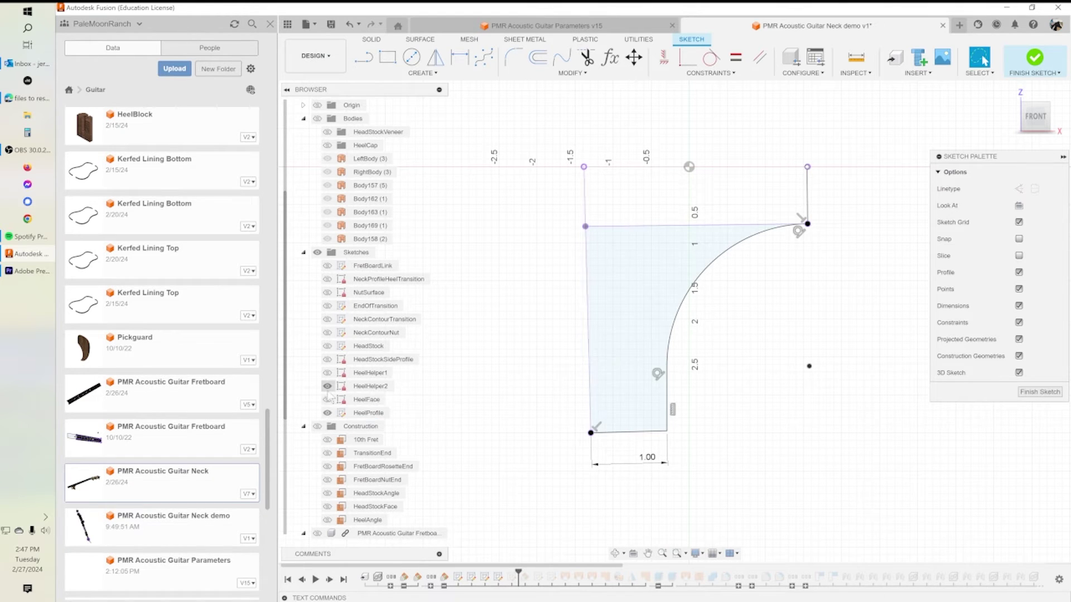
left_click(328, 387)
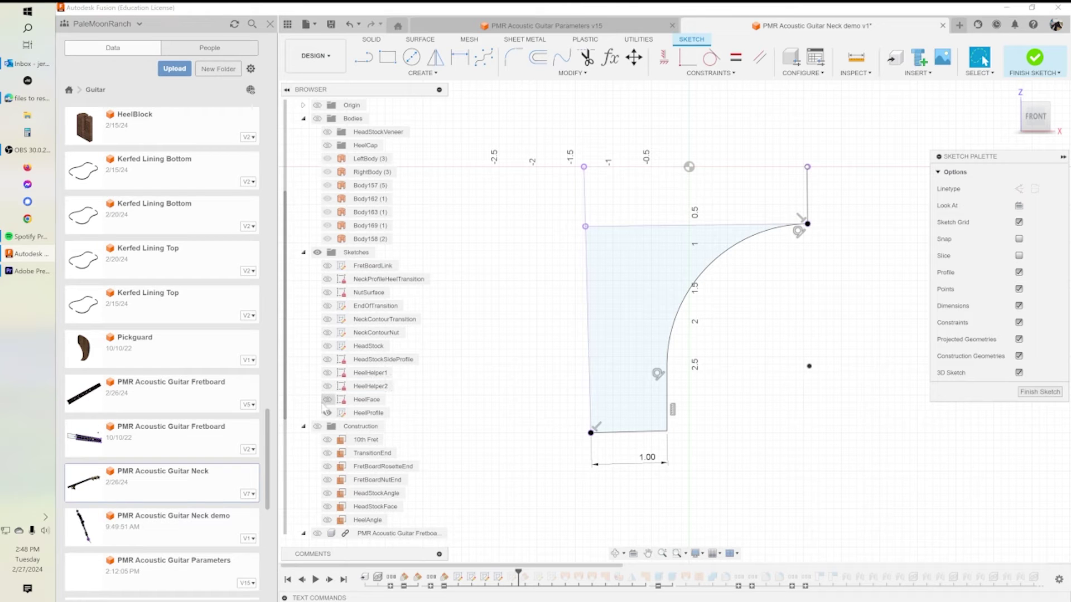
left_click(328, 414)
left_click(327, 412)
left_click(1040, 392)
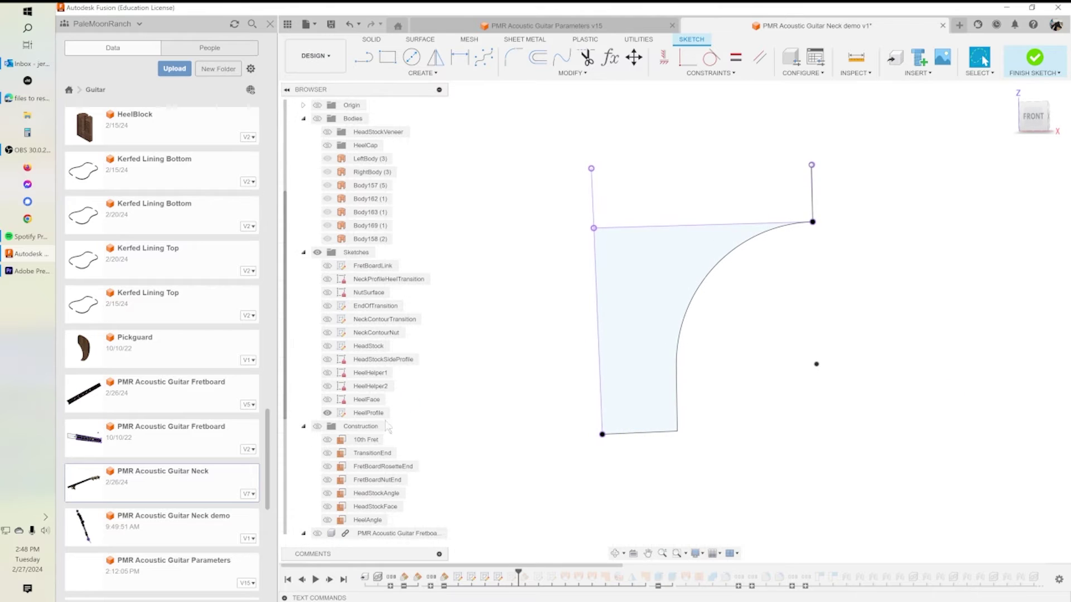
left_click(331, 415)
left_click(328, 414)
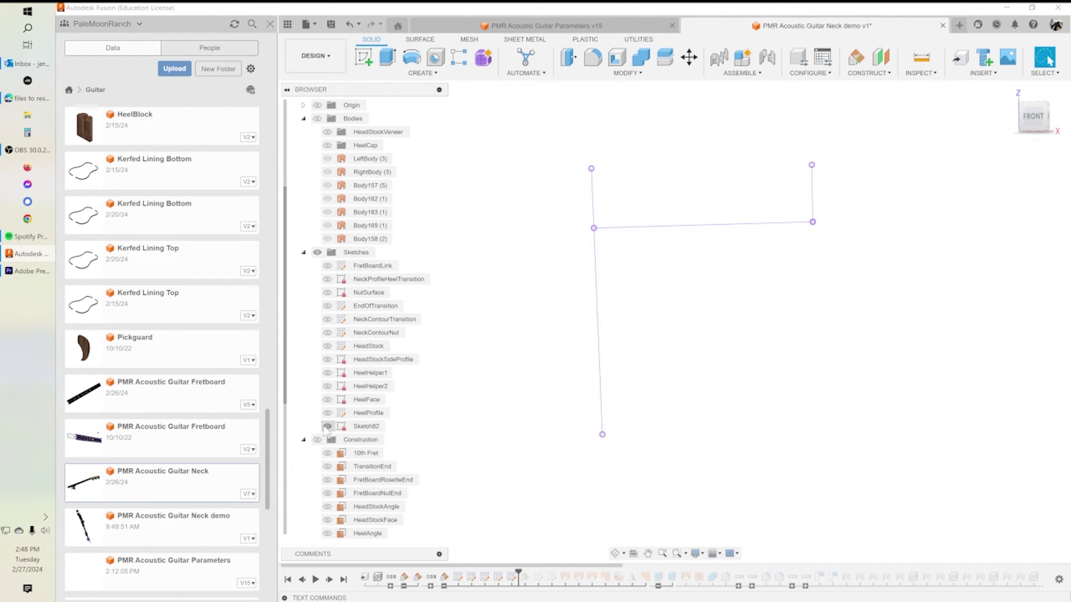
Step: Reopen the sketch of projected lines and draw a perpendicular line from the heel line's lower end, HeelCapDepth_Ref long
double_click(338, 427)
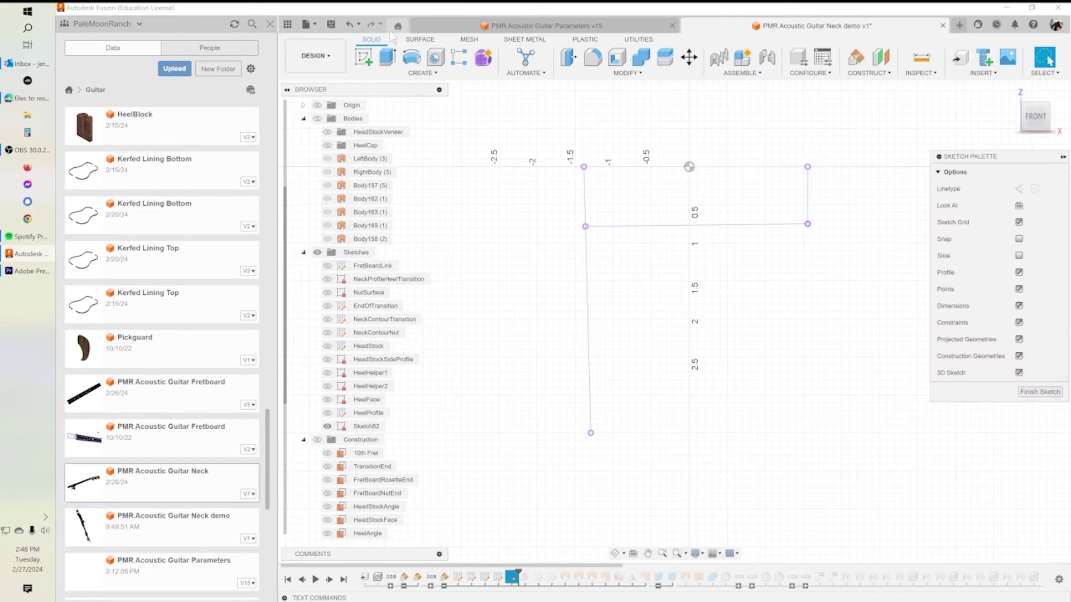
left_click(591, 433)
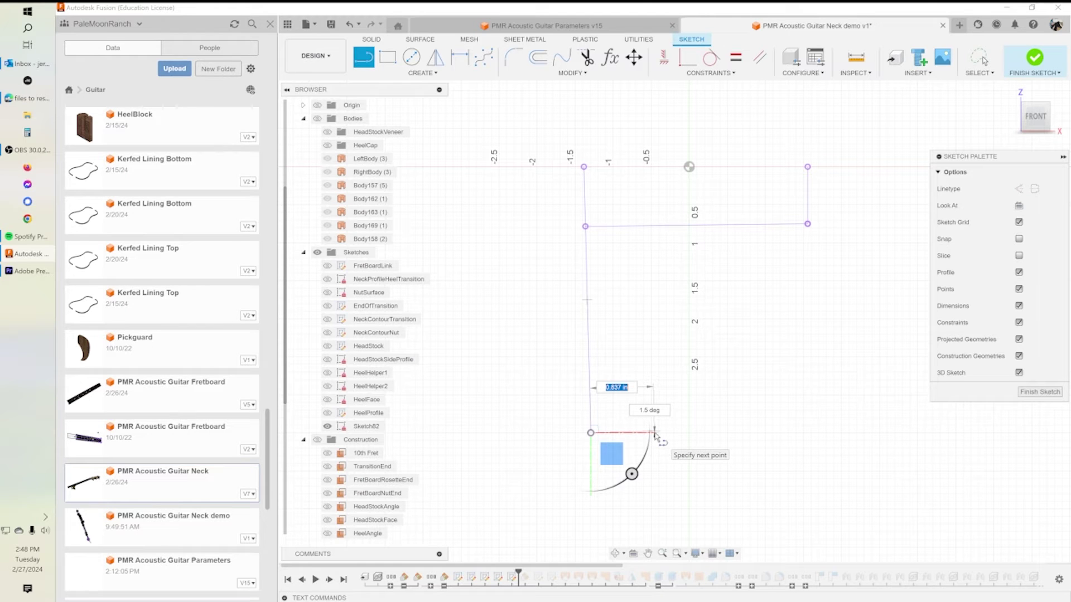
type("HEELCAP")
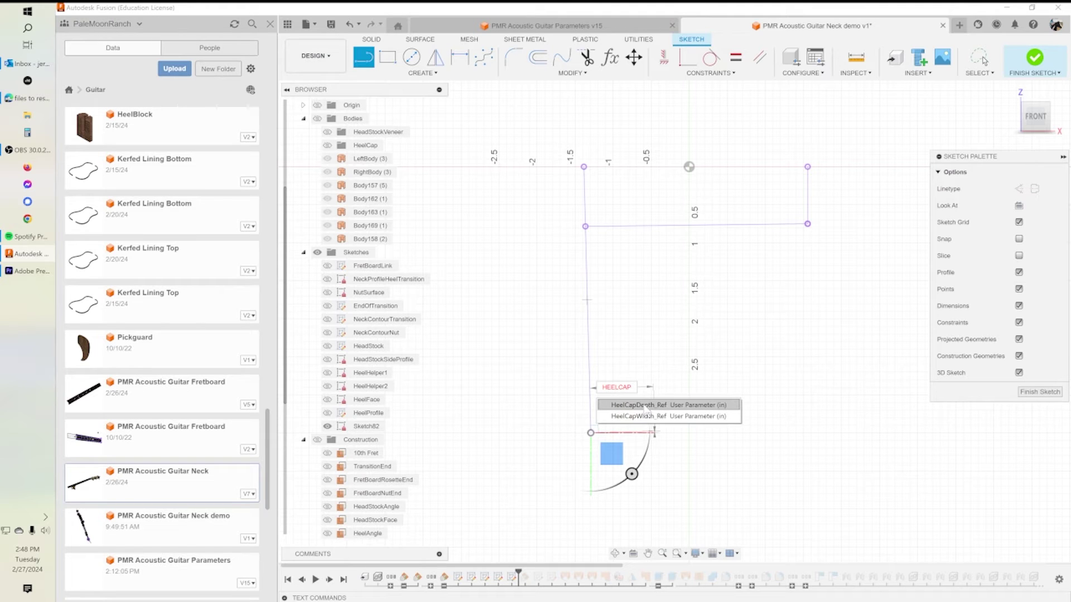
left_click(645, 406)
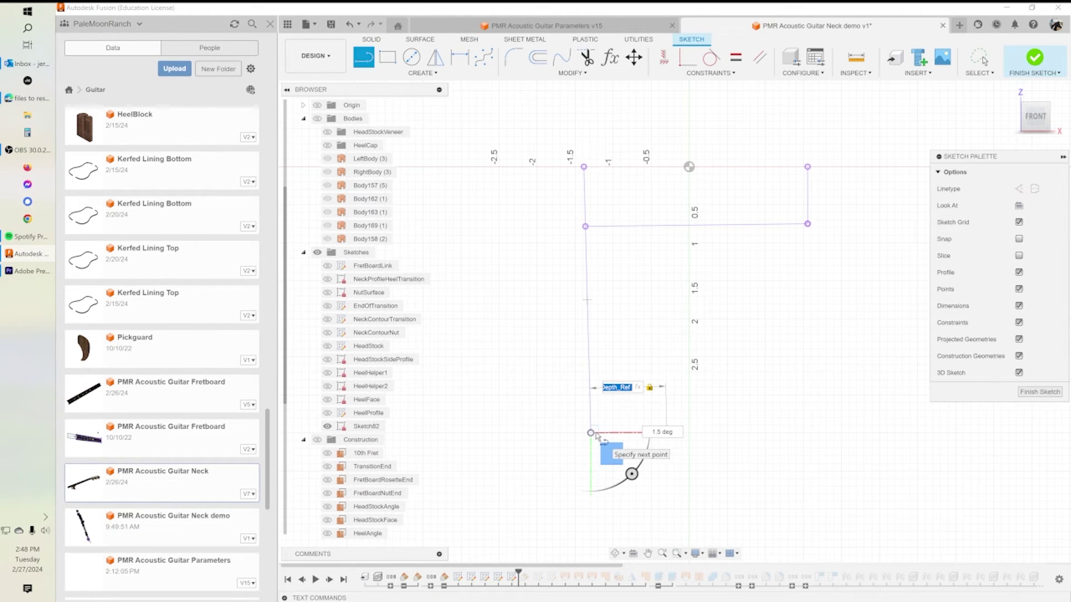
key("Return")
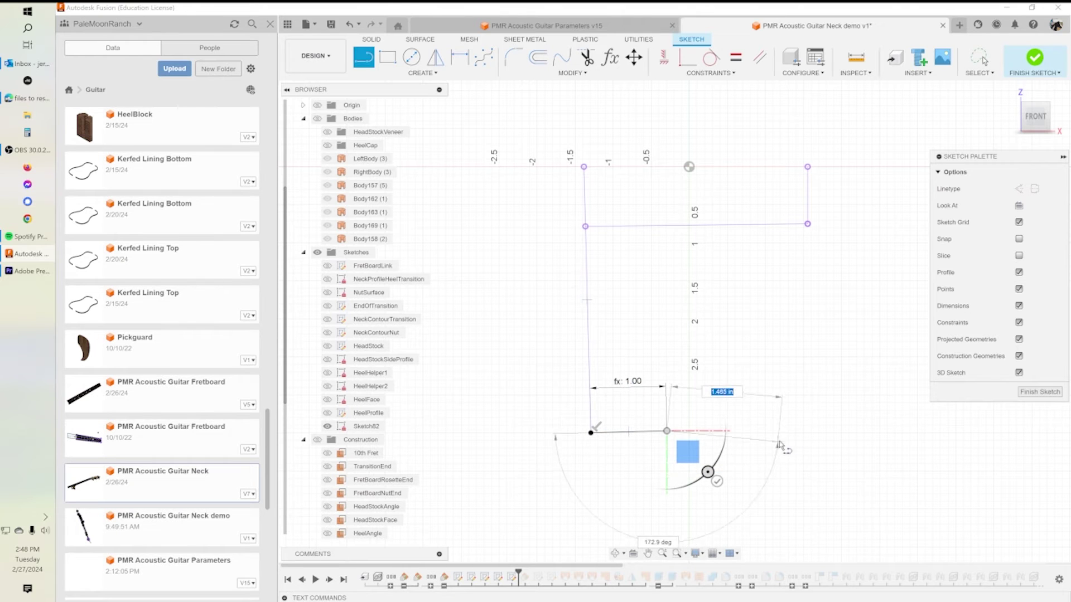
key("Escape")
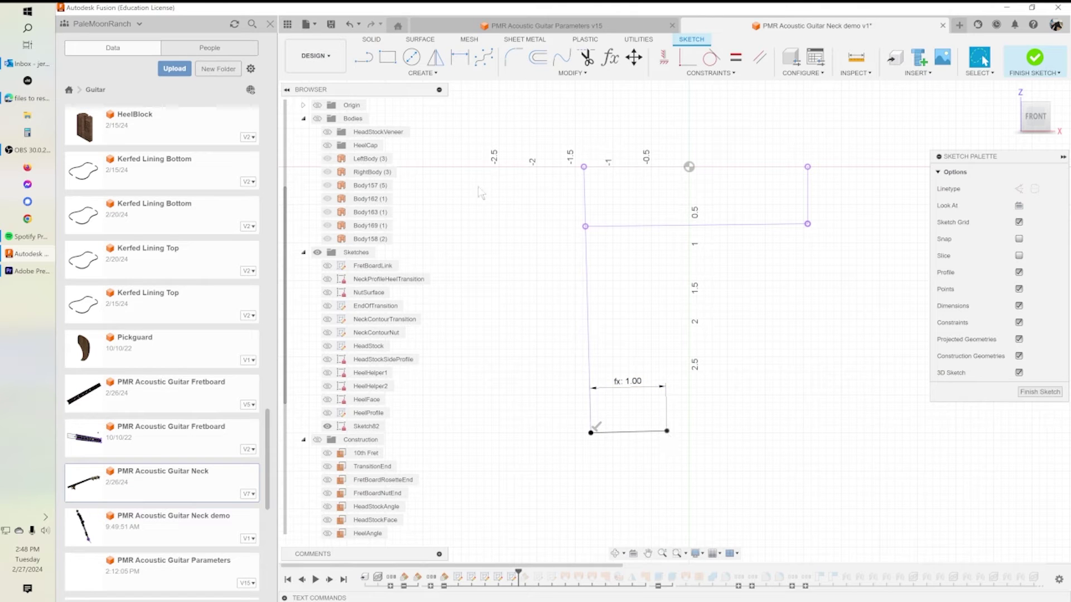
left_click(363, 56)
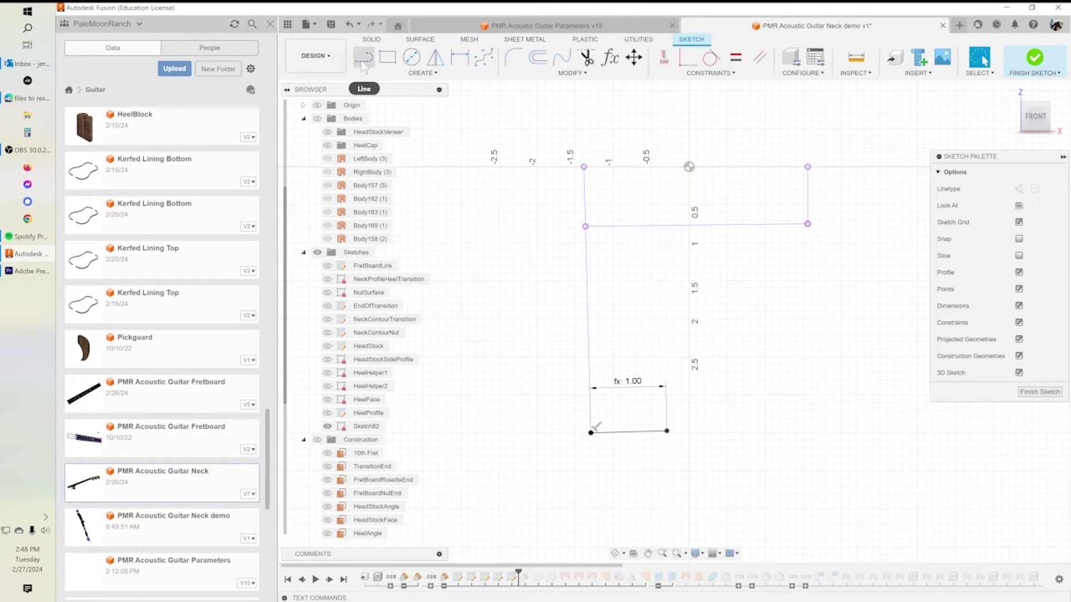
left_click(667, 432)
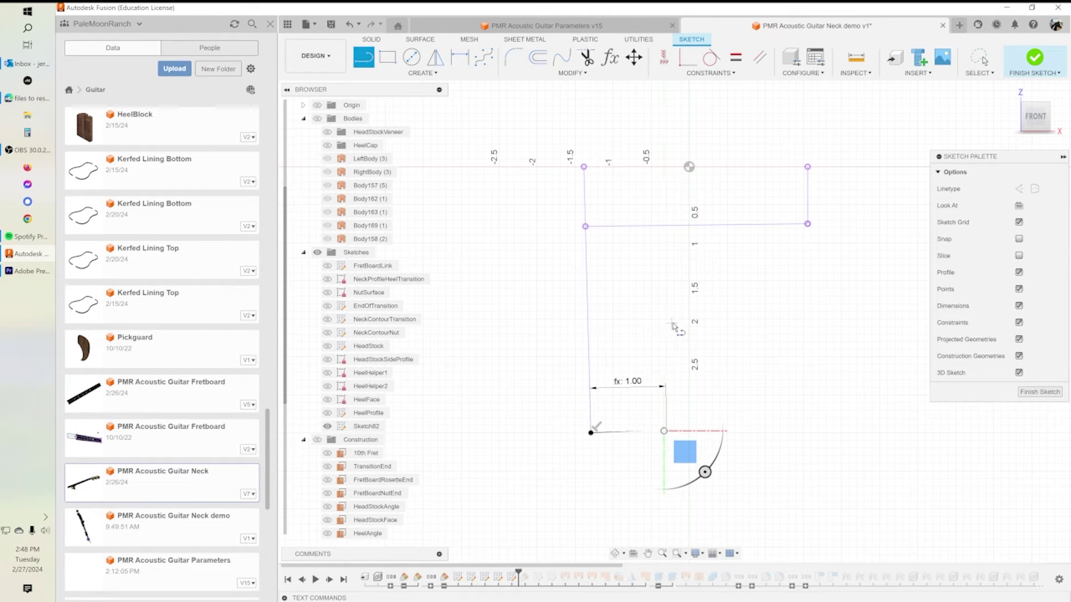
key("Escape")
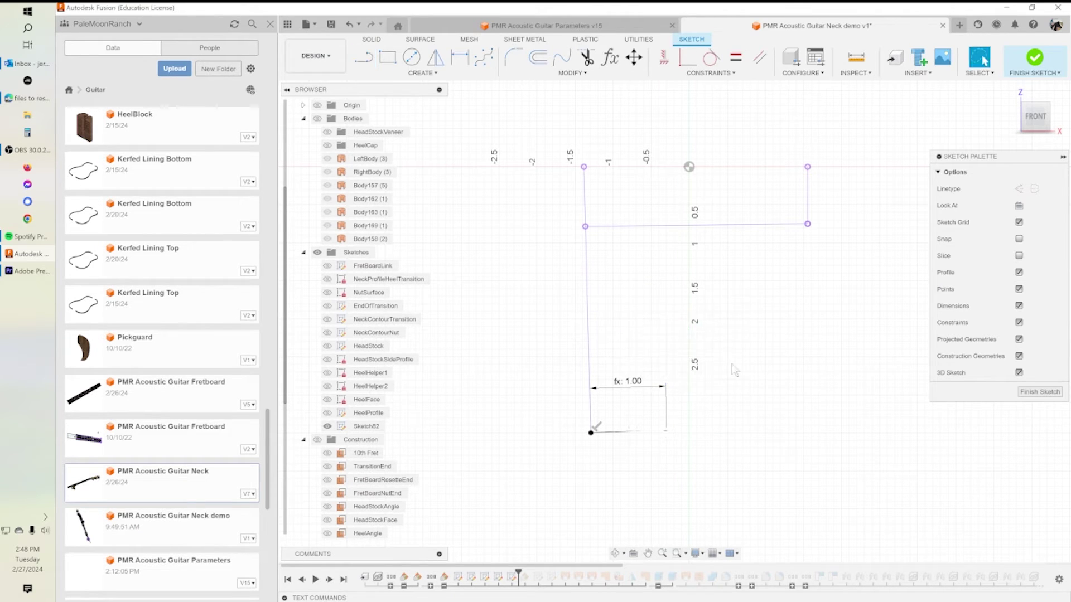
left_click(364, 57)
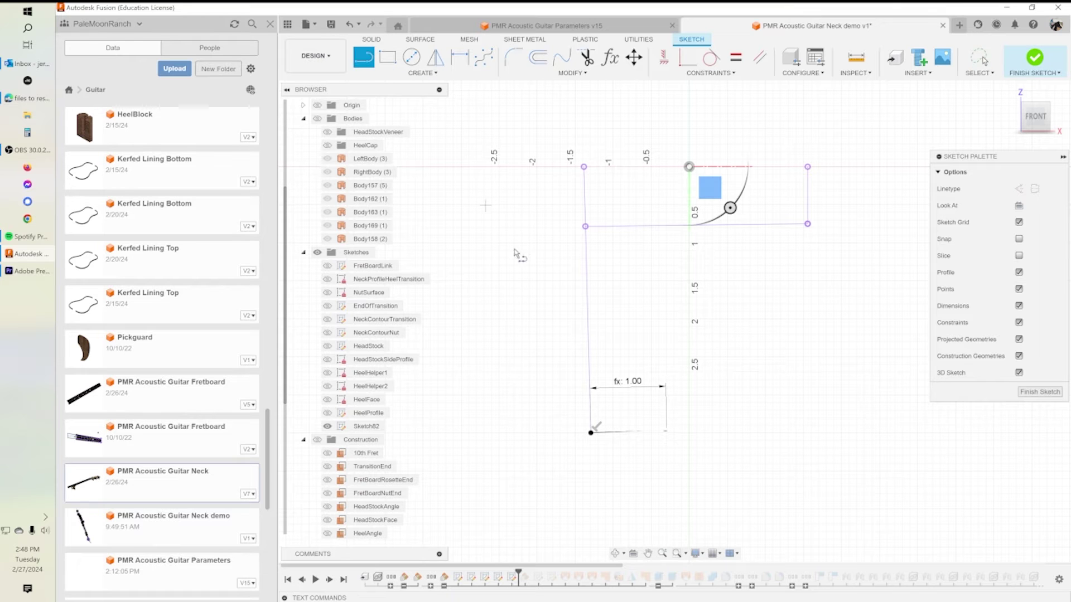
key("Escape")
Step: Place the heel cap dimension below its line and draw a vertical line up from that line's free end
scroll(700, 446, "up", 3)
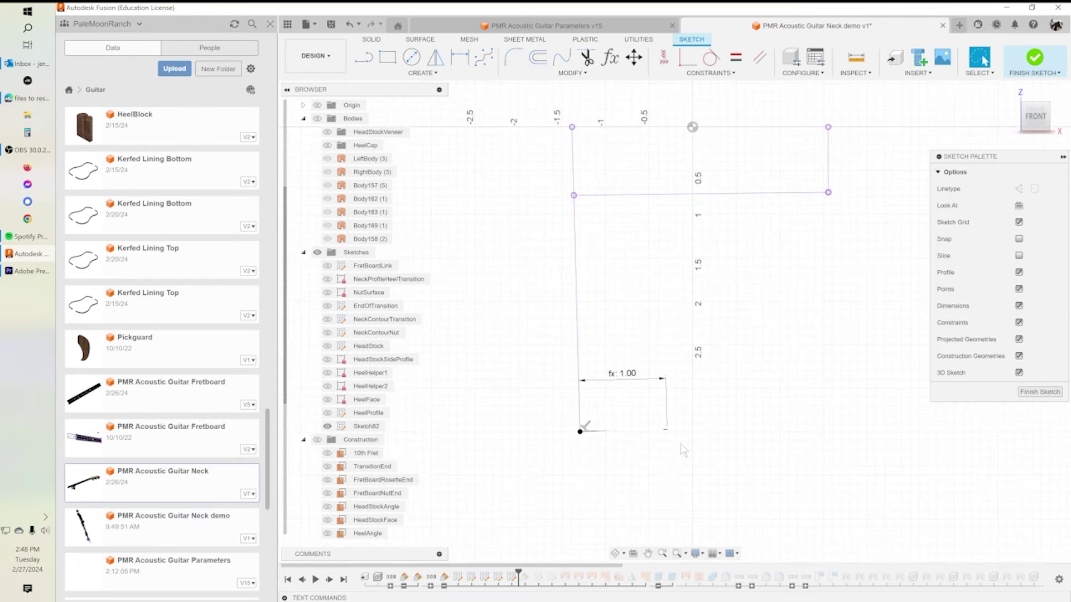
scroll(675, 456, "up", 2)
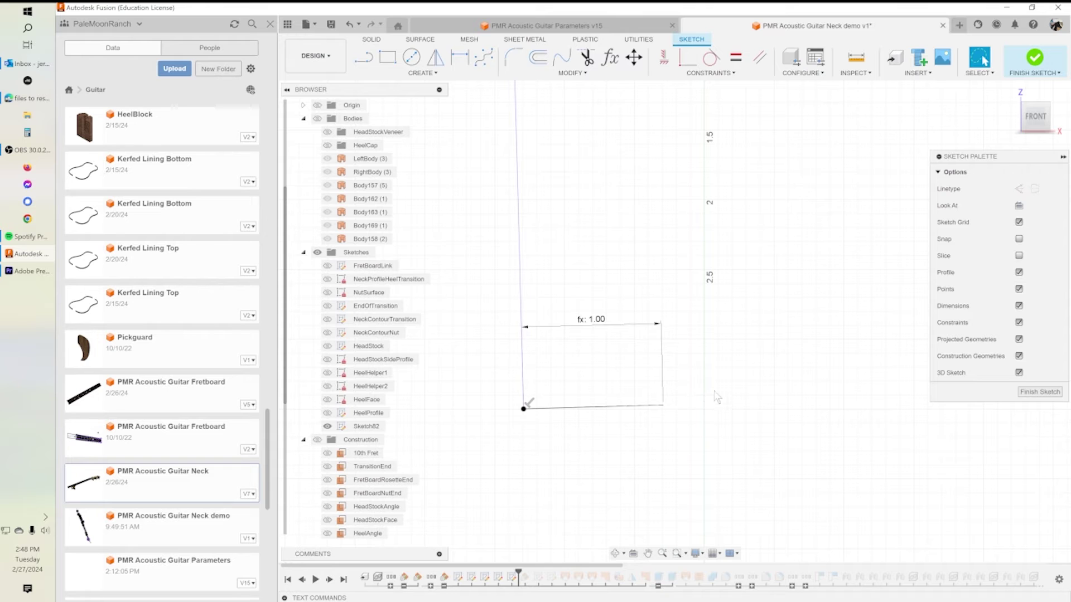
mouse_move(710, 376)
middle_mouse_down("shift")
mouse_move(717, 385)
mouse_move(685, 353)
mouse_move(684, 329)
mouse_move(702, 389)
middle_mouse_up("shift")
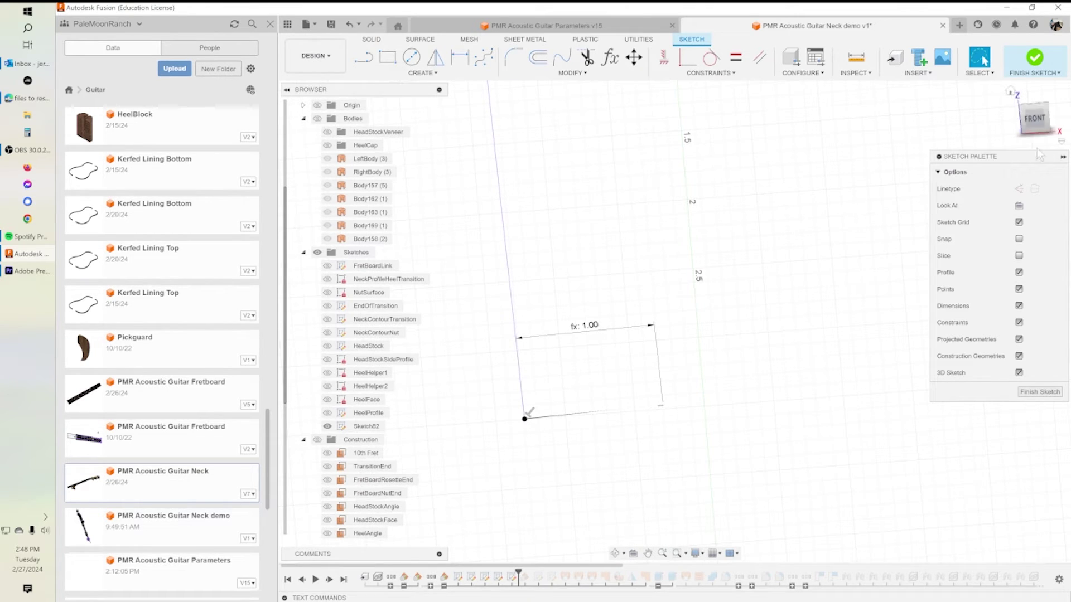
left_click(1035, 118)
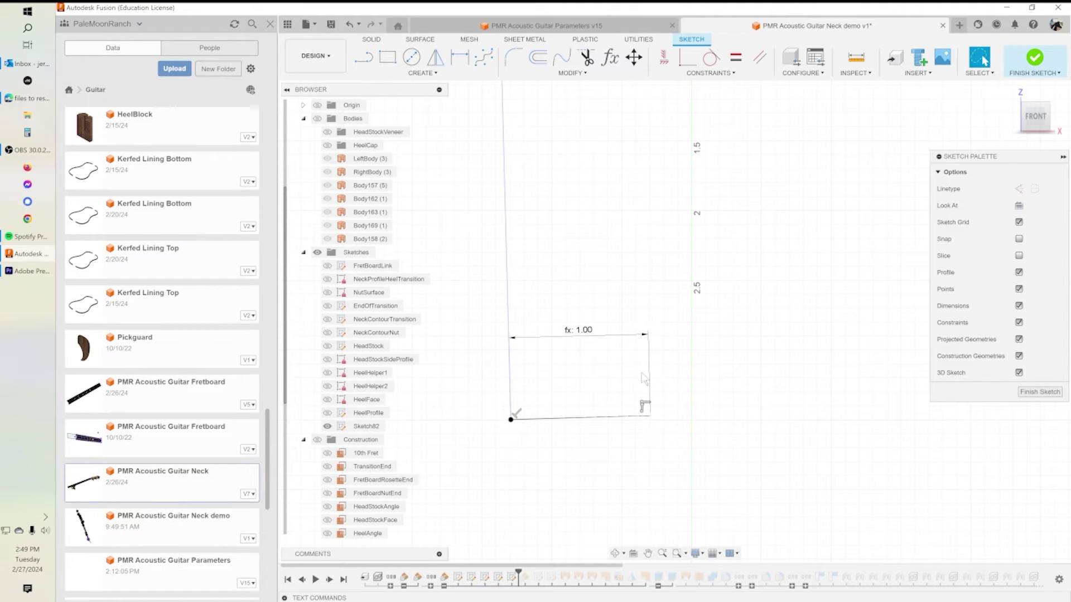
left_click_drag(587, 338, 612, 457)
left_click(363, 57)
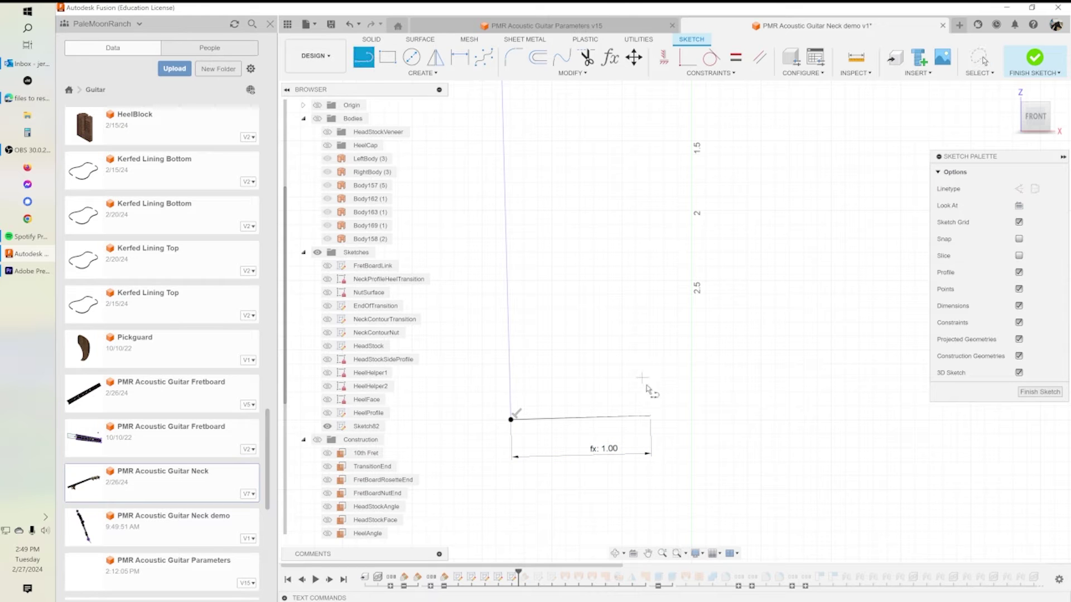
left_click_drag(650, 417, 650, 264)
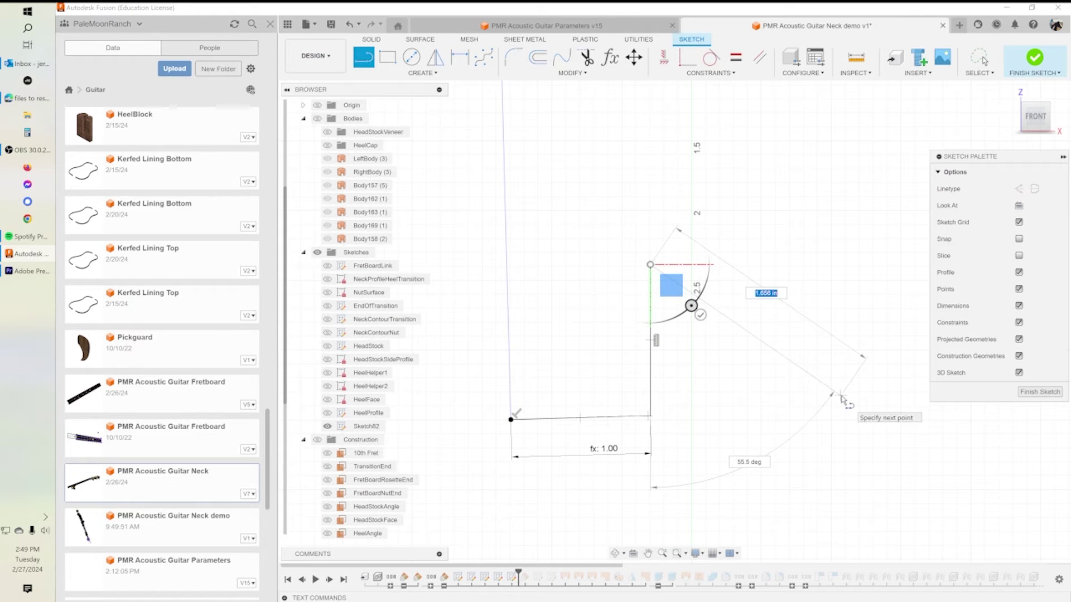
key("Escape")
Step: Draw a 3-point arc from the vertical line's upper end to the far end of the projected neck line
scroll(759, 357, "down", 5)
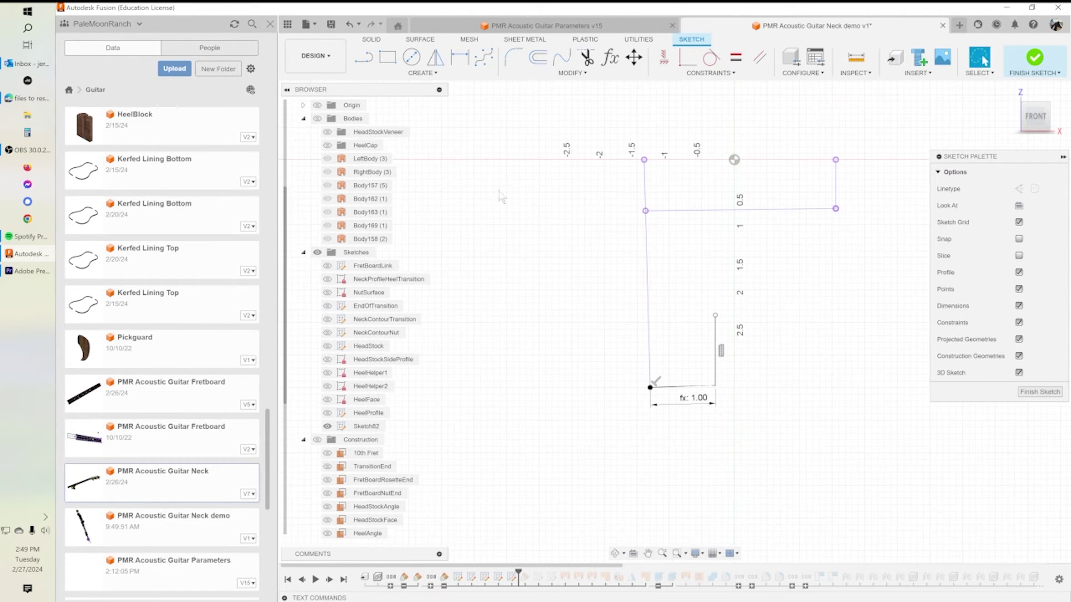
left_click(422, 74)
mouse_move(377, 122)
left_click(478, 129)
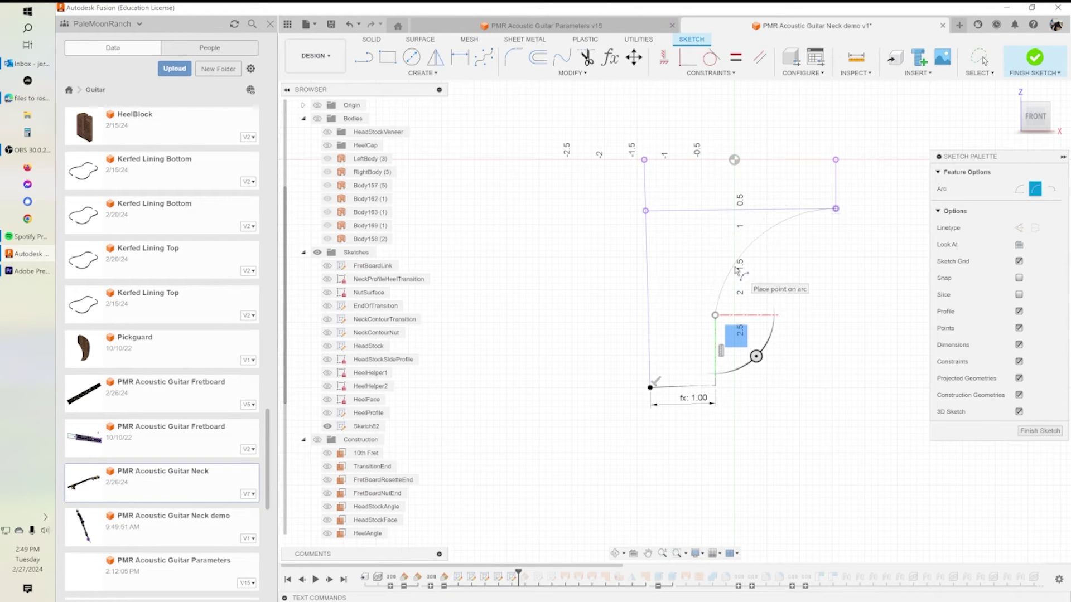
left_click(835, 210)
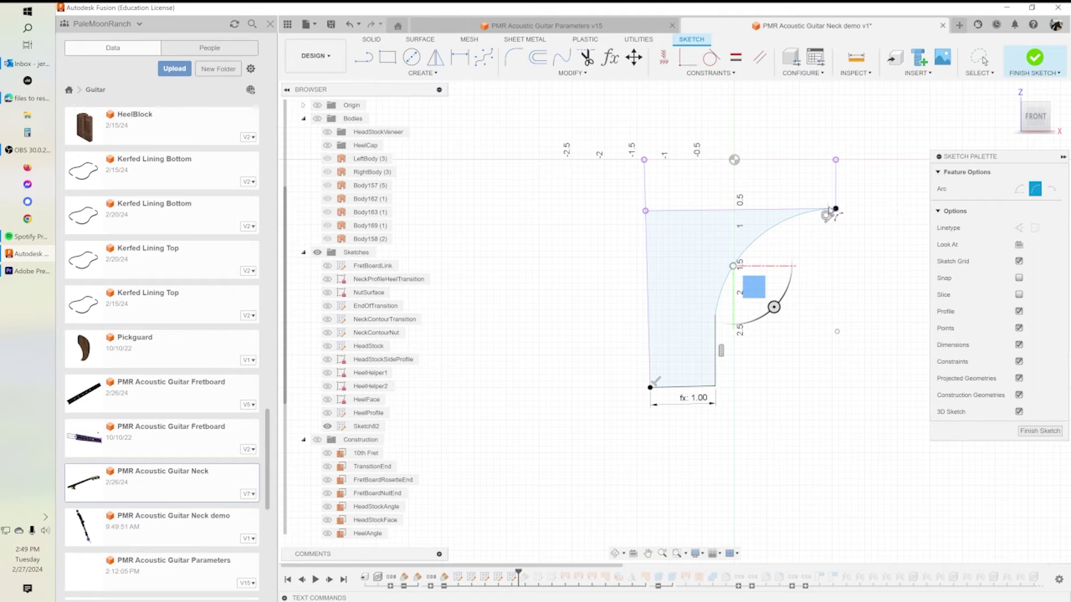
Step: Apply a tangent constraint between the arc and the vertical heel line
left_click(710, 58)
left_click(721, 305)
left_click(716, 343)
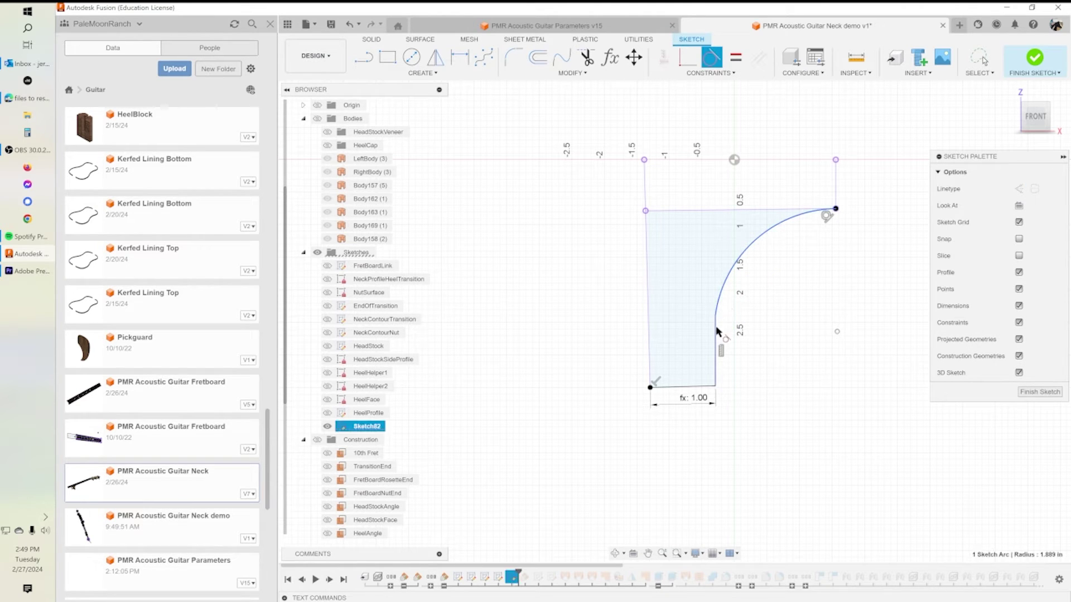
key("Escape")
Step: Compare the rebuilt heel profile with the existing HeelProfile sketch by toggling the visibility of both sketches
scroll(817, 439, "down", 3)
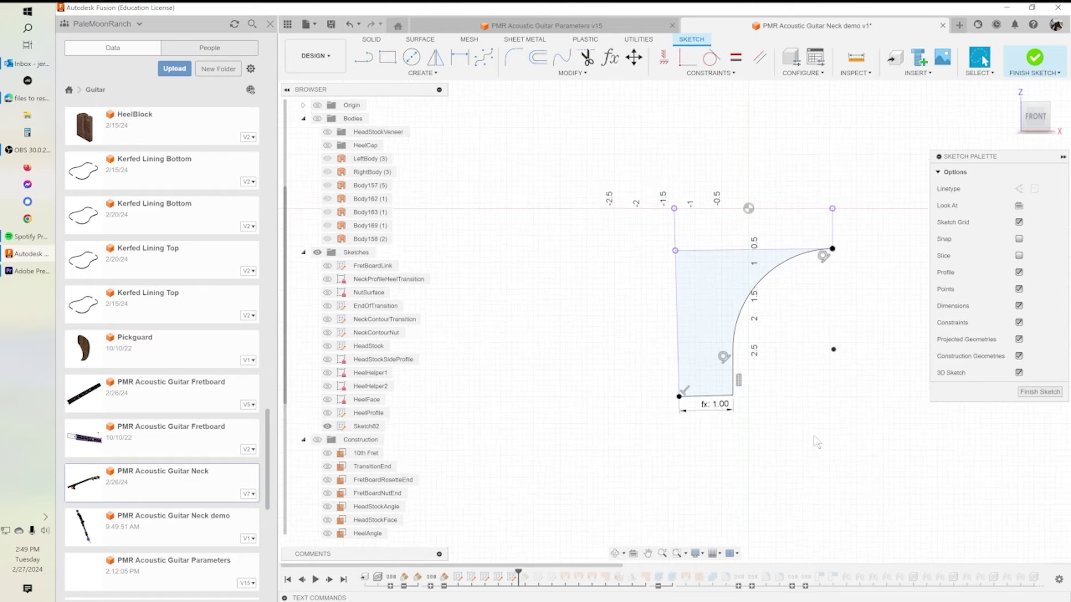
mouse_move(739, 382)
middle_mouse_down()
mouse_move(690, 403)
mouse_move(658, 374)
middle_mouse_up()
scroll(662, 373, "up", 3)
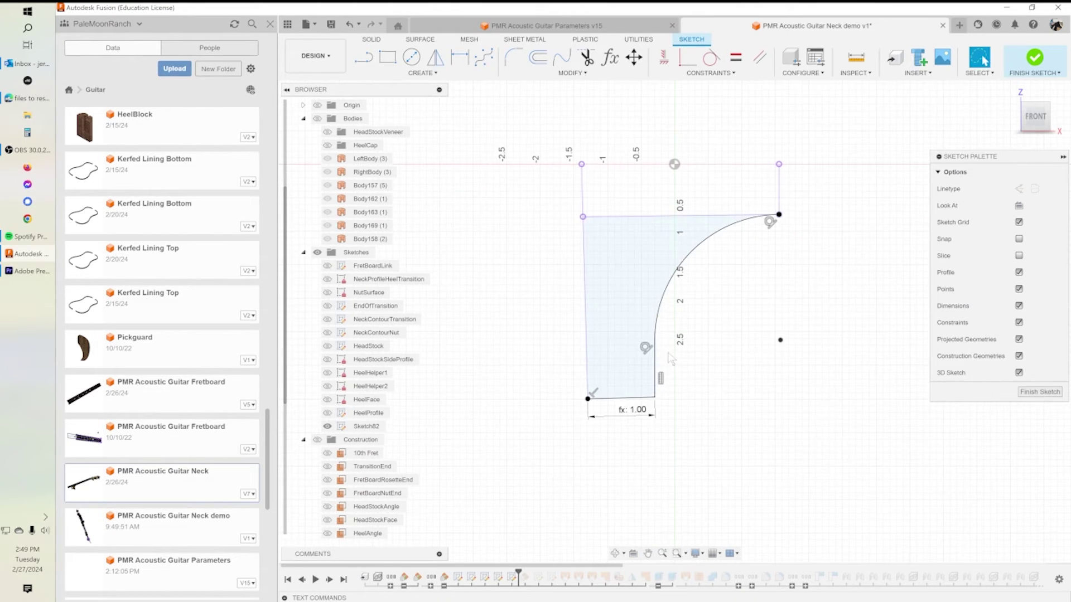
left_click(327, 415)
left_click(326, 413)
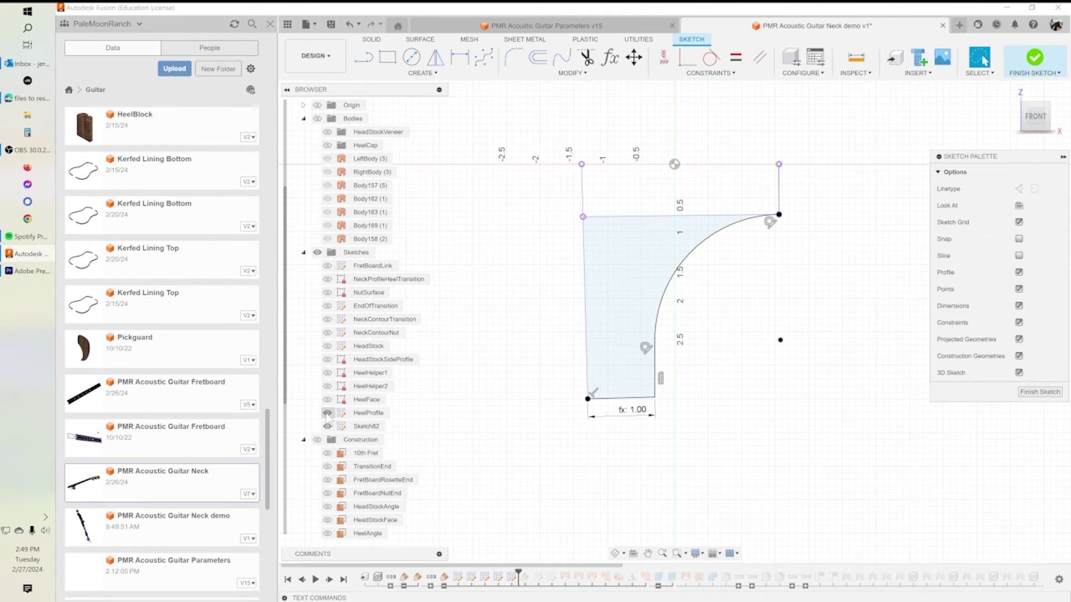
left_click(329, 427)
left_click(327, 426)
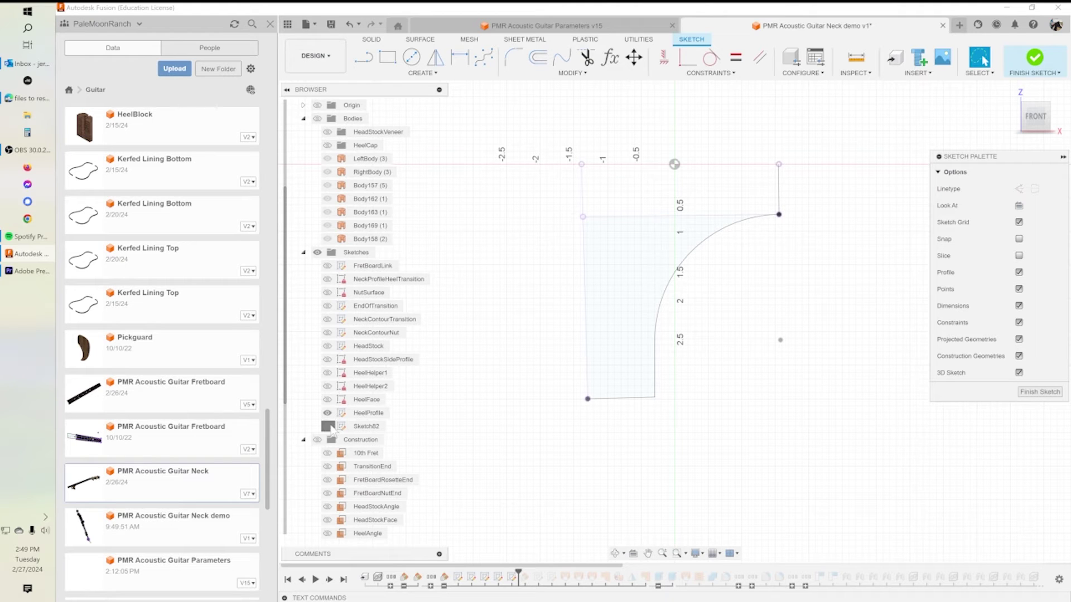
left_click(327, 426)
left_click(329, 427)
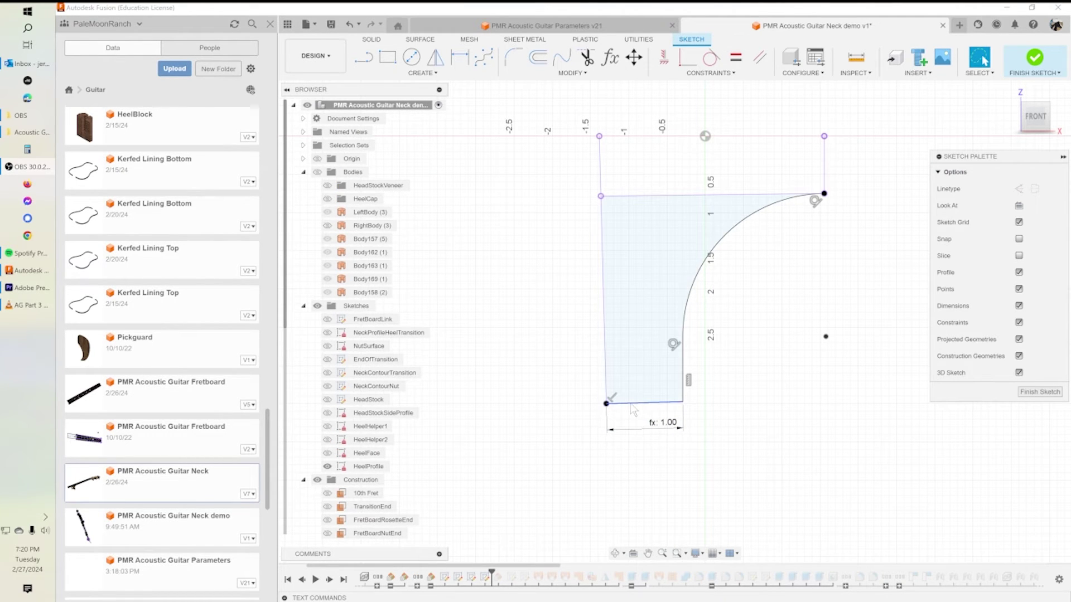
Step: Close the HeelProfile sketch, examine the definition of the angled construction plane on its short bottom line, and dismiss the edit
mouse_move(660, 373)
middle_mouse_down("shift")
mouse_move(647, 346)
mouse_move(689, 344)
mouse_move(663, 356)
middle_mouse_up("shift")
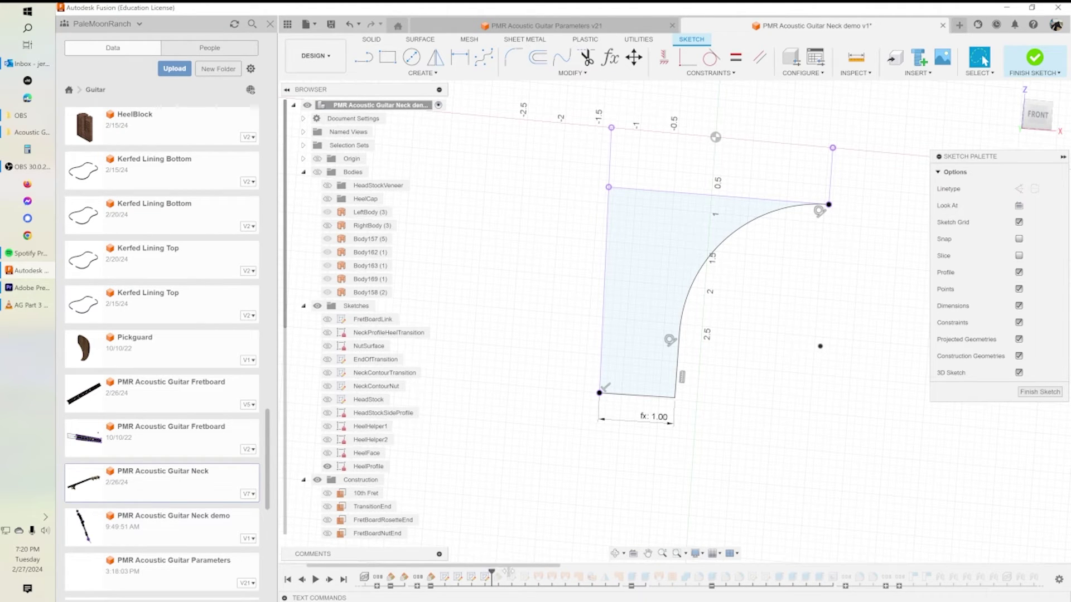
left_click(1040, 392)
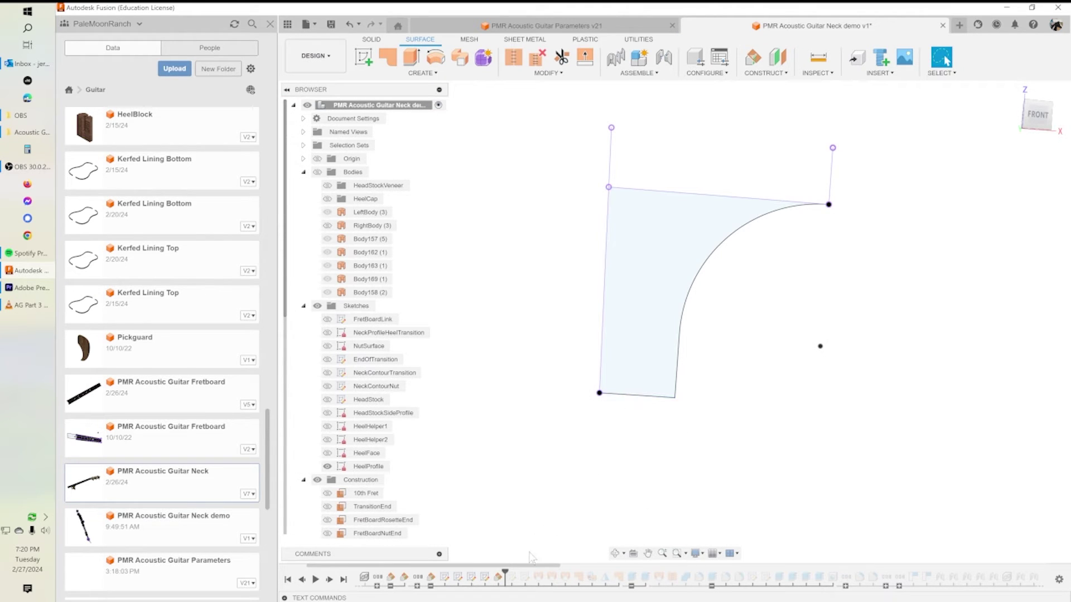
left_click(497, 578)
double_click(498, 578)
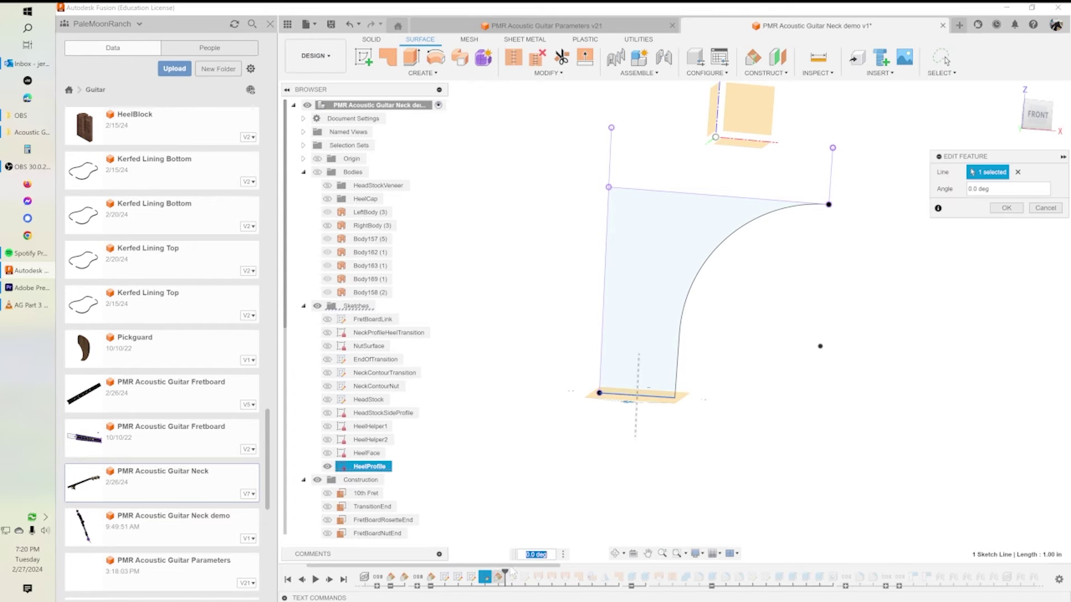
mouse_move(642, 392)
middle_mouse_down("shift")
mouse_move(628, 411)
mouse_move(626, 400)
mouse_move(647, 404)
mouse_move(624, 394)
middle_mouse_up("shift")
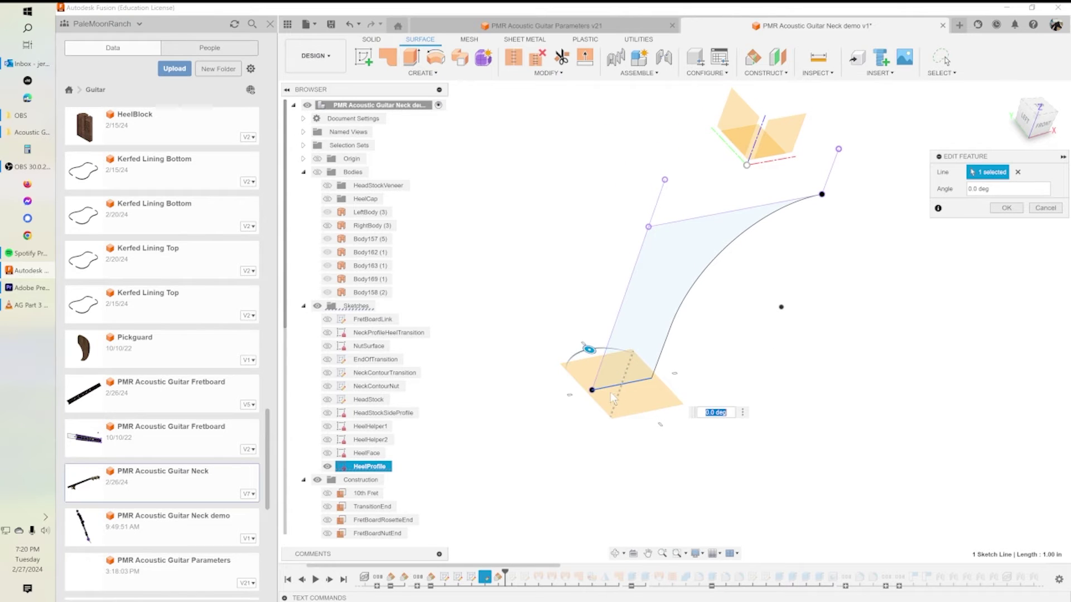
mouse_move(607, 372)
middle_mouse_down("shift")
mouse_move(558, 371)
mouse_move(571, 390)
mouse_move(628, 260)
middle_mouse_up("shift")
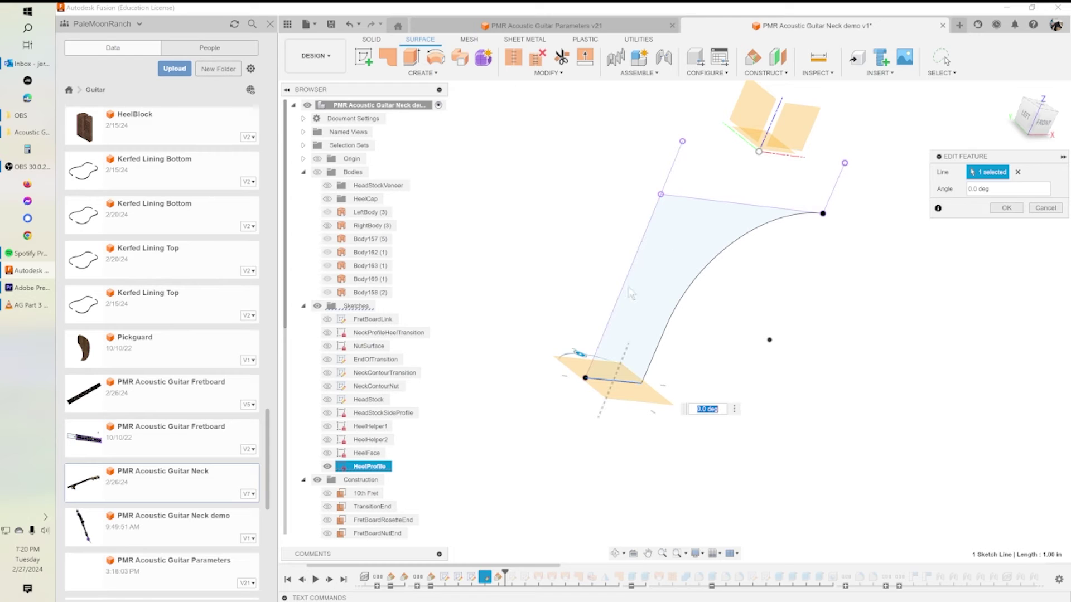
mouse_move(807, 366)
middle_mouse_down("shift")
mouse_move(708, 361)
mouse_move(690, 487)
middle_mouse_up("shift")
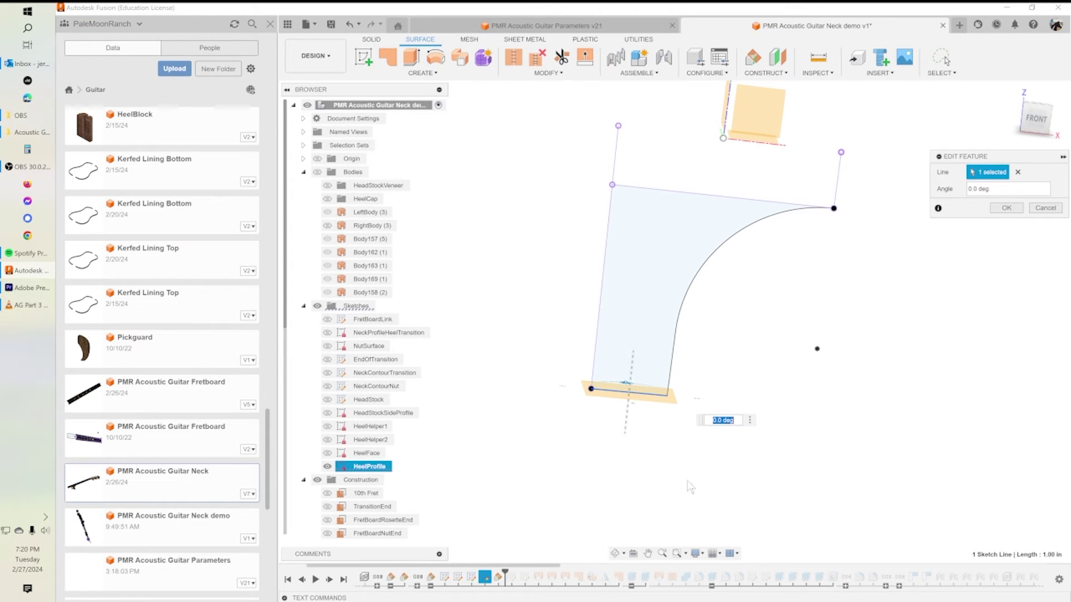
left_click(504, 569)
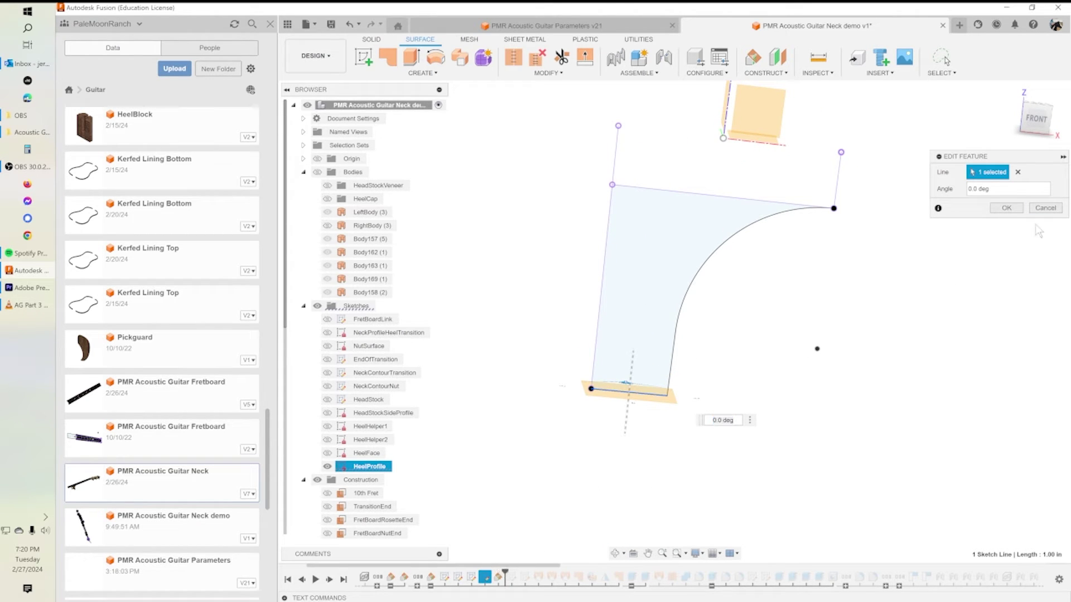
left_click(1045, 207)
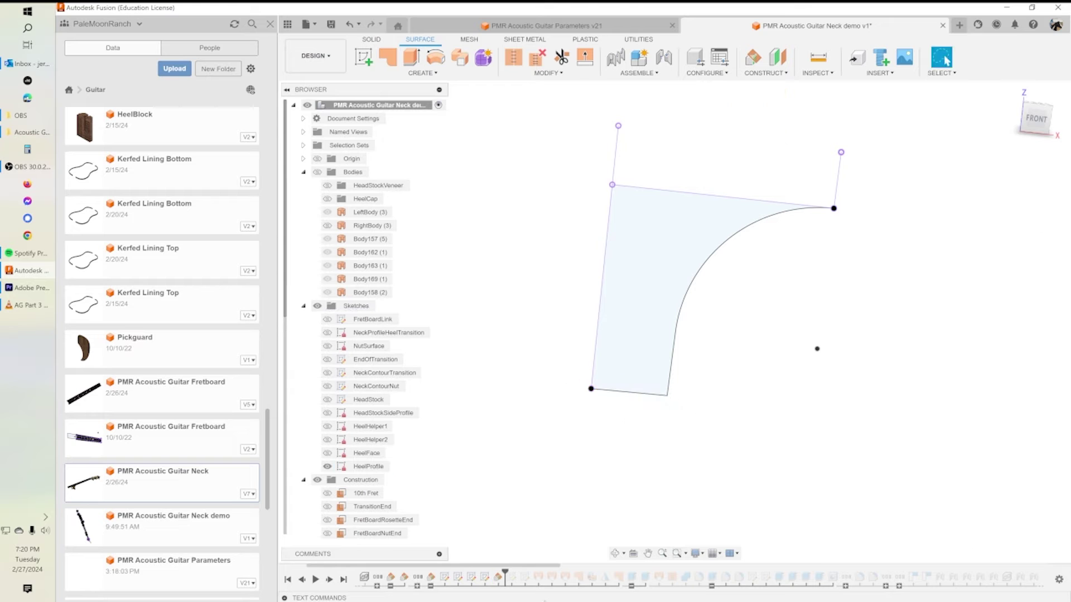
Step: Roll the timeline forward past the HeelCap sketch, open that sketch, examine its pointed-arch profile and constraints from below, and close it
left_click_drag(505, 569, 518, 571)
double_click(511, 577)
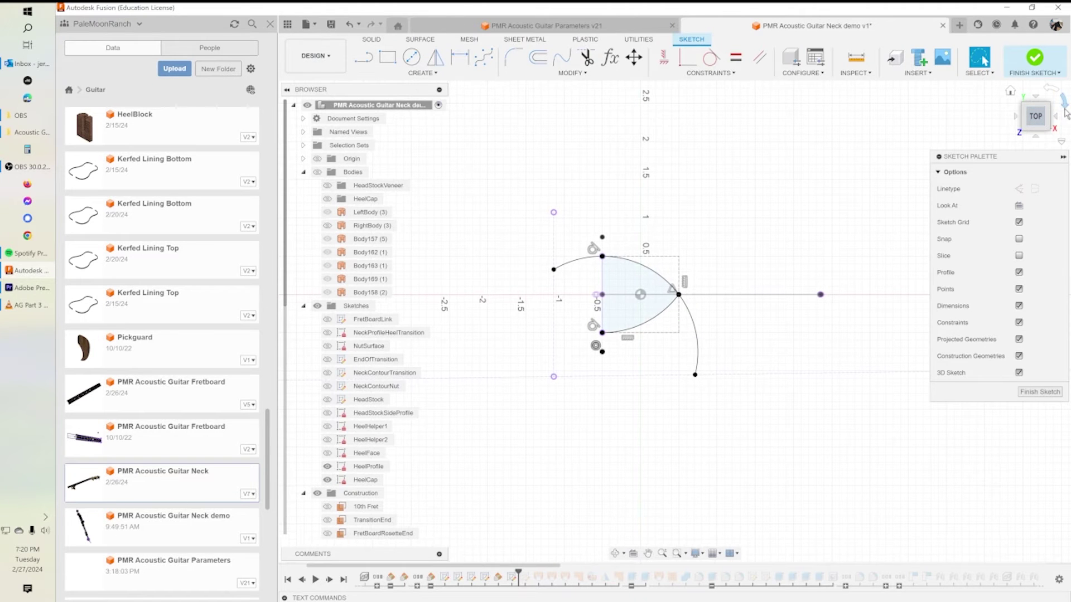
left_click(1064, 106)
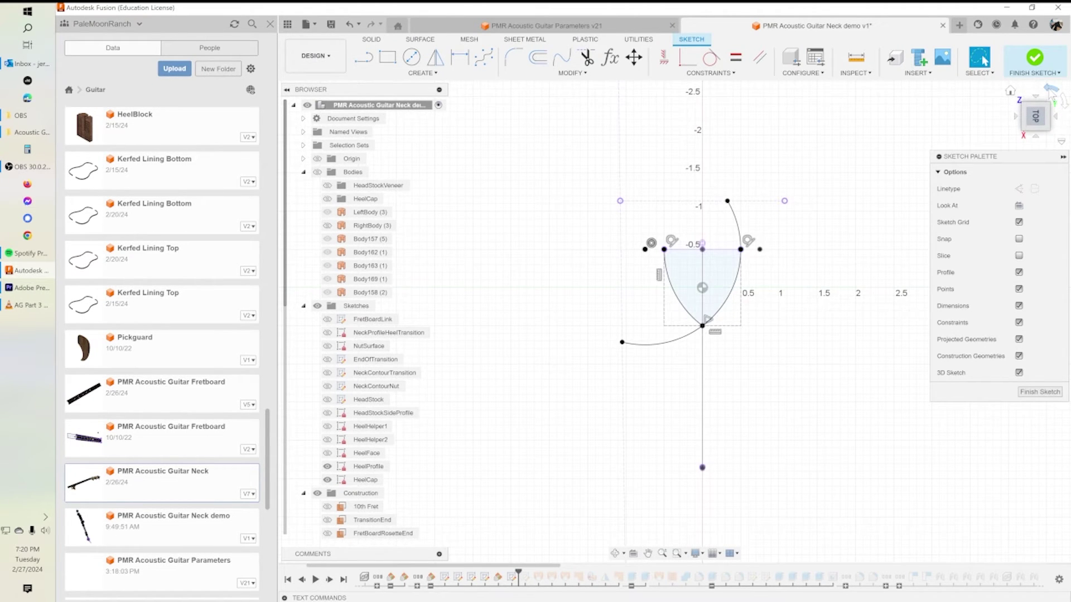
left_click(1052, 89)
left_click(1051, 89)
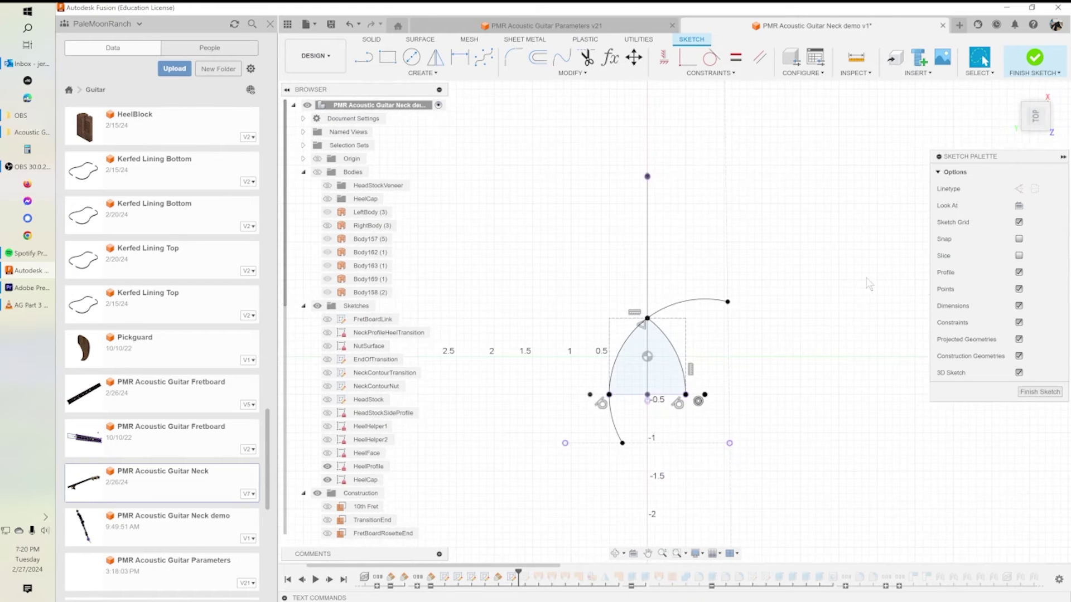
mouse_move(779, 363)
middle_mouse_down("shift")
mouse_move(593, 448)
mouse_move(614, 454)
mouse_move(593, 426)
mouse_move(600, 449)
middle_mouse_up("shift")
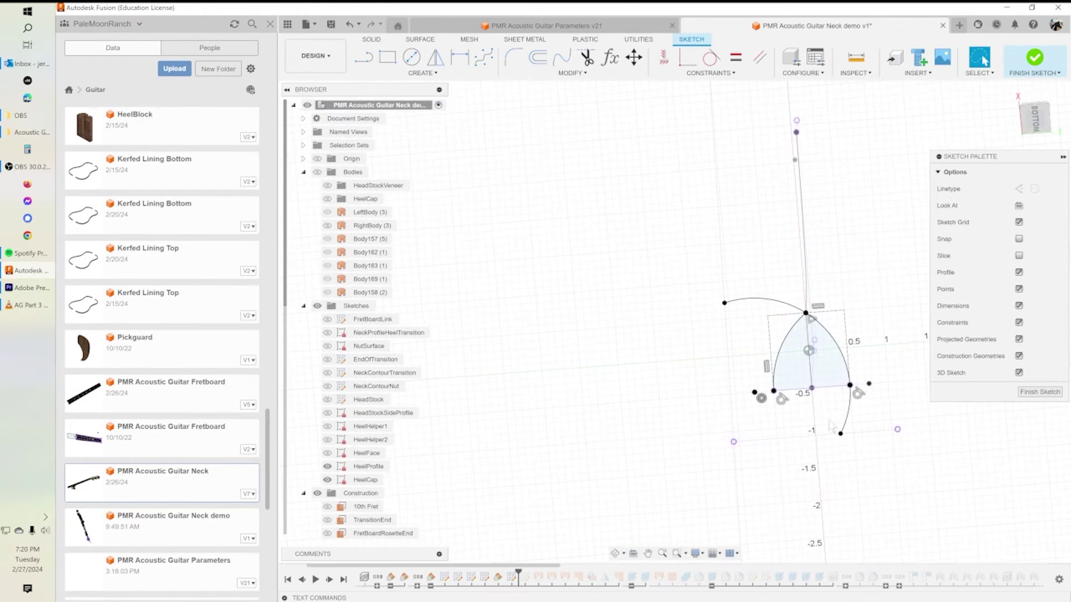
mouse_move(798, 375)
middle_mouse_down()
mouse_move(676, 339)
mouse_move(675, 322)
middle_mouse_up()
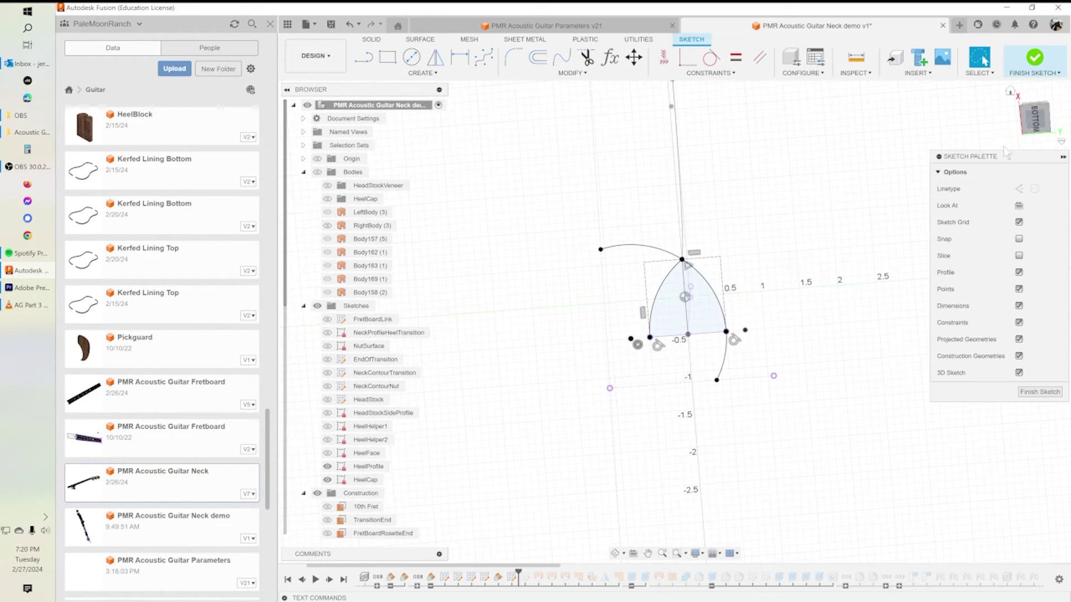
left_click(1038, 116)
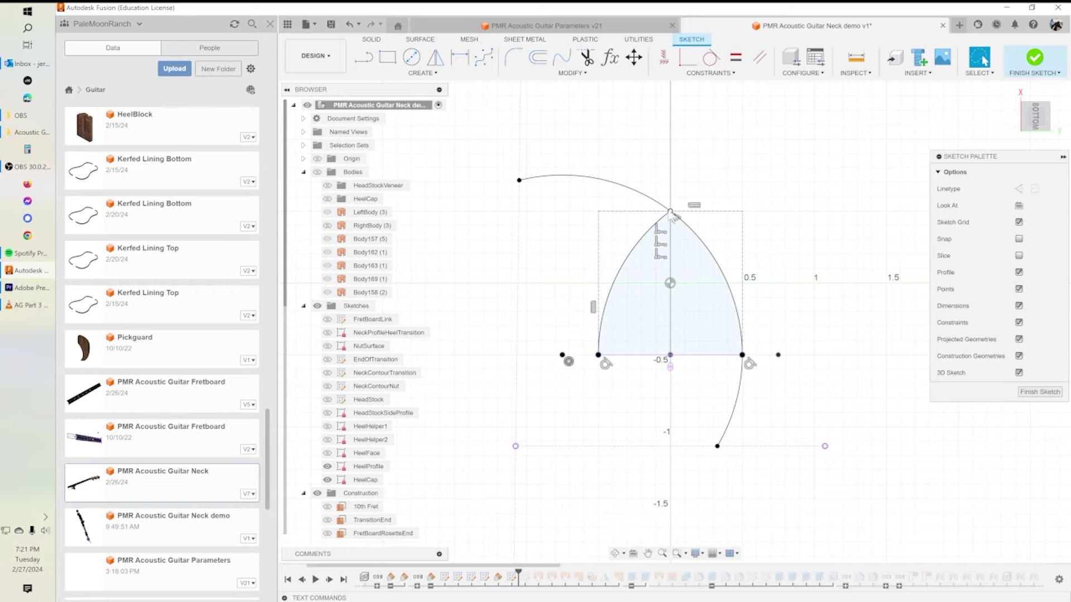
left_click(662, 233)
left_click(1040, 391)
Step: Show the HeelCap sketch and start a new sketch on the HeelCap construction plane
scroll(703, 318, "down", 3)
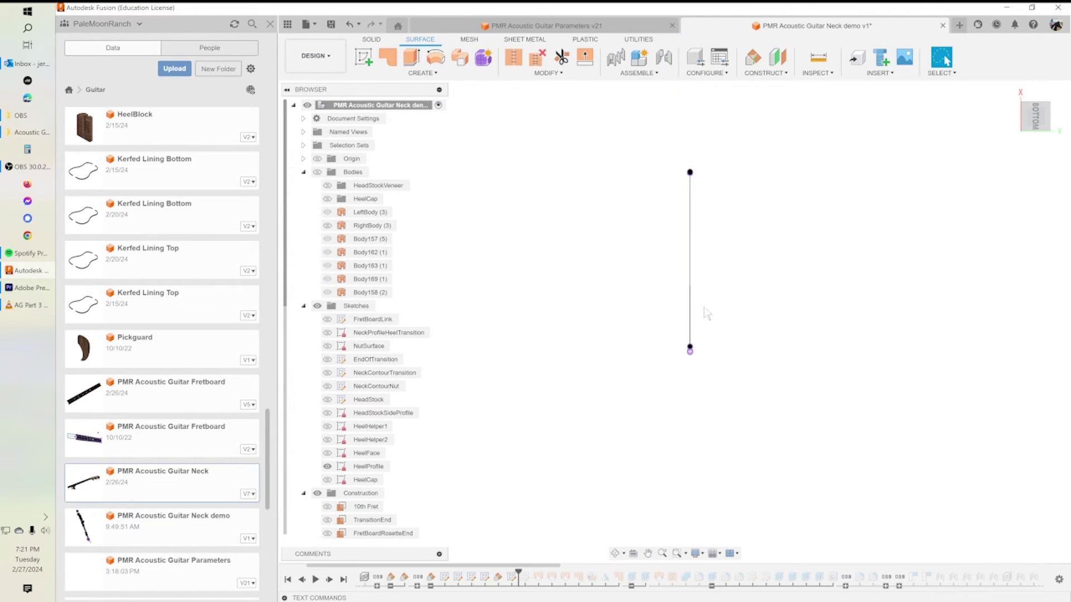
scroll(701, 307, "up", 1)
middle_click_drag(701, 307, 671, 367)
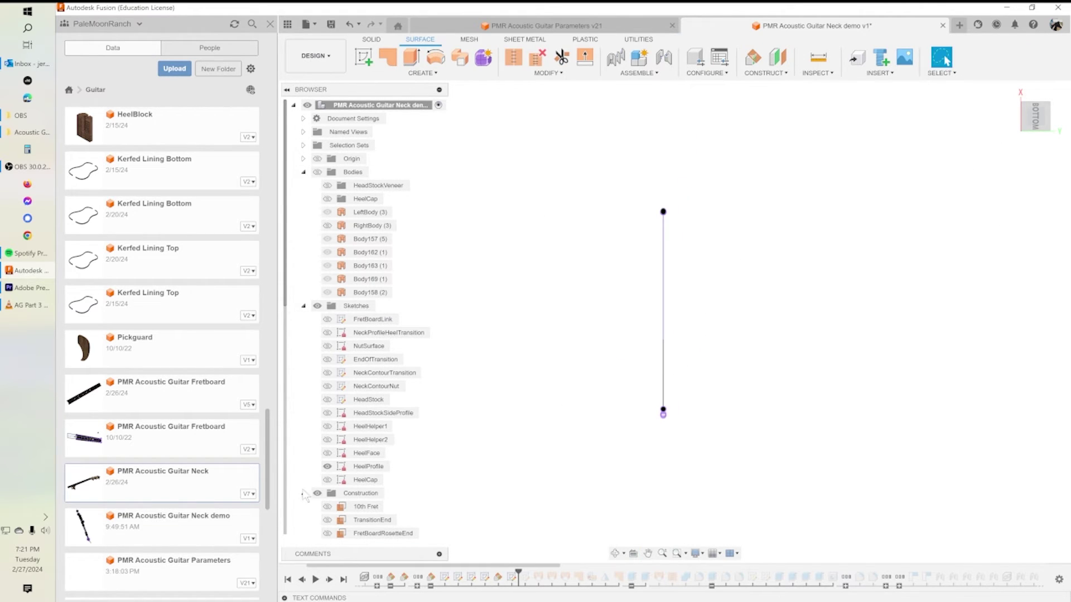
left_click(329, 468)
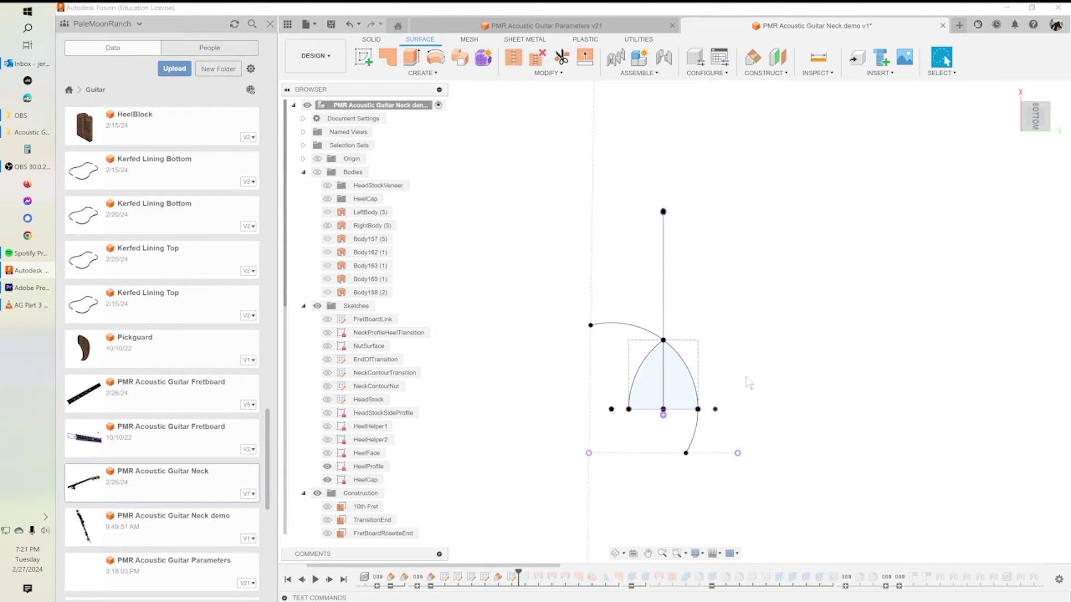
left_click(364, 58)
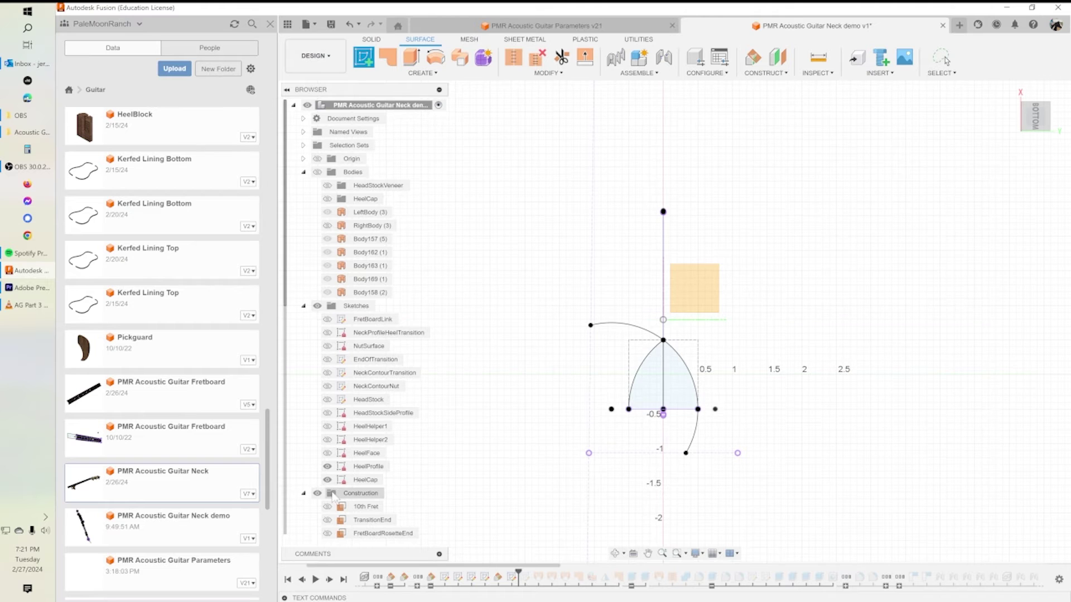
scroll(350, 516, "down", 2)
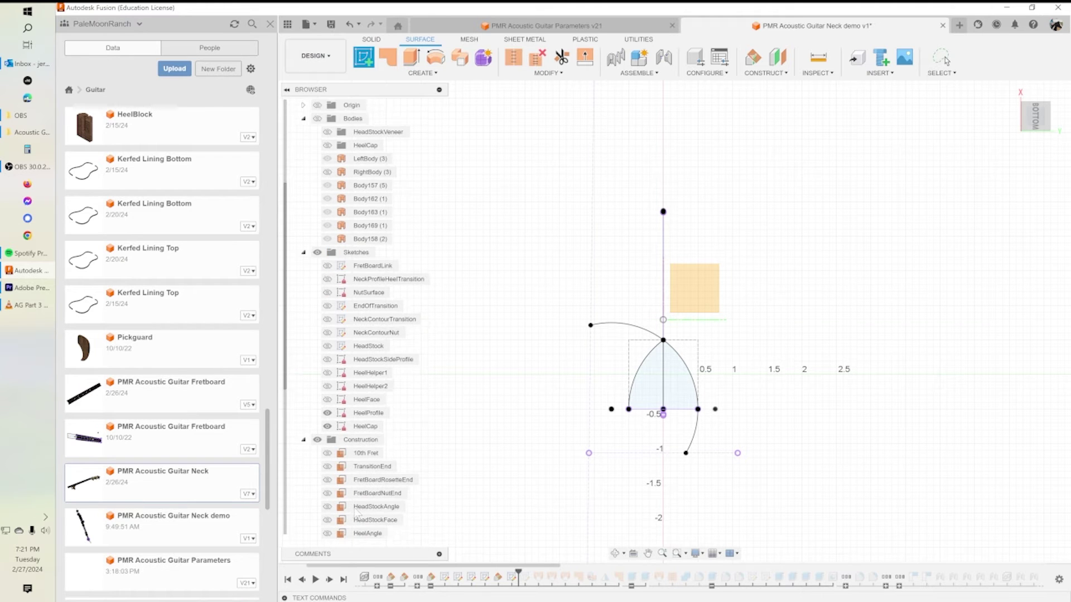
left_click(327, 520)
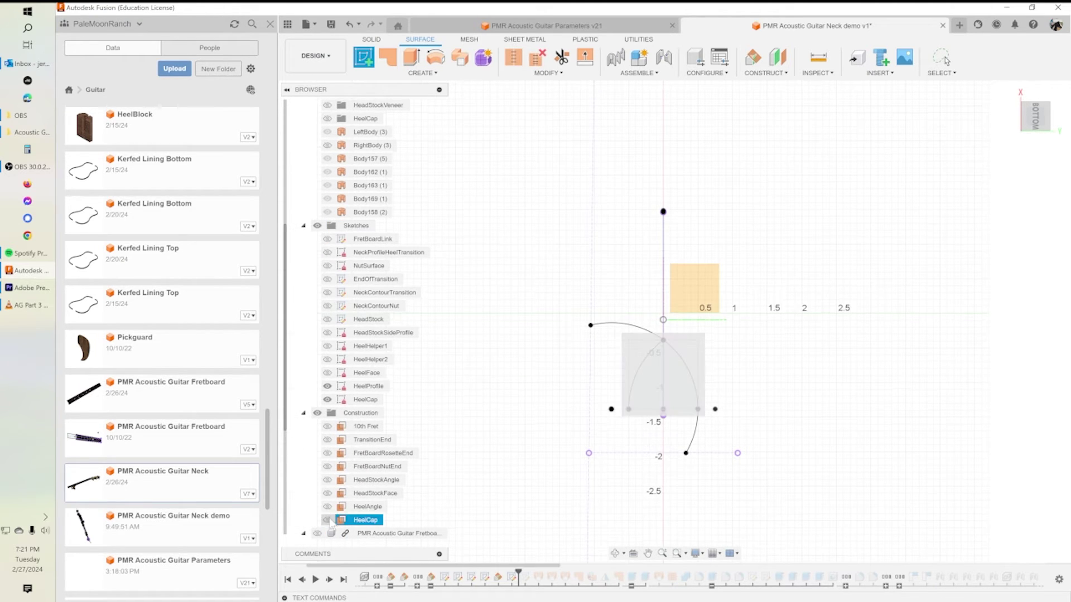
left_click(690, 353)
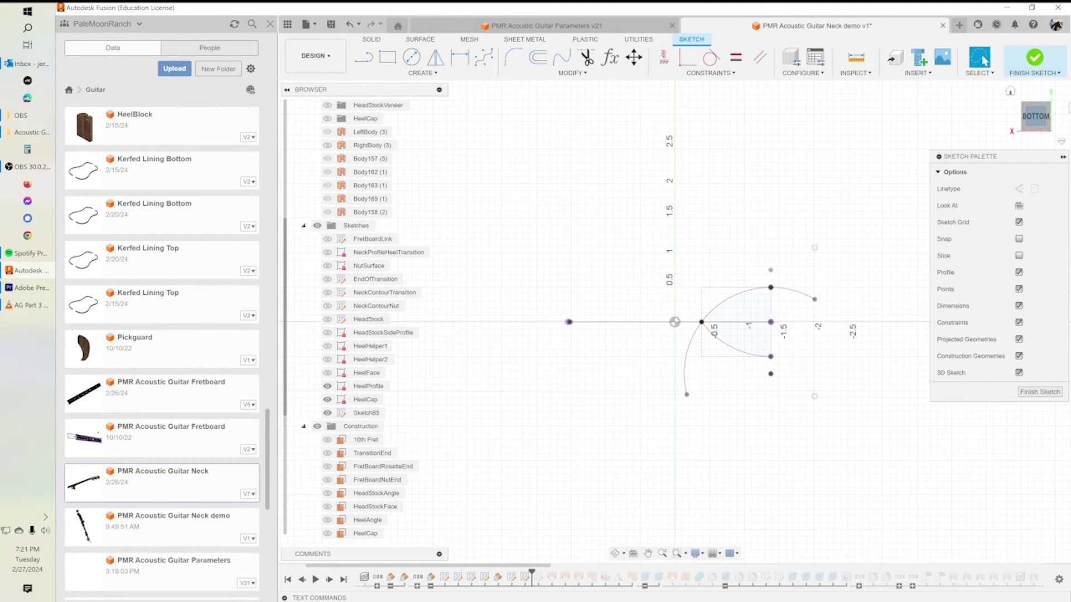
Step: Turn the new sketch's view so the heel points upward, and hide the HeelCap and HeelProfile sketches
left_click(1063, 101)
scroll(687, 421, "up", 5)
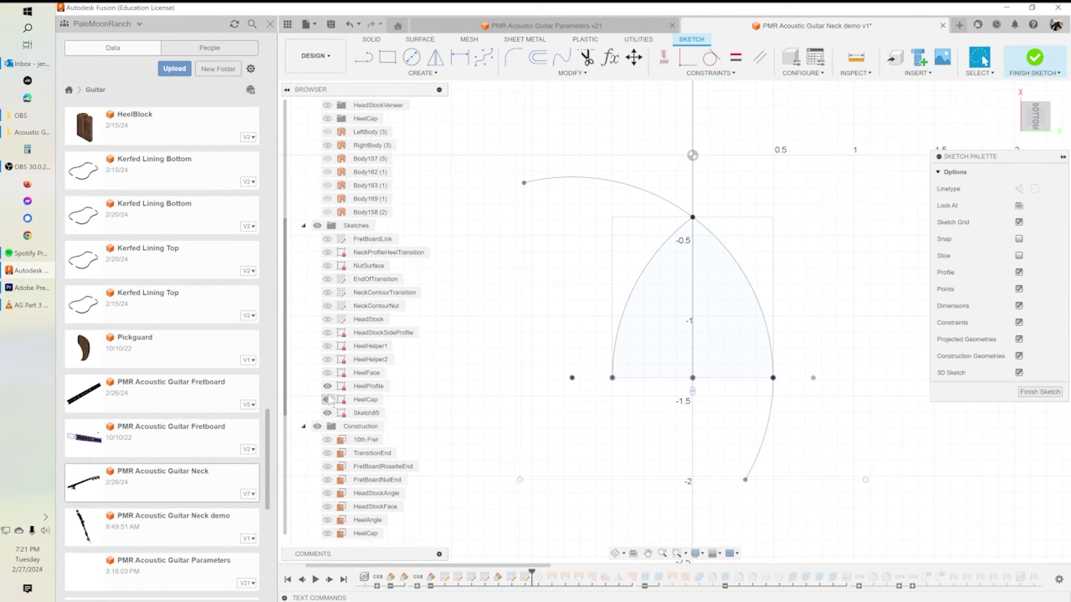
left_click(330, 399)
left_click(327, 399)
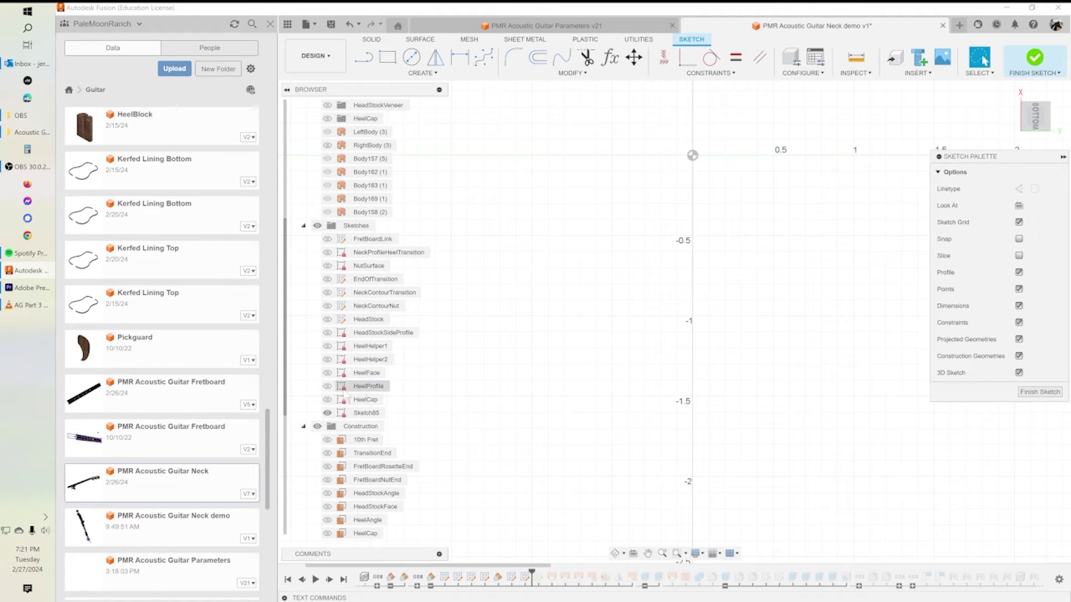
middle_click_drag(547, 377, 554, 376)
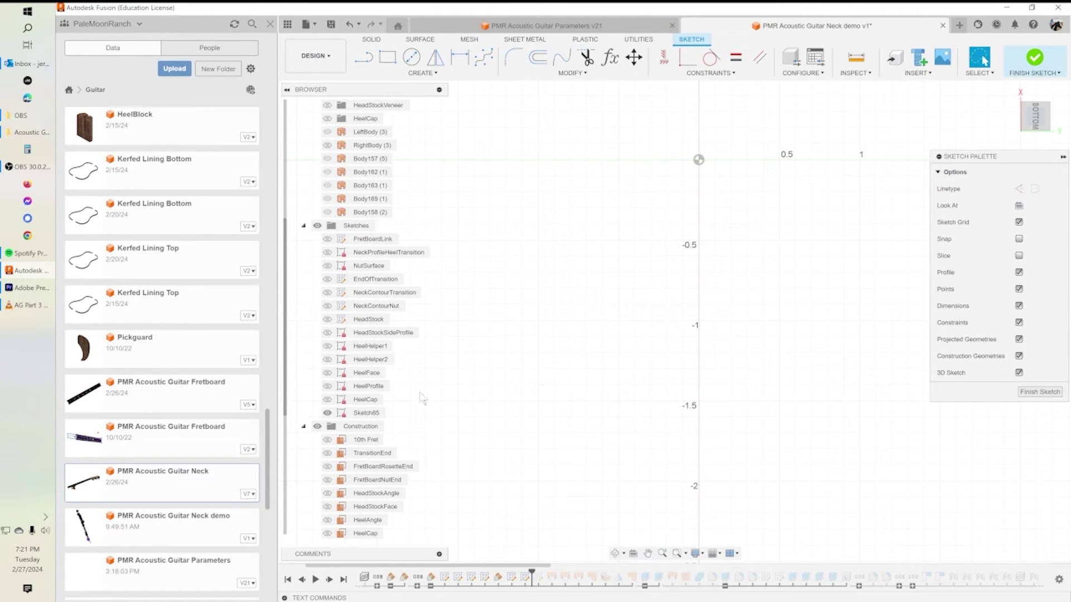
Step: Show the HeelProfile, HeelFace and FretBoardLink sketches as reference geometry for the new sketch
left_click(328, 387)
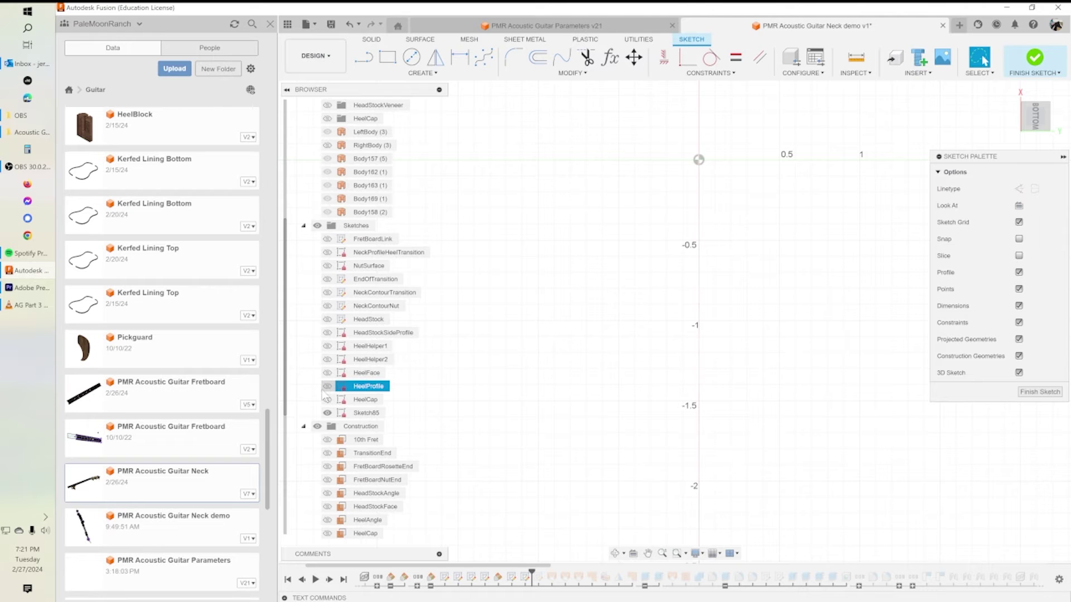
left_click(327, 387)
left_click(330, 374)
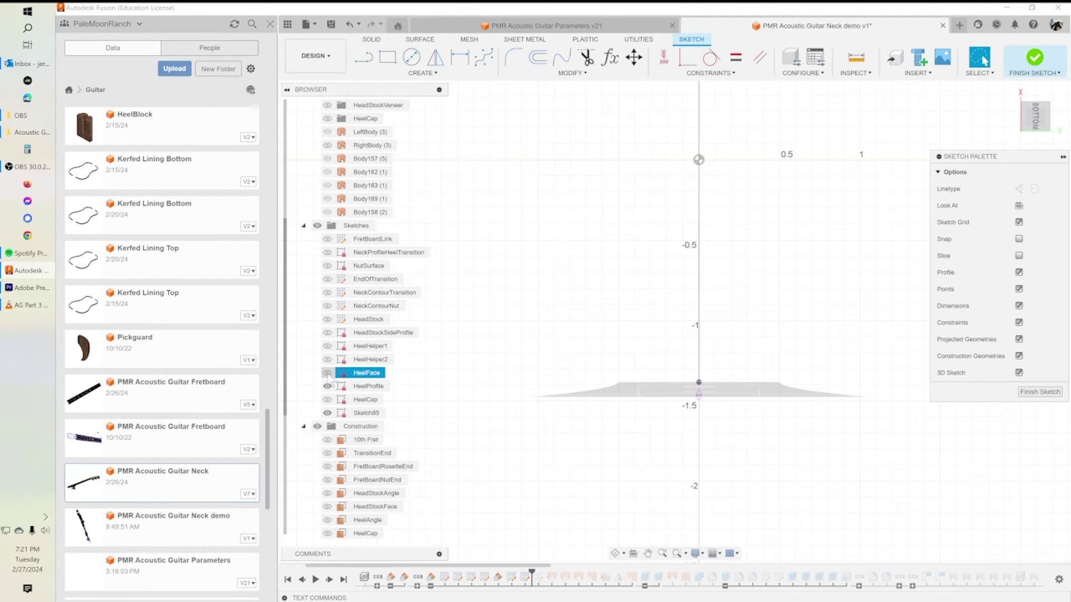
left_click(328, 373)
left_click(328, 240)
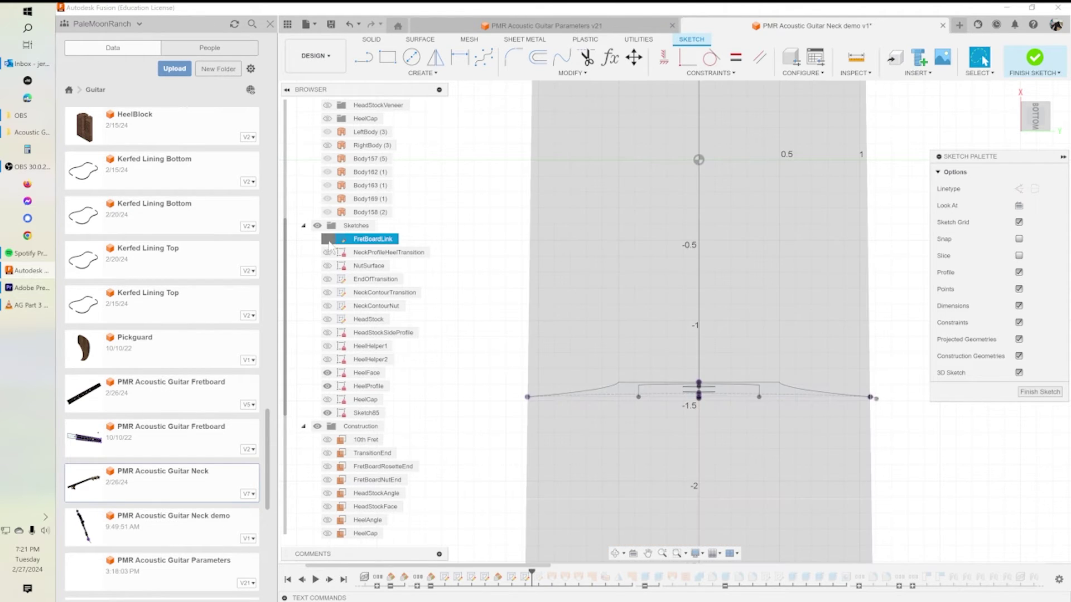
left_click(328, 239)
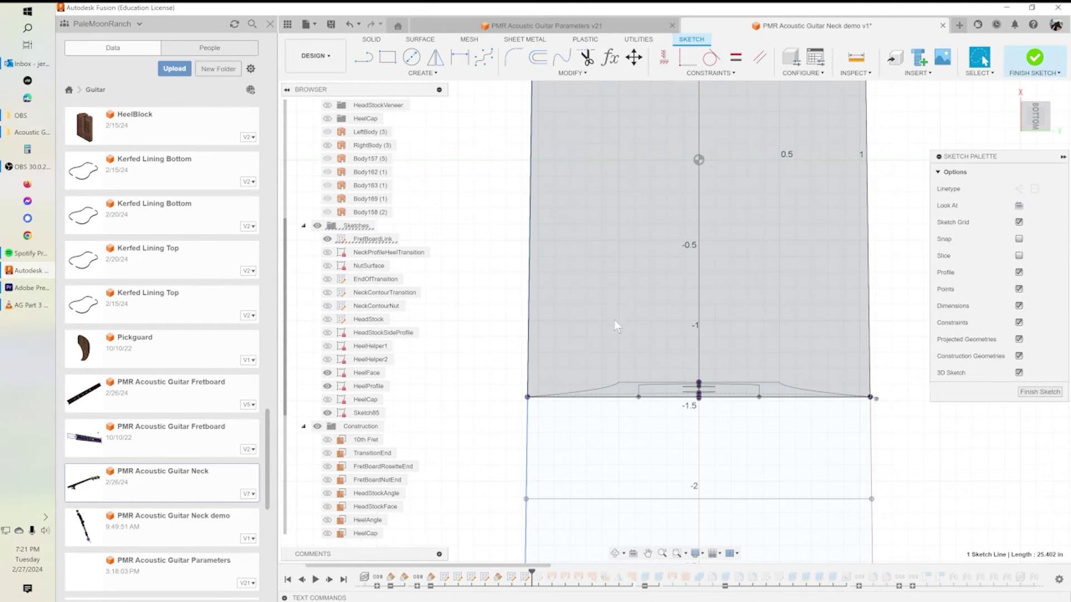
Step: Project the fretboard's long side line and cross line, the HeelFace straight edge, and the HeelProfile bottom line's end point into the sketch
key("p")
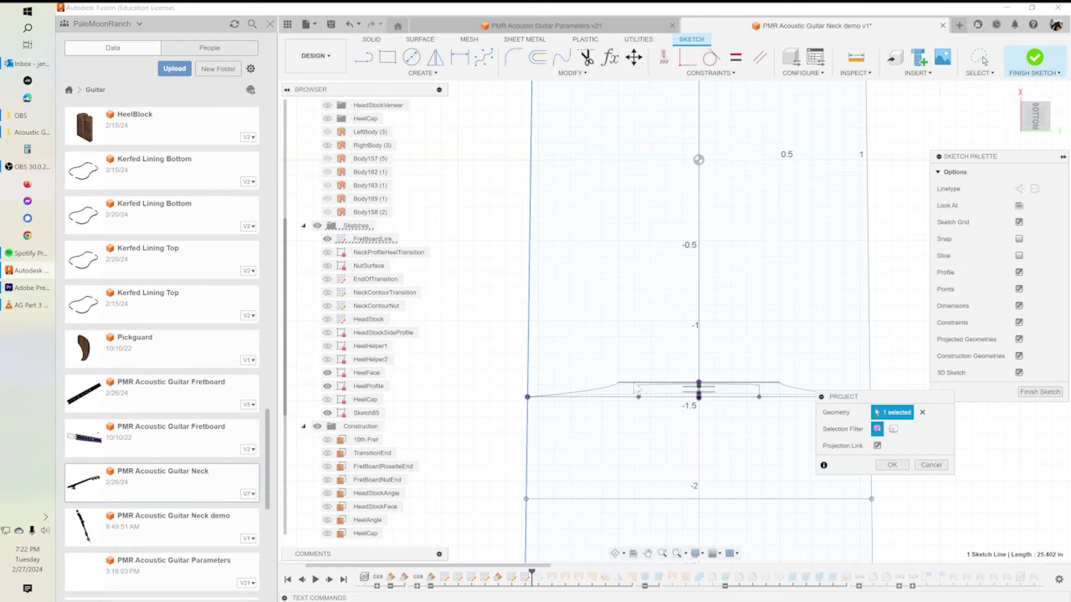
middle_click_drag(633, 385, 633, 311)
left_click(669, 334)
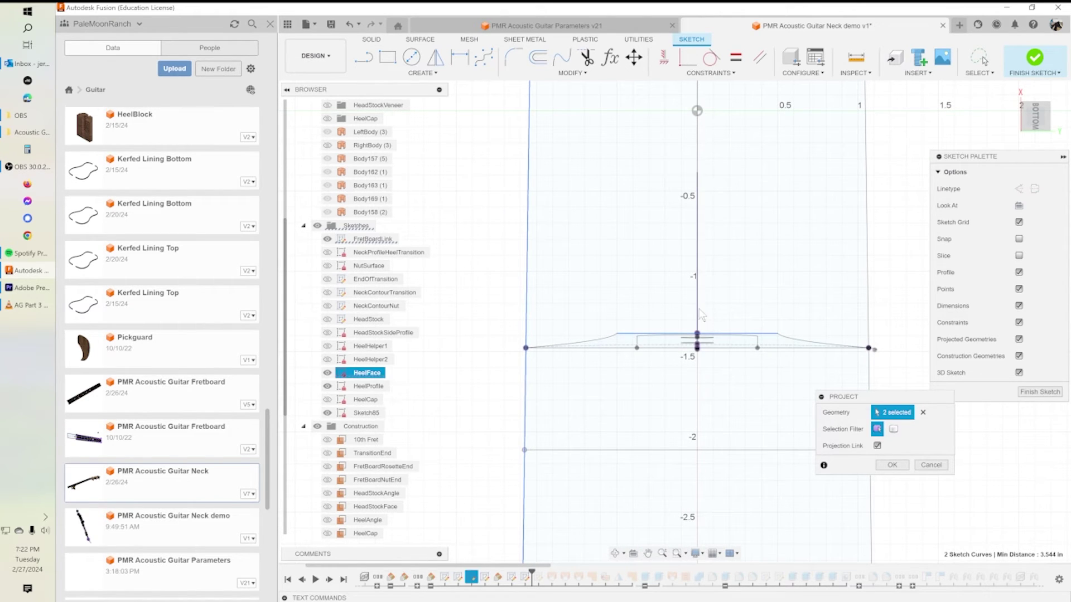
mouse_move(702, 306)
middle_mouse_down()
mouse_move(754, 308)
mouse_move(770, 292)
middle_mouse_up()
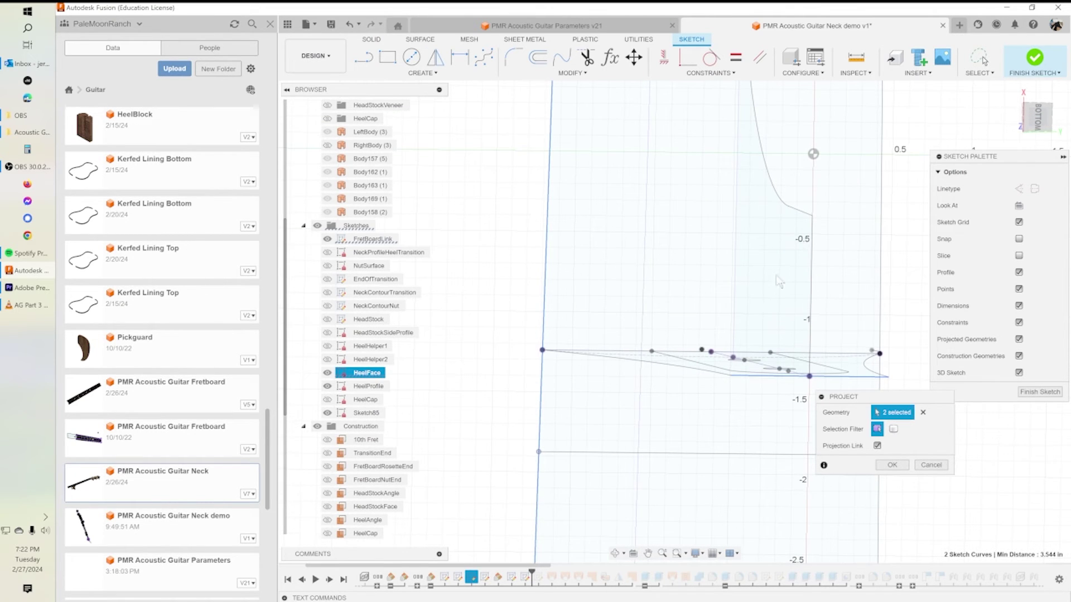
left_click(814, 231)
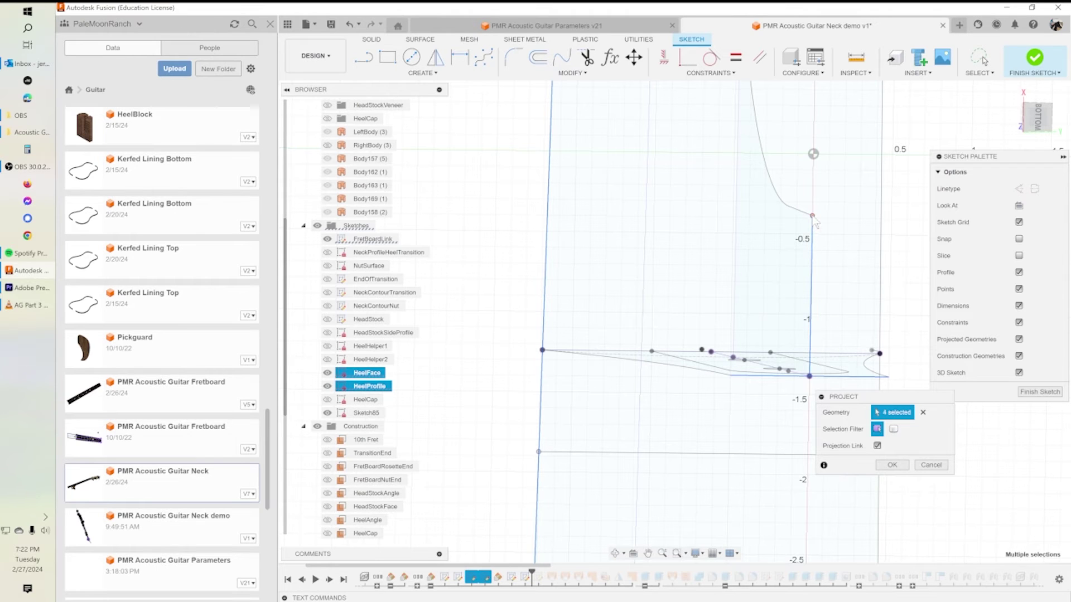
left_click(814, 257)
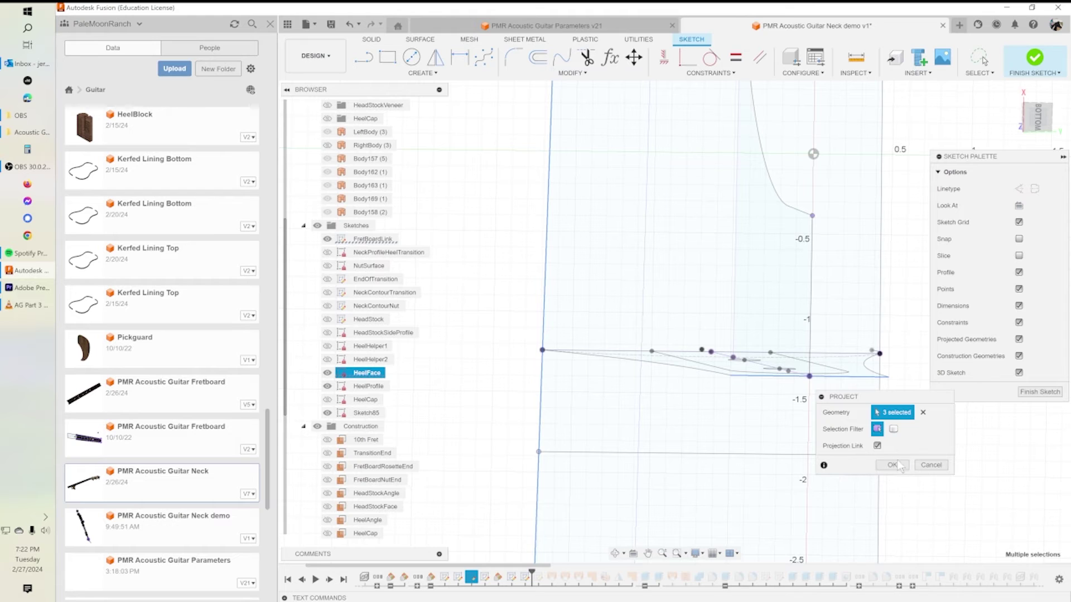
left_click(726, 455)
left_click(891, 465)
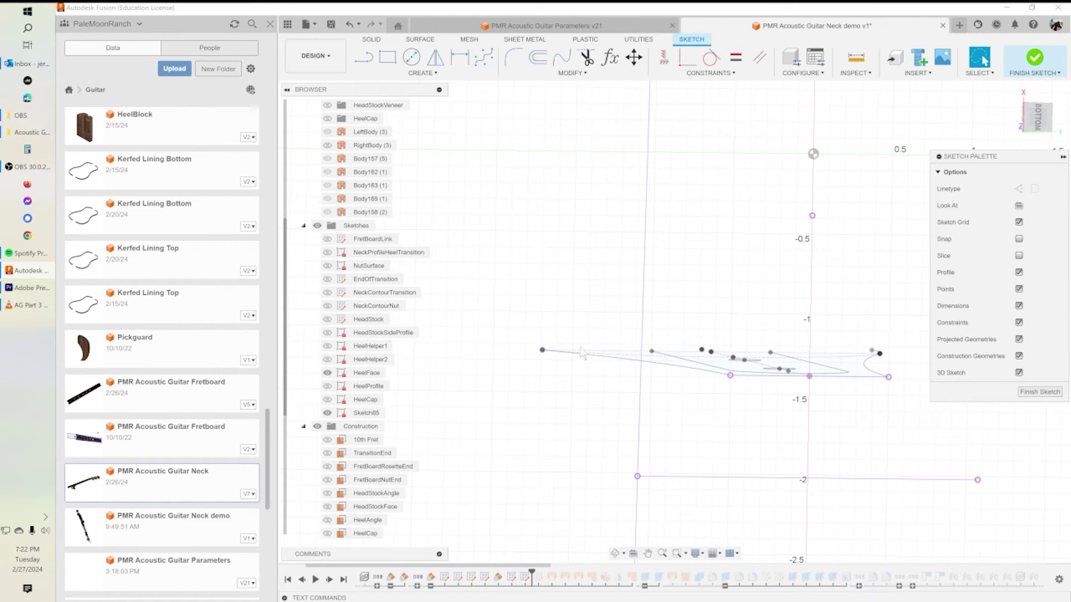
Step: Hide the HeelFace sketch, leaving only the active sketch's projected geometry displayed
left_click(327, 373)
middle_click_drag(585, 341, 562, 340, "shift")
scroll(563, 346, "down", 5)
middle_click_drag(731, 347, 677, 316)
scroll(667, 320, "up", 4)
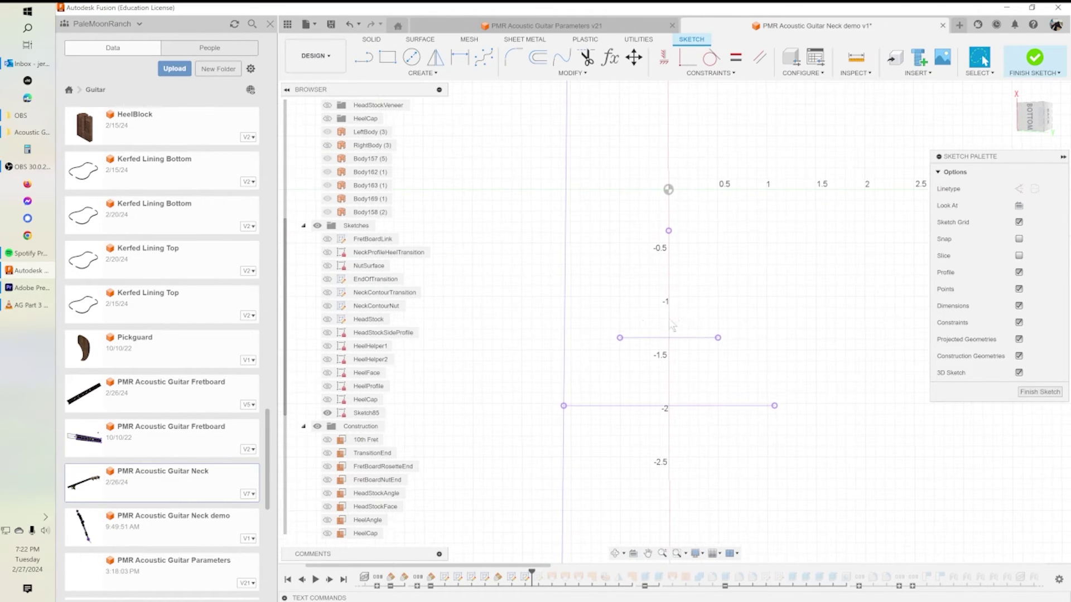
Step: Sketch three construction lines forming a box above the projected HeelFace edge, from one endpoint to the other, with a top line about 1.18 in long
left_click(364, 57)
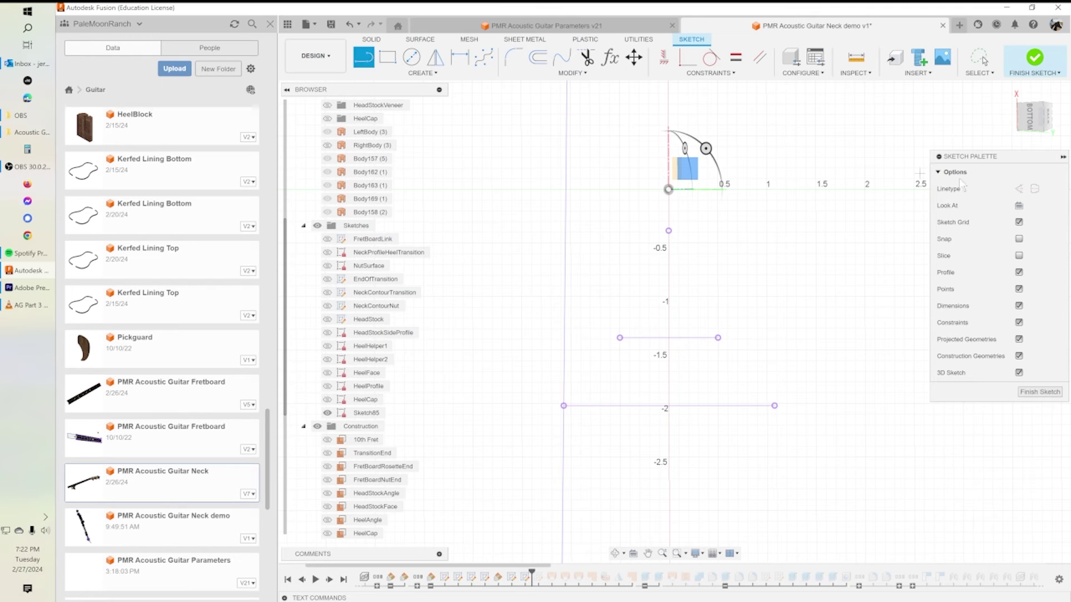
left_click(1019, 190)
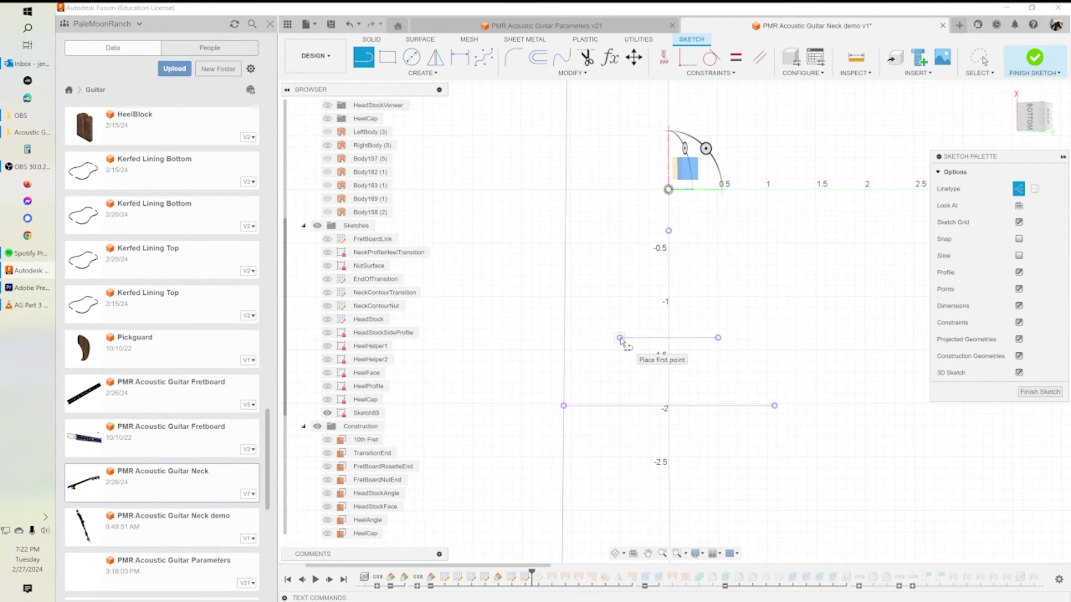
left_click(620, 338)
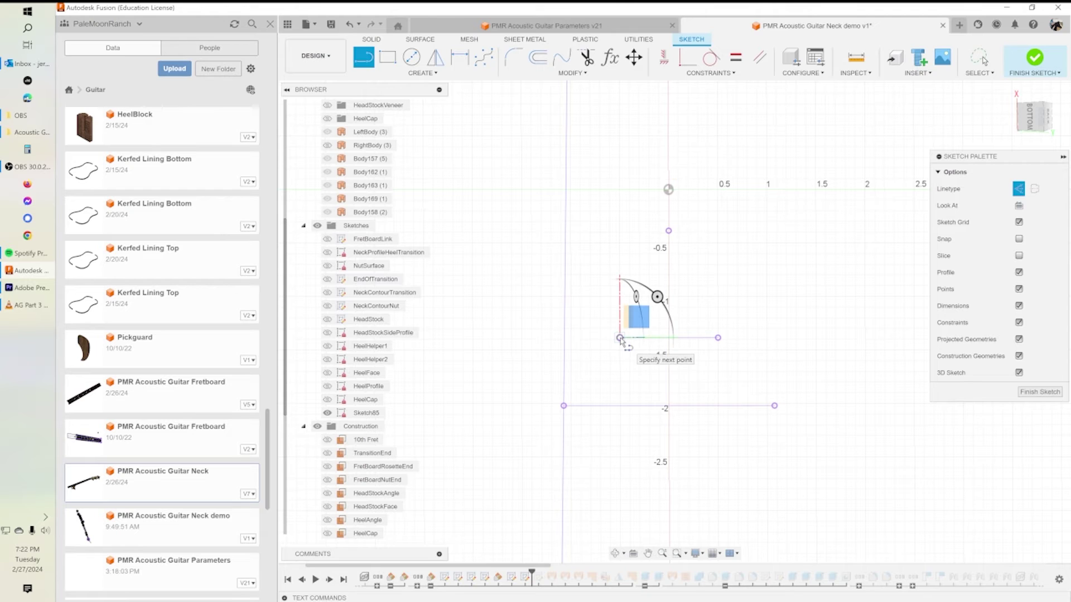
left_click(621, 231)
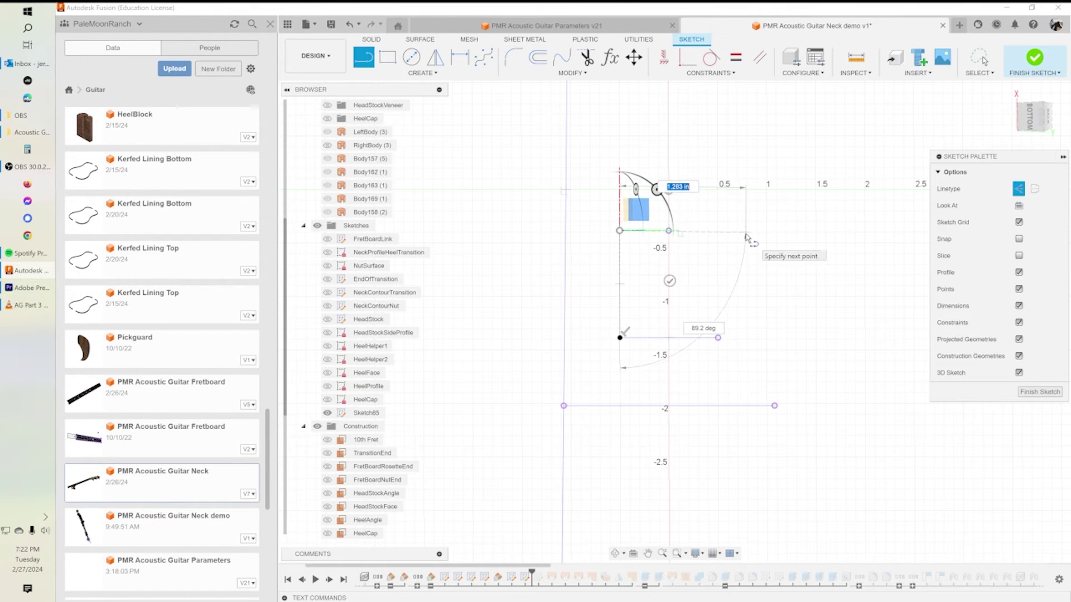
left_click(735, 244)
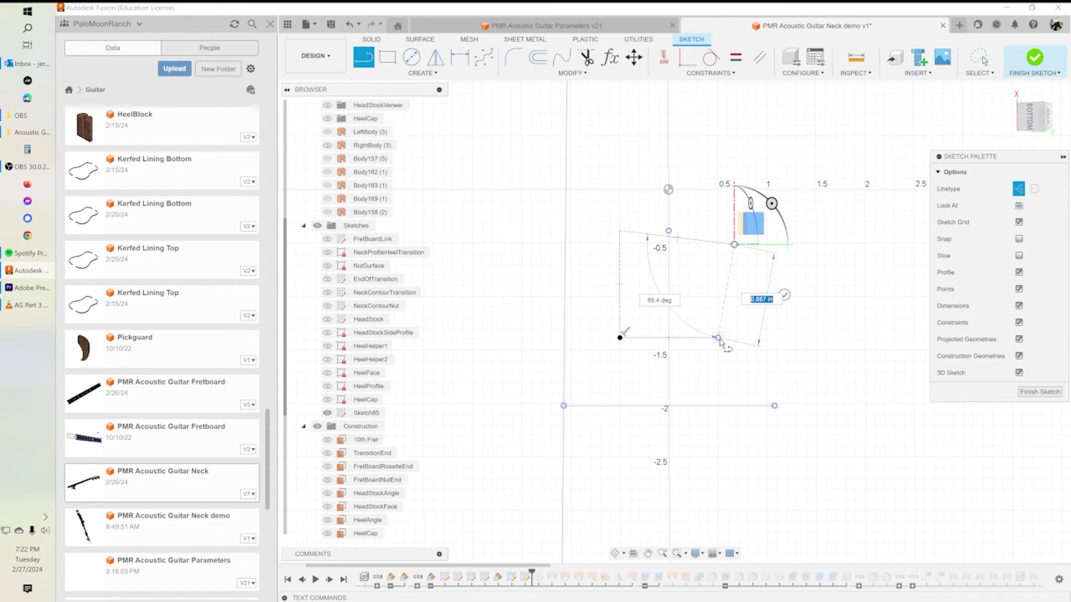
left_click(718, 338)
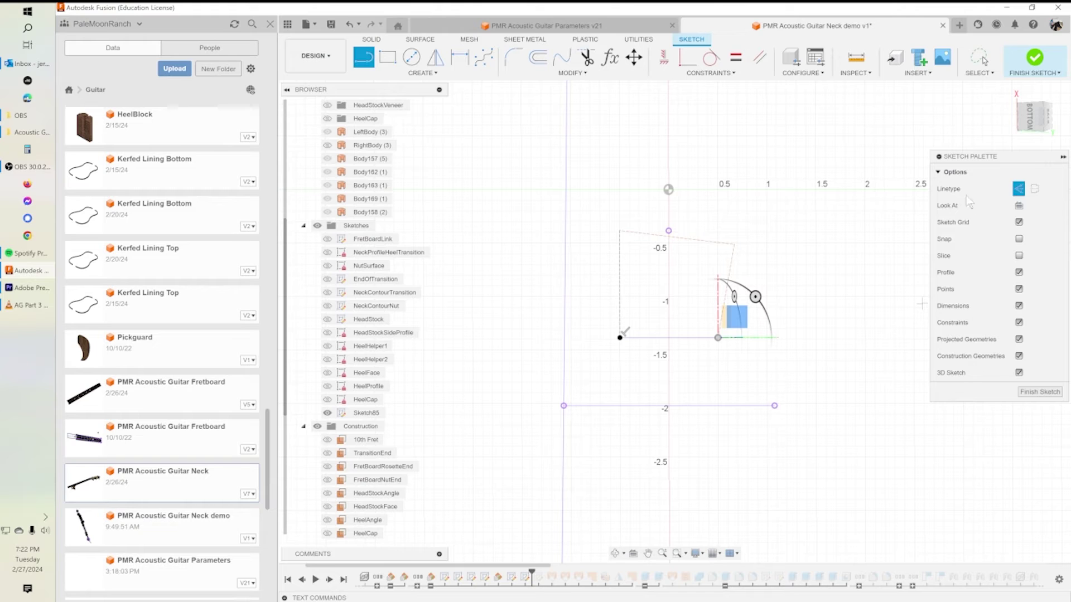
left_click(1018, 189)
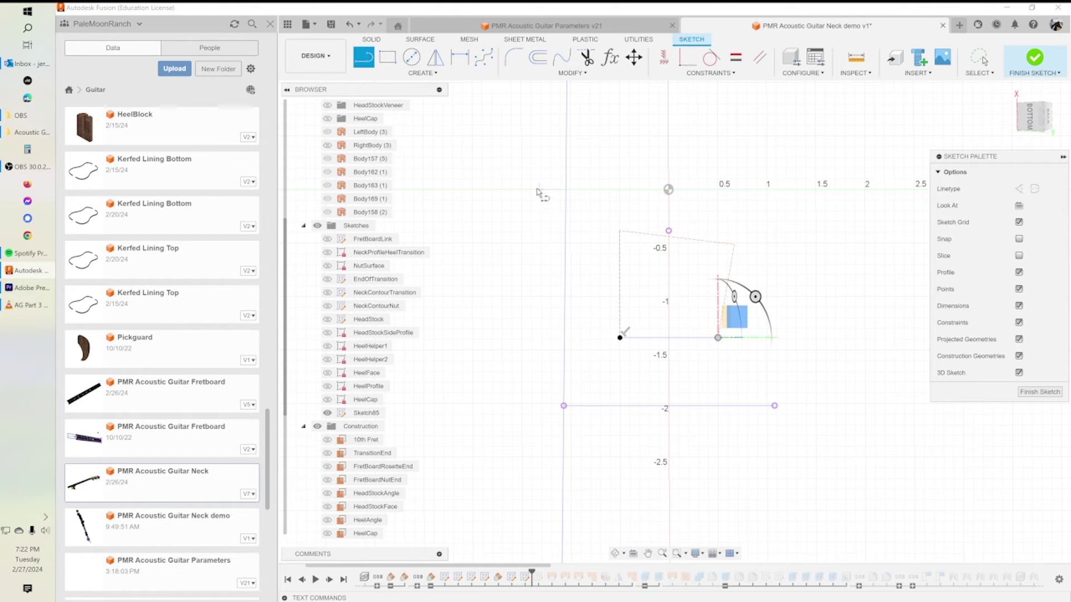
key("Escape")
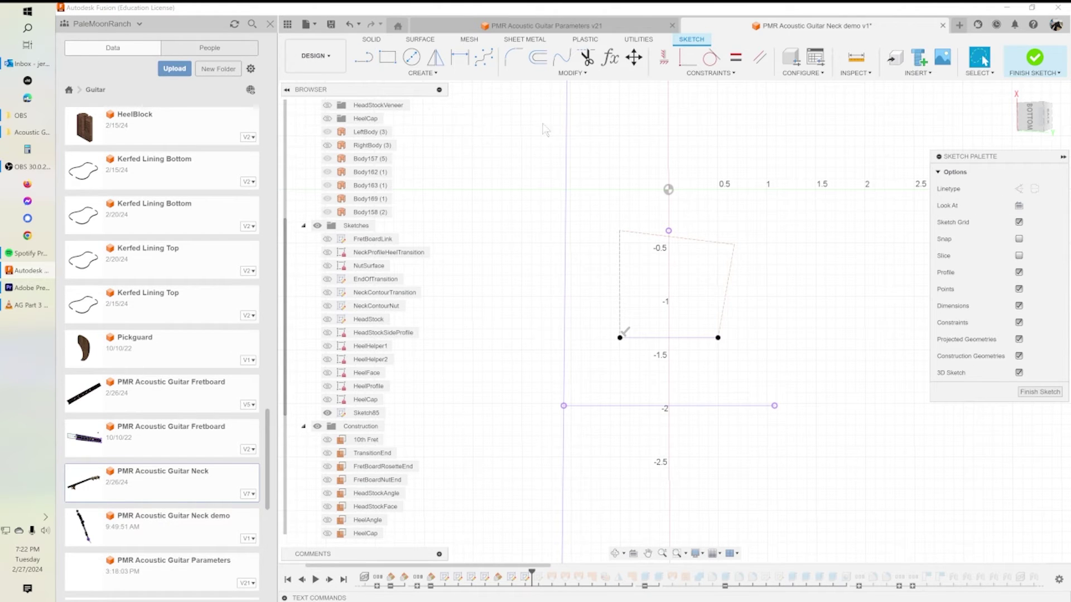
Step: Constrain the box's top construction line to horizontal and place its midpoint on the projected HeelProfile end point
left_click(698, 240)
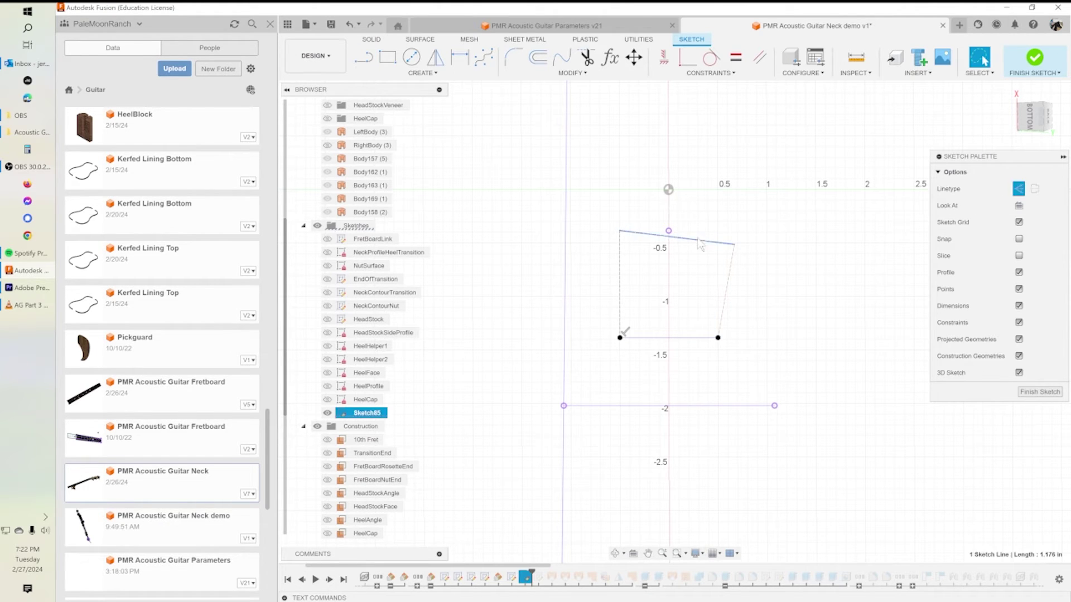
left_click(665, 58)
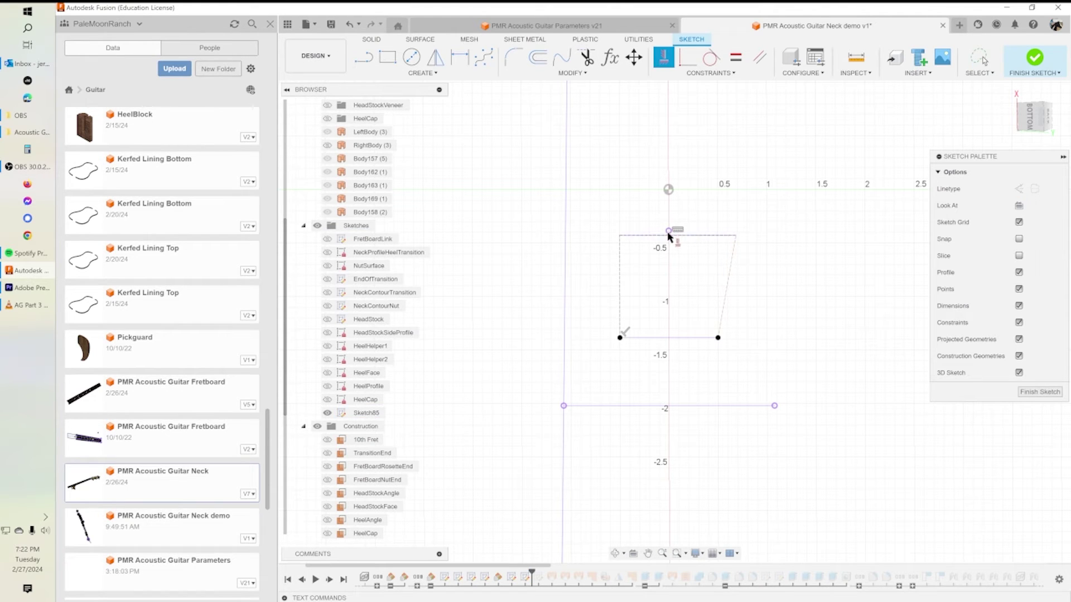
left_click(709, 74)
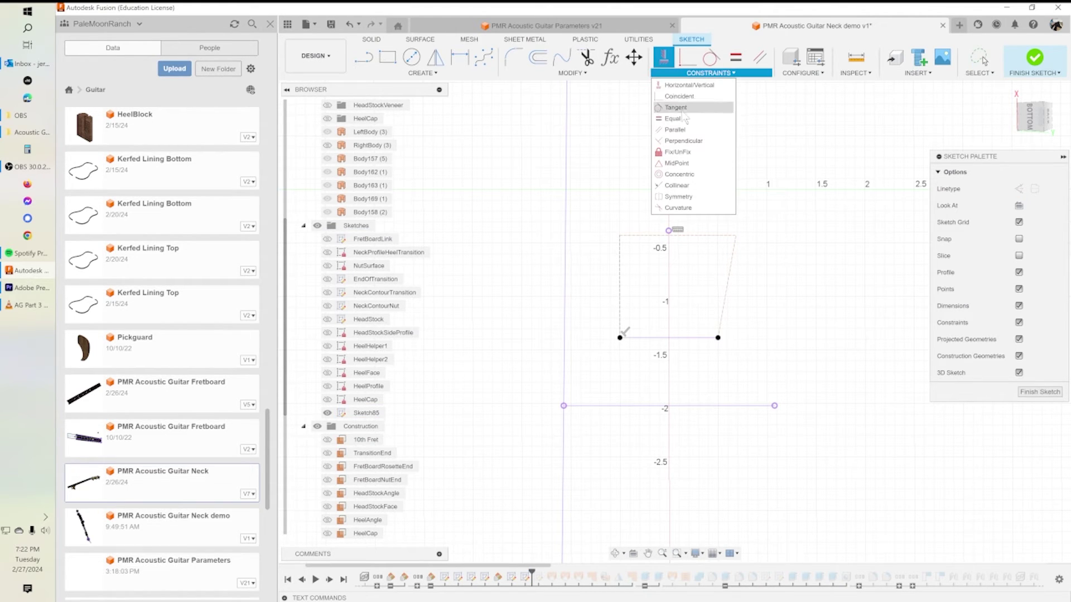
left_click(676, 163)
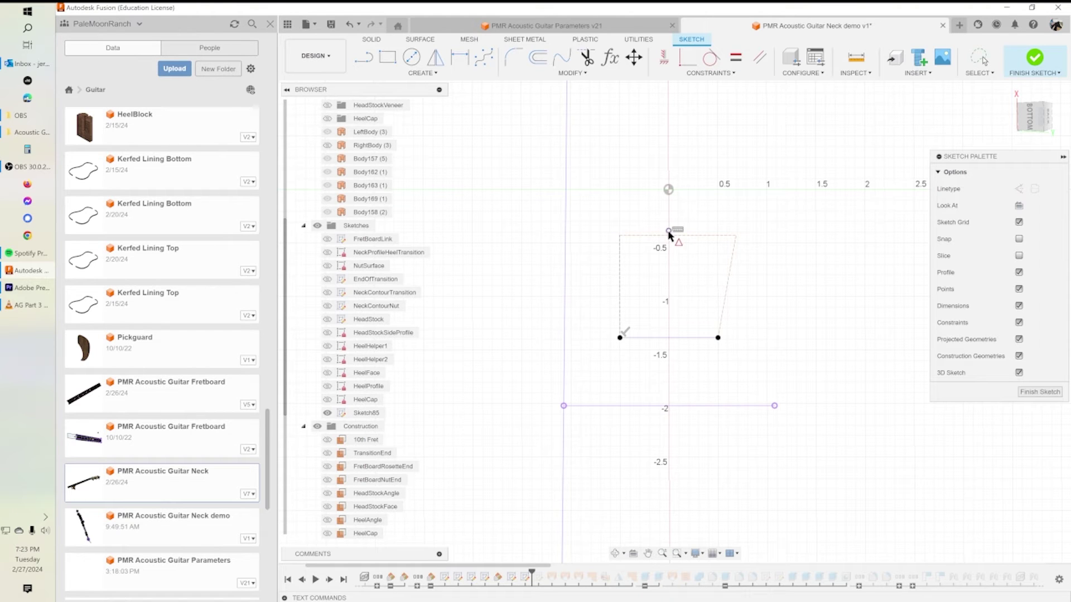
left_click(668, 234)
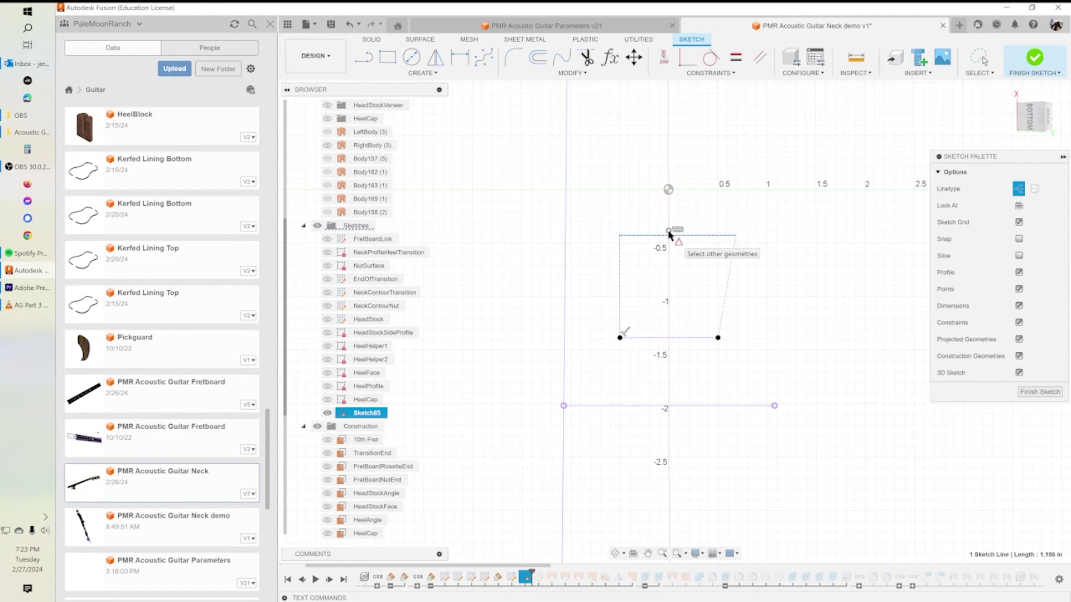
left_click(669, 231)
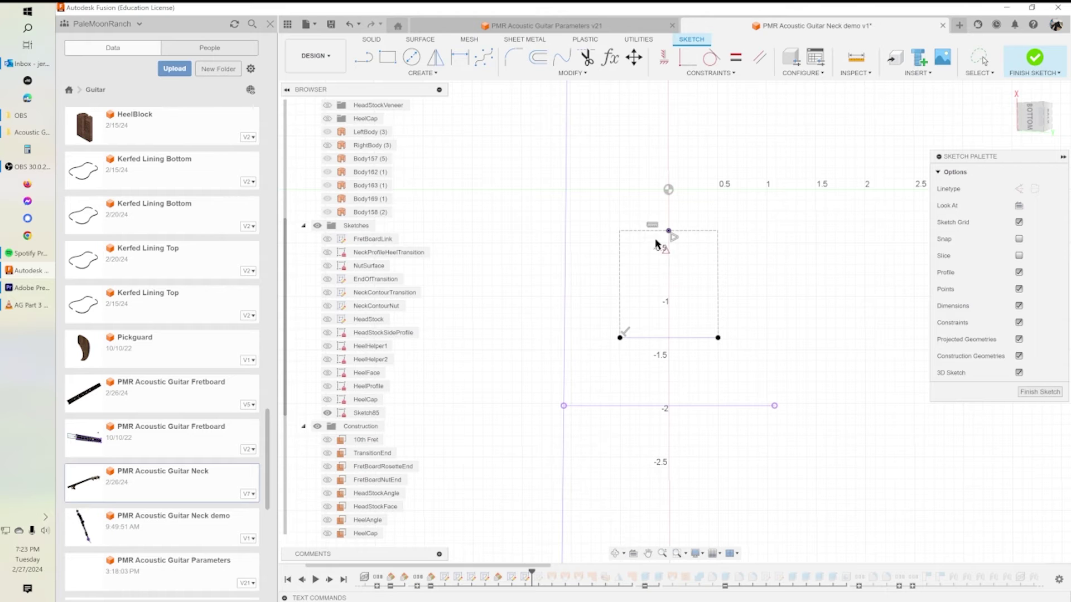
Step: Draw two 3-point arcs from the ends of the HeelFace edge to the top midpoint, each tangent to its side of the construction box
left_click(422, 73)
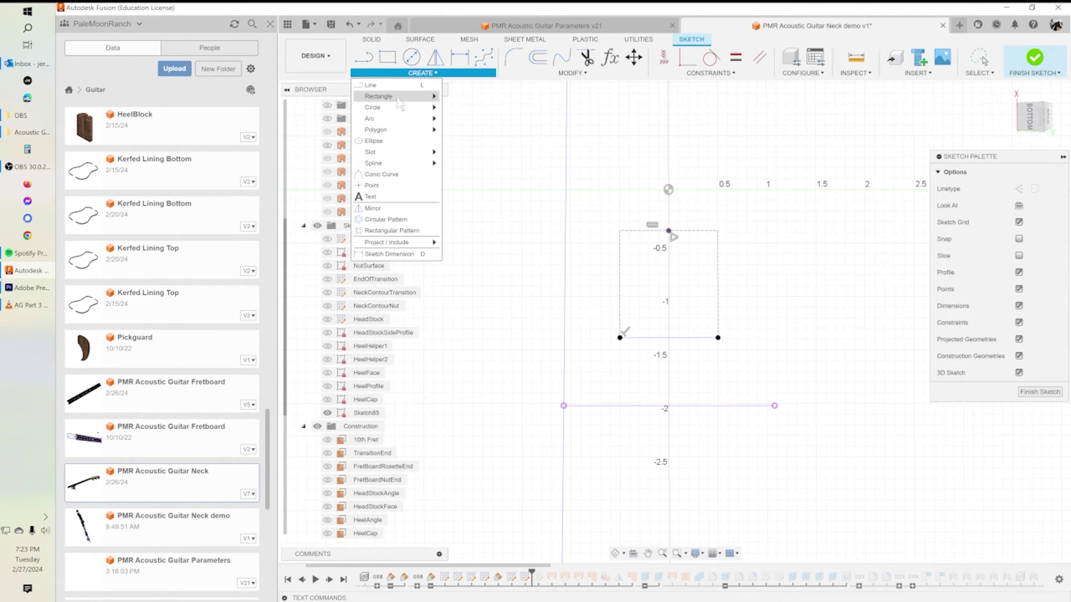
mouse_move(390, 118)
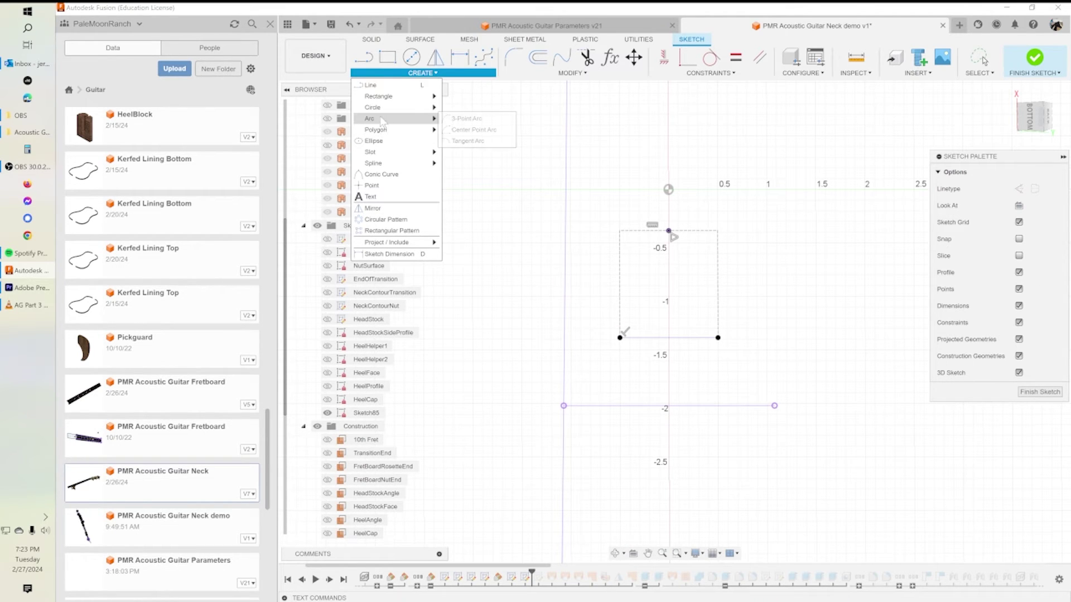
left_click(469, 127)
left_click(620, 337)
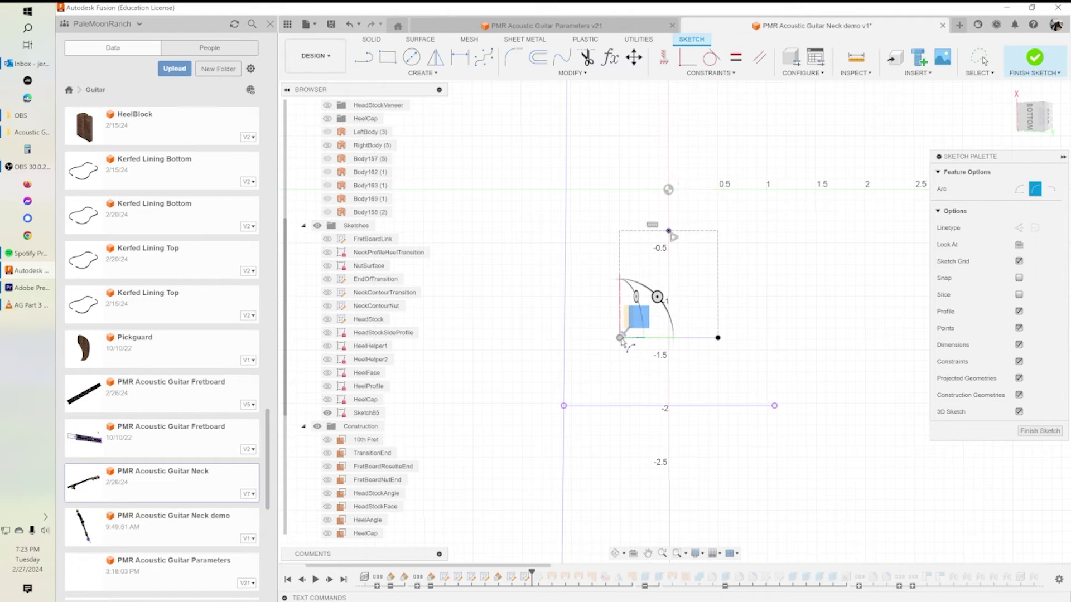
left_click(668, 230)
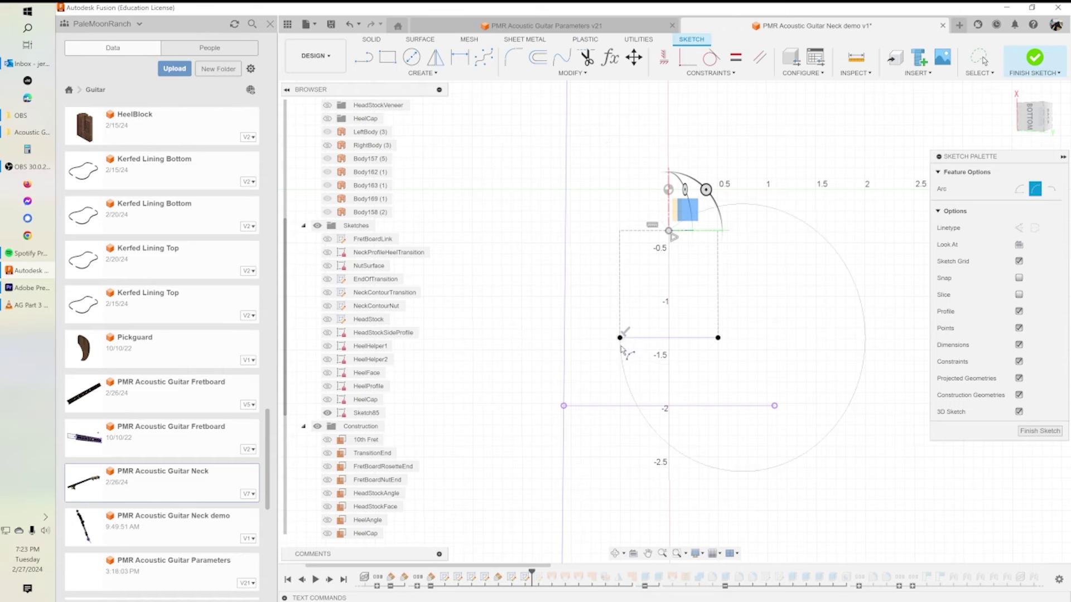
left_click(662, 248)
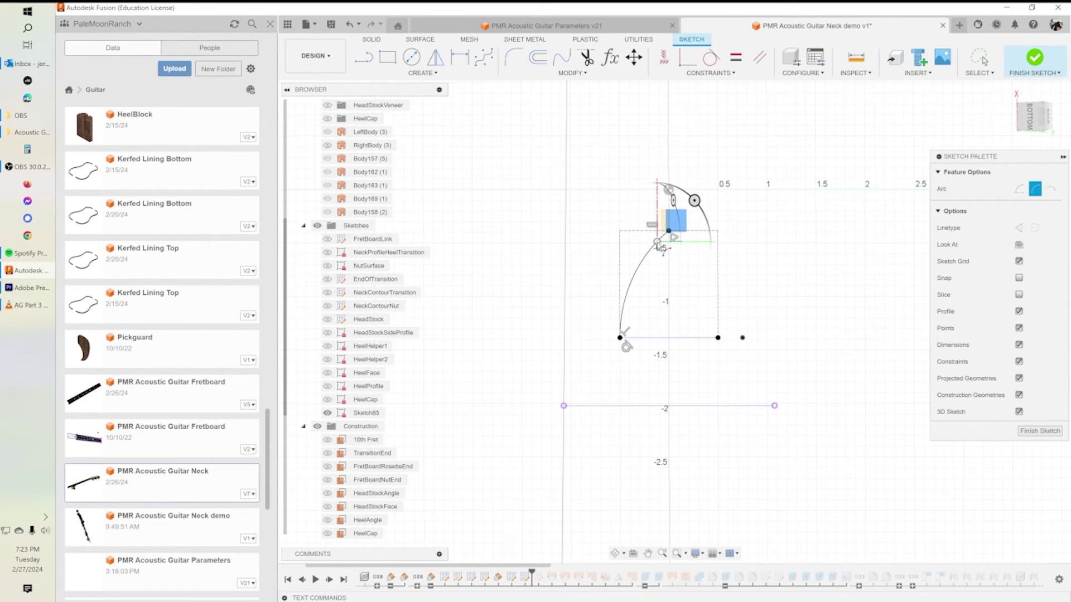
left_click(719, 337)
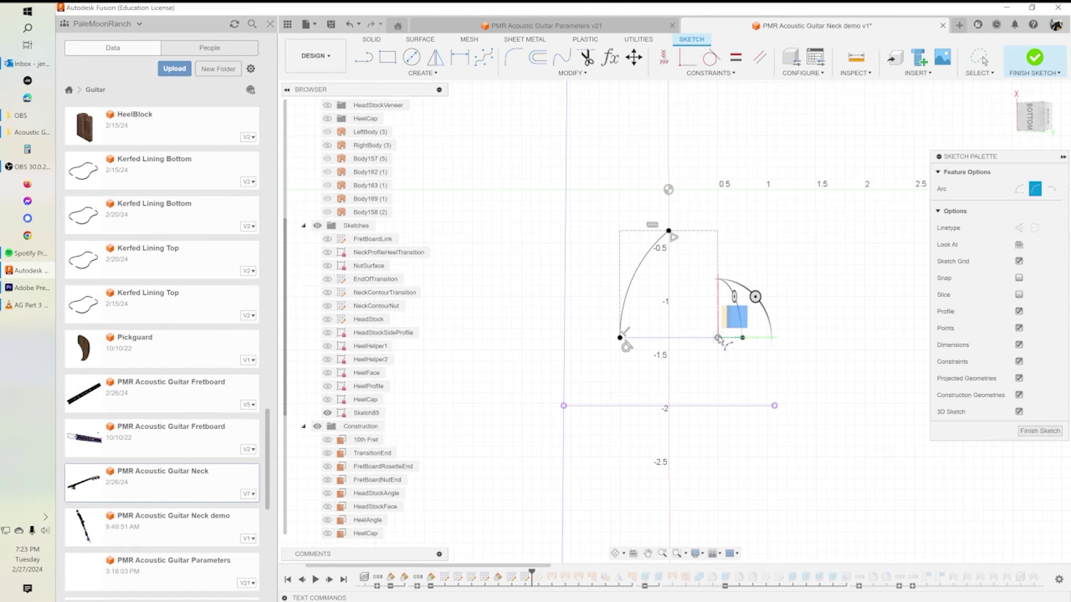
left_click(668, 231)
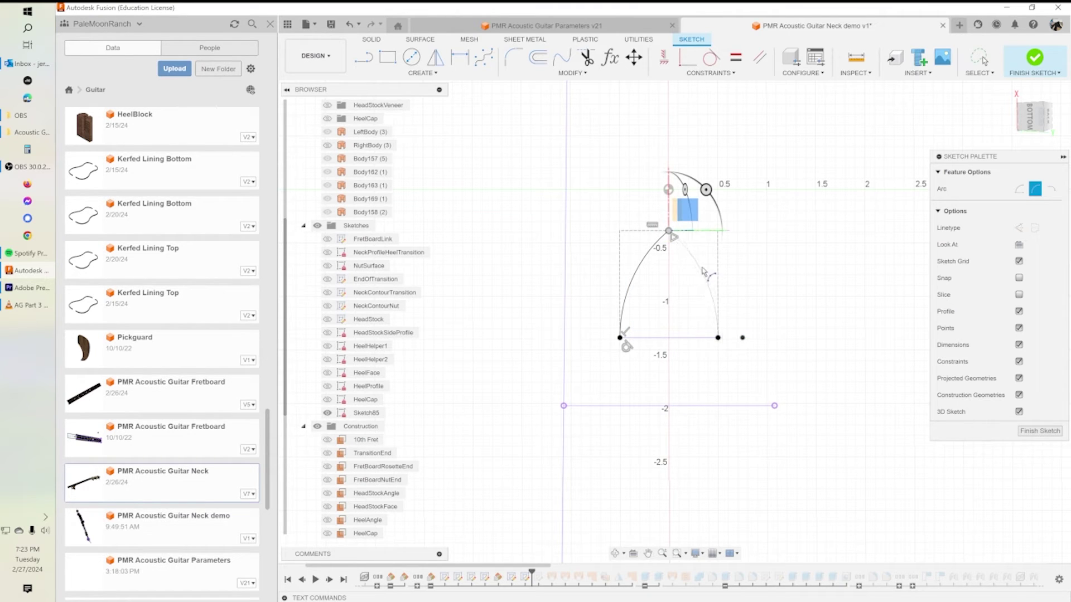
left_click(700, 269)
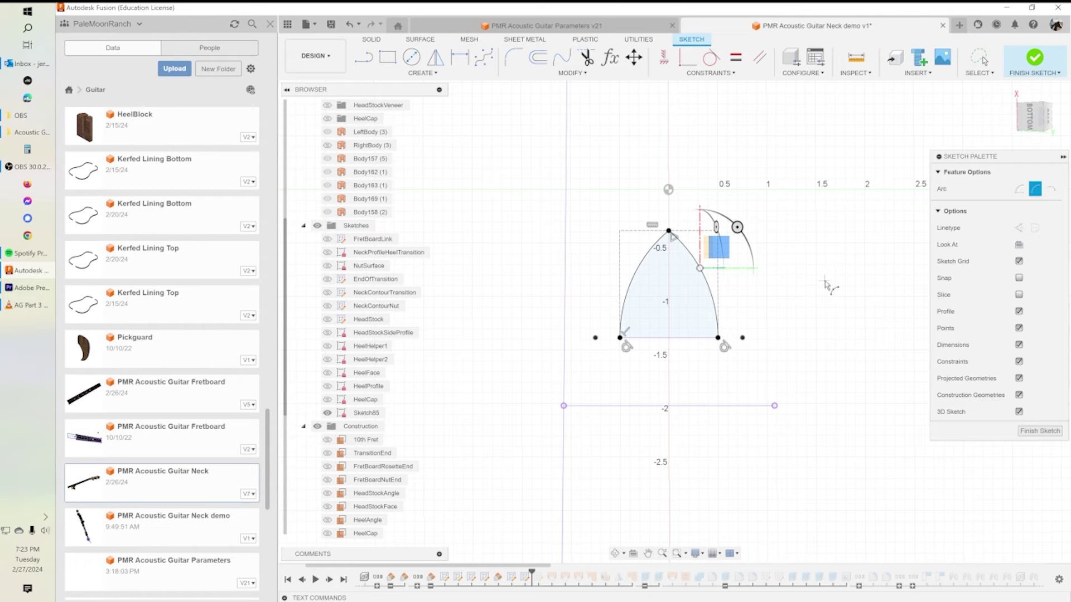
key("Escape")
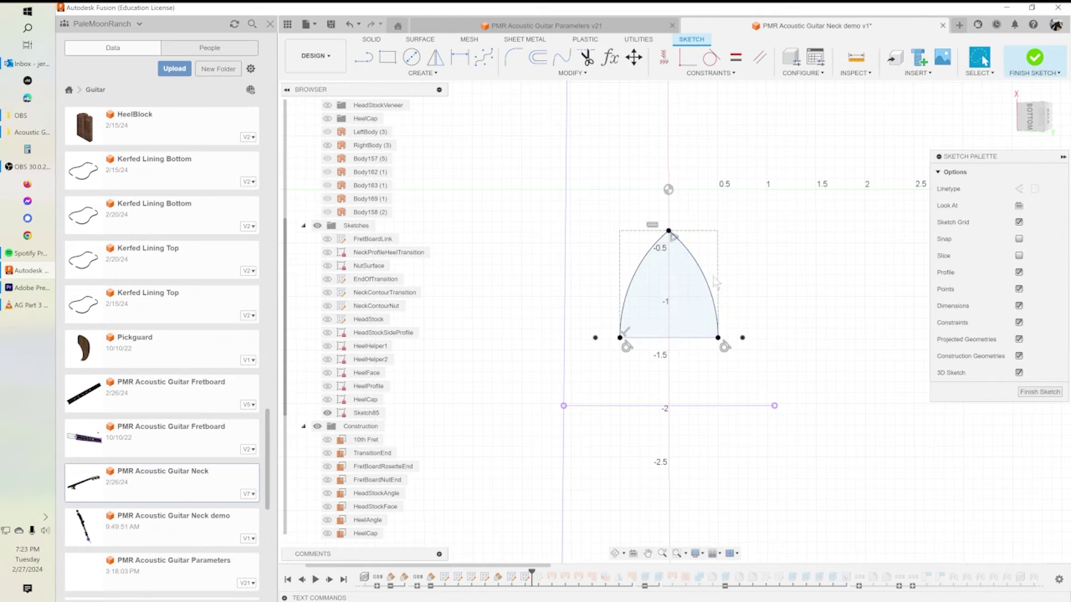
Step: Extend the right-hand arc past its peak to the fretboard side line and past its lower end to the projected cross line
left_click(576, 73)
left_click(524, 143)
left_click(703, 274)
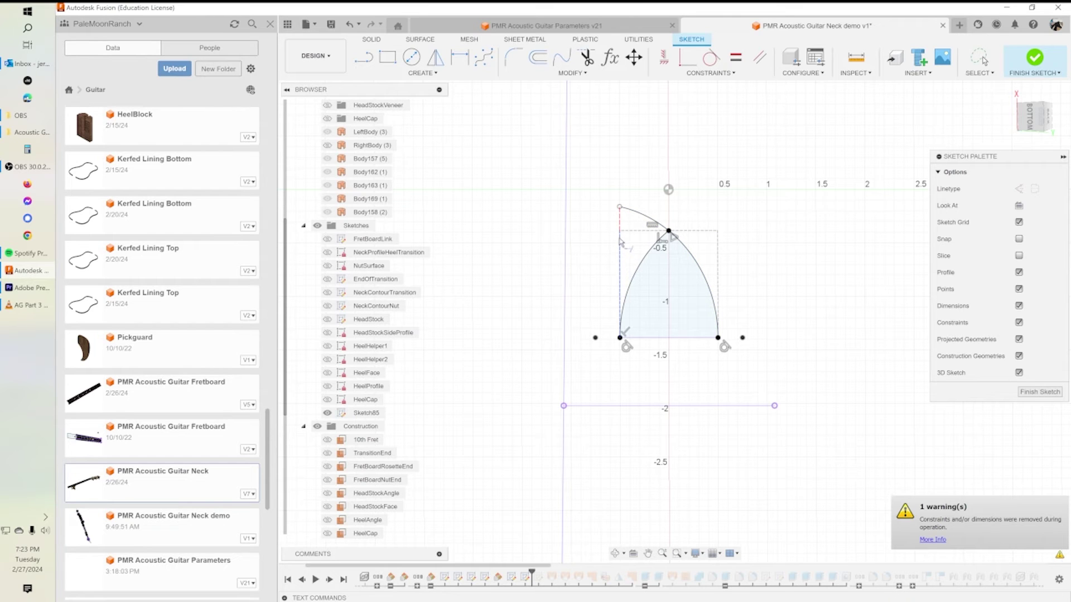
left_click(637, 217)
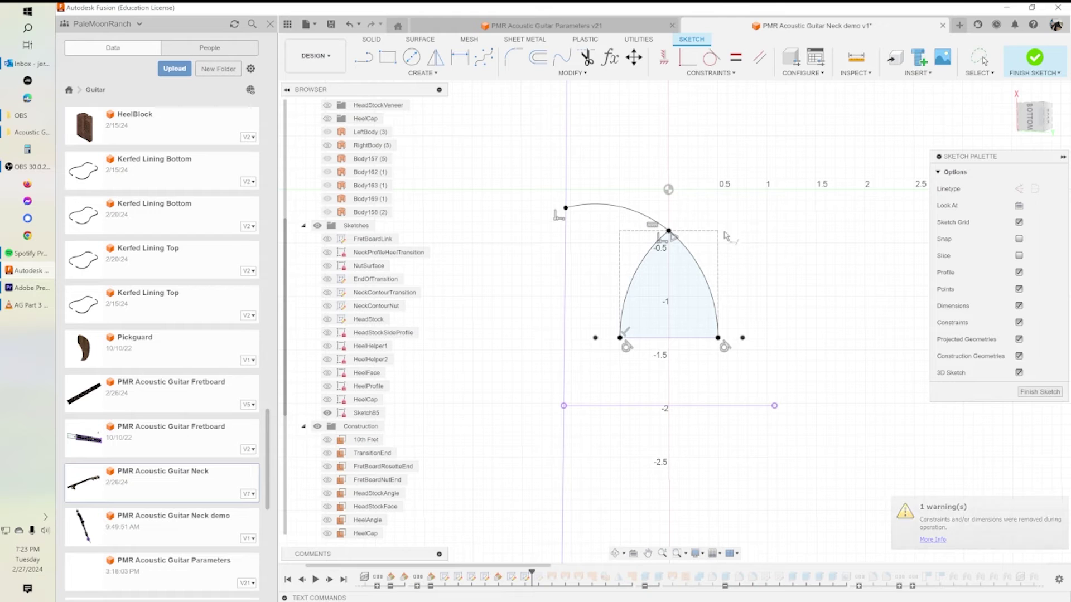
left_click(710, 297)
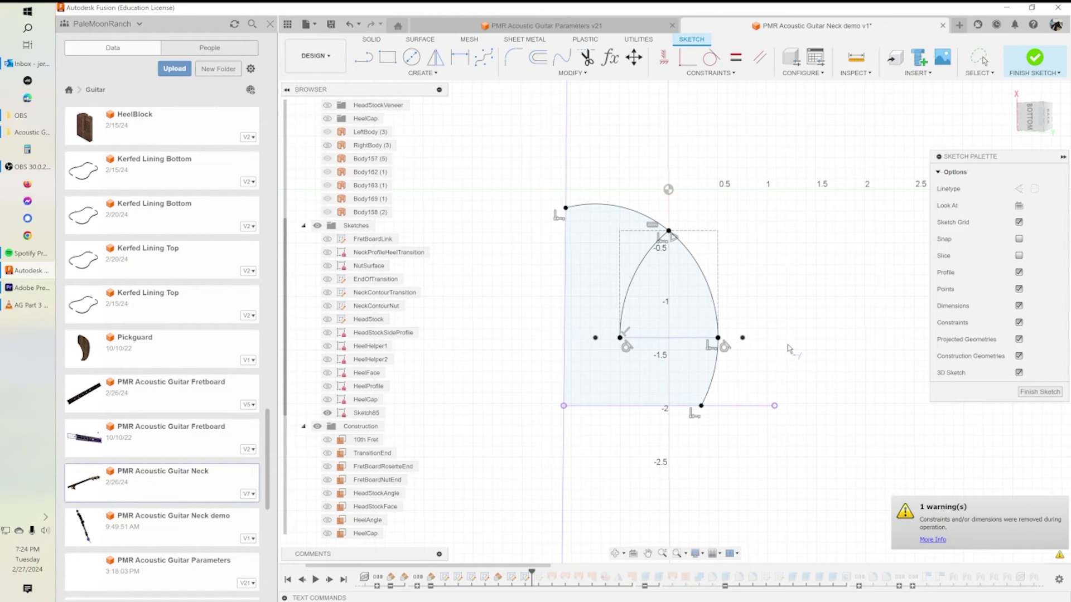
key("Escape")
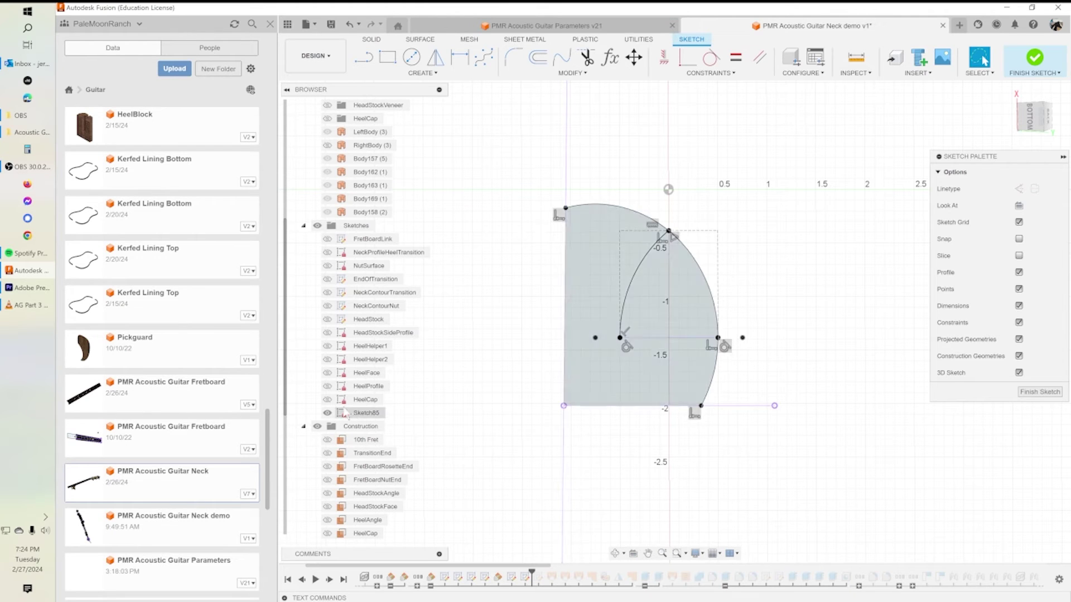
Step: Compare the original HeelCap sketch with the new sketch by alternating their visibility
left_click(330, 400)
left_click(326, 400)
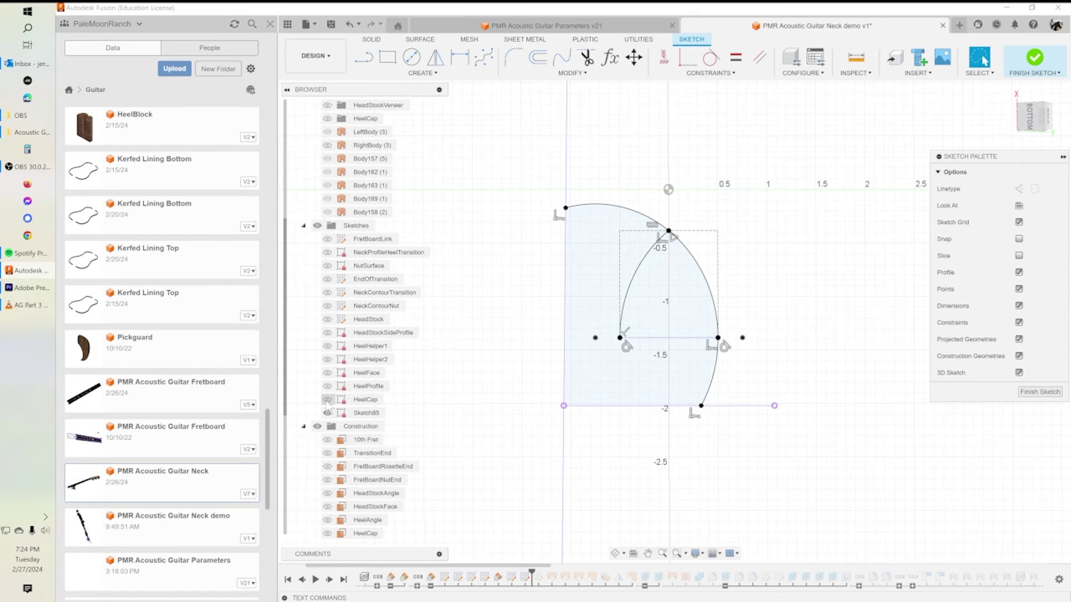
left_click(327, 413)
left_click(328, 401)
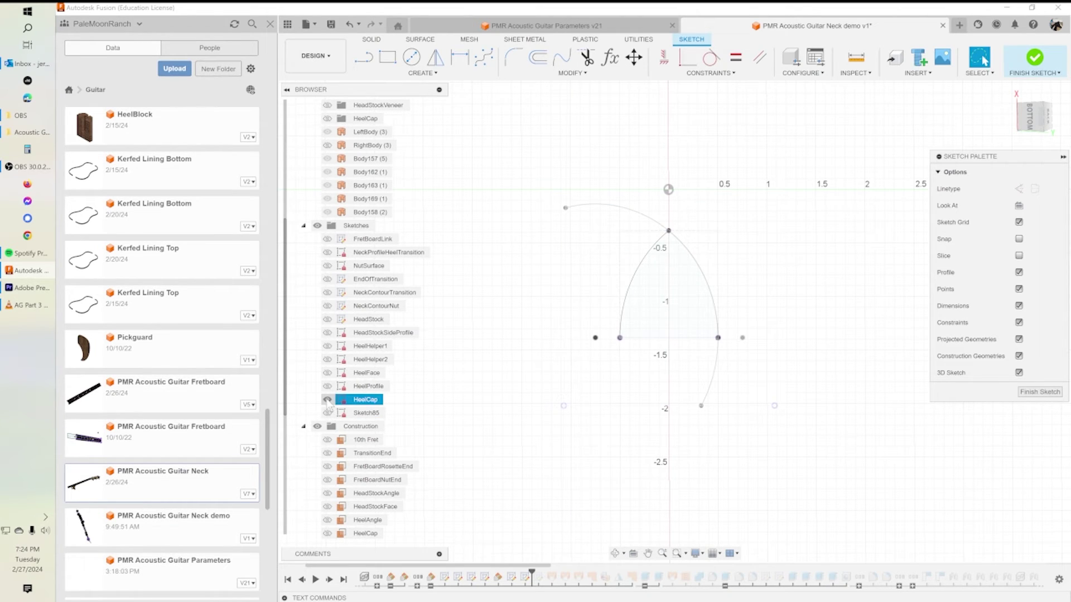
left_click(327, 413)
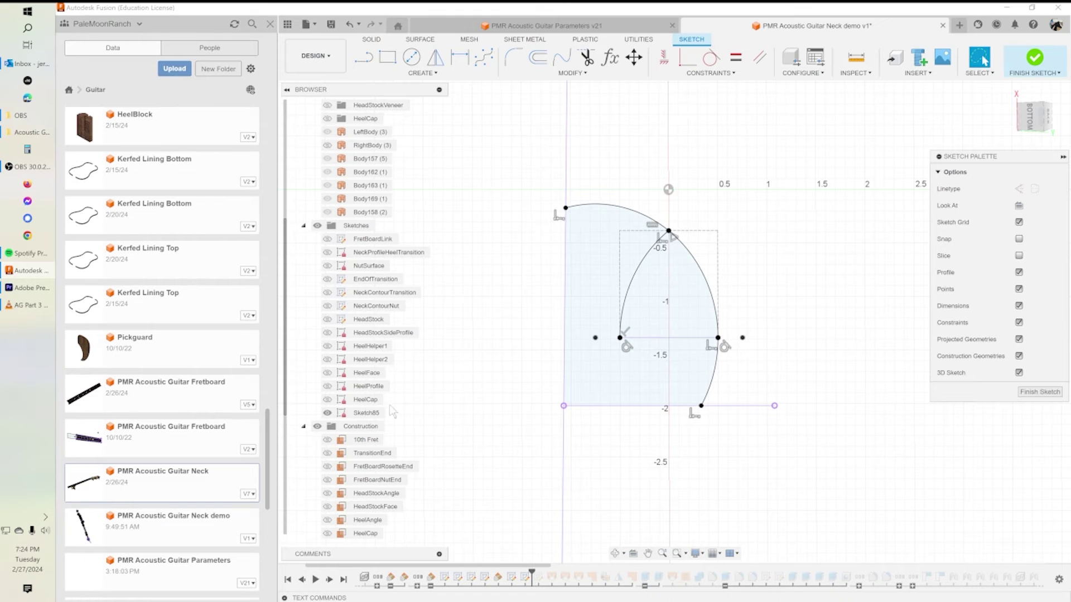
Step: Finish the practice sketch Sketch85 and delete it from the design
left_click(1040, 392)
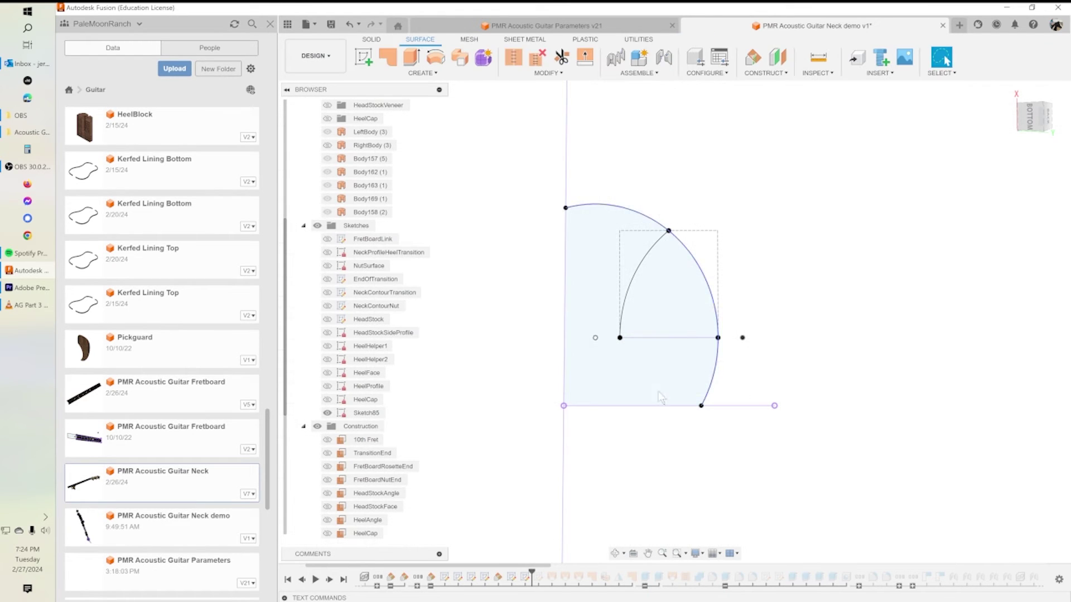
left_click(361, 415)
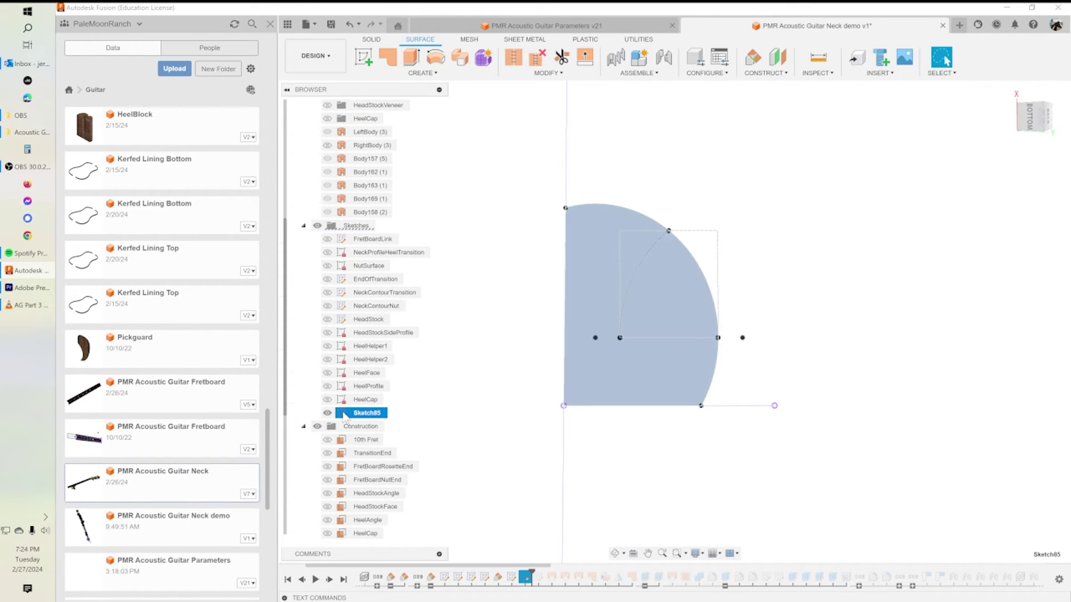
right_click(343, 414)
left_click(375, 288)
Step: Show the original HeelCap and HeelProfile sketches together
left_click(328, 400)
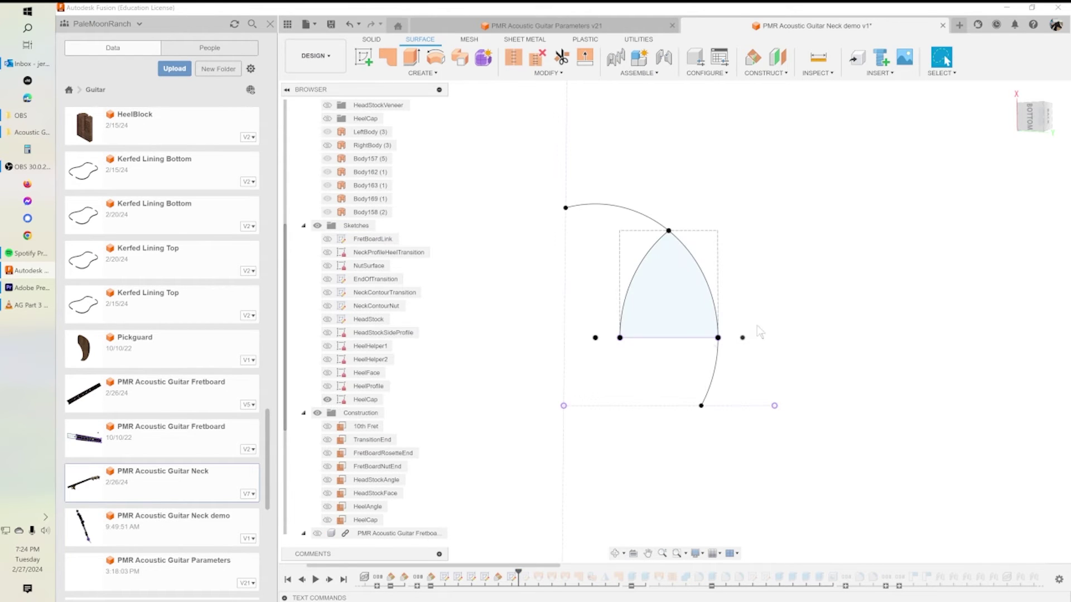
left_click(327, 386)
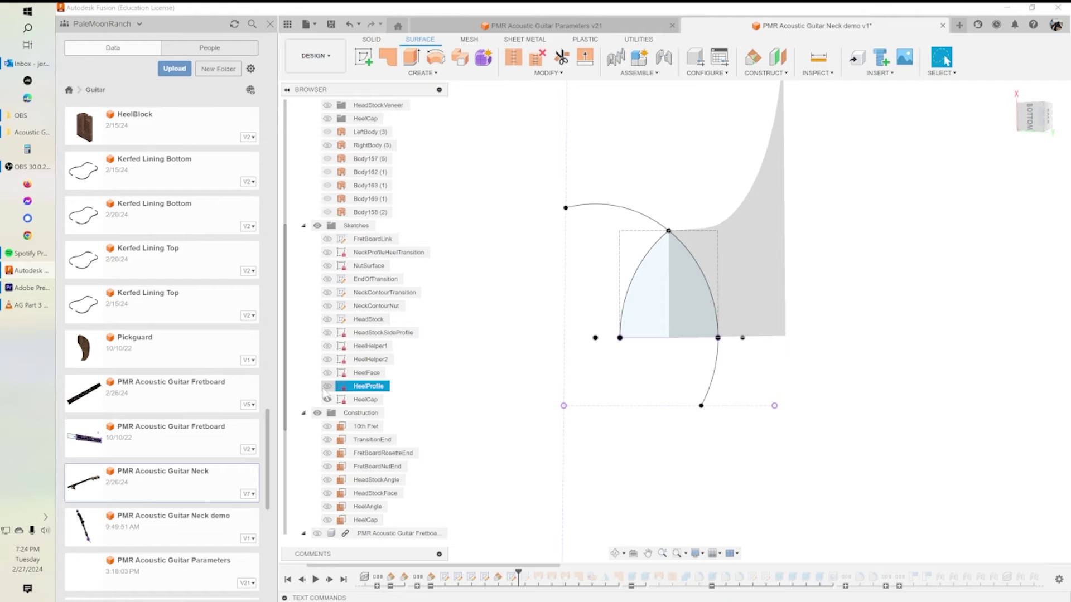
left_click(328, 386)
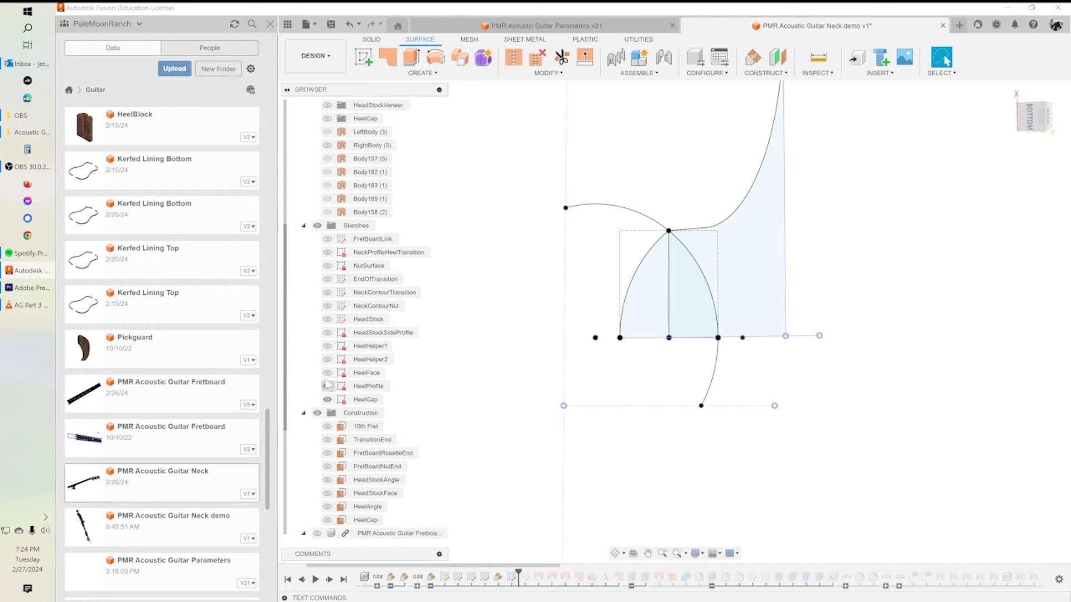
Step: Show the HeelFace, HeelHelper2 and HeelHelper1 sketches with the heel profile and cap, and examine all of them in 3D
left_click(327, 373)
left_click(327, 359)
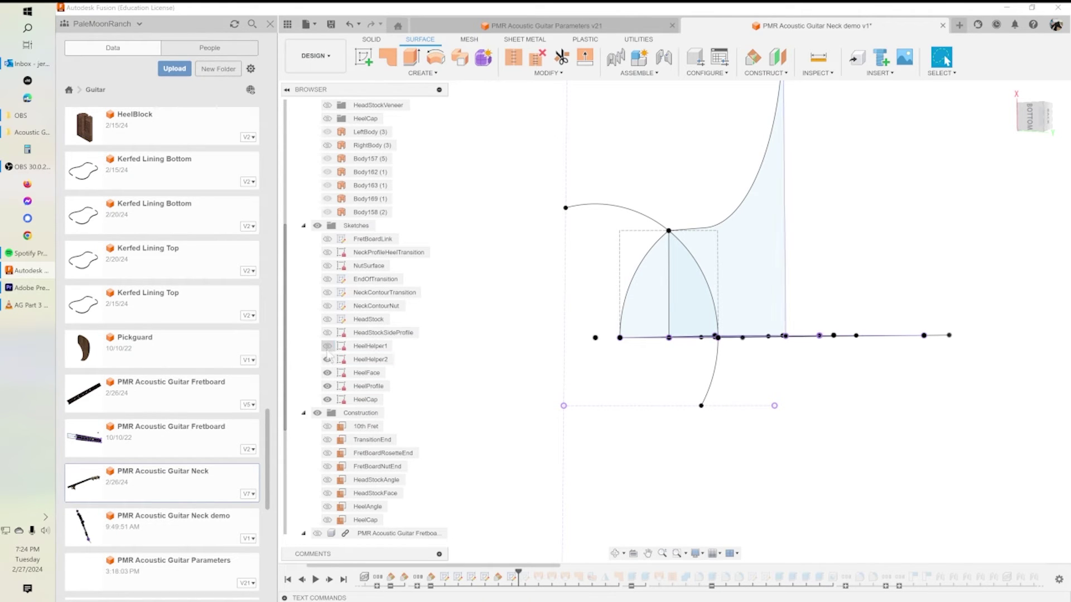
left_click(328, 346)
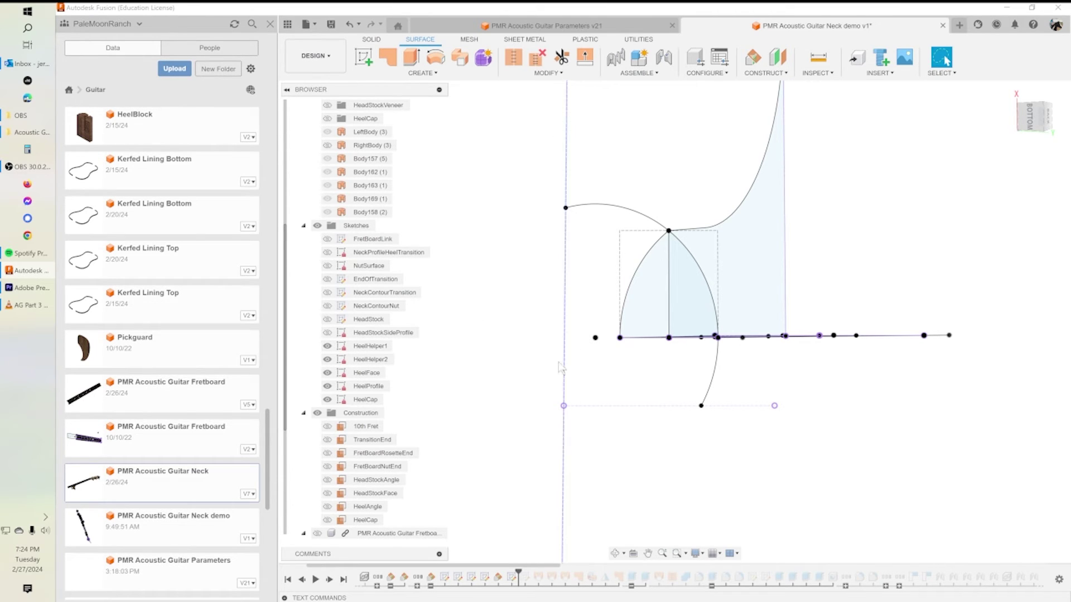
mouse_move(557, 378)
middle_mouse_down("shift")
mouse_move(541, 413)
mouse_move(488, 403)
mouse_move(473, 435)
mouse_move(557, 440)
mouse_move(527, 407)
mouse_move(505, 429)
middle_mouse_up("shift")
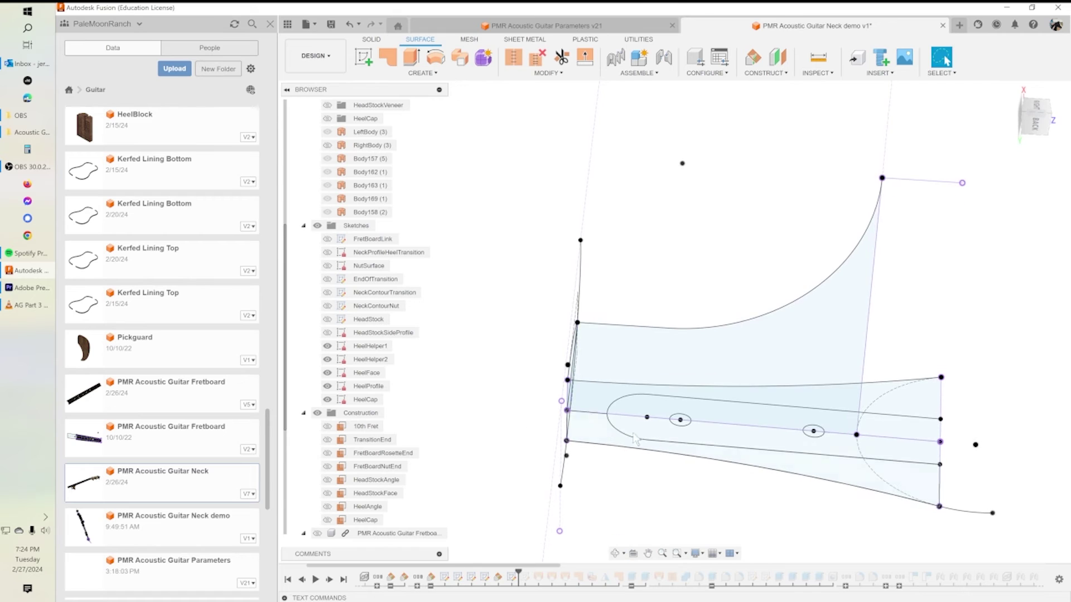
left_click(939, 461)
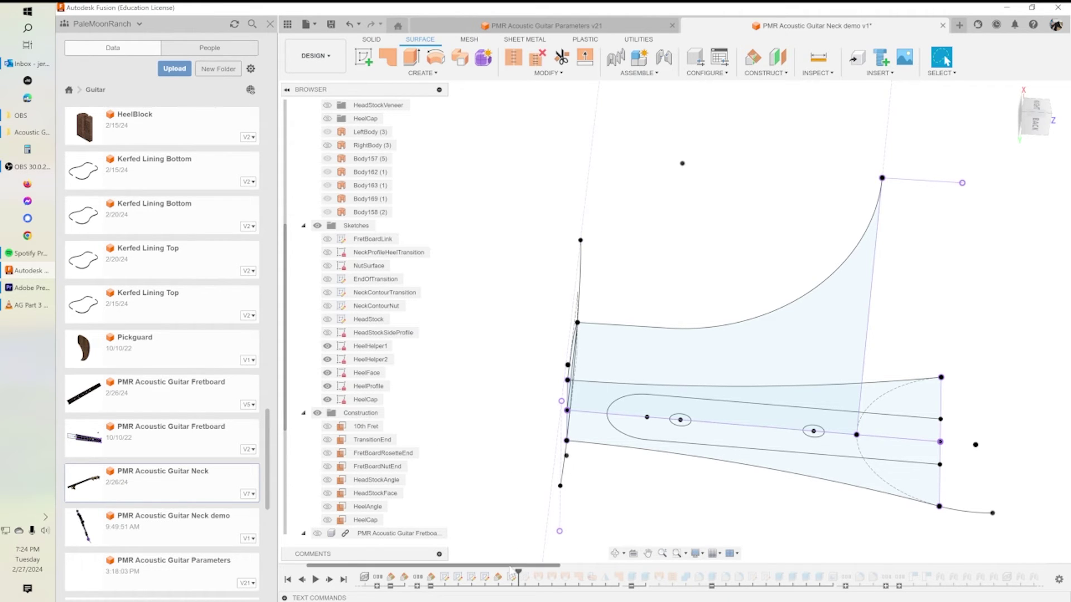
Step: Roll the design history forward past the HeelHelper3 sketch and open that sketch for editing
left_click_drag(518, 571, 531, 570)
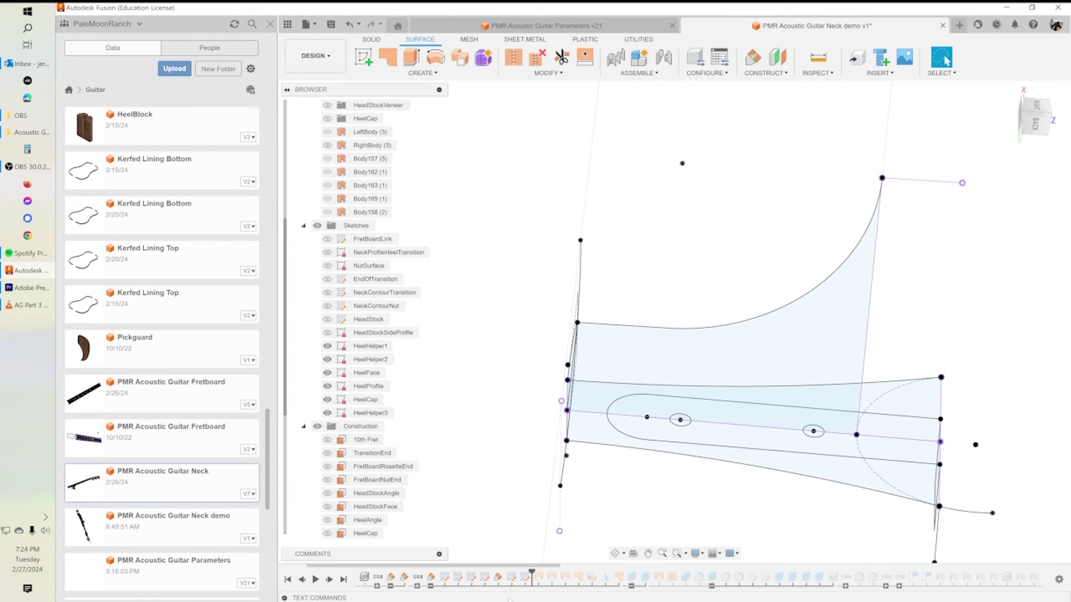
double_click(525, 577)
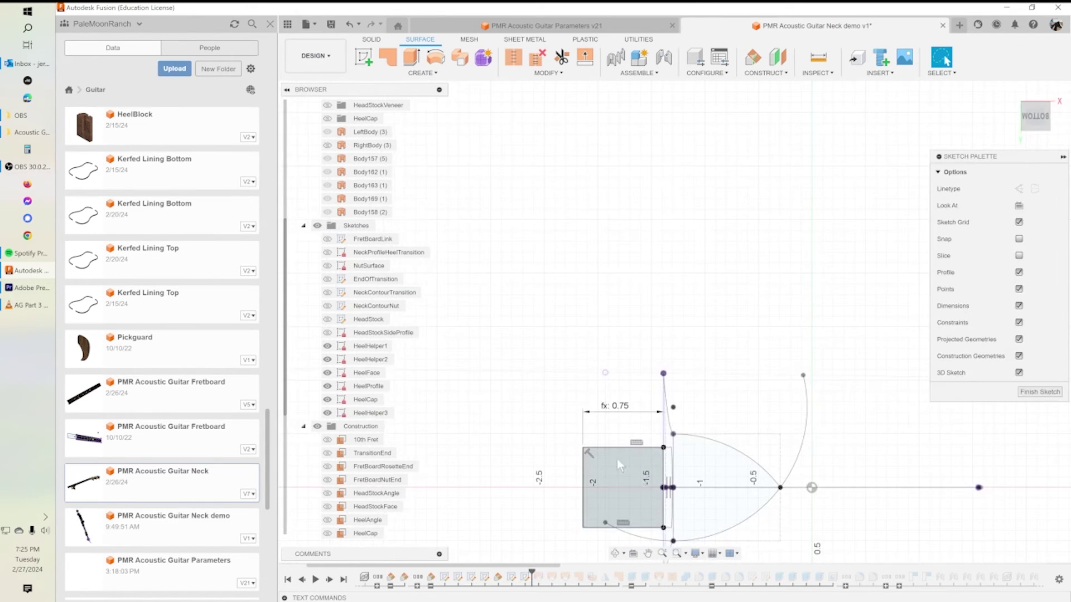
scroll(688, 453, "down", 3)
middle_click_drag(633, 492, 628, 331)
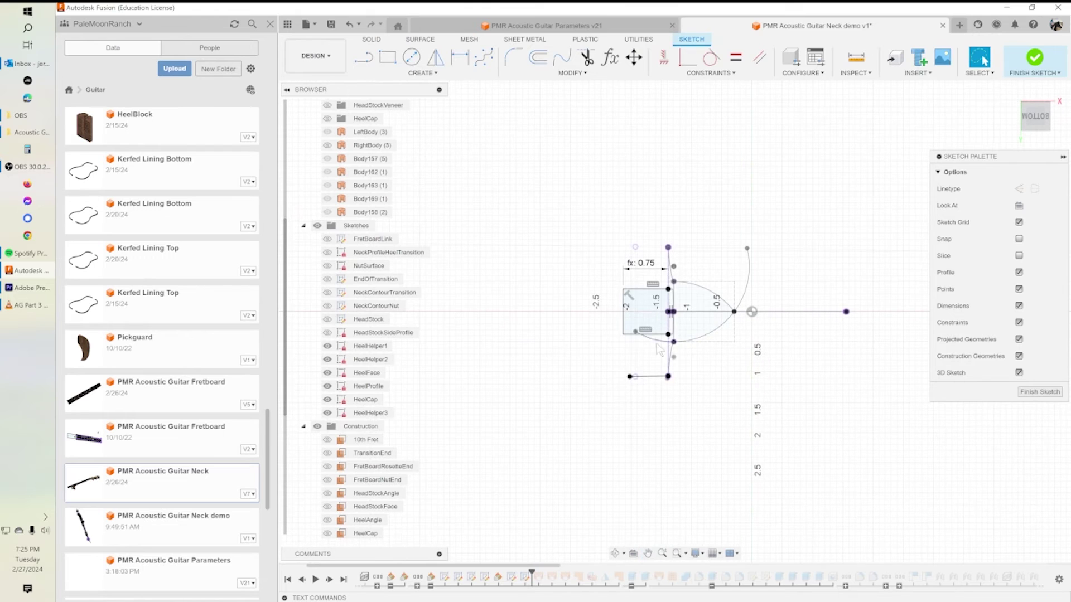
Step: Hide the HeelHelper1, HeelHelper2, HeelFace, HeelProfile and HeelCap sketches to isolate HeelHelper3, with the view rotated upright
left_click(327, 346)
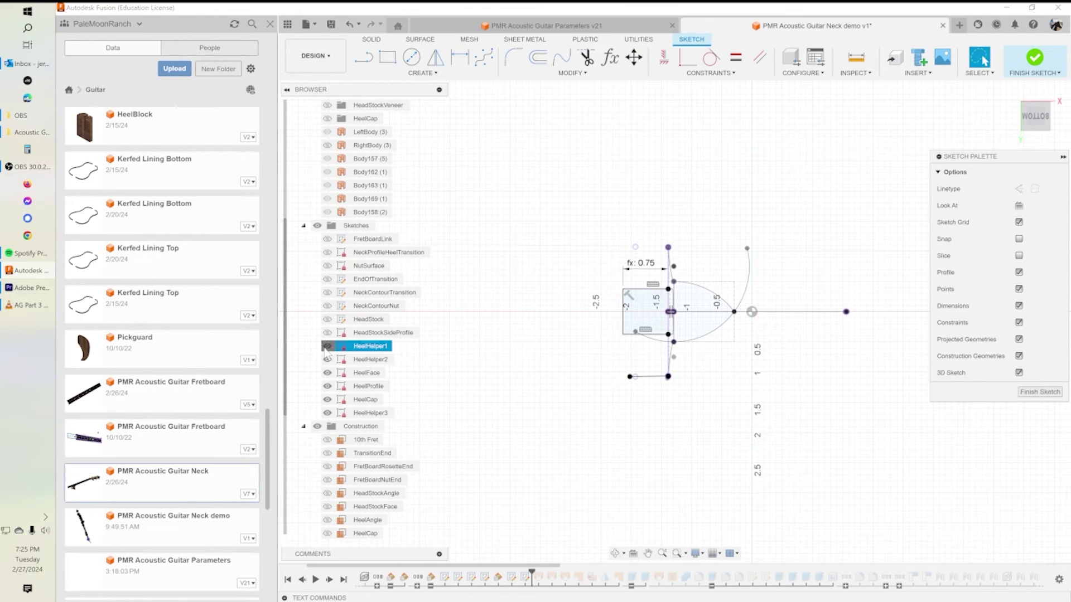
left_click(327, 359)
left_click(327, 372)
left_click(327, 386)
left_click(327, 399)
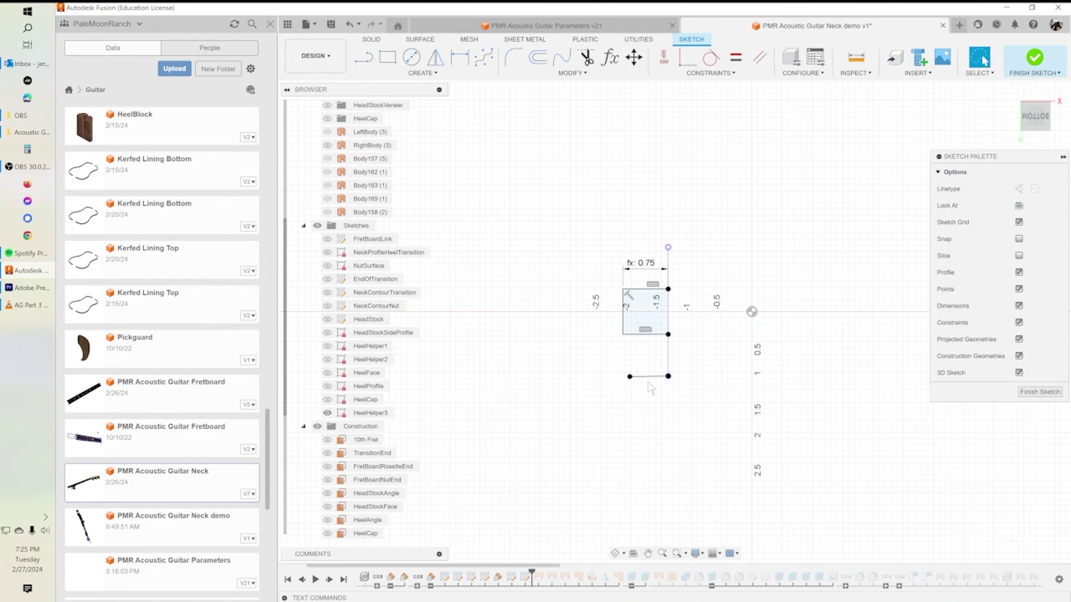
scroll(647, 329, "up", 5)
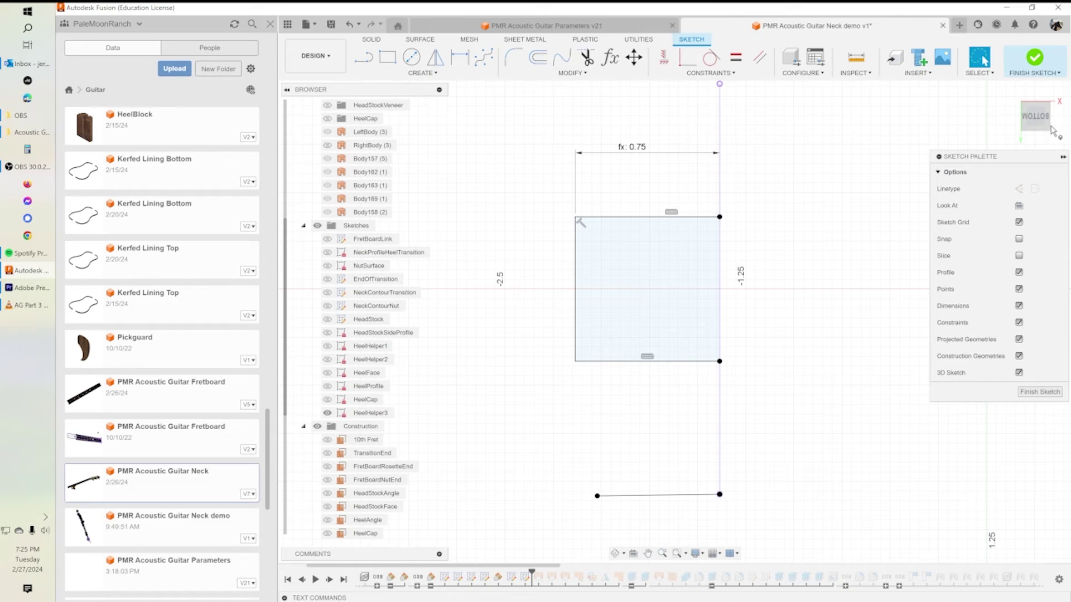
left_click(1051, 87)
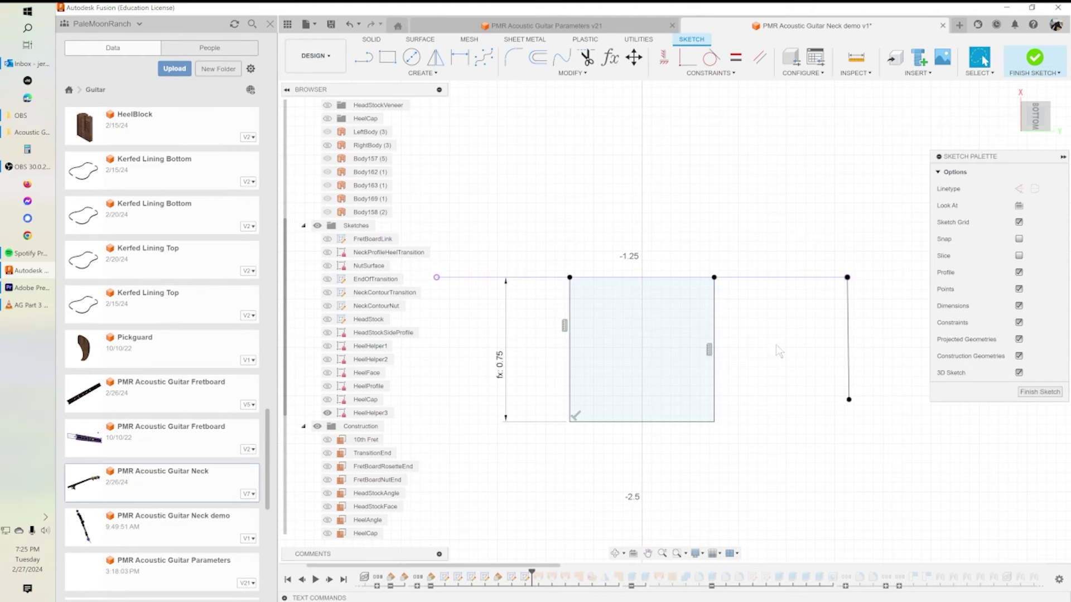
Step: Show the HeelFace and FretBoardLink sketches as references around the open HeelHelper3 sketch
scroll(741, 360, "down", 1)
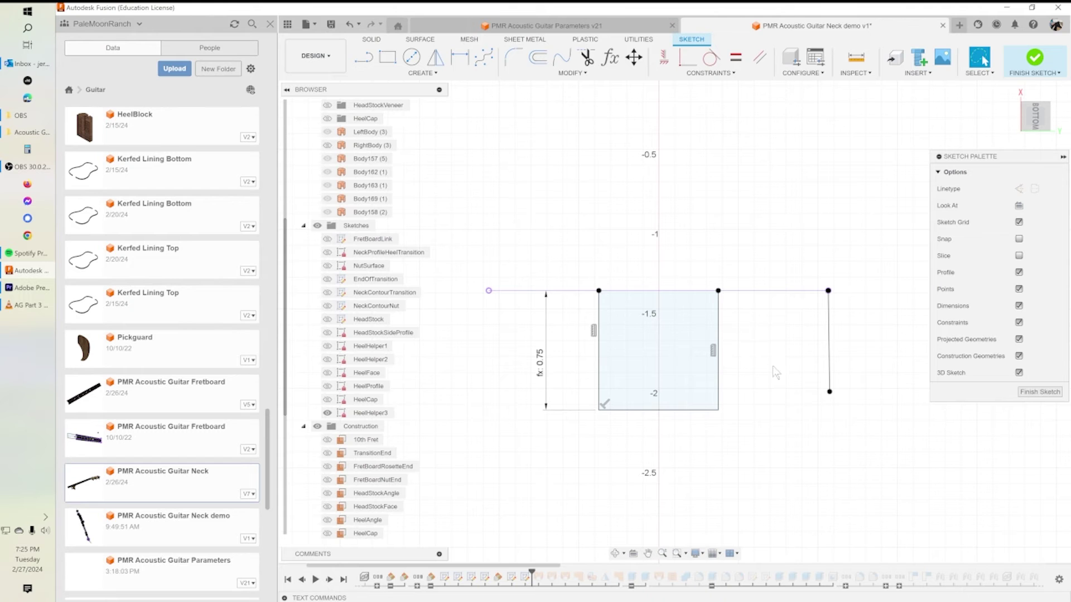
mouse_move(771, 351)
middle_mouse_down("shift")
mouse_move(782, 299)
mouse_move(768, 311)
mouse_move(782, 336)
mouse_move(791, 318)
mouse_move(767, 338)
middle_mouse_up("shift")
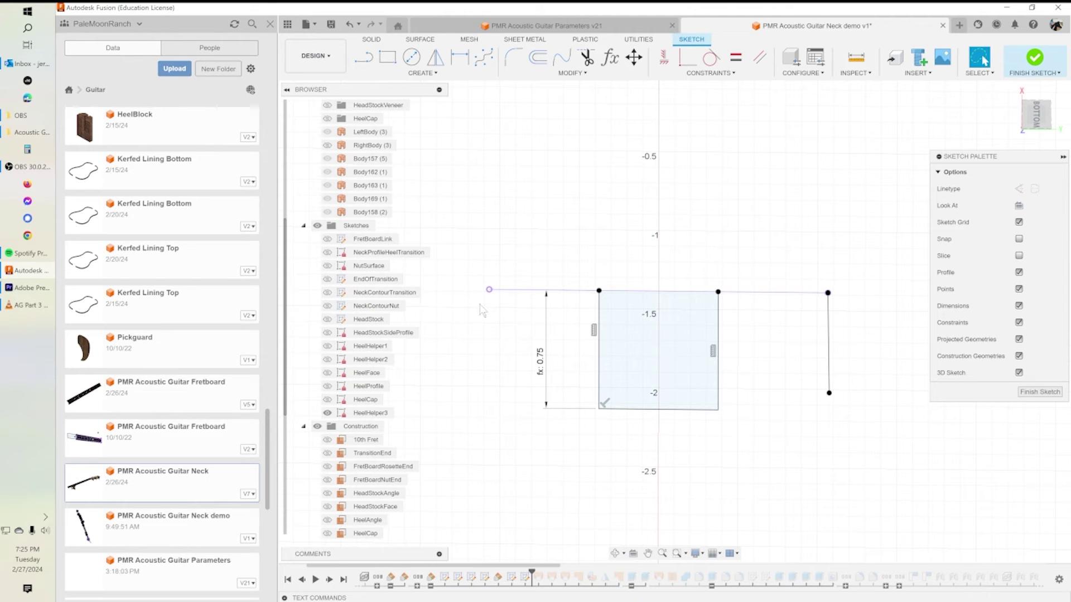
middle_click_drag(596, 271, 589, 240, "shift")
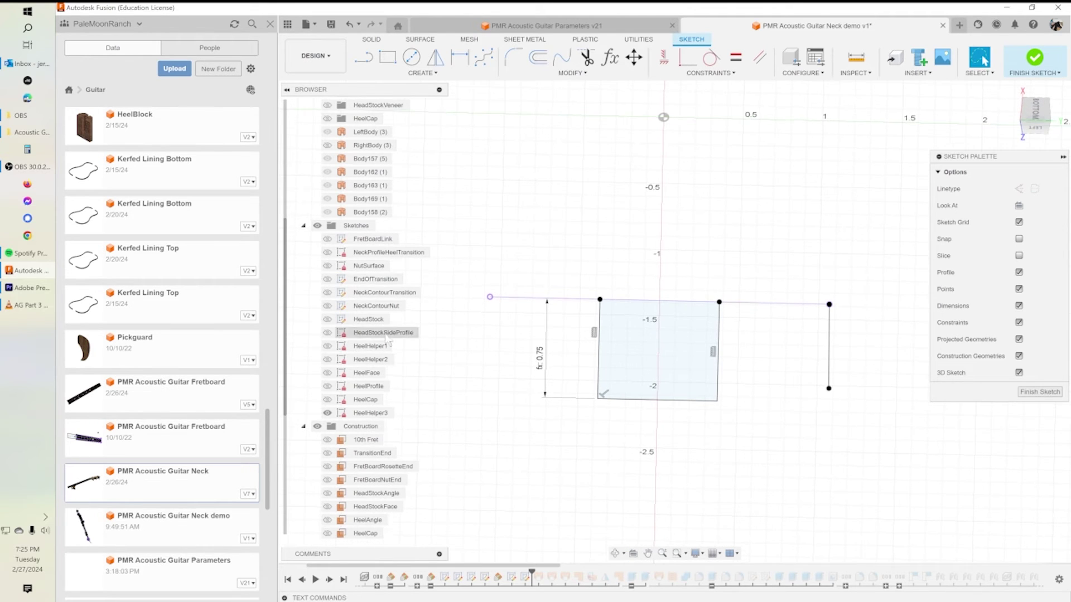
left_click(341, 374)
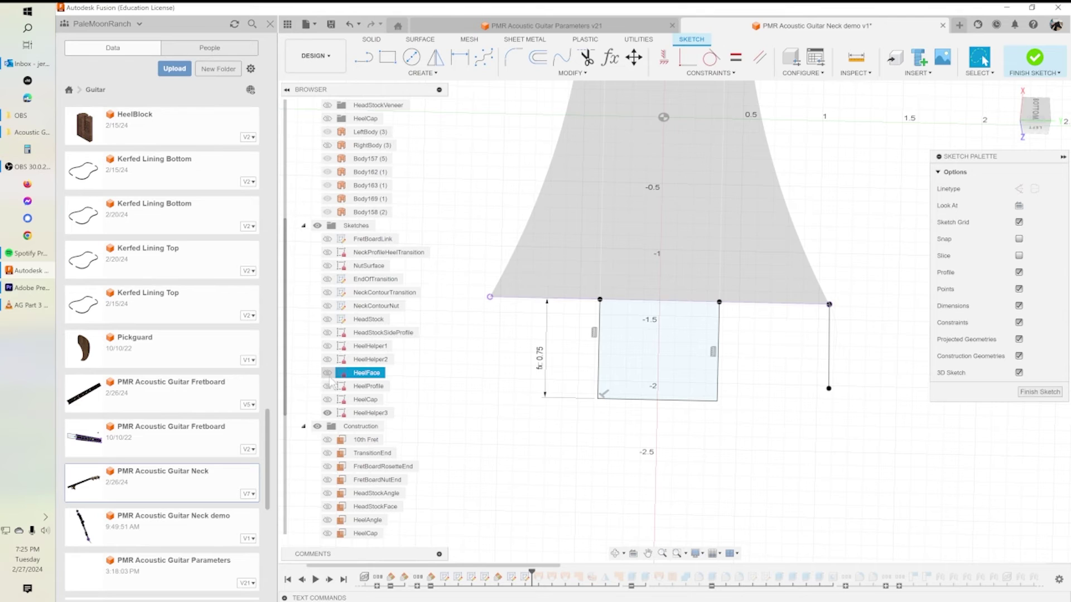
left_click(328, 373)
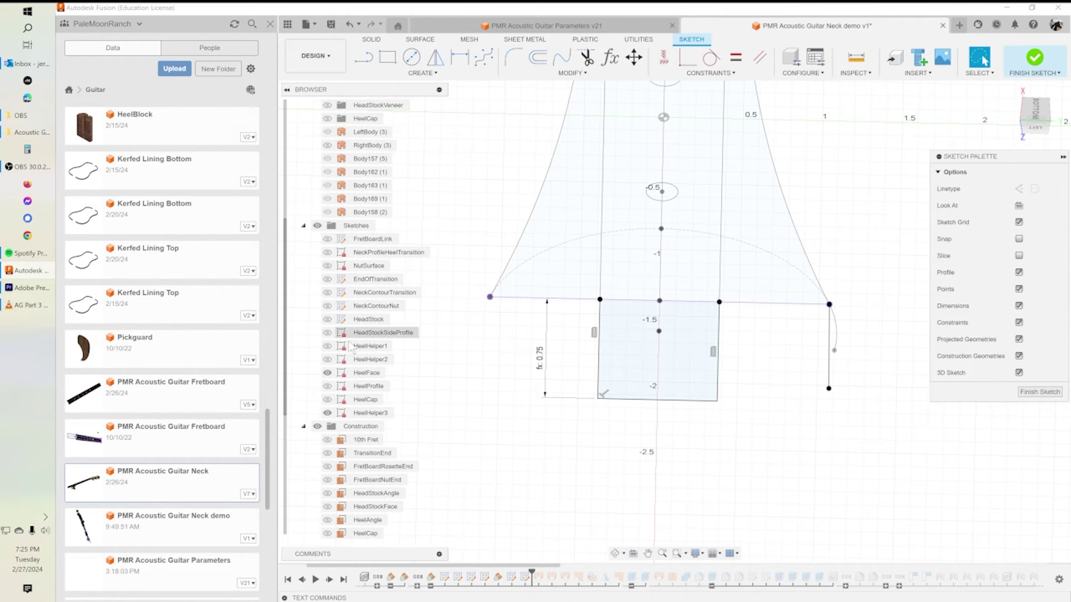
left_click(337, 239)
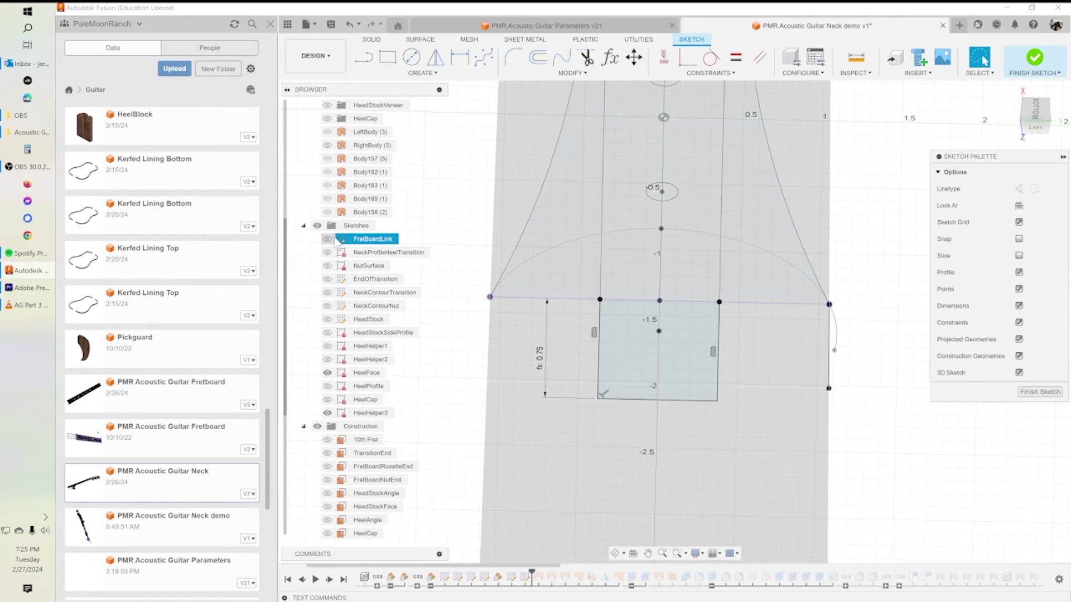
left_click(327, 240)
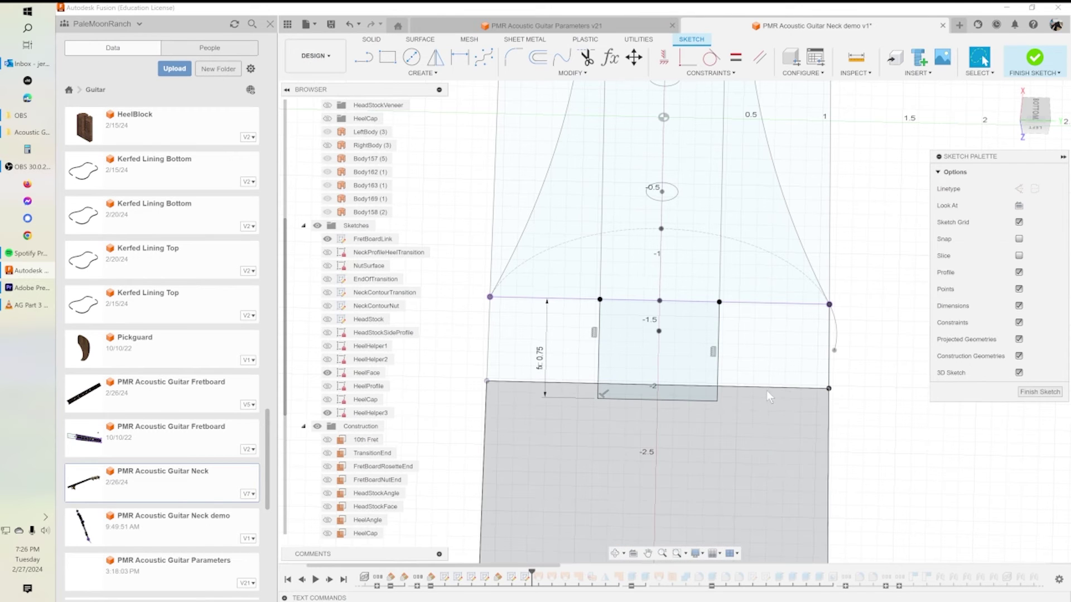
Step: Inspect the fretboard's end line and side line where they meet beside the tenon, and hide the FretBoardLink sketch
middle_click_drag(852, 381, 829, 359, "shift")
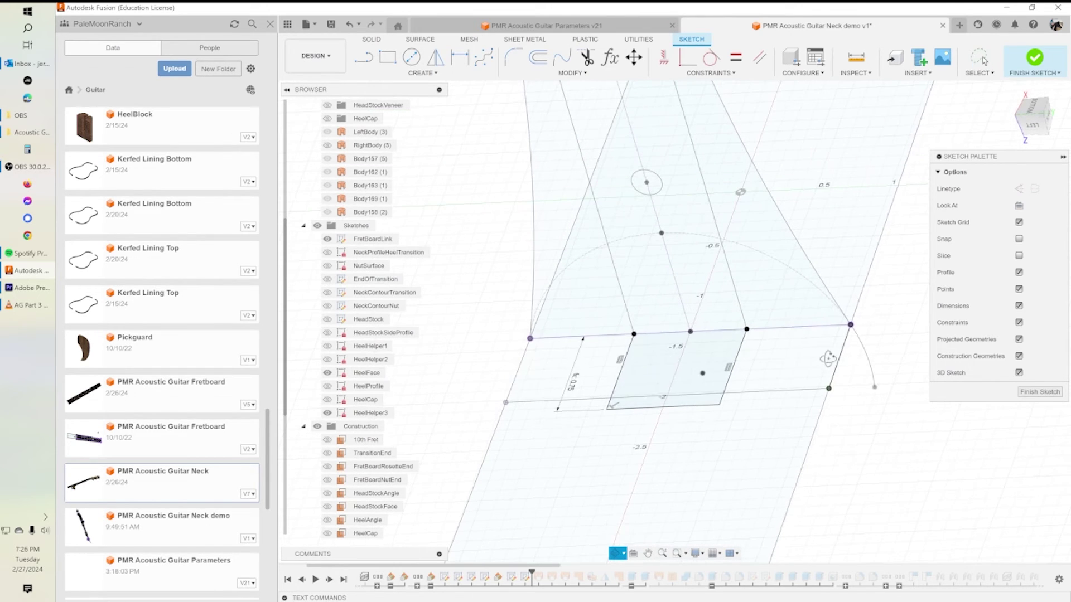
scroll(831, 389, "up", 3)
scroll(832, 388, "up", 3)
left_click(824, 378)
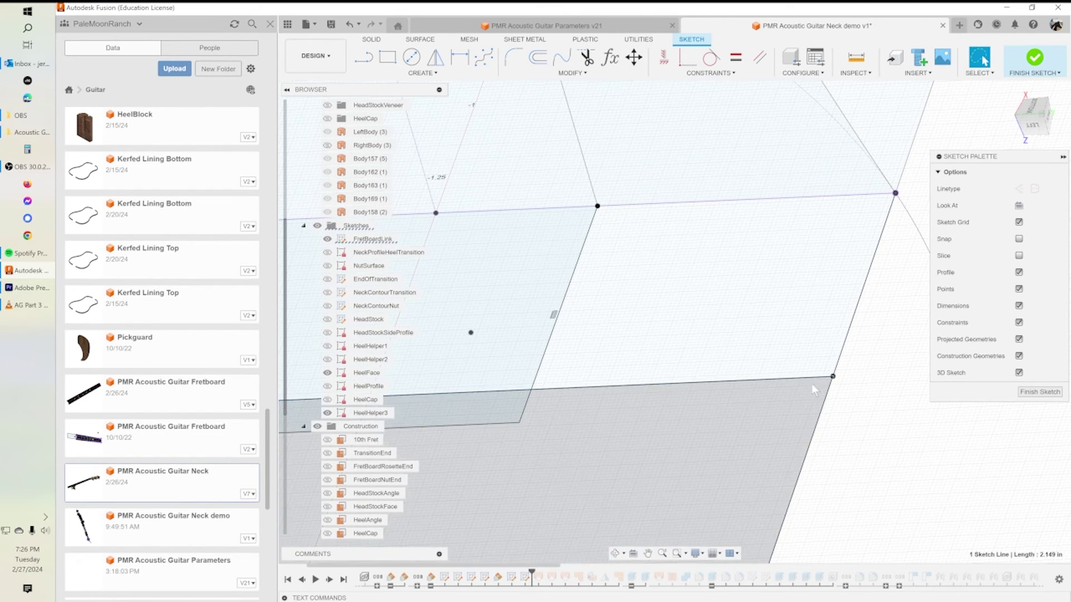
scroll(737, 388, "up", 3)
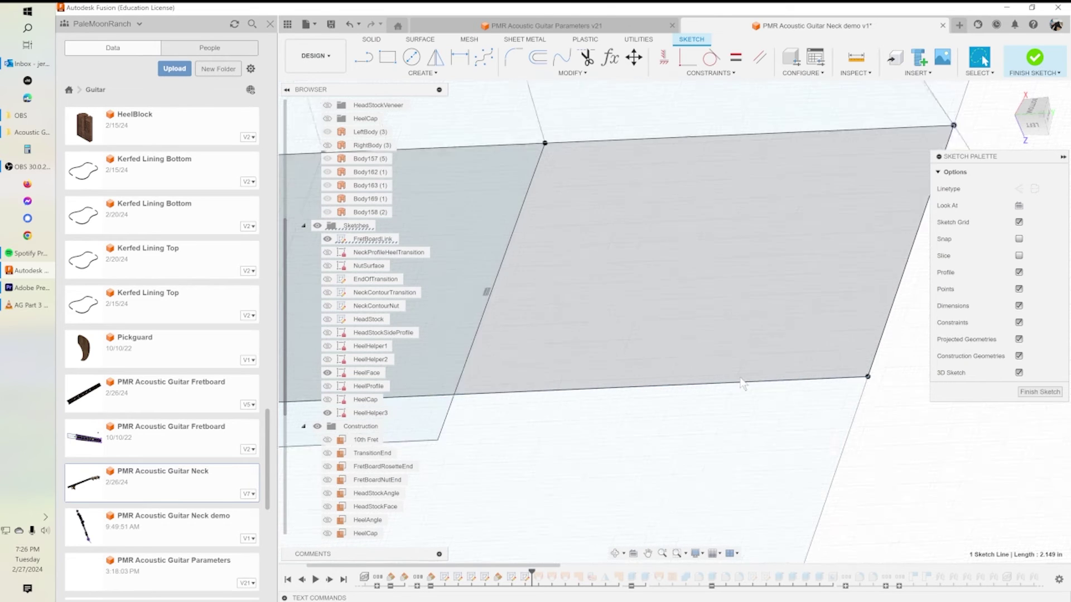
left_click(897, 335)
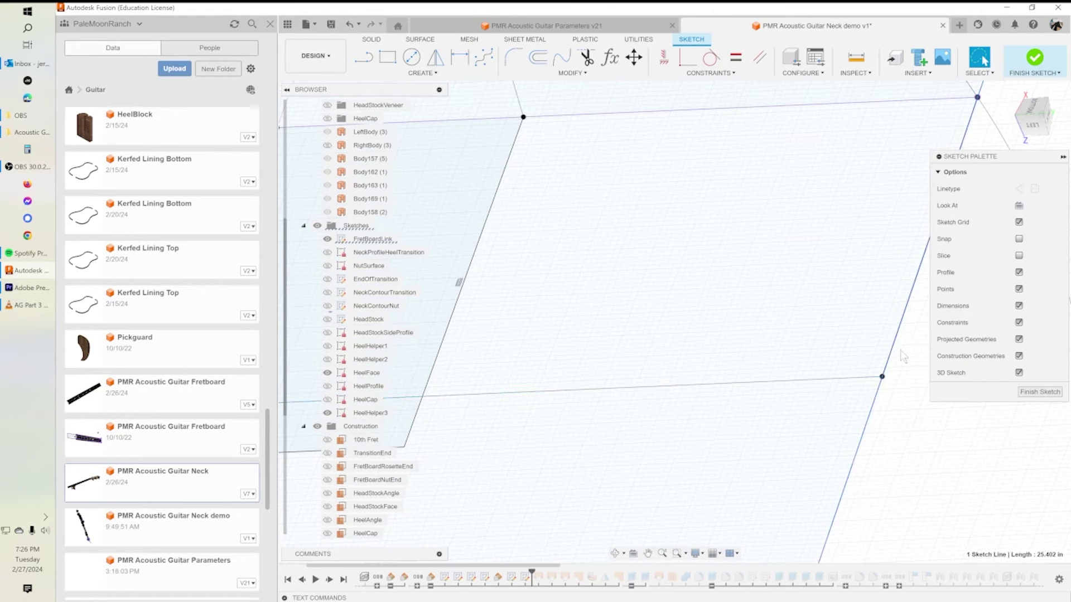
scroll(904, 339, "down", 2)
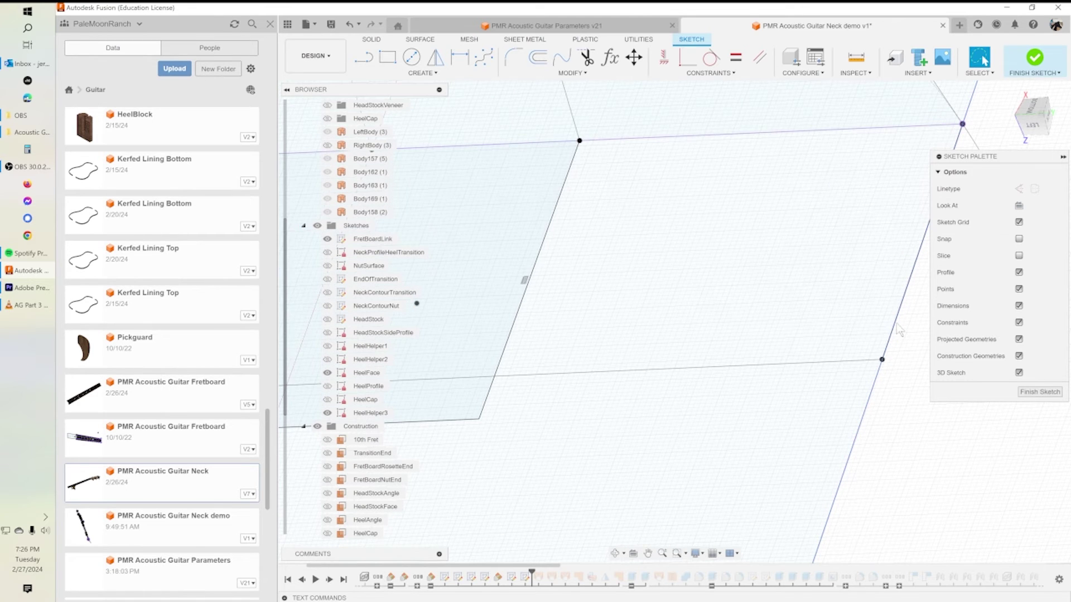
middle_click_drag(803, 365, 794, 380, "shift")
left_click(327, 239)
Step: Try deleting the short side line beside the tenon rectangle in HeelHelper3, and undo the deletion
left_click(893, 316)
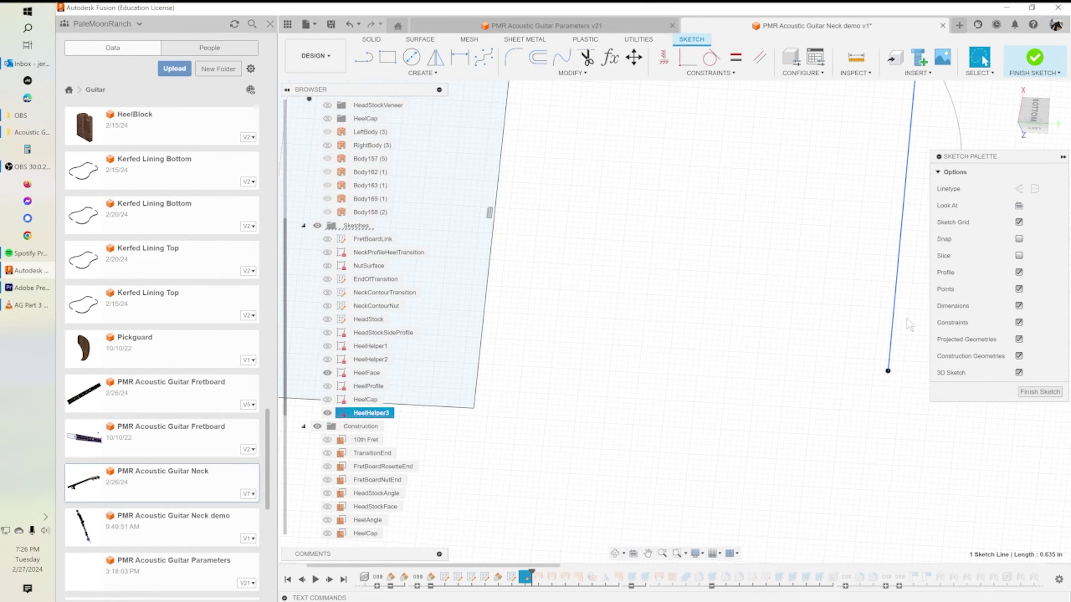
key("Delete")
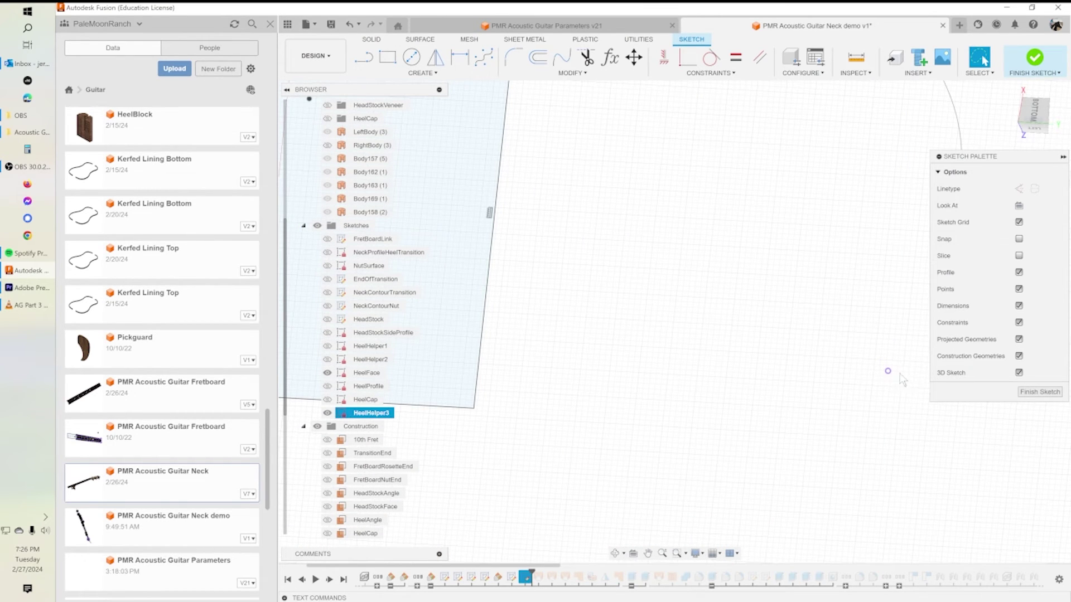
scroll(787, 337, "down", 5)
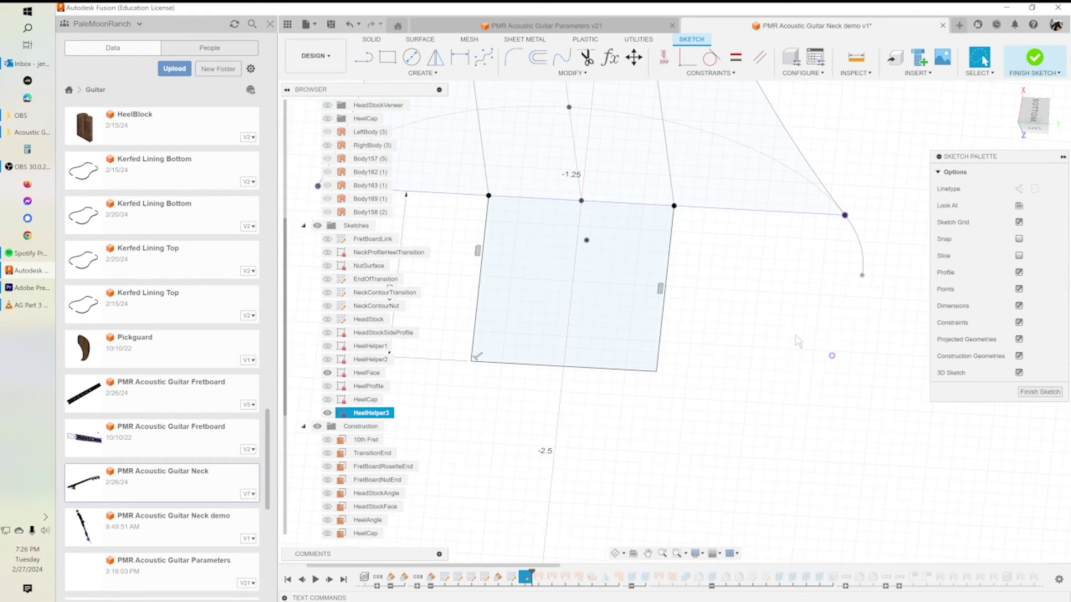
left_click(350, 25)
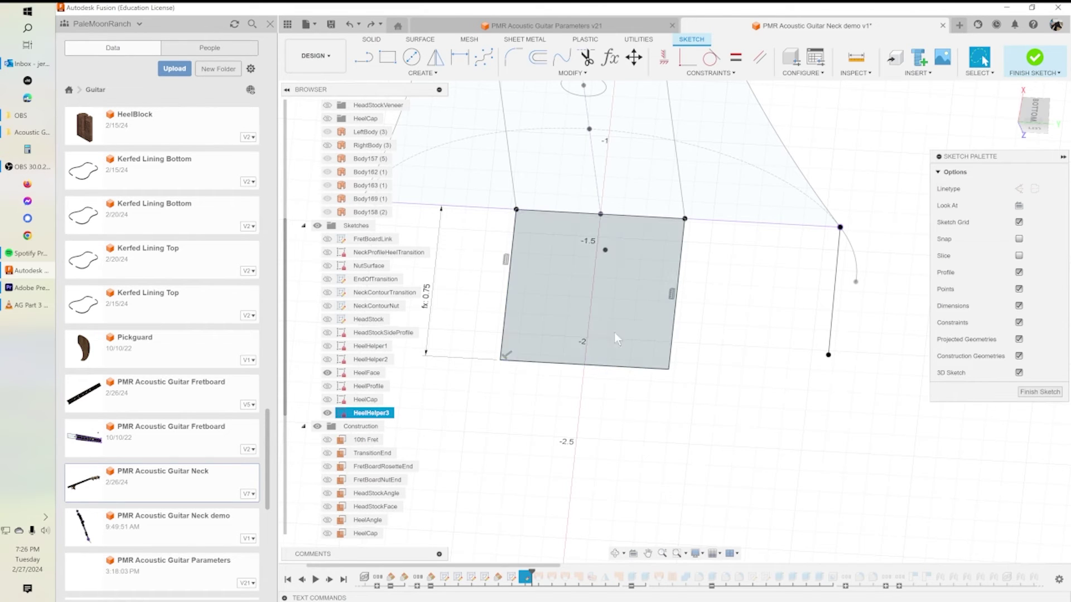
Step: Open the tenon rectangle's depth dimension to view its parameter expression, and finish the HeelHelper3 sketch
middle_click_drag(522, 329, 627, 356)
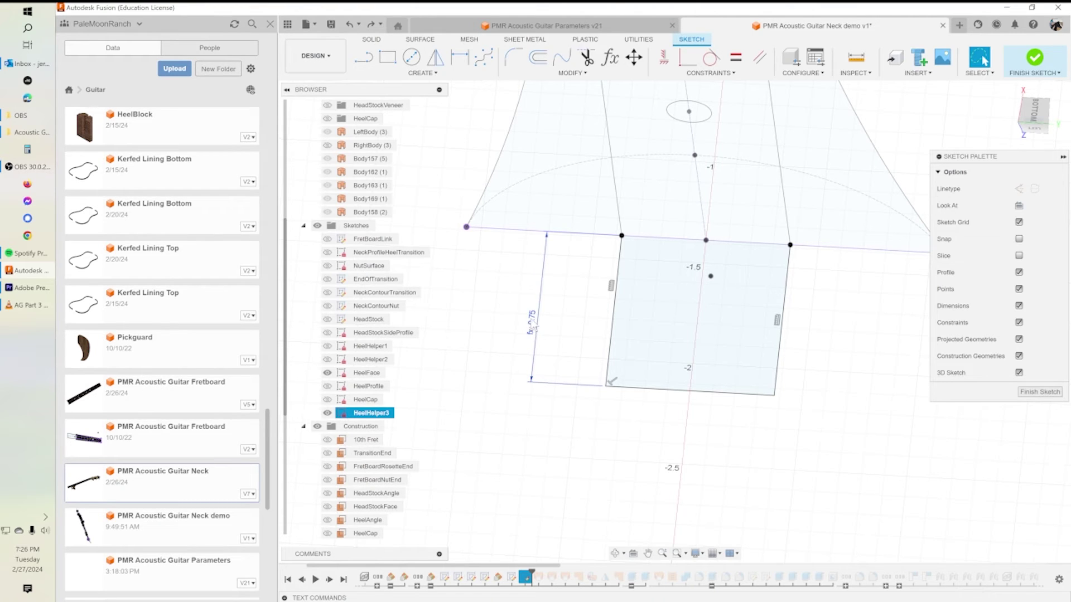
double_click(533, 325)
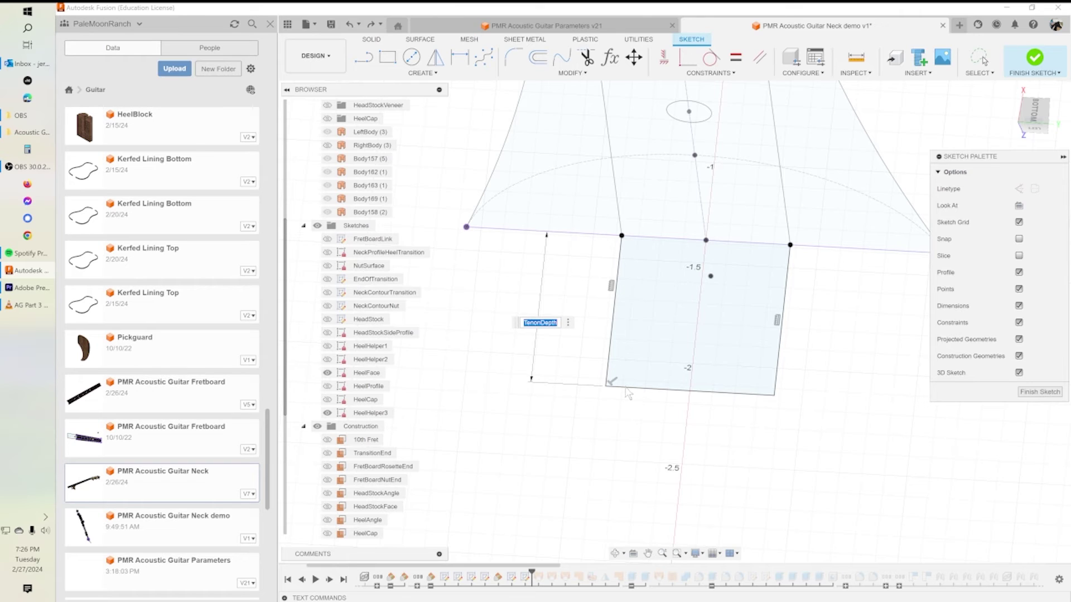
left_click(1041, 392)
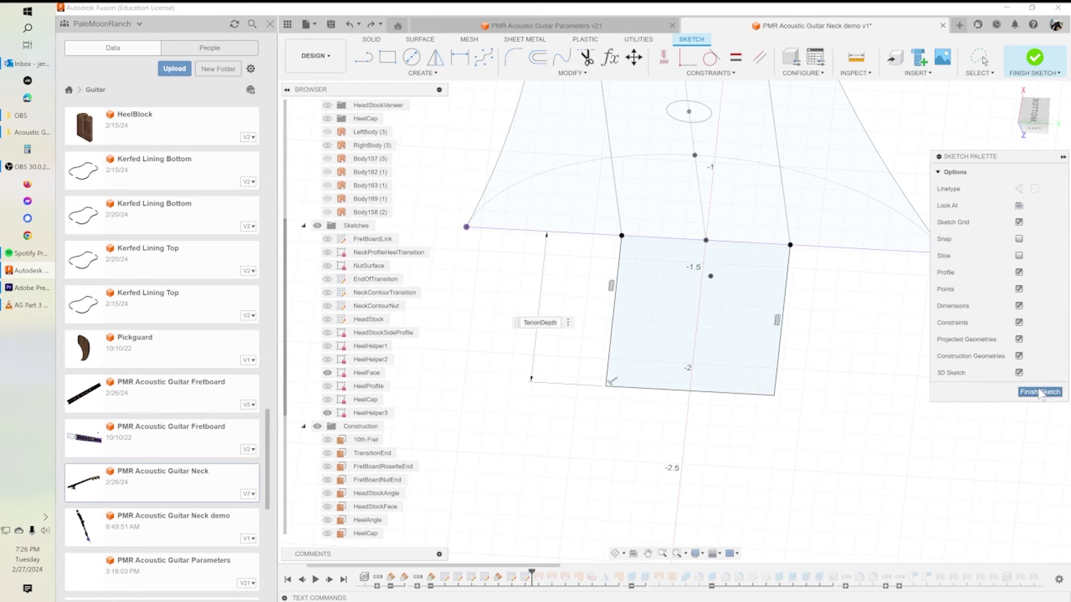
scroll(907, 377, "down", 4)
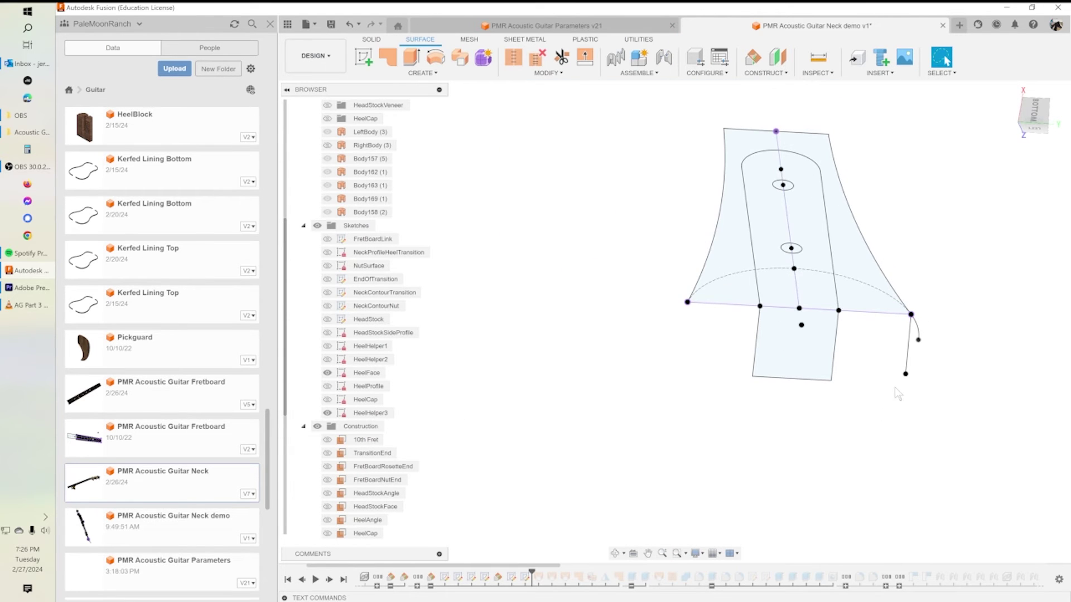
middle_click_drag(843, 323, 817, 358, "shift")
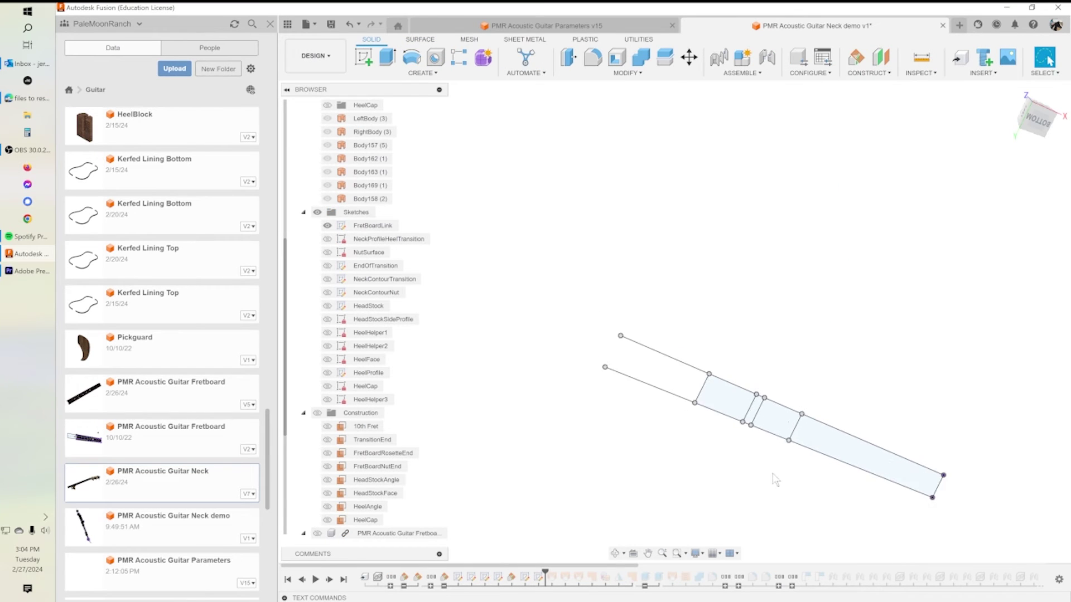
Step: Roll the design history forward by one feature past the heel sketches to bring in the neck bodies
scroll(797, 471, "up", 3)
middle_click_drag(937, 394, 940, 340, "shift")
mouse_move(993, 523)
middle_mouse_down("shift")
mouse_move(995, 512)
mouse_move(899, 462)
mouse_move(852, 397)
middle_mouse_up("shift")
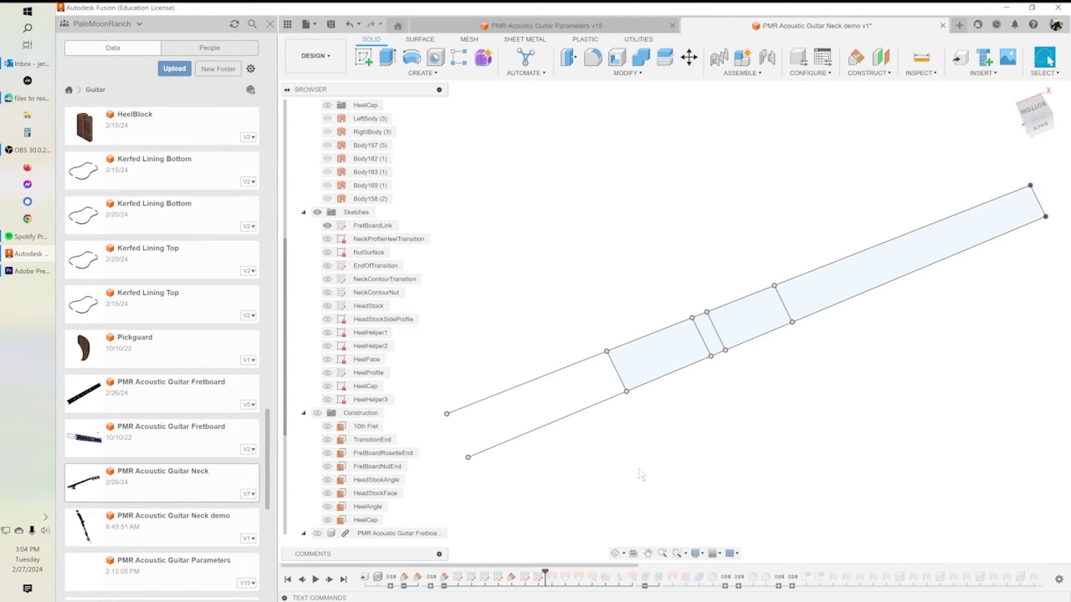
scroll(545, 173, "down", 2)
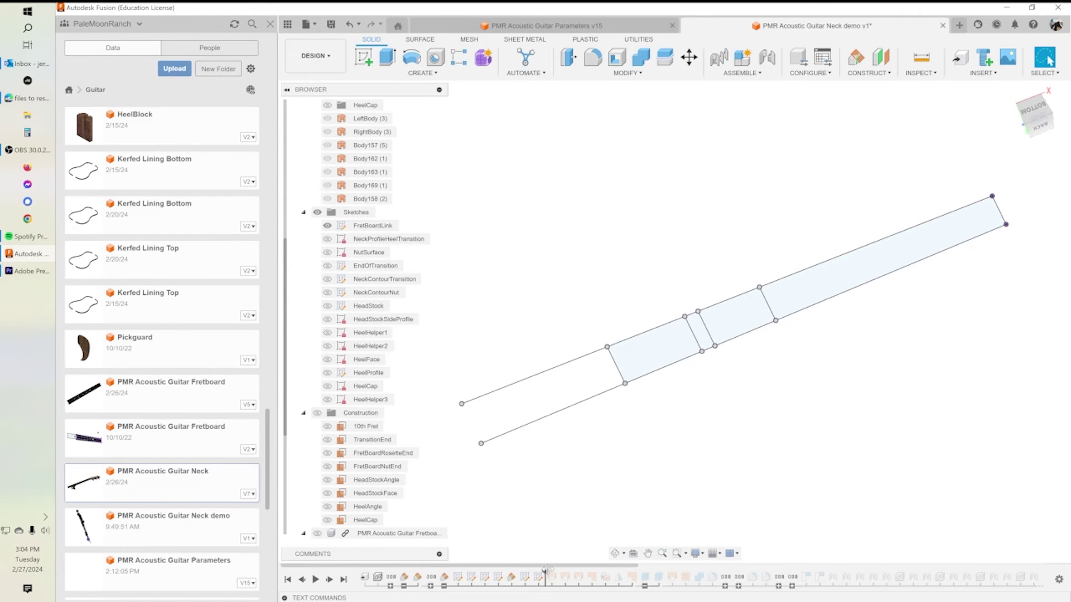
left_click_drag(545, 571, 557, 572)
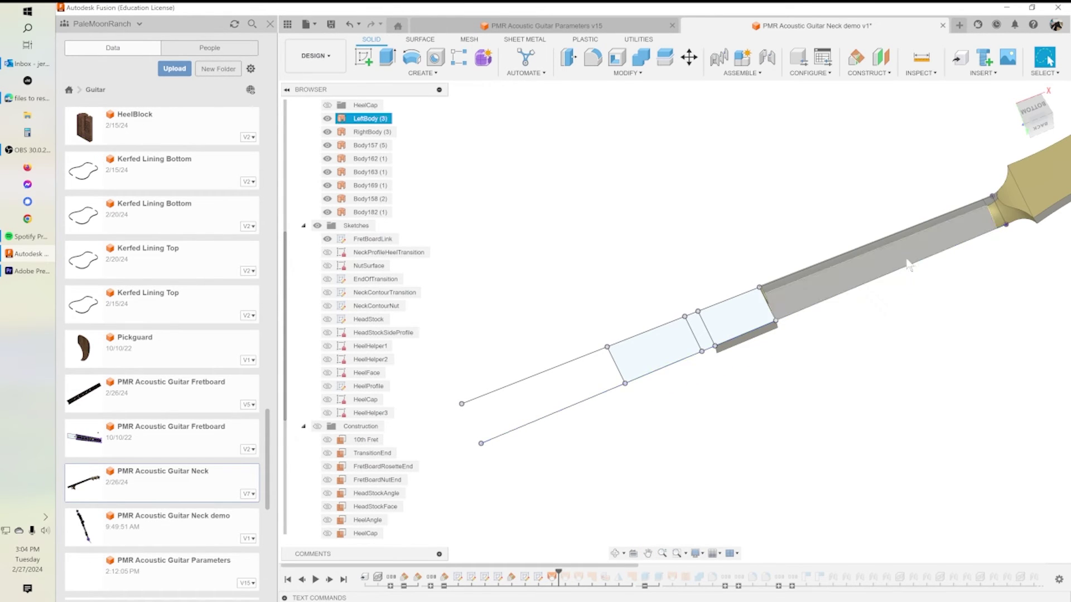
Step: Open the loft that builds the side strip below the fretboard edge, examine its two profiles and rail, and close it
scroll(884, 337, "down", 3)
middle_click_drag(824, 341, 725, 361)
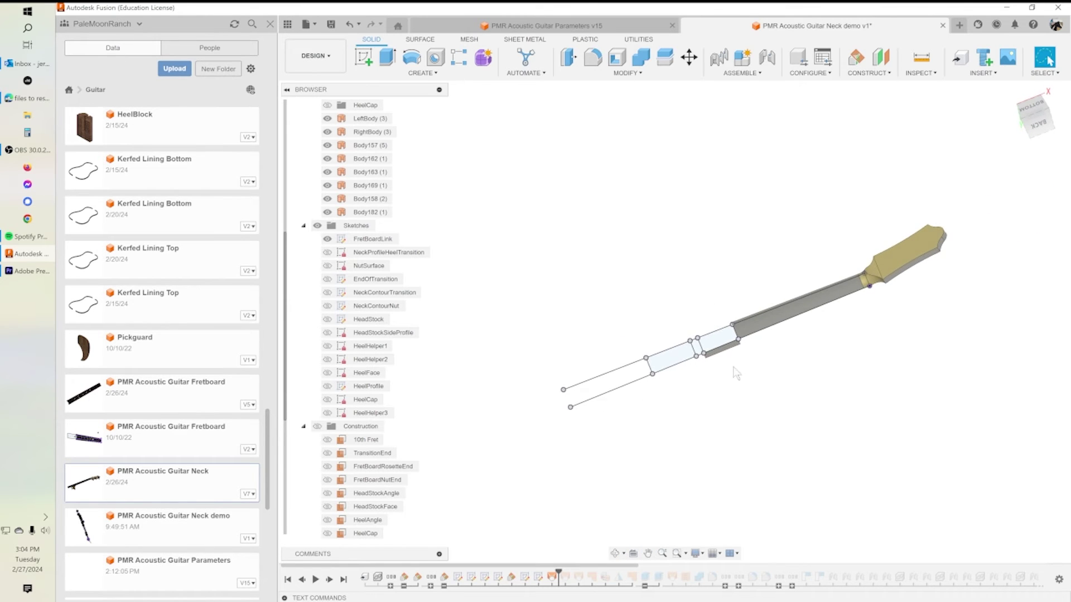
scroll(736, 374, "up", 5)
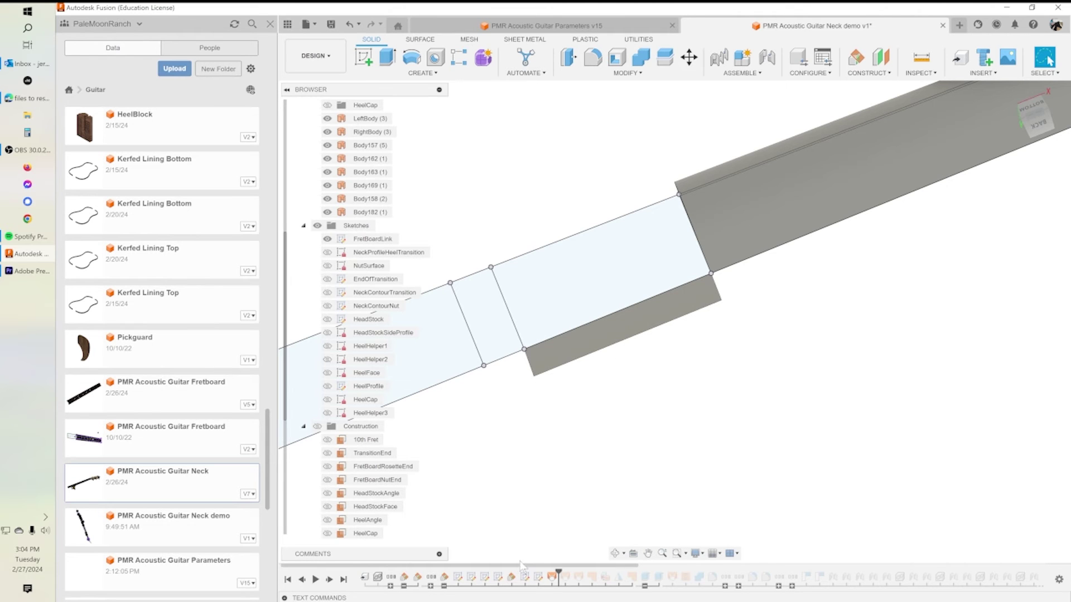
double_click(552, 577)
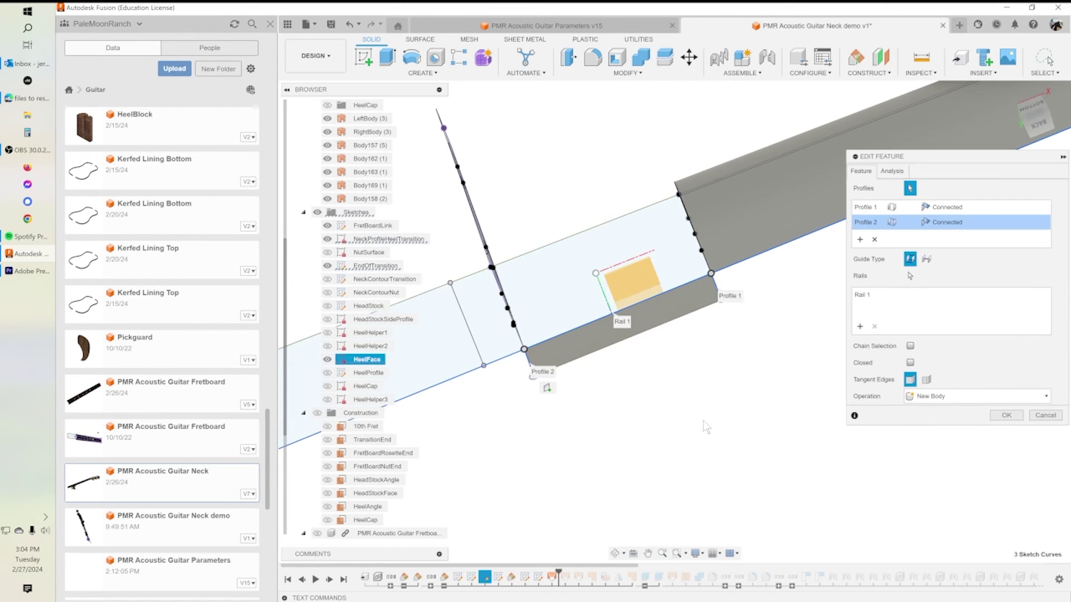
middle_click_drag(715, 343, 725, 312, "shift")
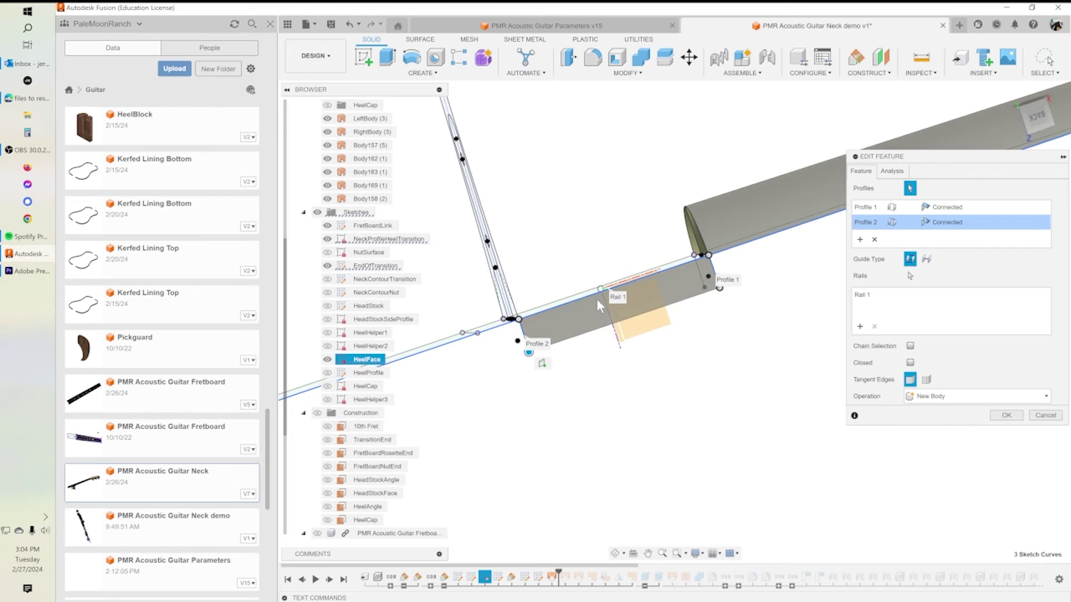
mouse_move(508, 375)
middle_mouse_down("shift")
mouse_move(509, 365)
mouse_move(507, 383)
middle_mouse_up("shift")
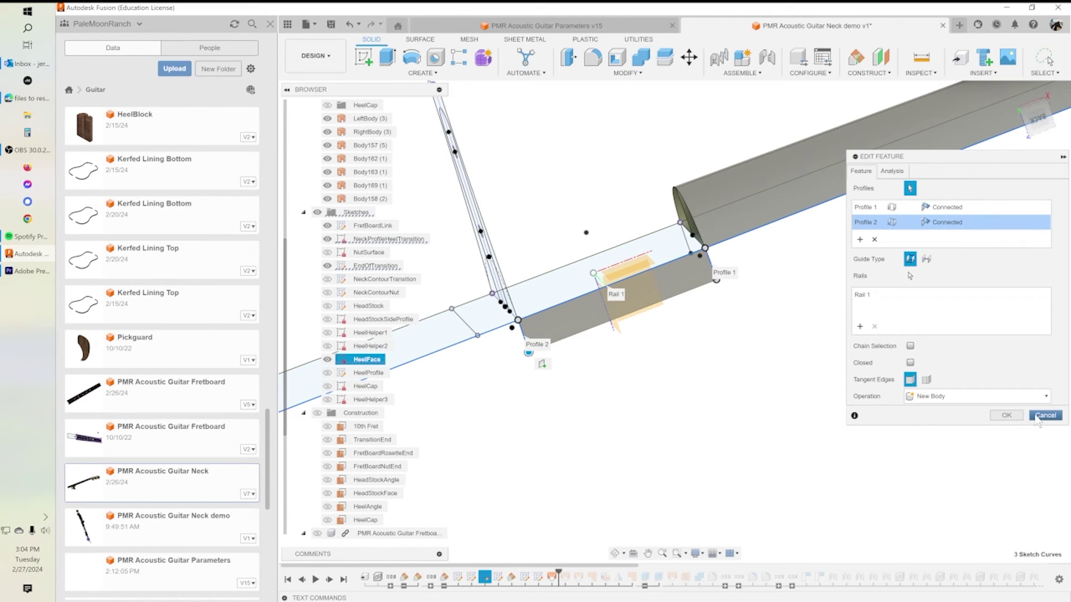
left_click(1007, 416)
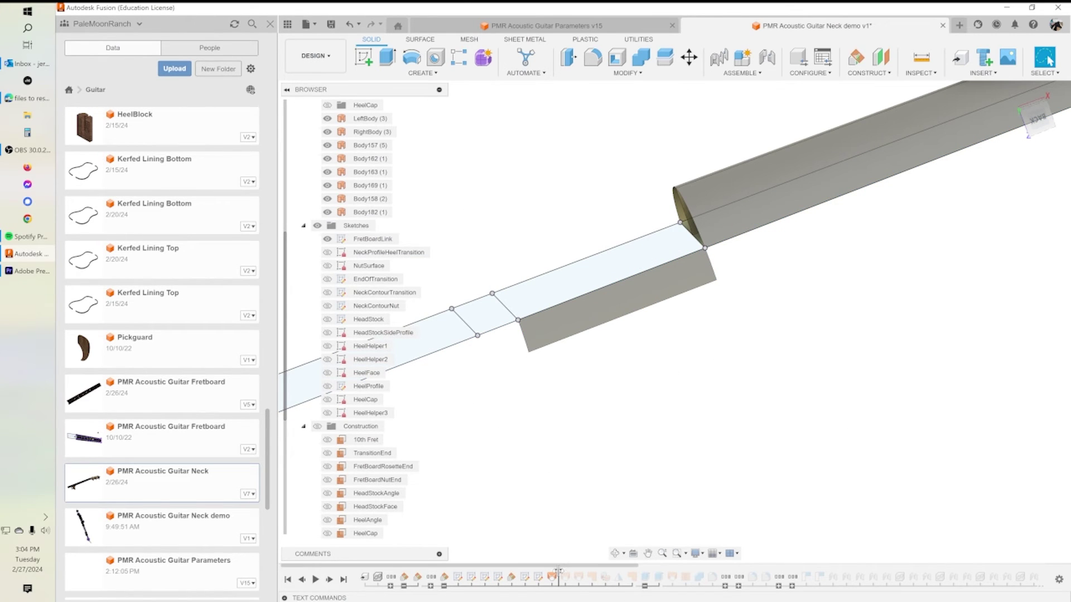
Step: Roll the design history forward by one feature to bring in the upright heel strip surface, and inspect it against the neck bodies
left_click_drag(558, 573, 571, 573)
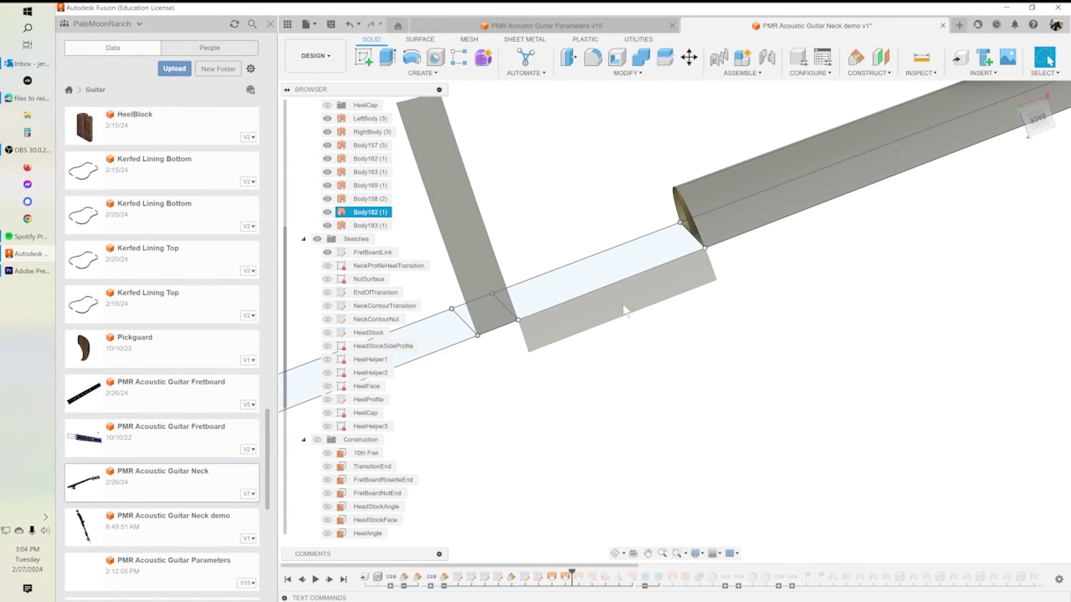
key("F4")
left_click_drag(664, 331, 596, 383)
key("Escape")
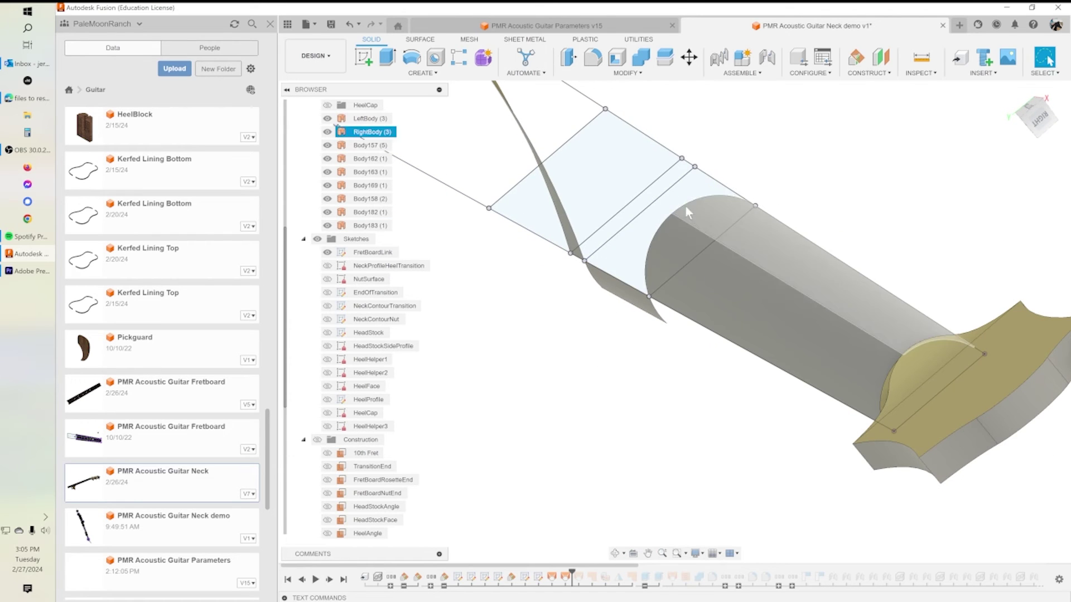
left_click(575, 146)
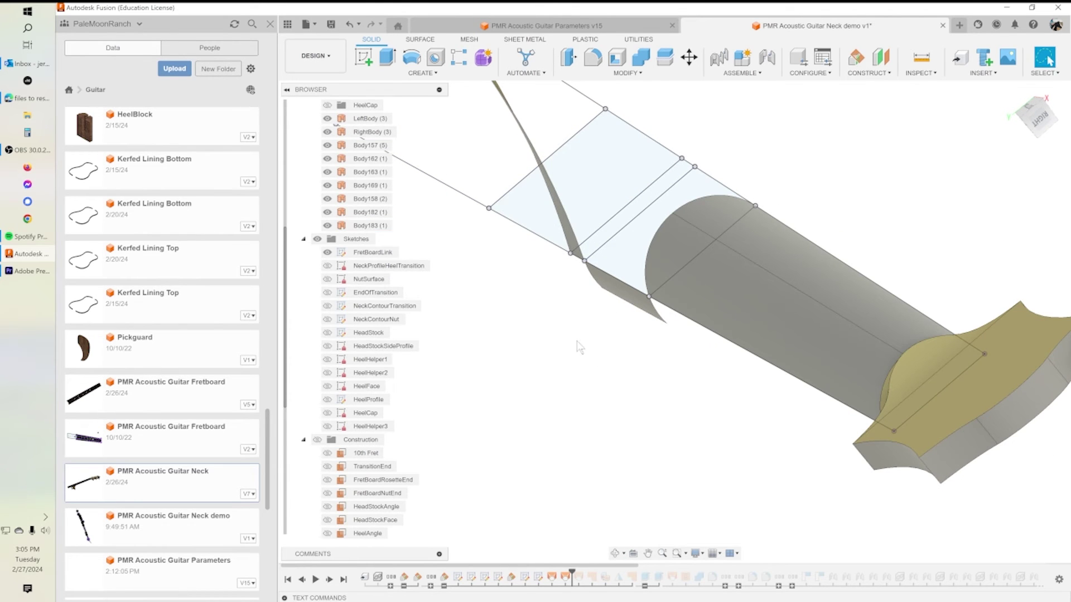
middle_click_drag(602, 312, 701, 315, "shift")
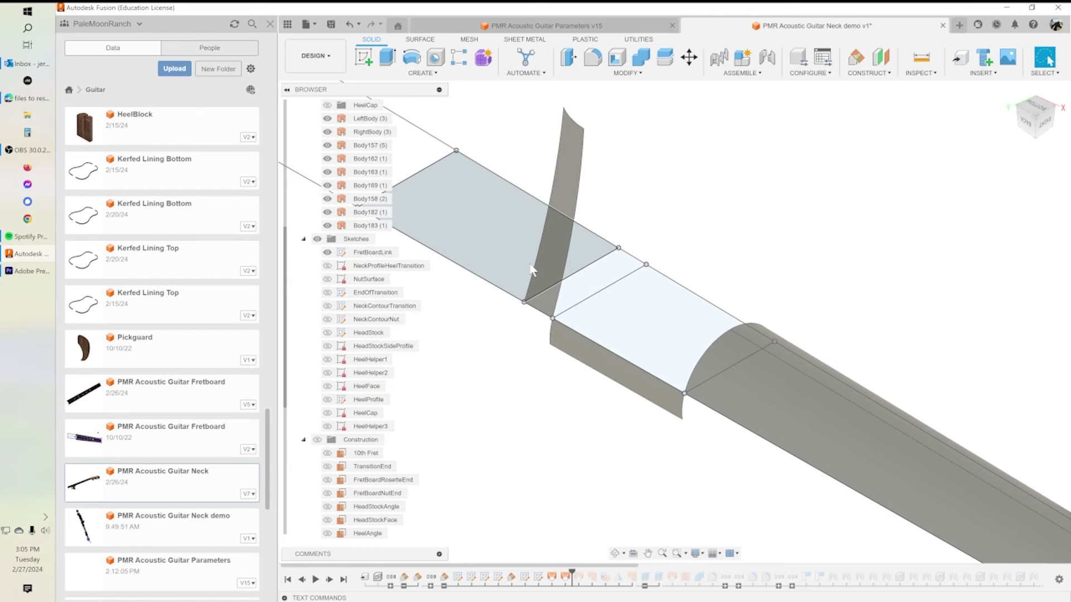
left_click(561, 184)
left_click(707, 352)
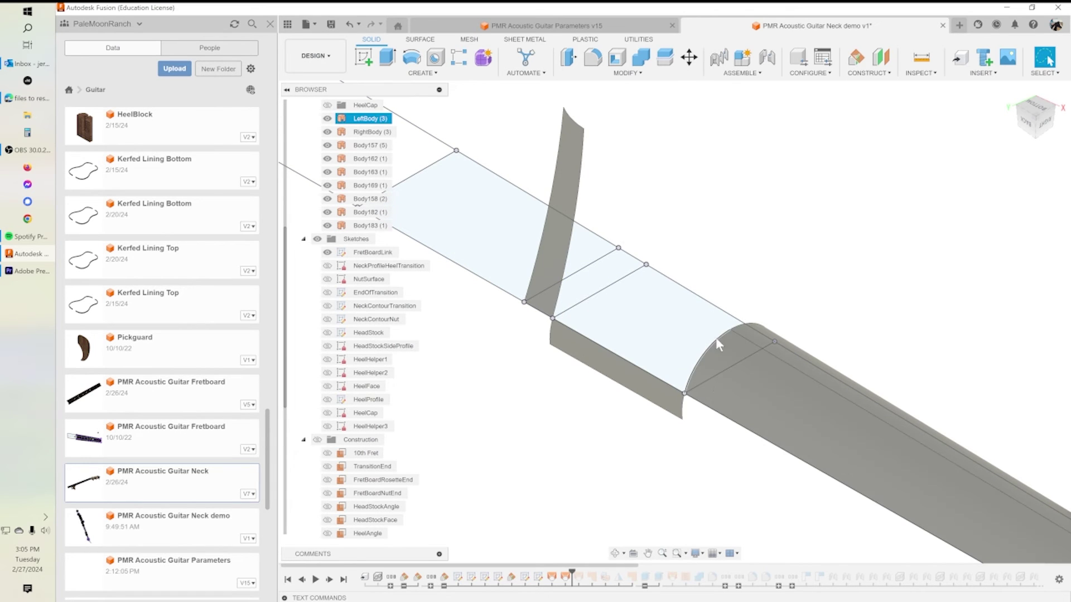
left_click(568, 195)
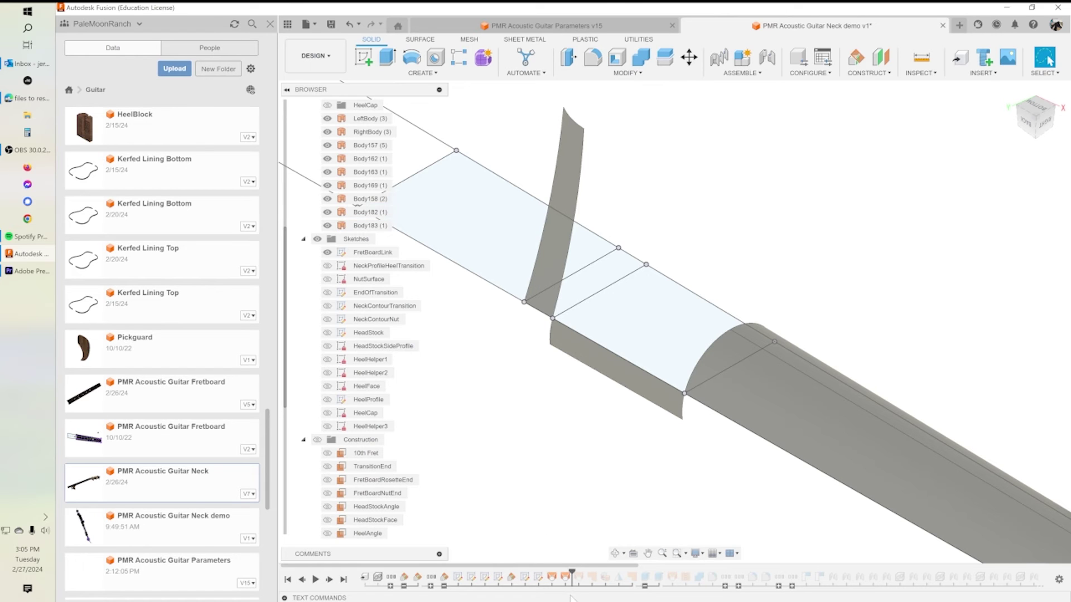
Step: Open the upright heel strip's loft to examine its profiles and rail from the heel sketches, and close it
double_click(566, 578)
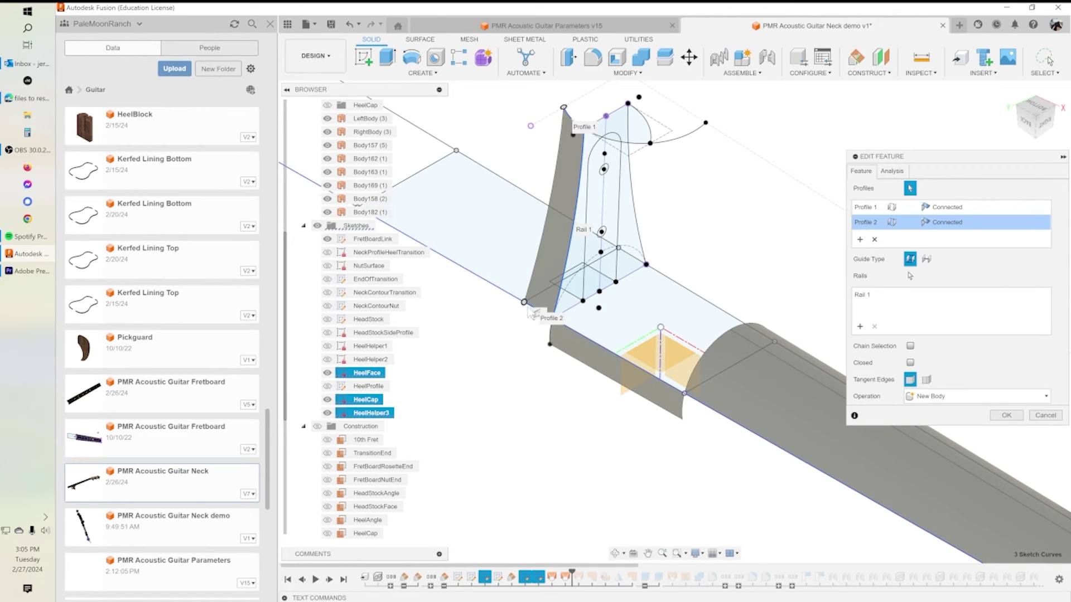
middle_click_drag(530, 409, 543, 419)
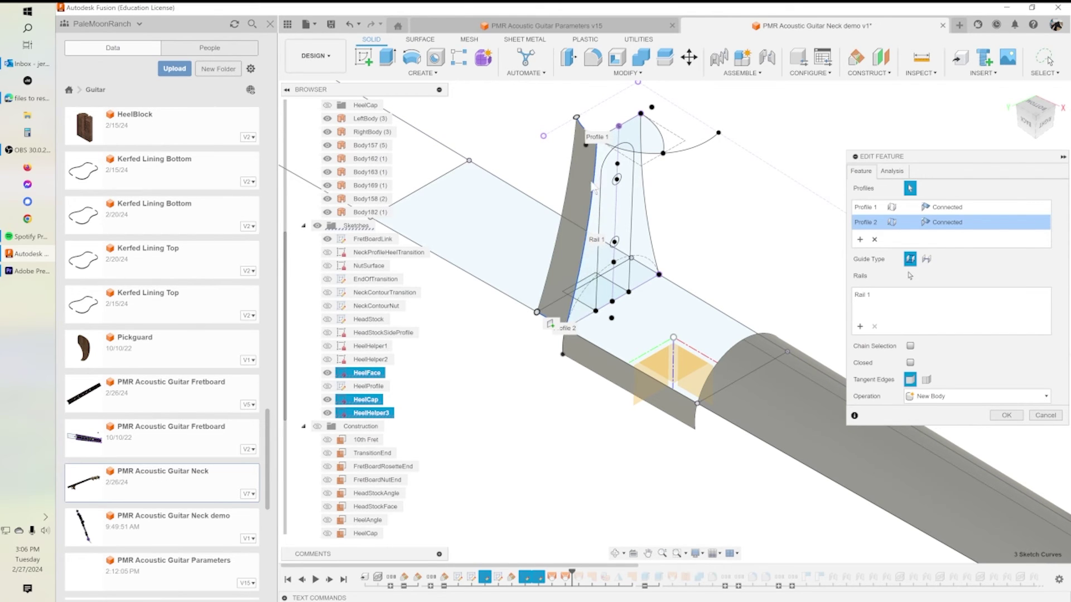
left_click(1020, 416)
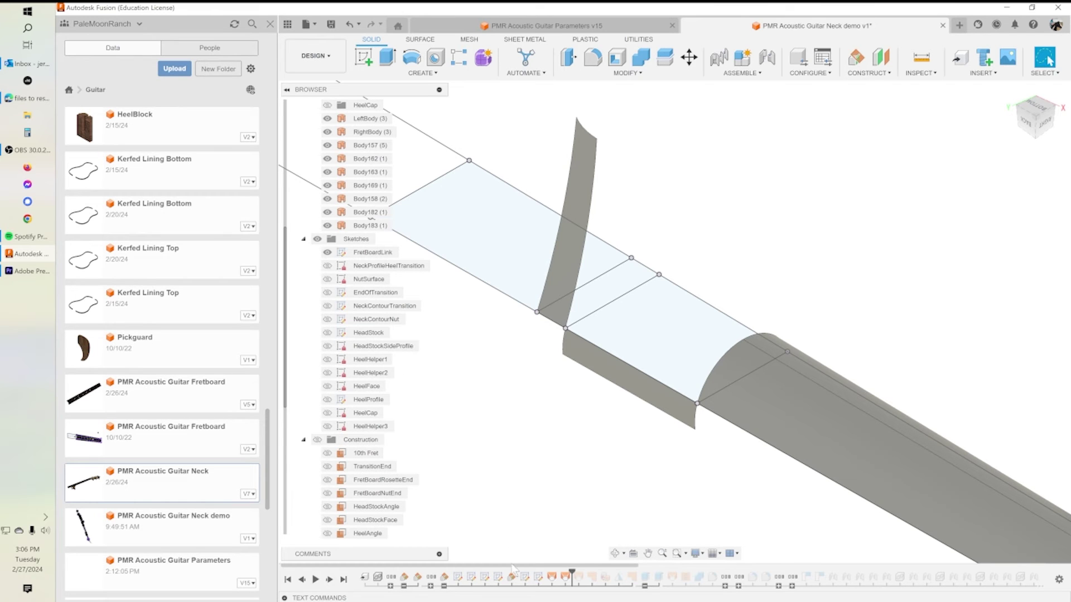
Step: Roll the design history forward by one feature and open the curved heel loft, examining its profiles and rail with all sketches hidden
left_click_drag(571, 570, 585, 570)
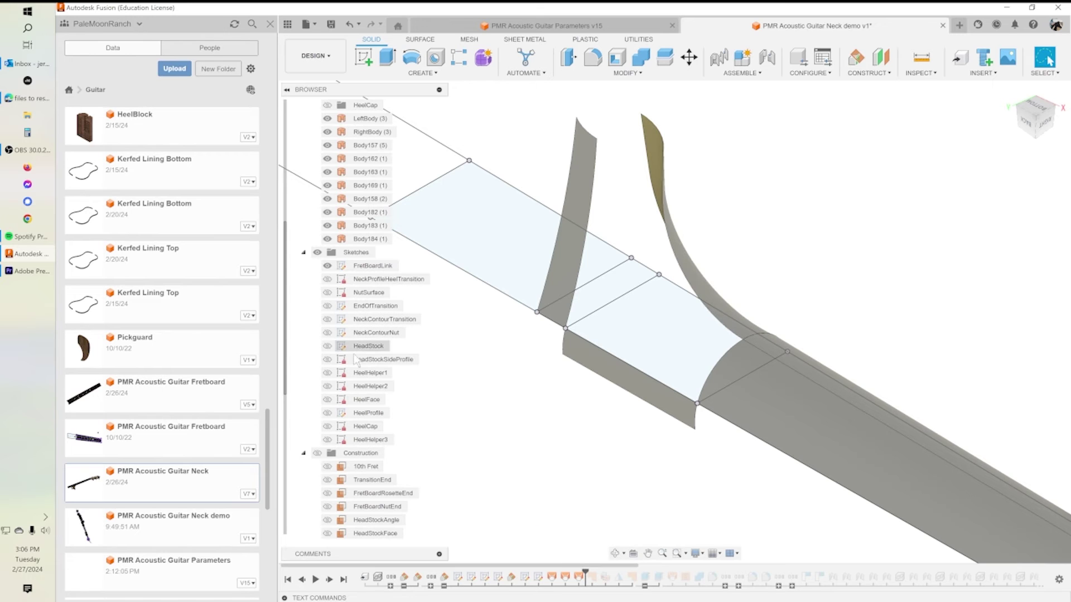
double_click(580, 577)
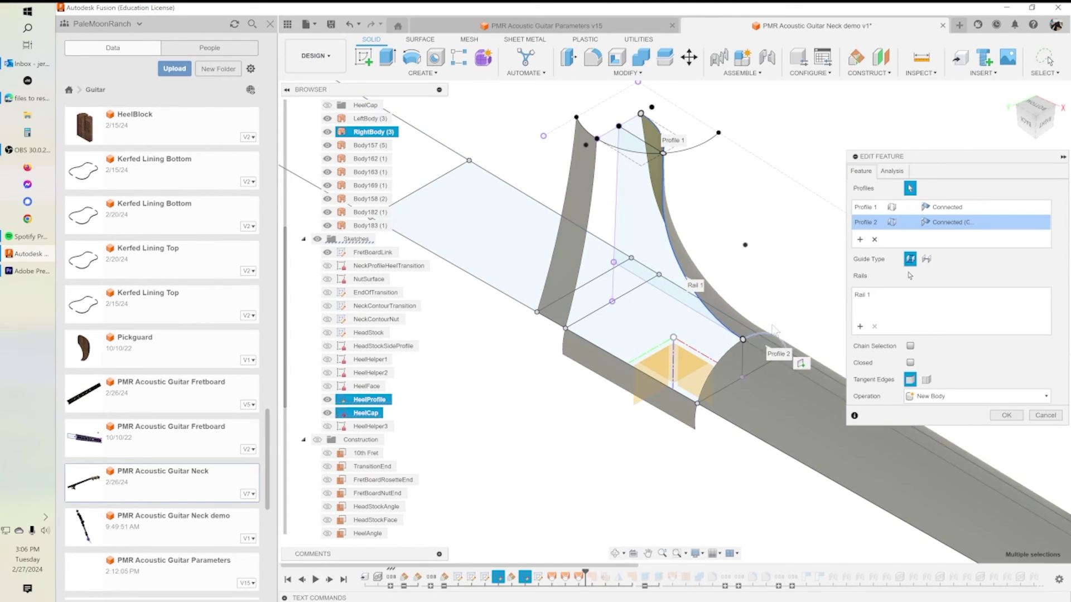
middle_click_drag(764, 307, 745, 284, "shift")
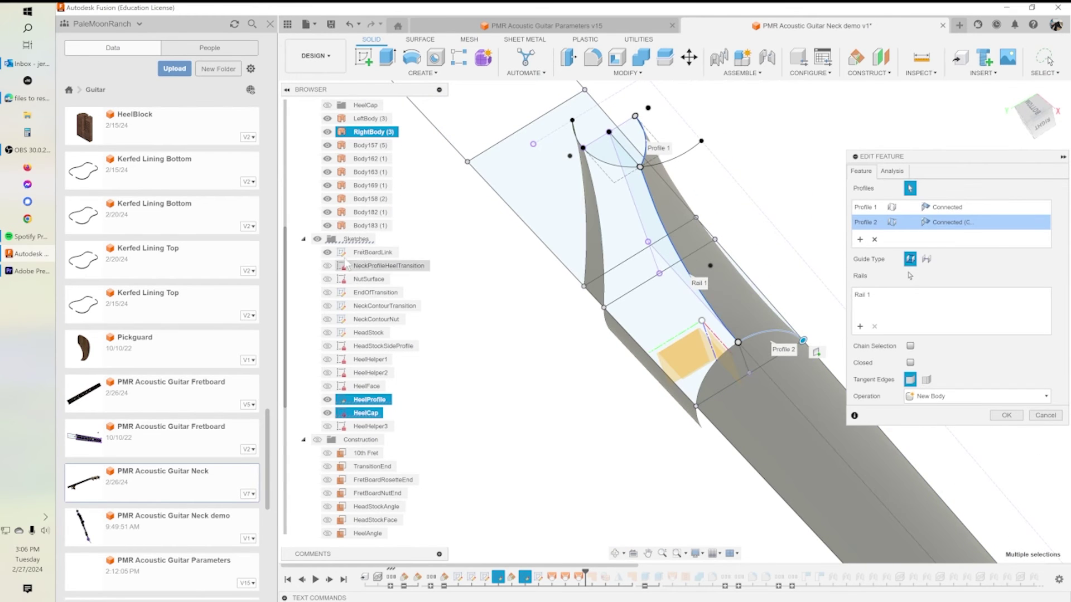
left_click(317, 239)
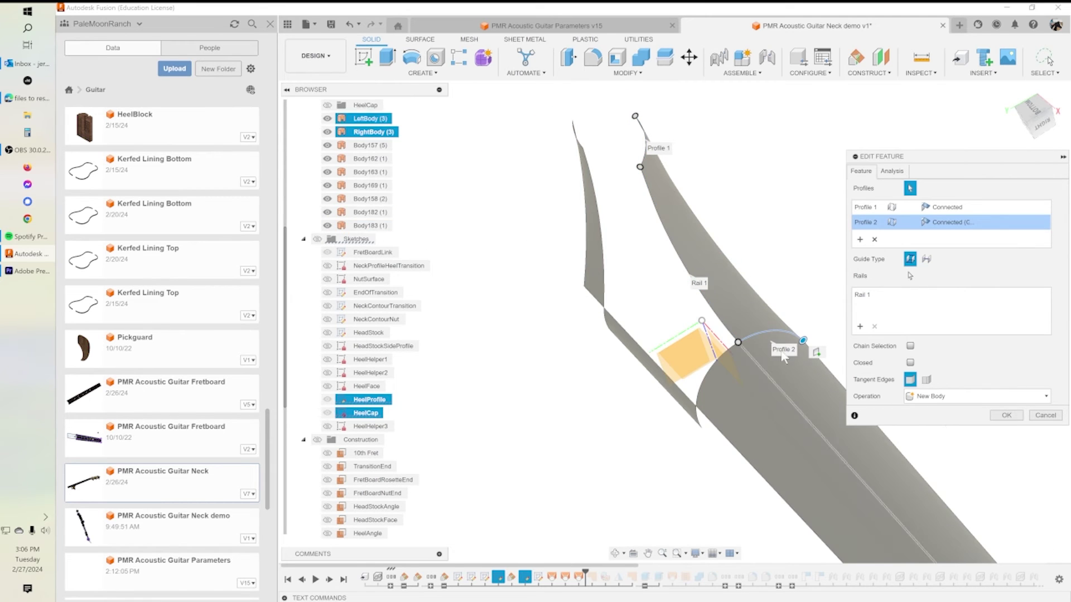
middle_click_drag(779, 337, 769, 340, "shift")
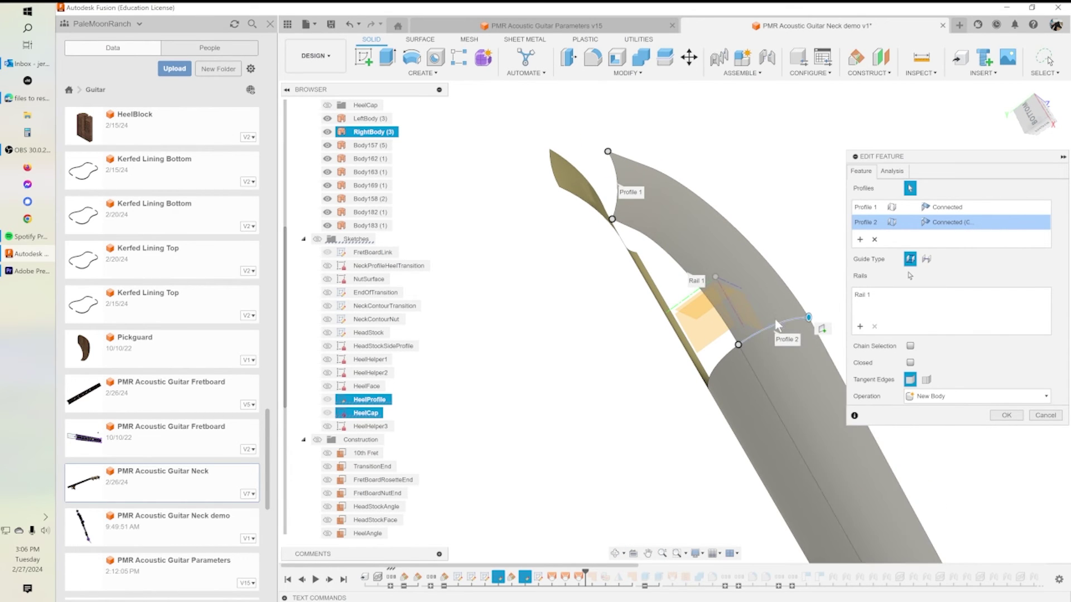
middle_click_drag(686, 252, 690, 242, "shift")
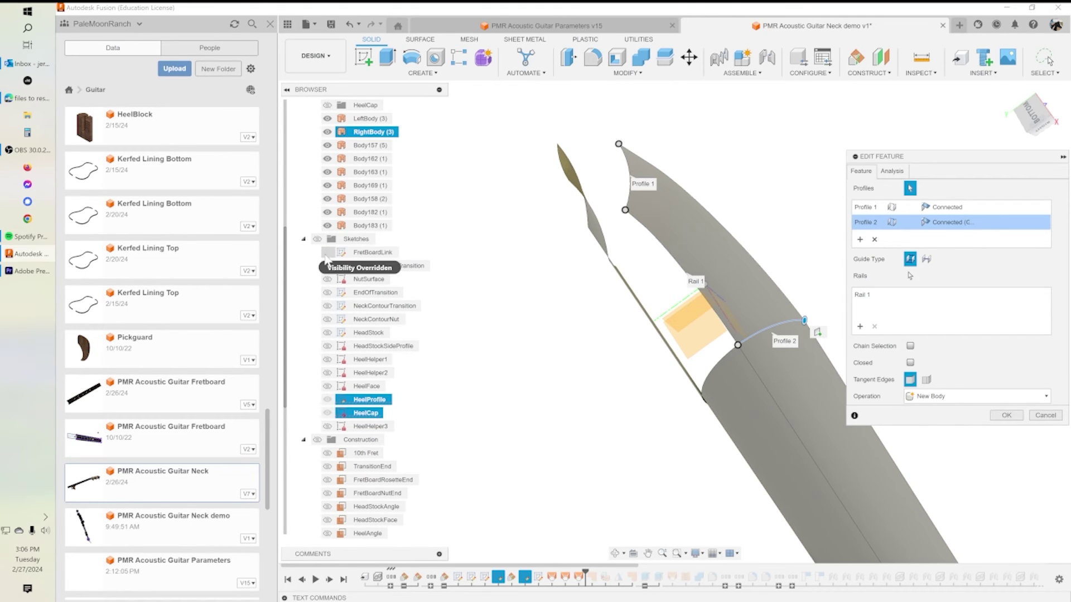
Step: Show the sketches again, examine how the HeelCap and HeelProfile curves define the curved heel loft, and close the loft
left_click(317, 238)
left_click(327, 253)
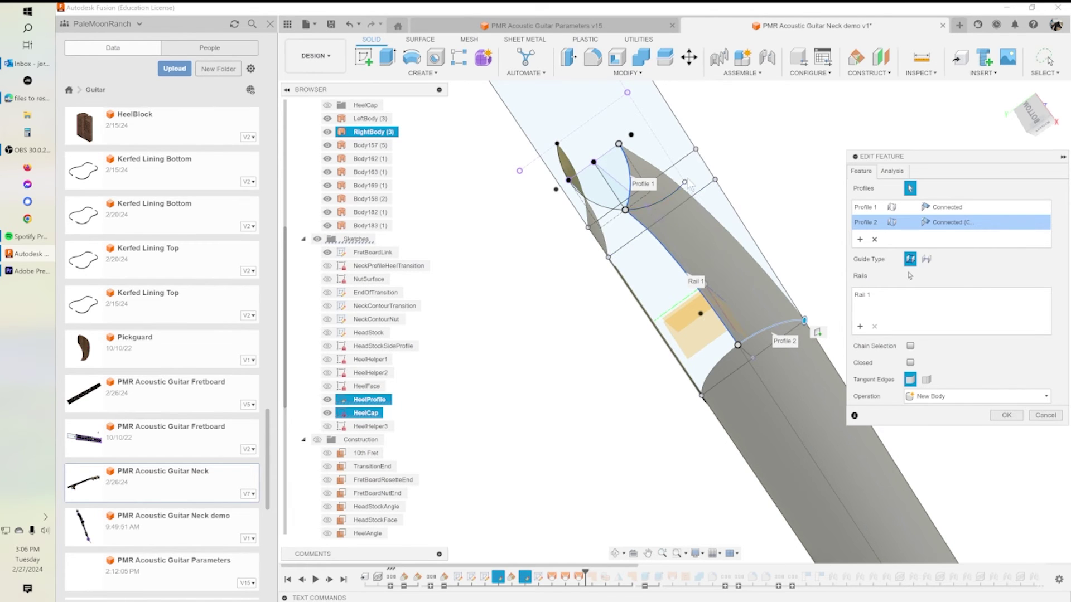
middle_click_drag(649, 211, 629, 151, "shift")
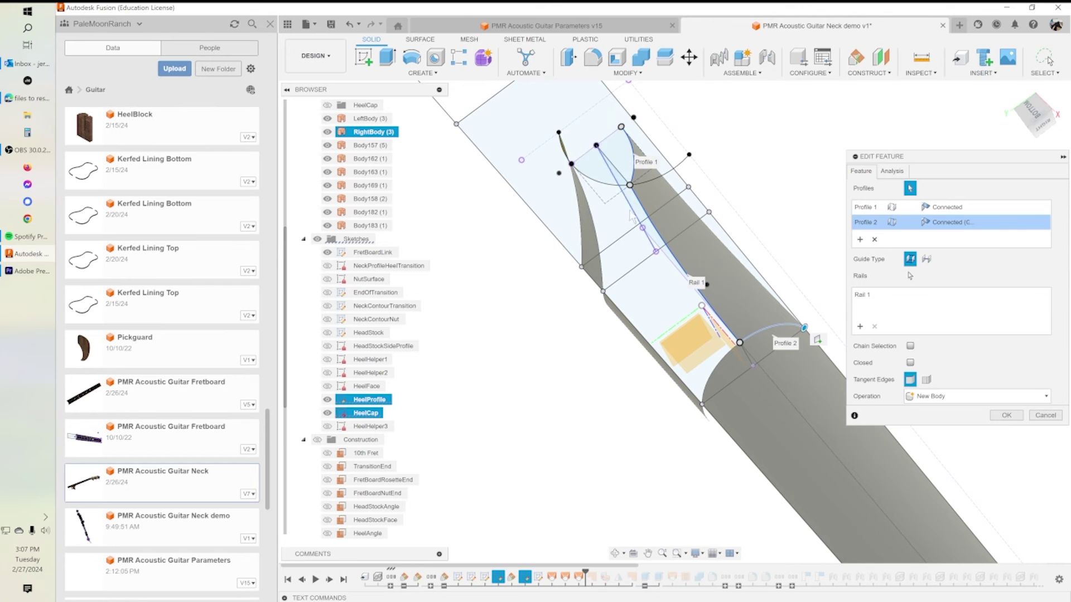
middle_click_drag(734, 338, 740, 317, "shift")
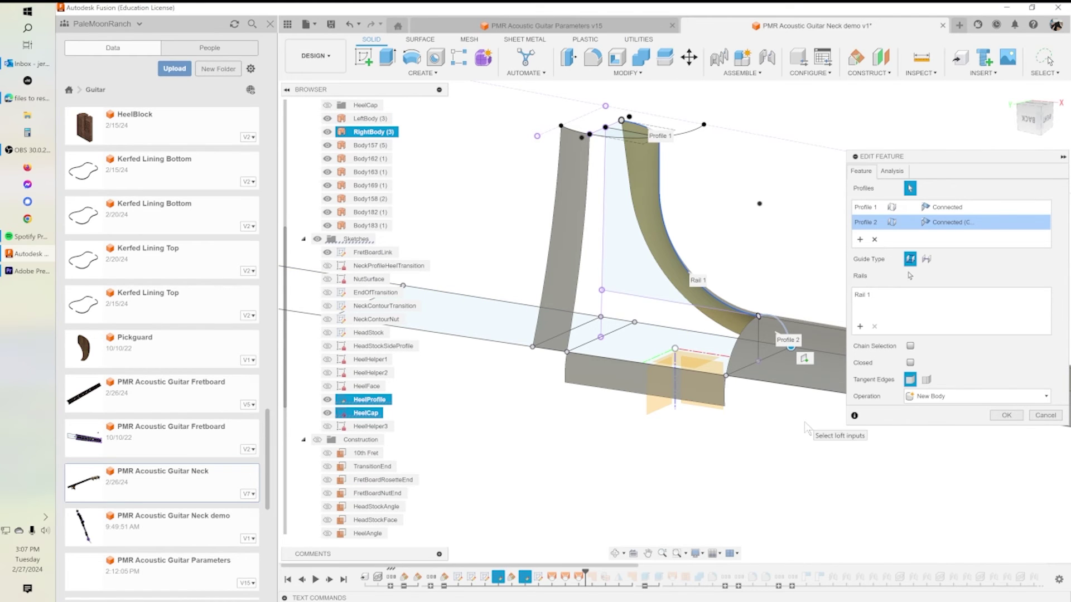
left_click(1007, 416)
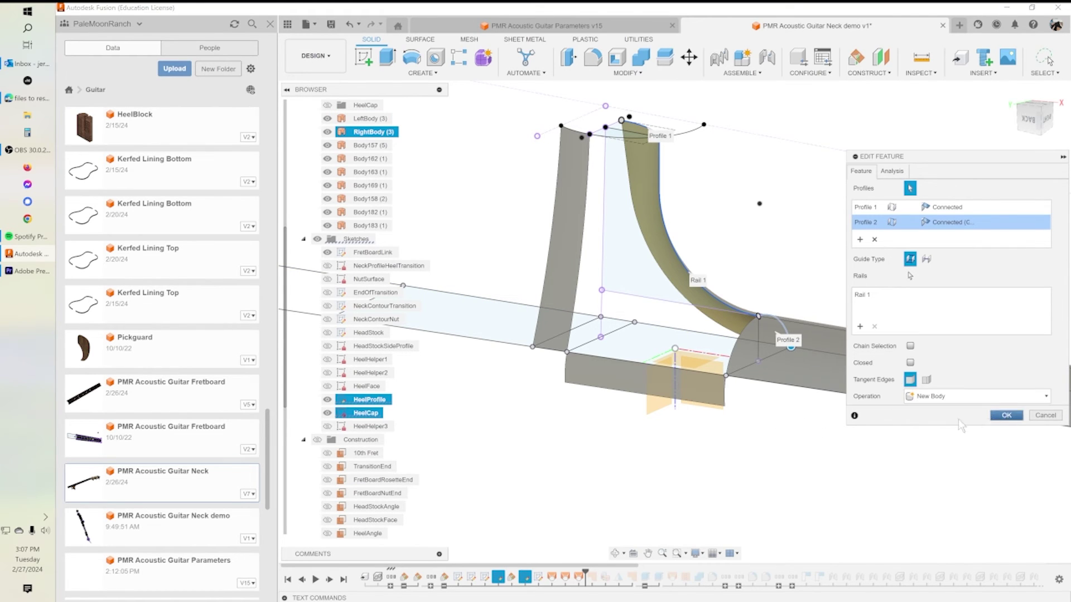
Step: Roll forward to the heel's side patch, open it to examine its boundary edges, and roll the history back before it
middle_click_drag(717, 438, 795, 462, "shift")
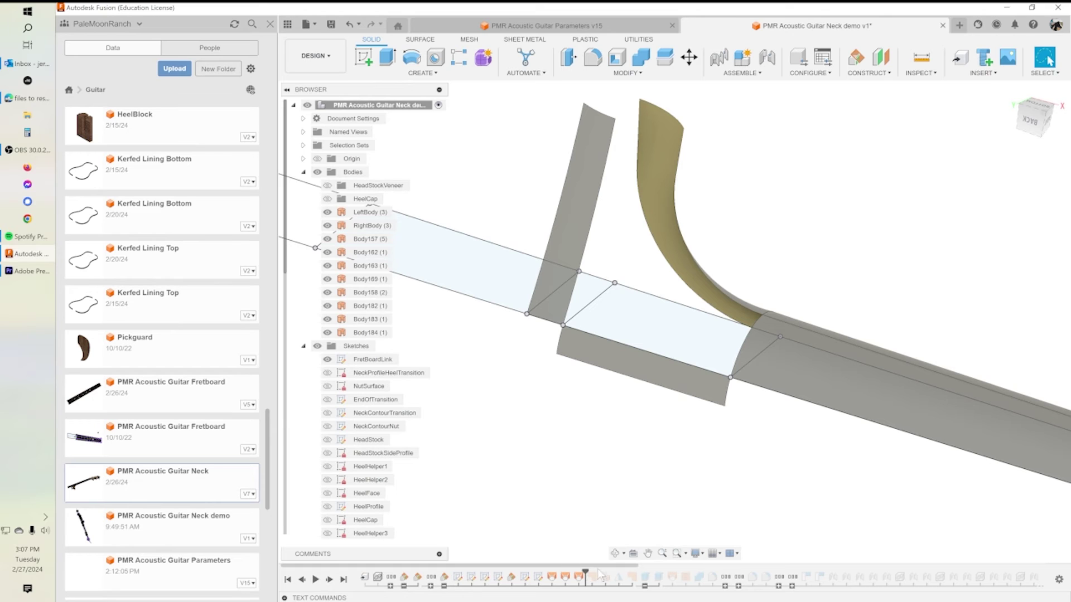
left_click_drag(584, 573, 598, 573)
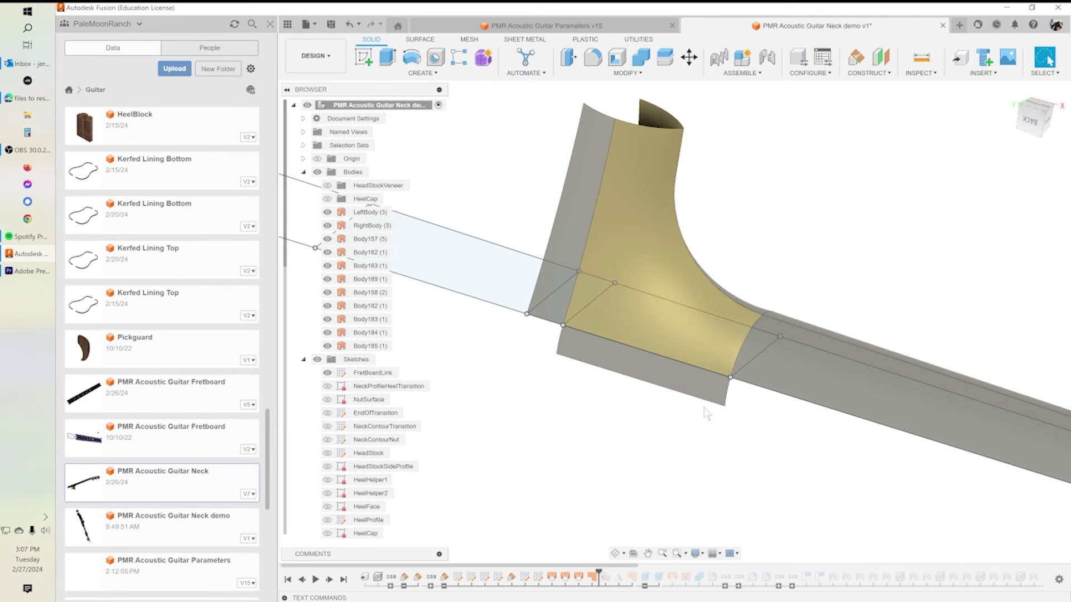
double_click(591, 578)
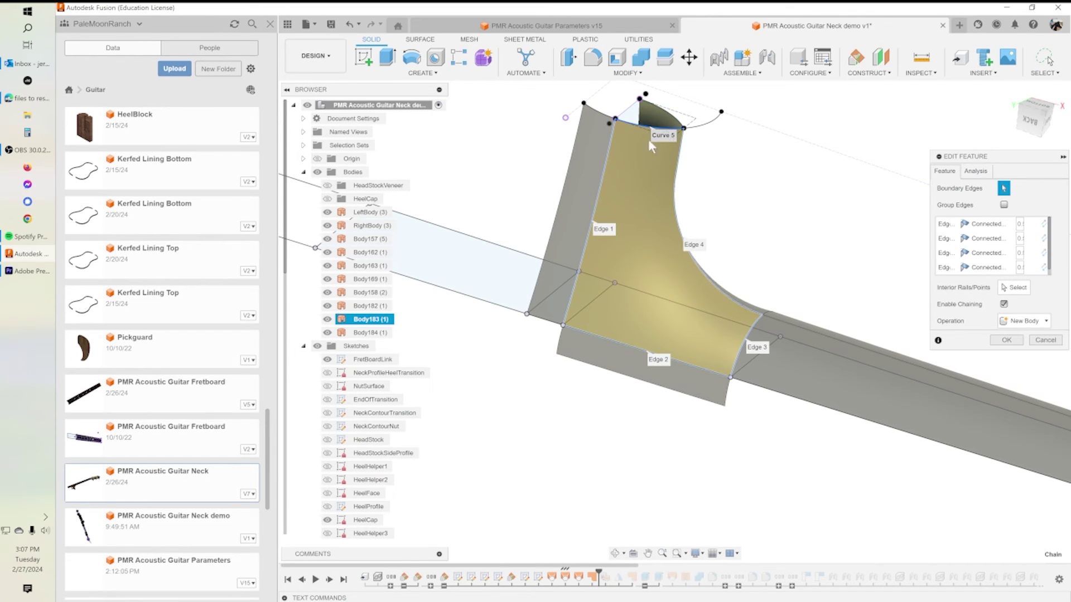
left_click(1036, 341)
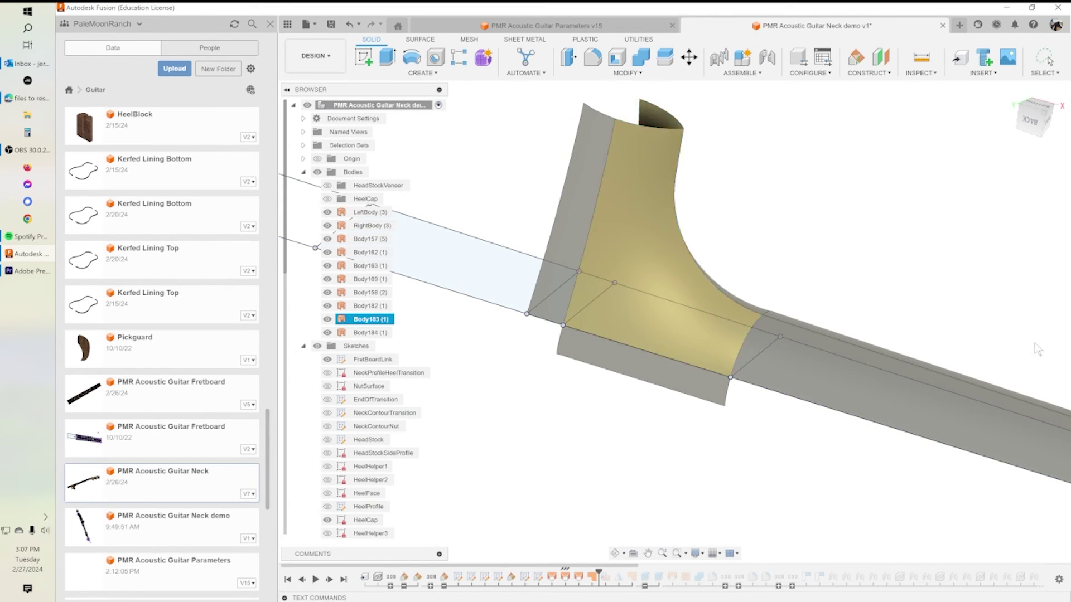
mouse_move(599, 575)
left_mouse_down()
mouse_move(572, 576)
mouse_move(585, 574)
left_mouse_up()
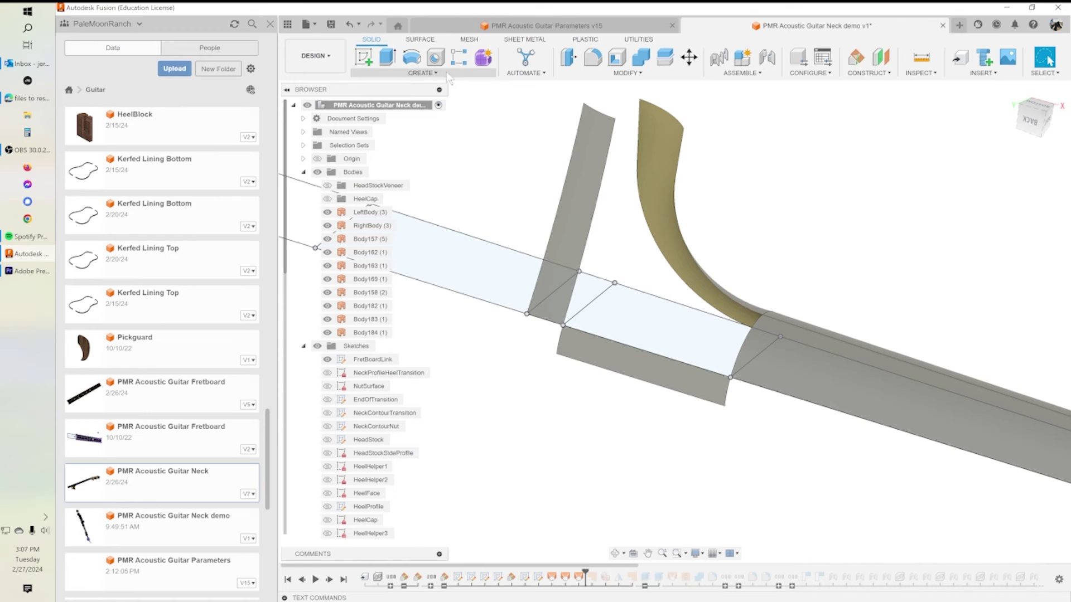
left_click(419, 39)
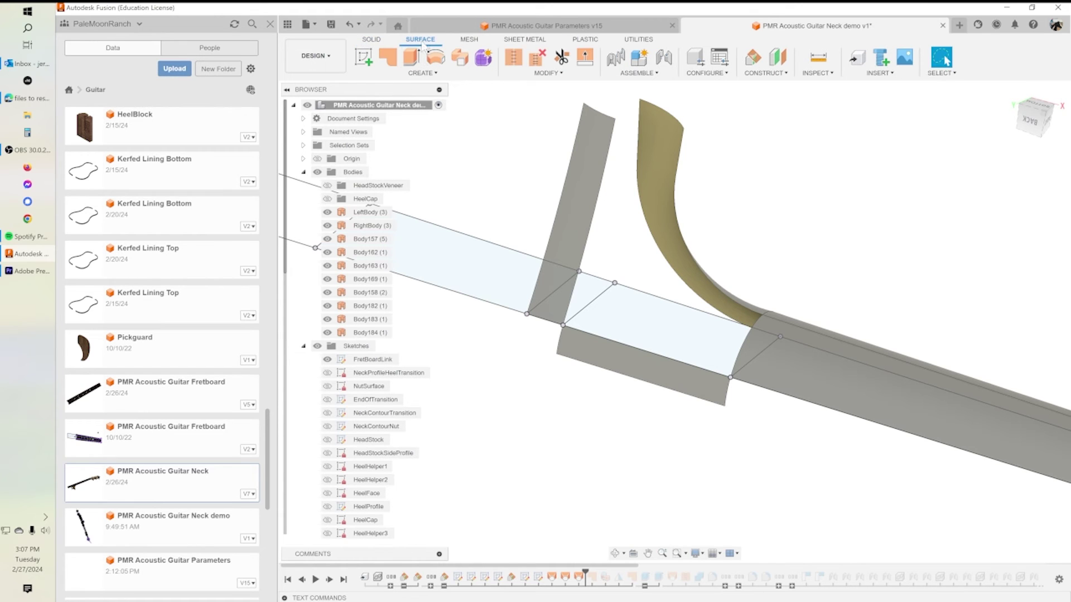
left_click(387, 56)
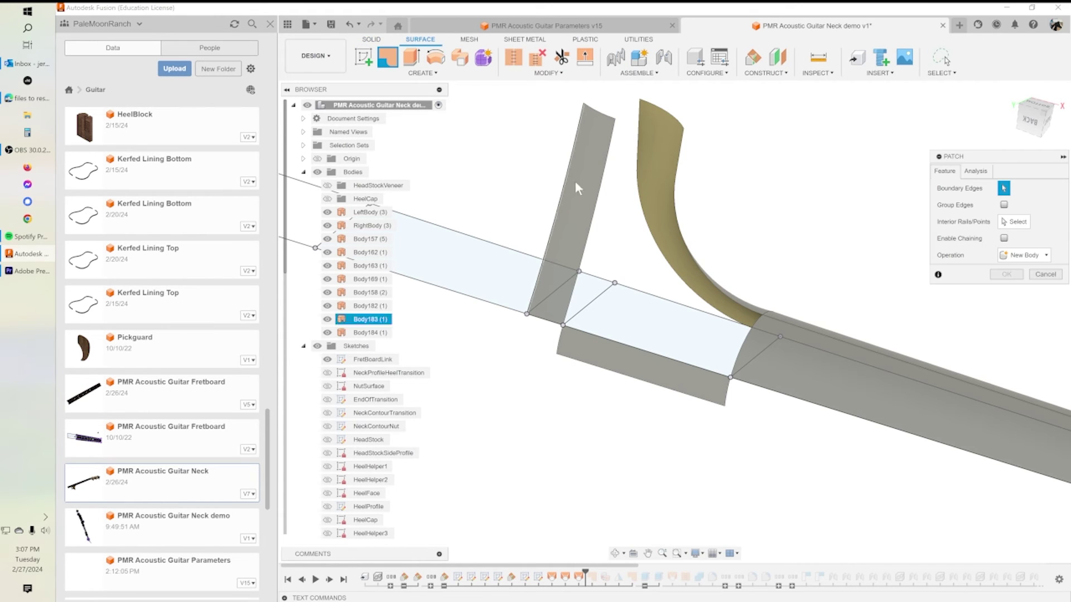
left_click(600, 210)
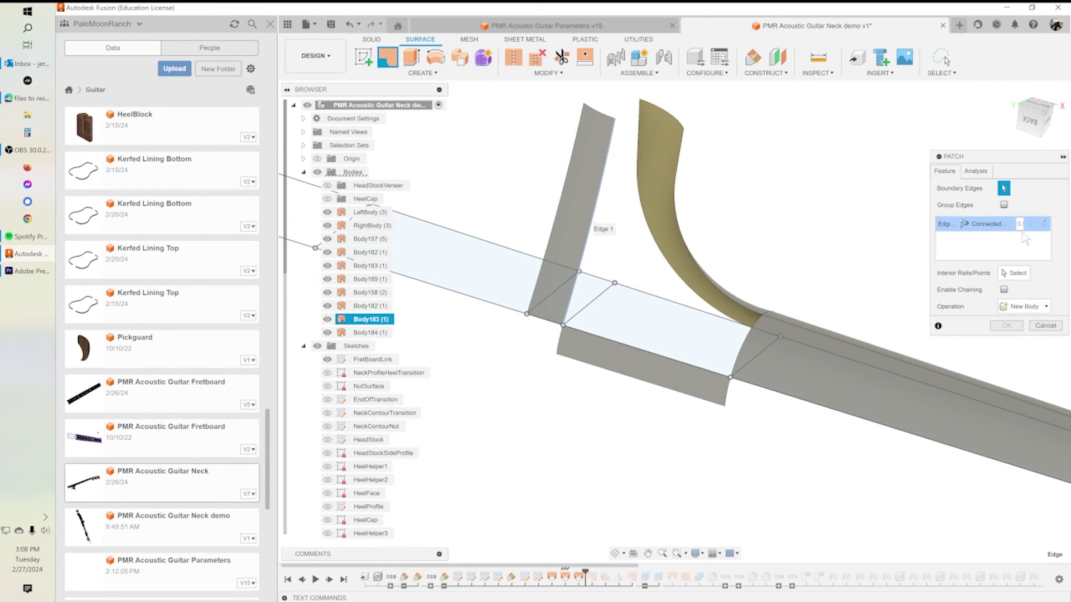
left_click(1045, 326)
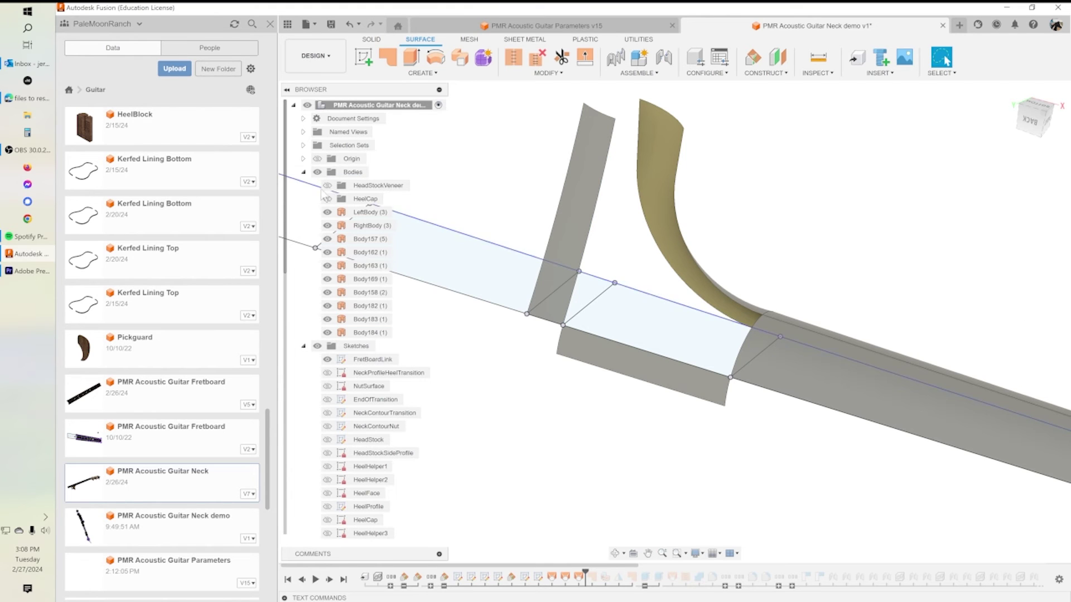
Step: Hide all sketches so only the neck and heel surface bodies are displayed
left_click(317, 346)
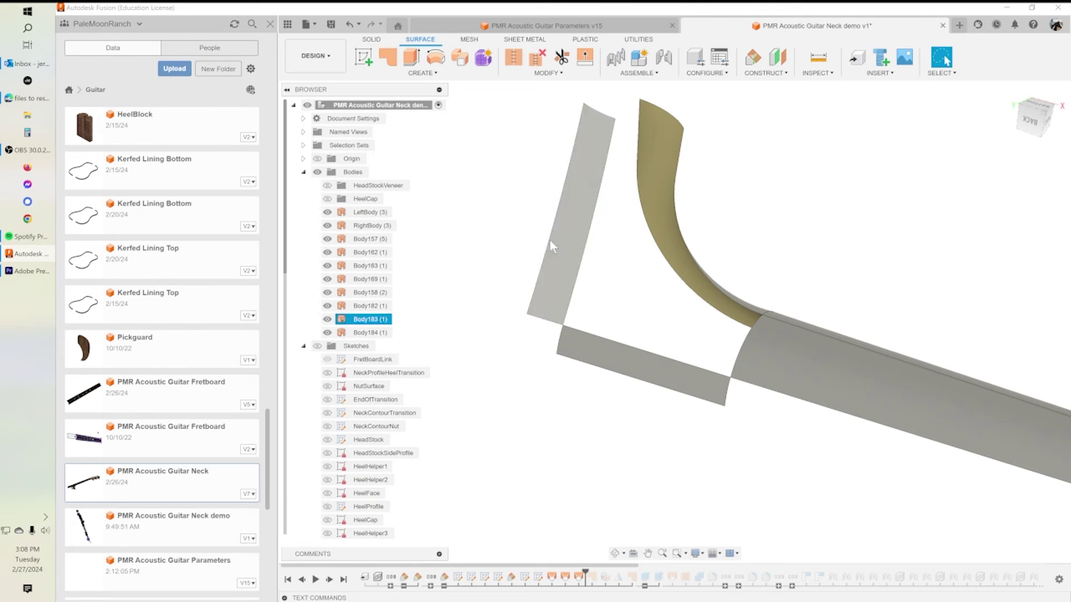
Step: Start a surface patch and choose its boundary edges along the two helper surfaces, the neck end and the curved heel loft
left_click(387, 56)
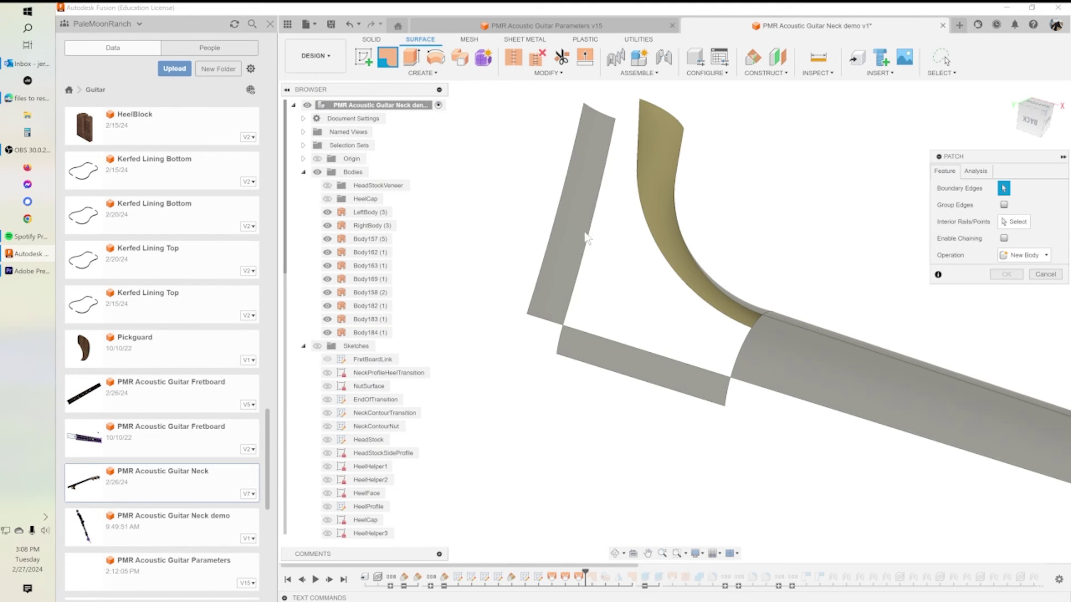
left_click(587, 239)
left_click(647, 353)
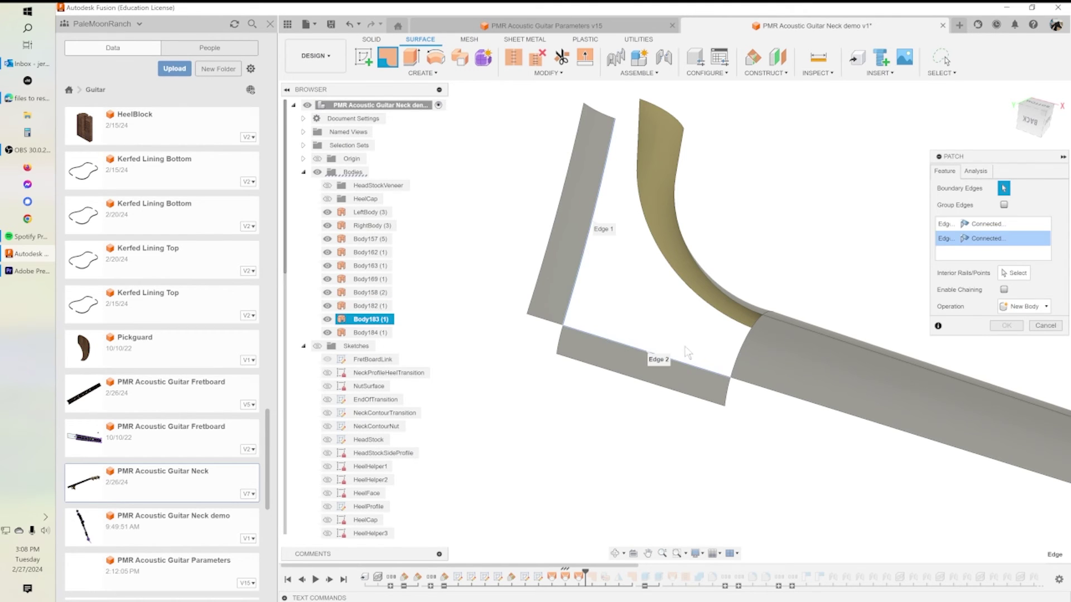
left_click(742, 357)
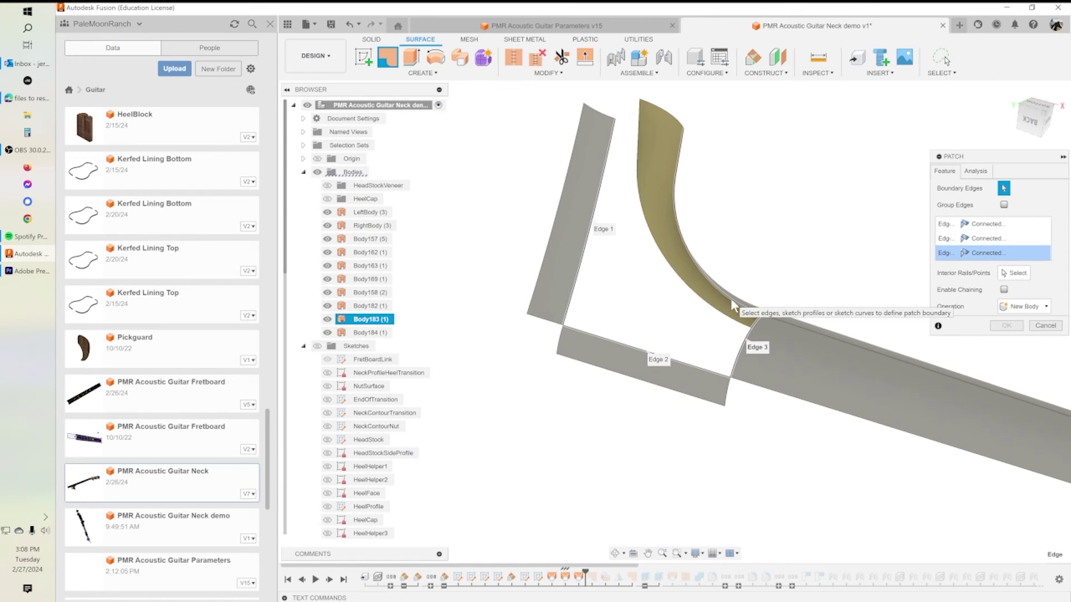
left_click(730, 299)
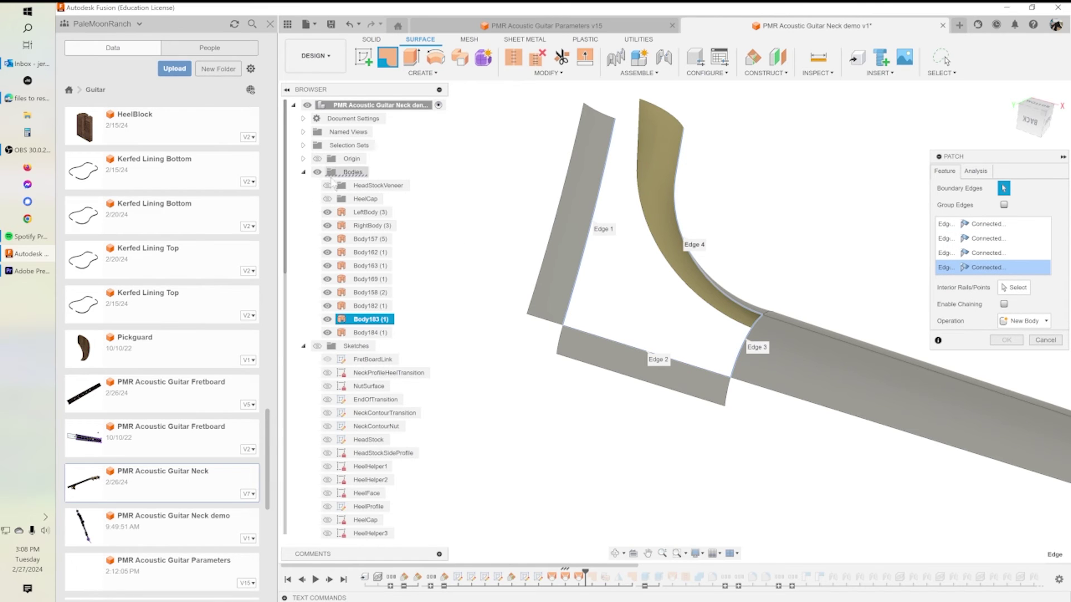
Step: Show the HeelCap sketch, add its side curve as the fifth boundary, and create the heel's side patch as a new body
left_click(318, 346)
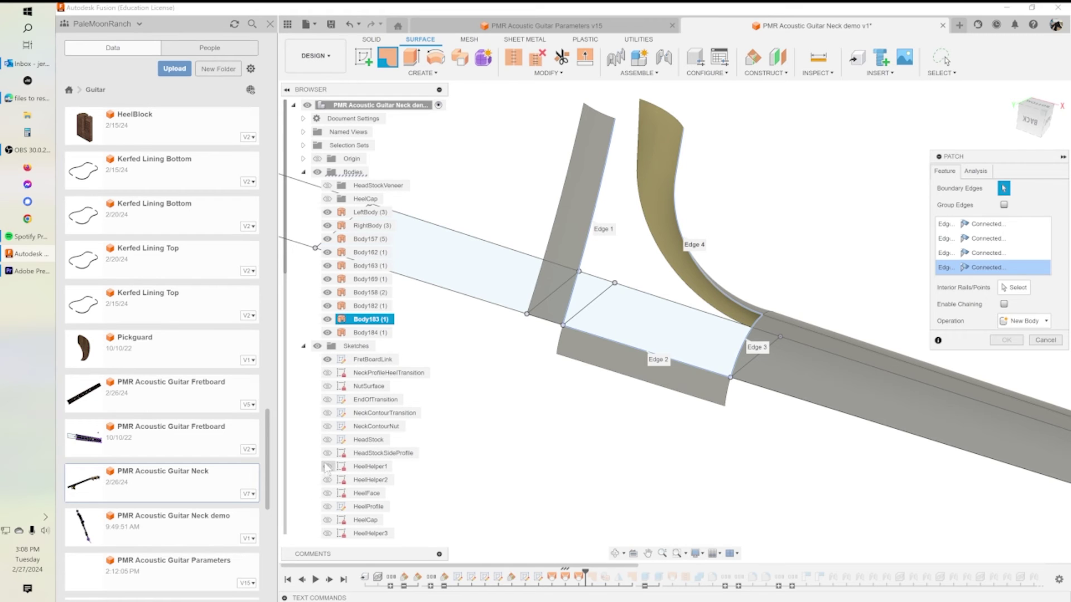
left_click(327, 493)
left_click(328, 494)
left_click(328, 520)
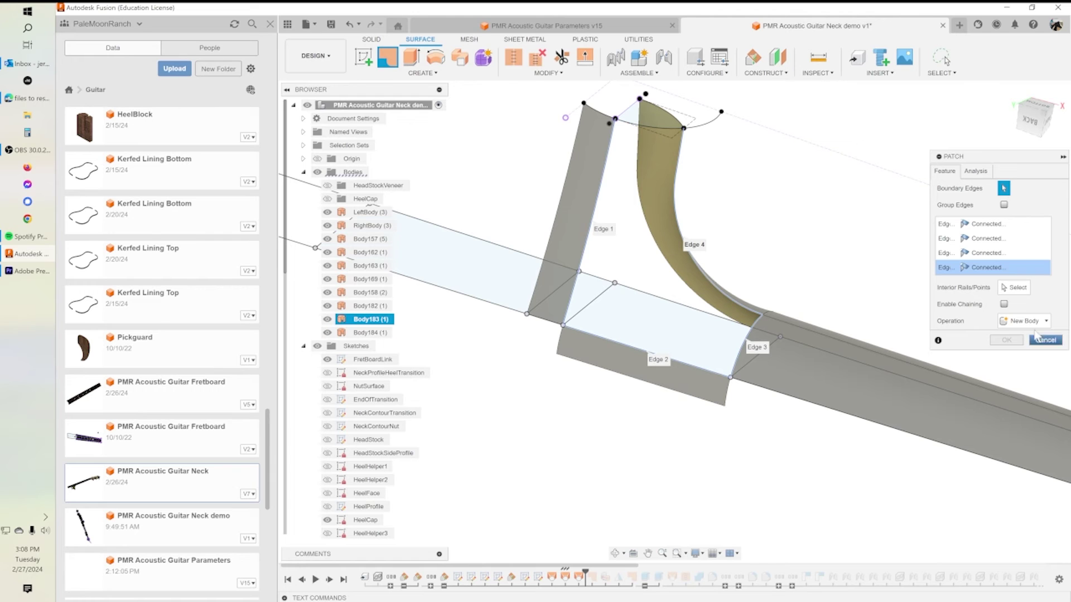
scroll(755, 231, "up", 1)
scroll(720, 218, "up", 2)
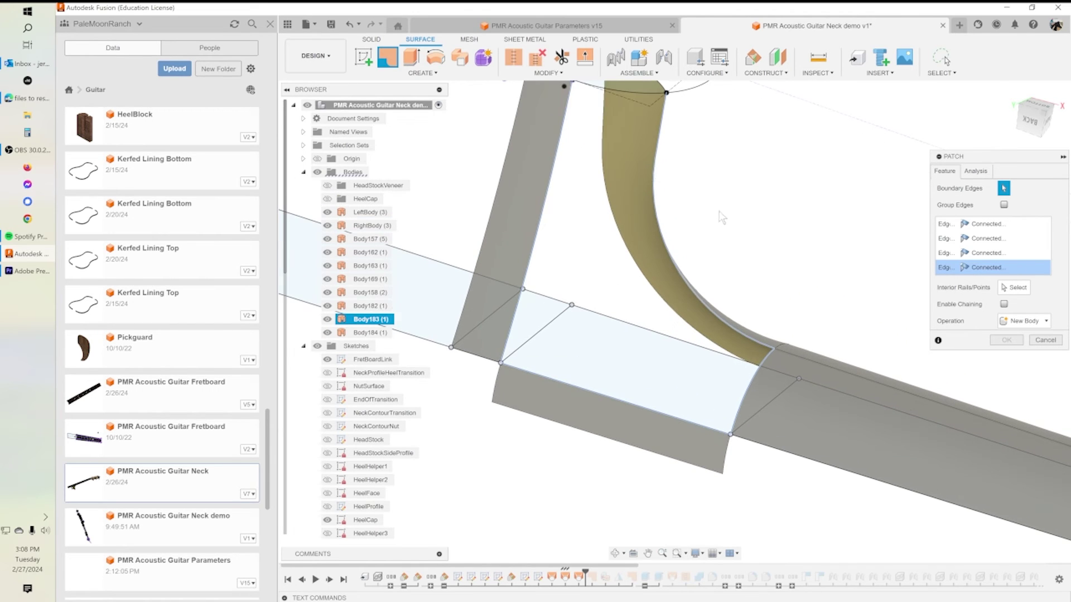
left_click(629, 93)
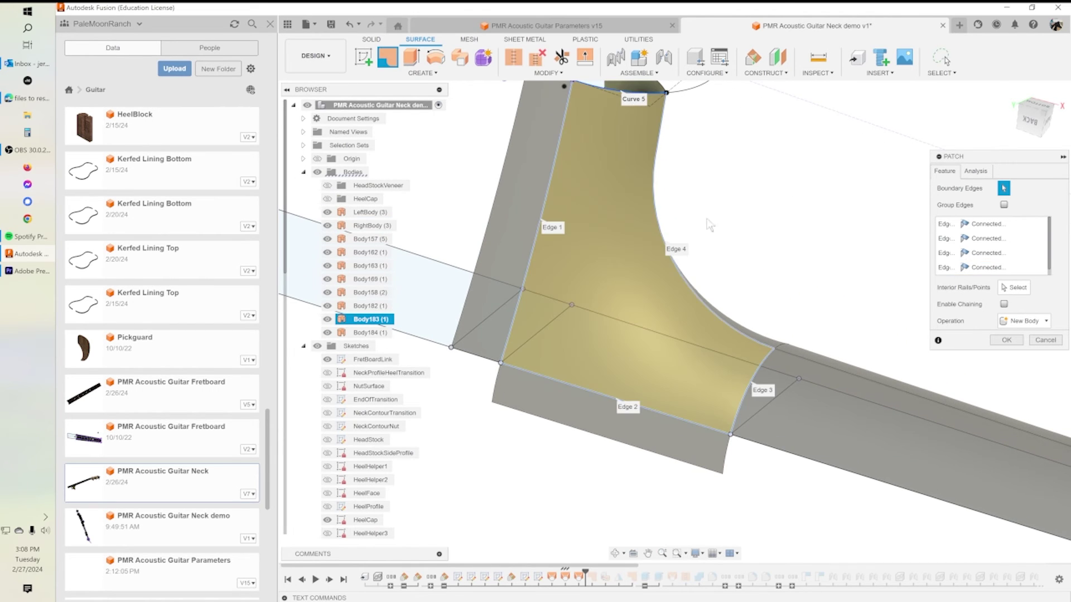
left_click(993, 343)
Step: Select the three helper surfaces surrounding the heel's side patch to point them out
middle_click_drag(685, 306, 670, 330, "shift")
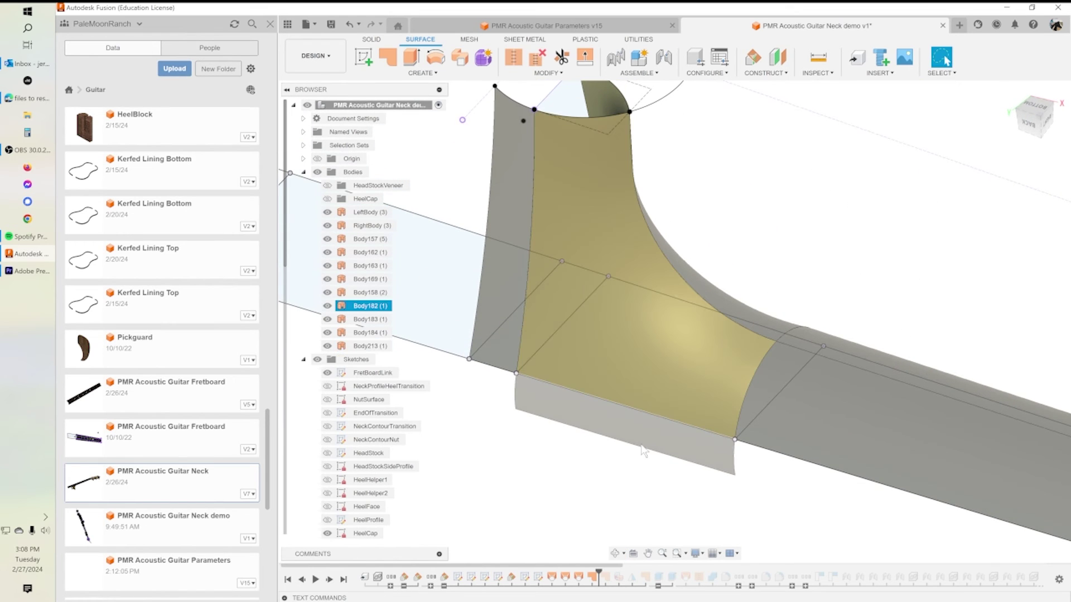
left_click(642, 443)
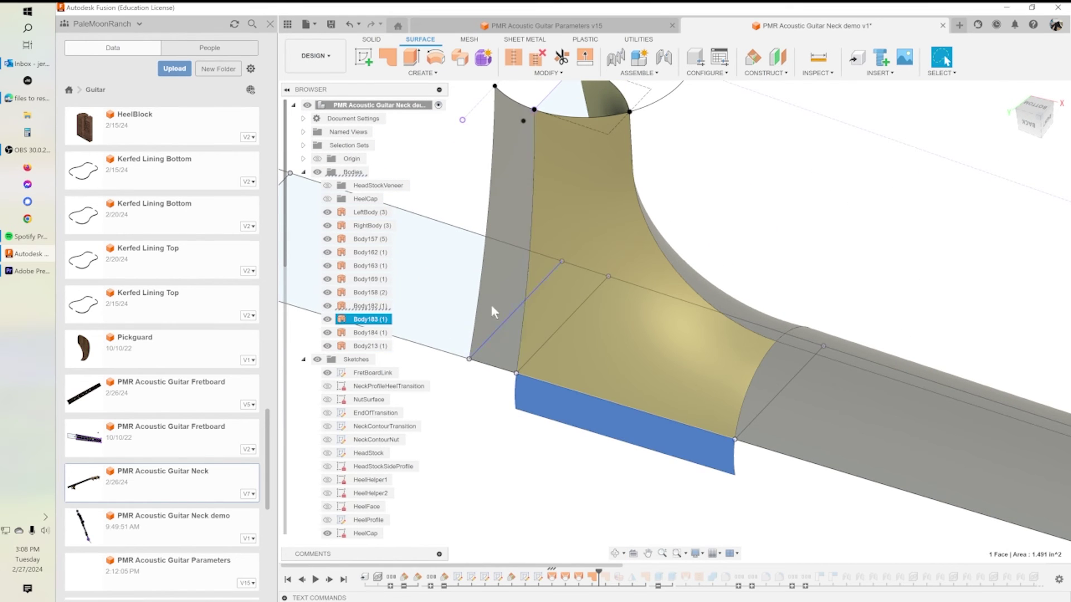
left_click(497, 270, "ctrl")
left_click(701, 279, "ctrl")
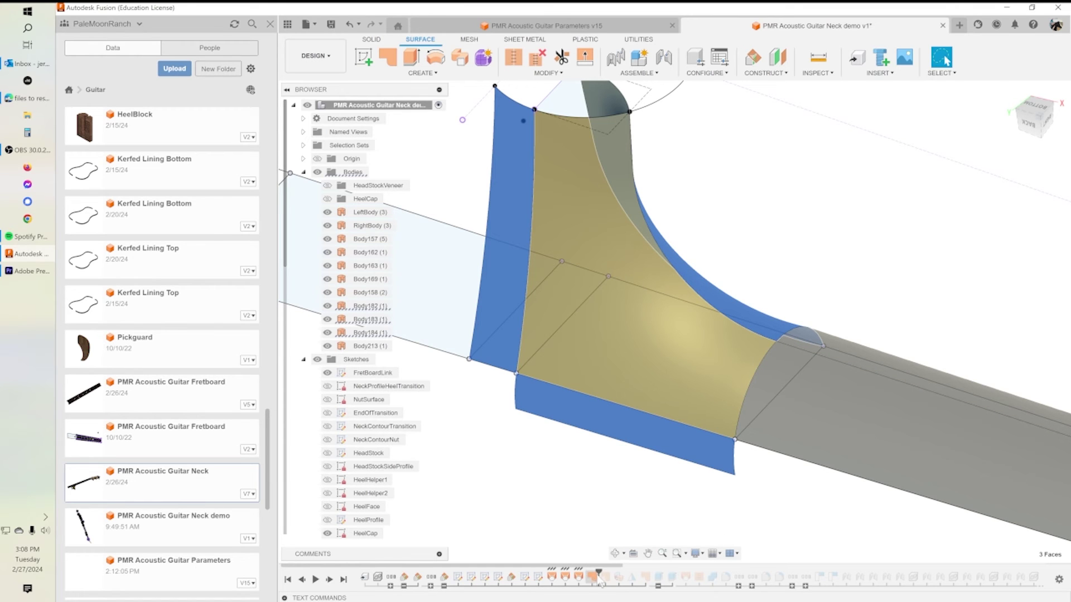
Step: Roll the history forward past the original side patch and the removal of the helper surfaces, and delete the duplicate patch SurfacePatch57
left_click_drag(598, 569, 626, 573)
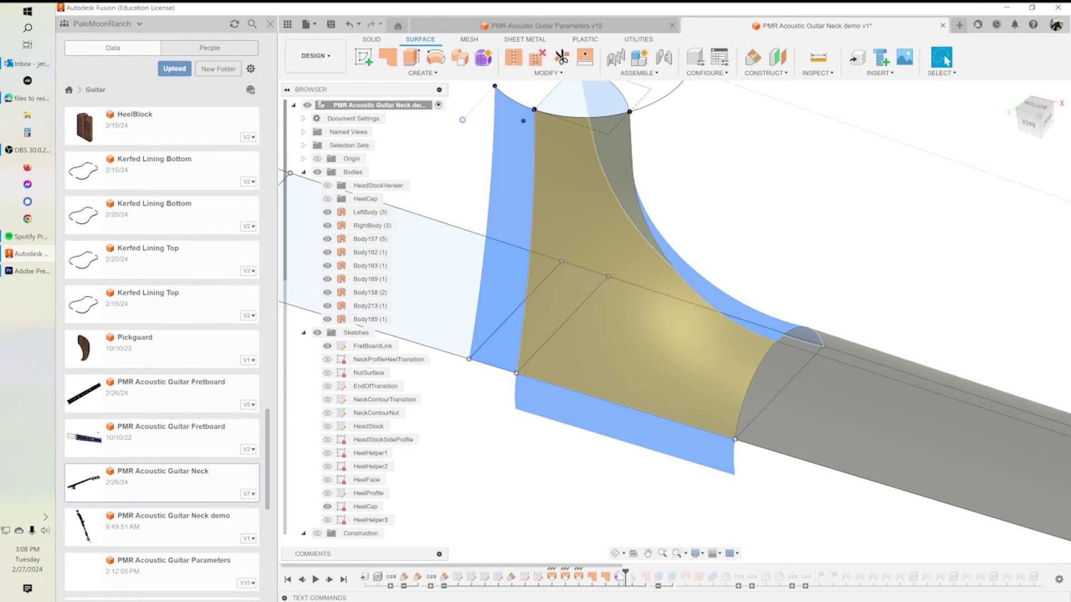
left_click(605, 578)
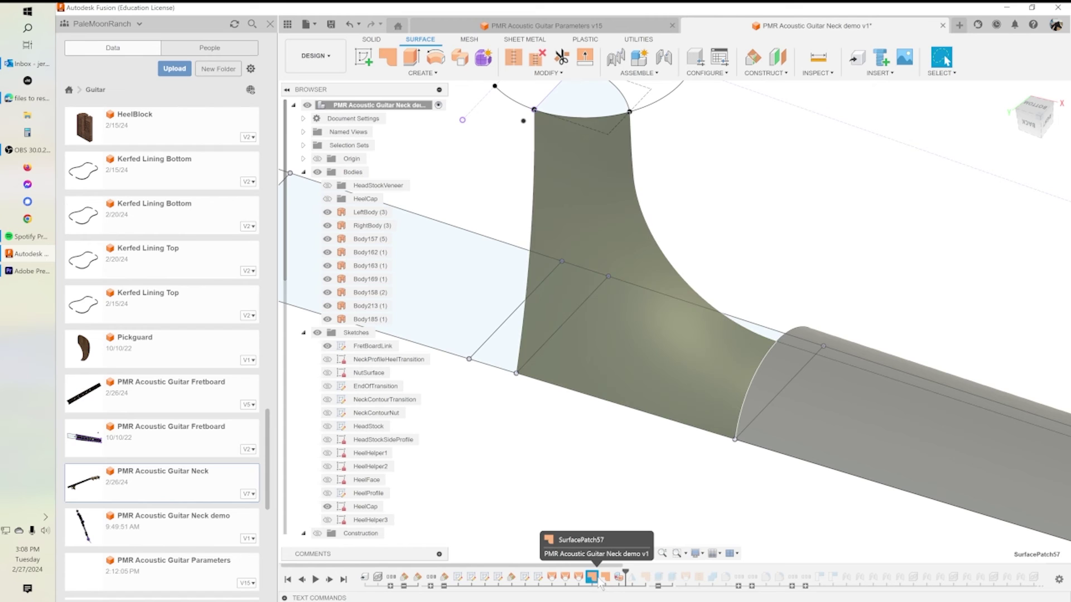
left_click_drag(625, 572, 613, 572)
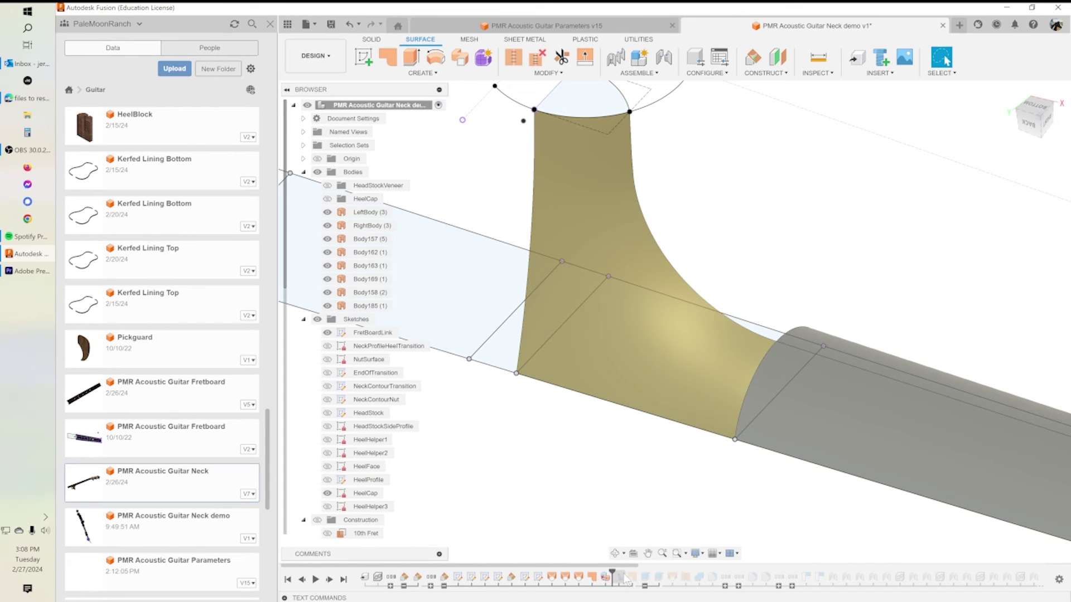
Step: Start mirroring the heel's side patch face, using the neck's flat center face as the mirror plane
middle_click_drag(812, 313, 781, 338, "shift")
left_click(628, 342)
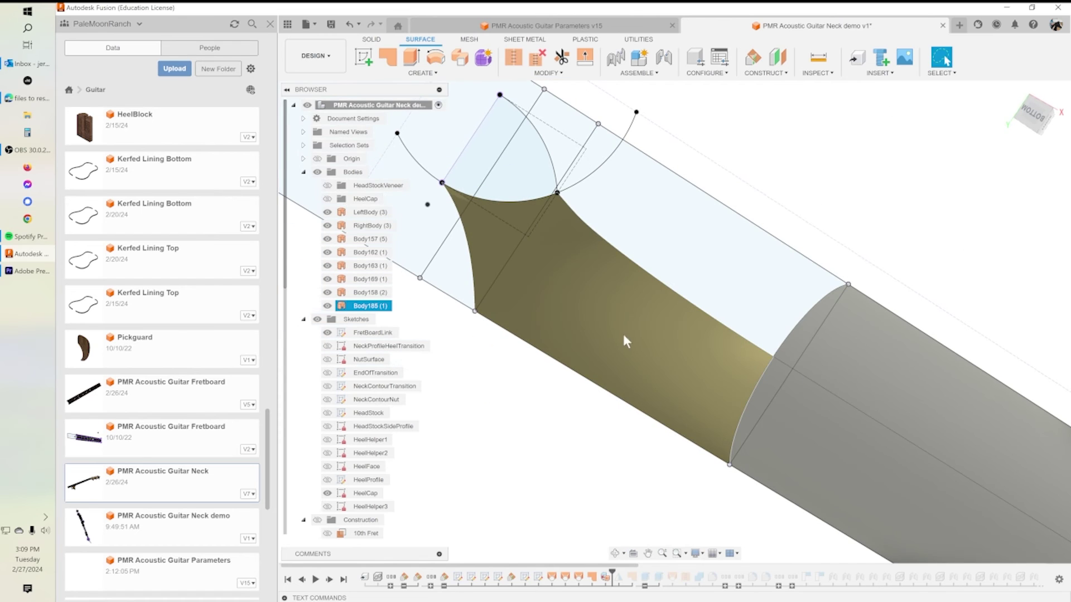
key("Escape")
left_click(423, 73)
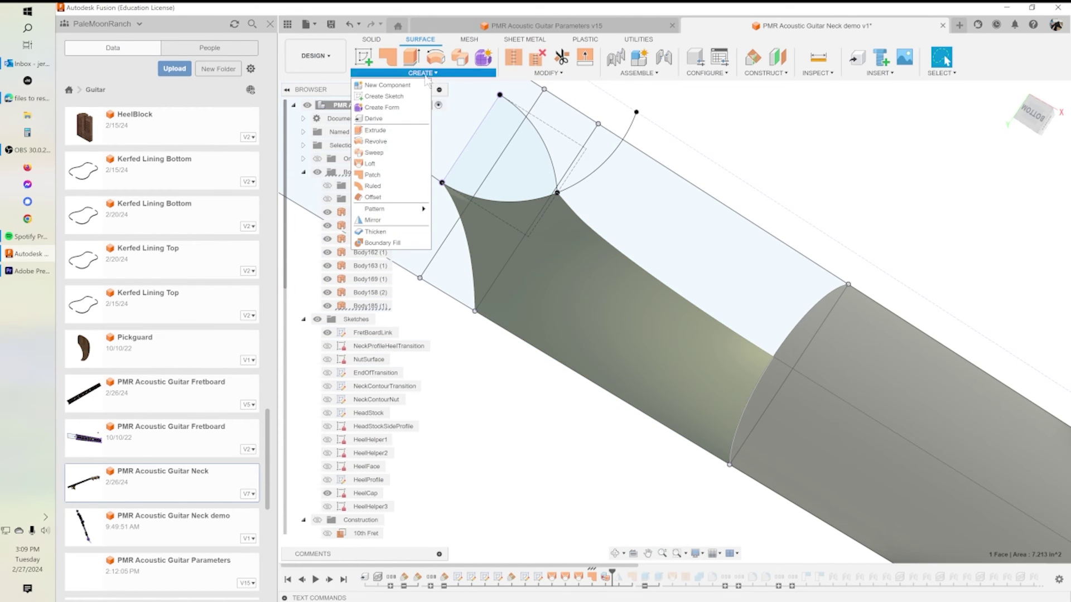
left_click(383, 221)
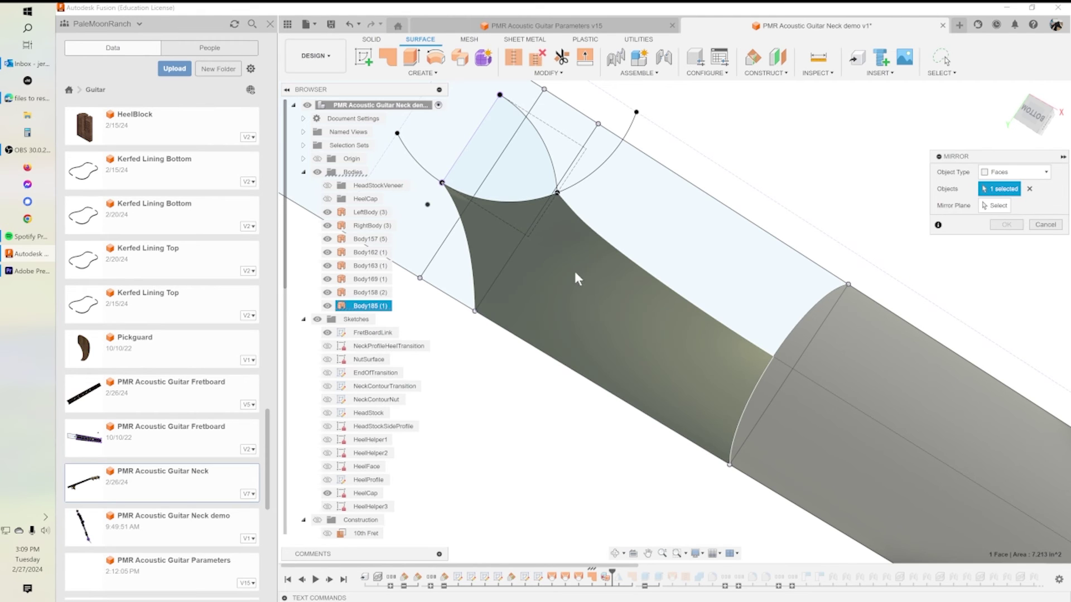
left_click(996, 207)
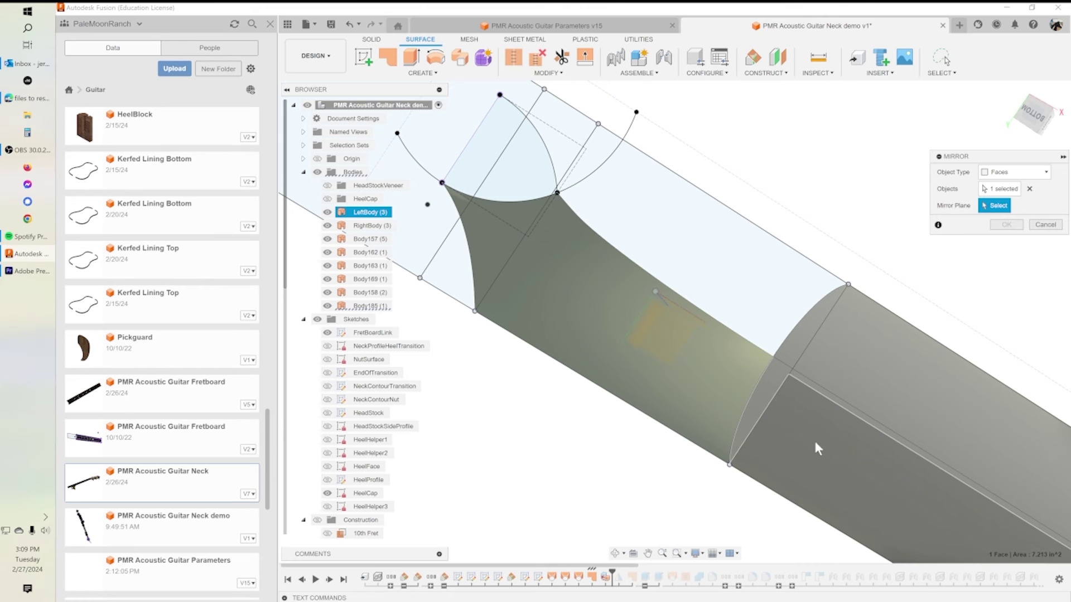
left_click(815, 444)
Step: Clear the mirror plane, pick the neck's flat center face again, and complete the mirror of the heel's side patch
middle_click_drag(810, 332, 768, 372, "shift")
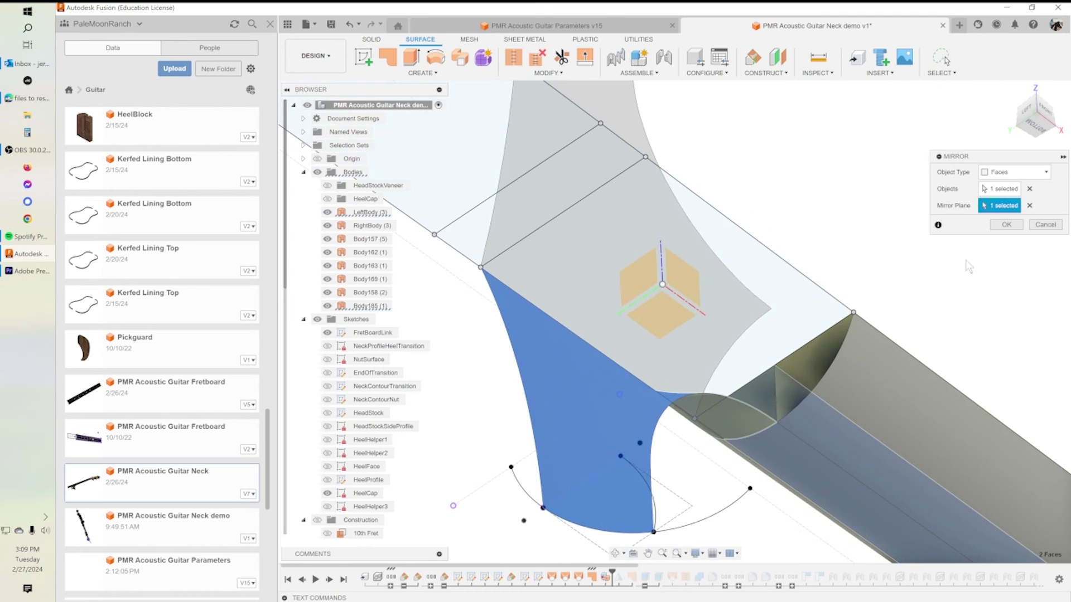
left_click(1029, 205)
left_click(782, 396)
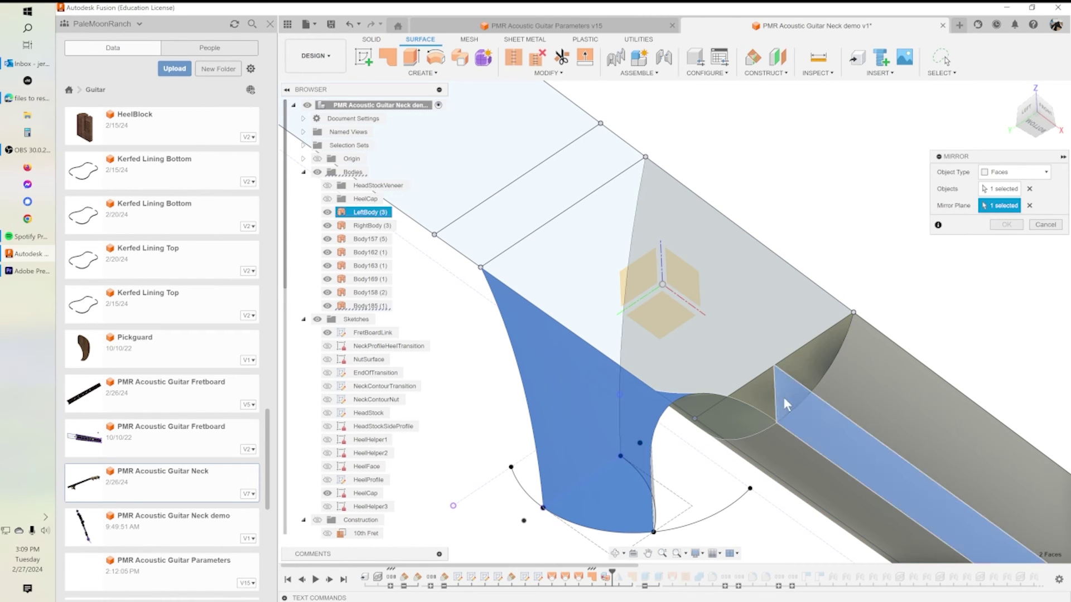
middle_click_drag(708, 347, 601, 330, "shift")
left_click(1007, 224)
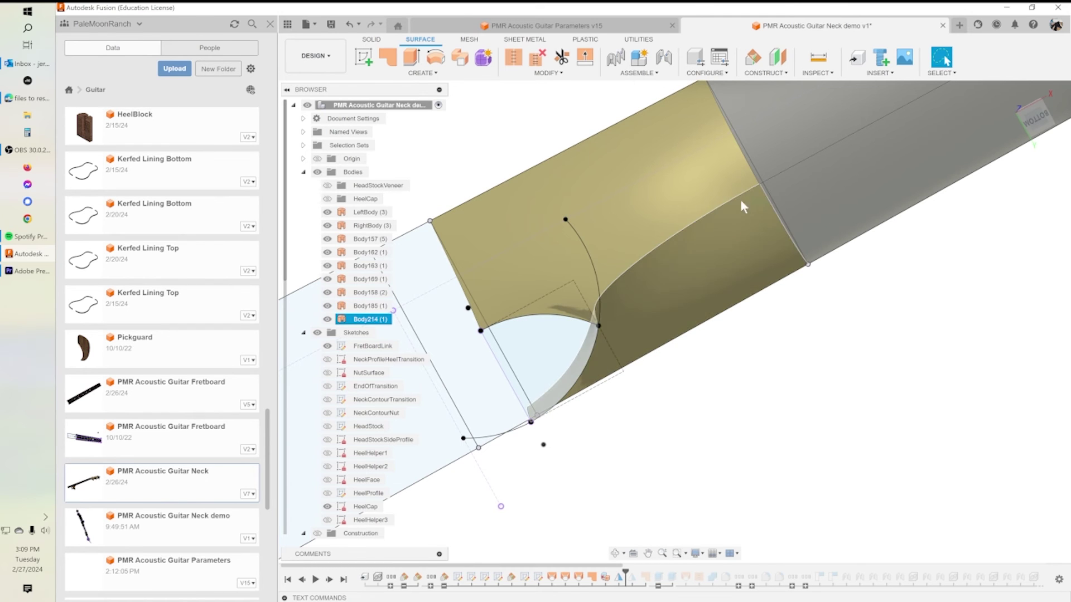
Step: Examine the mirrored heel surface from the side and delete the newly made mirror feature
left_click(654, 262)
middle_click_drag(632, 278, 628, 188, "shift")
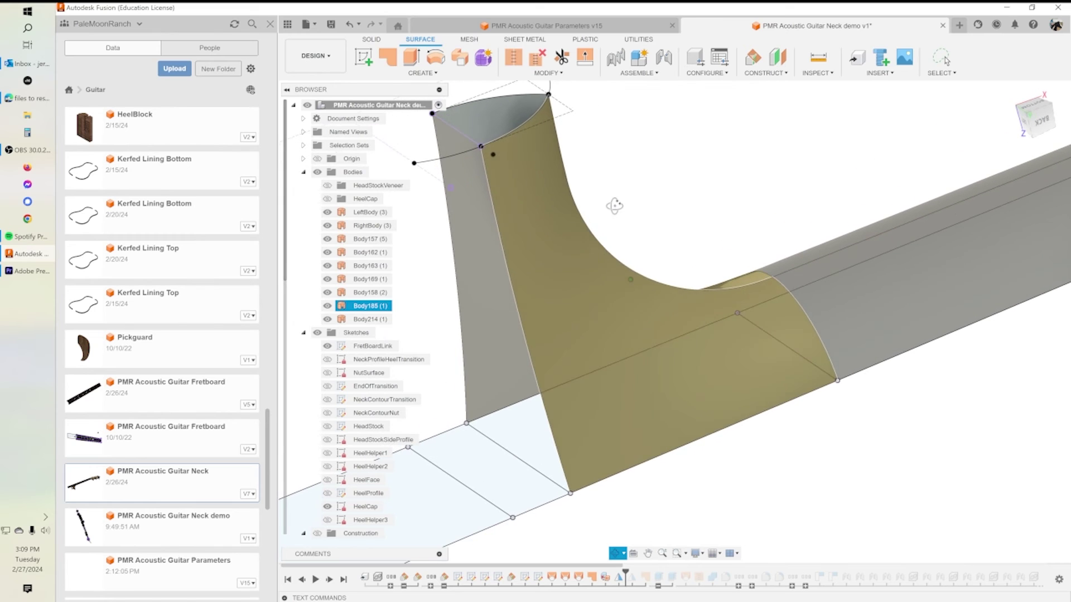
left_click(637, 495)
left_click(618, 577)
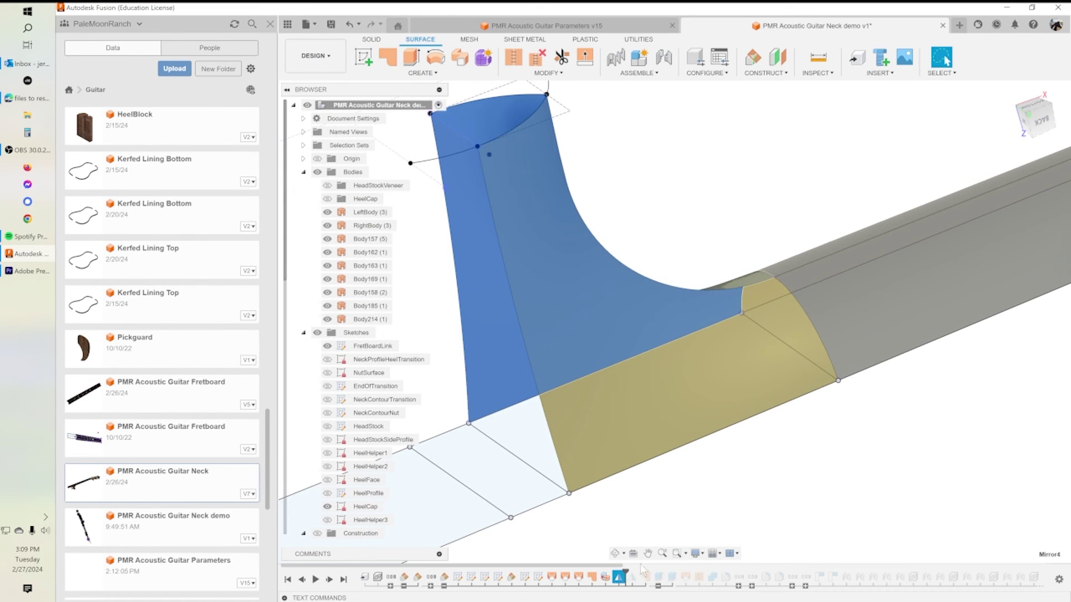
key("Delete")
Step: Roll the history forward past the original mirror and closing patch, and open that patch to examine its HeelFace and HeelCap boundary profiles
left_click_drag(611, 568, 638, 571)
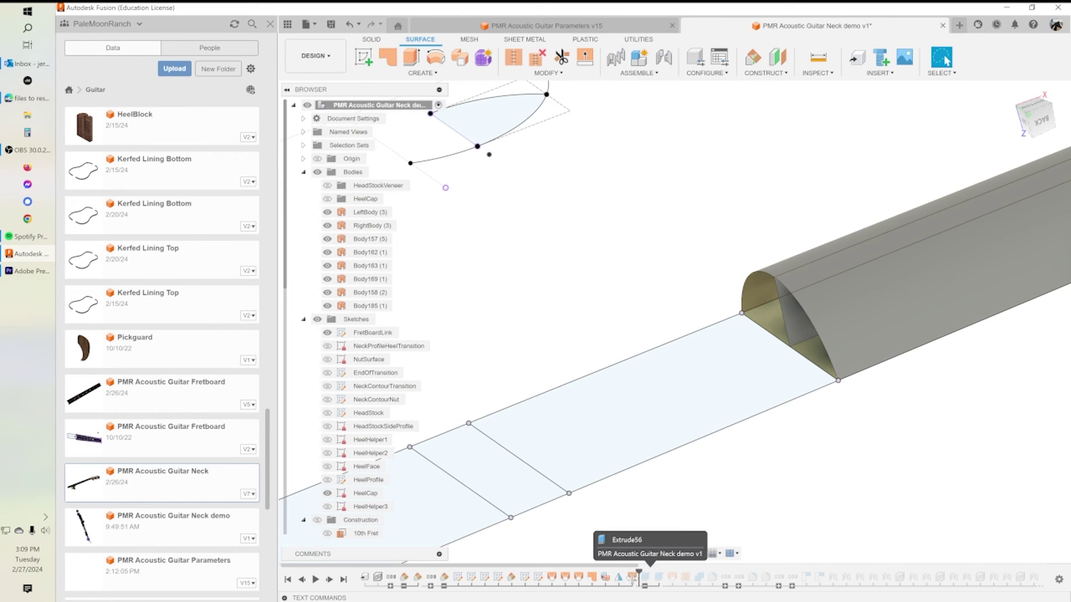
double_click(700, 323)
middle_click_drag(699, 486, 619, 411, "shift")
middle_click_drag(537, 282, 630, 366, "shift")
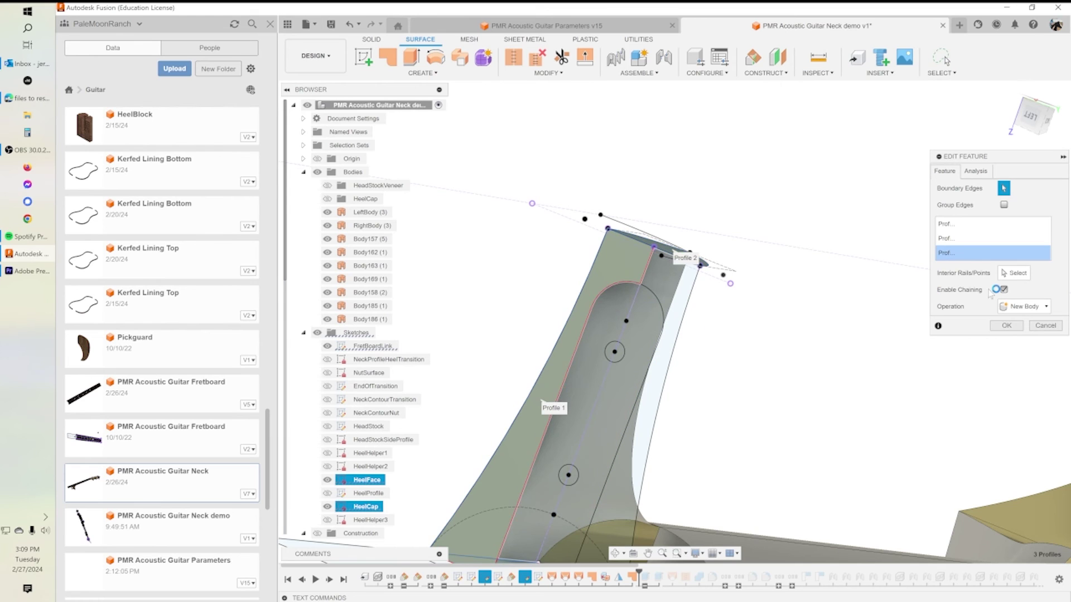
left_click(993, 329)
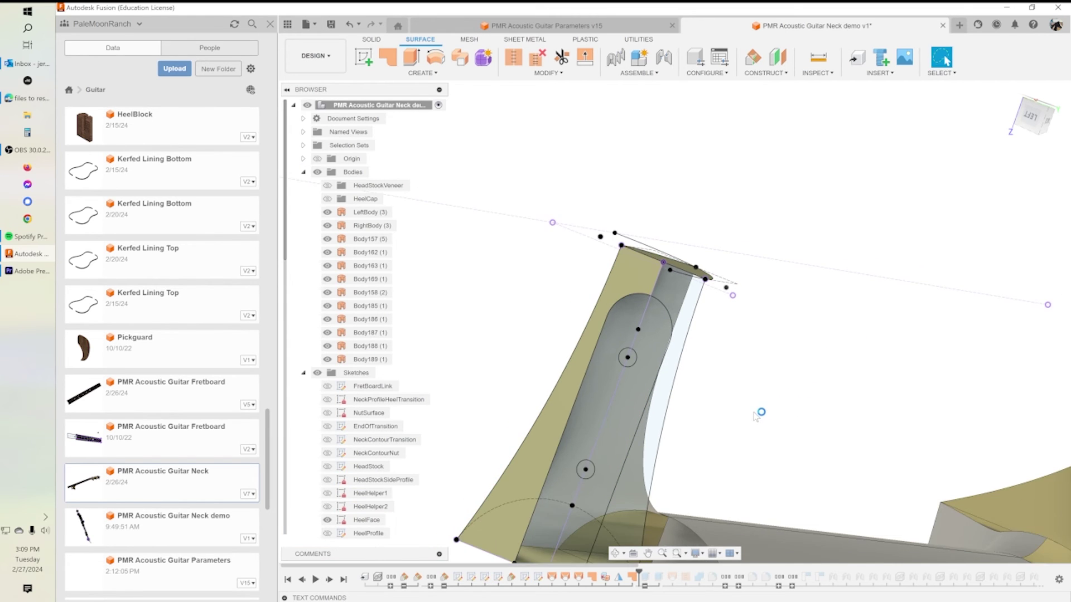
middle_click_drag(719, 484, 655, 497, "shift")
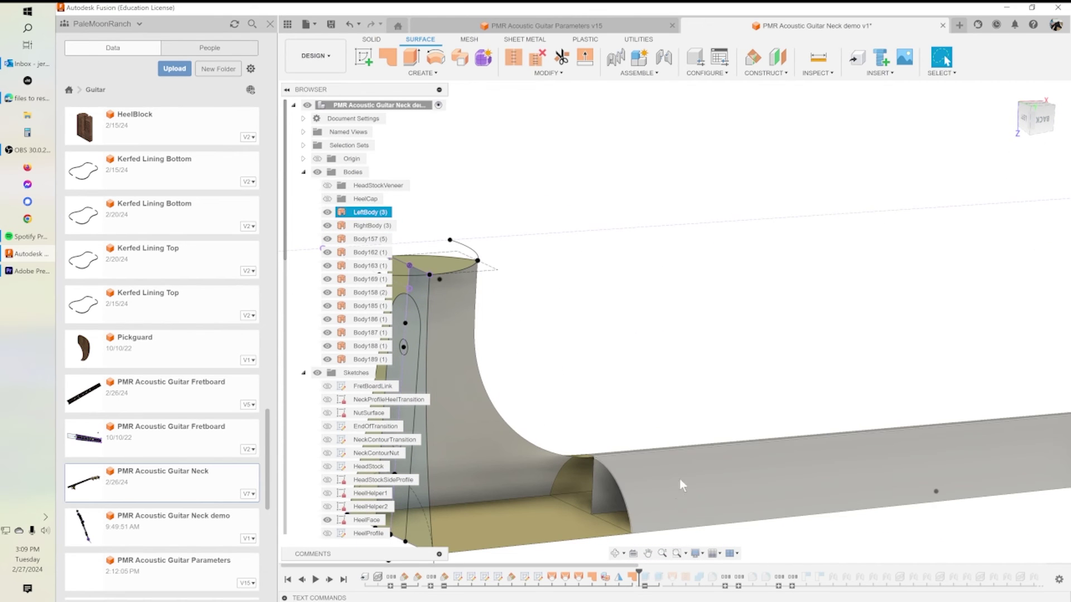
Step: Undo the closing patch's edit and restore the history position just after that patch
left_click(350, 25)
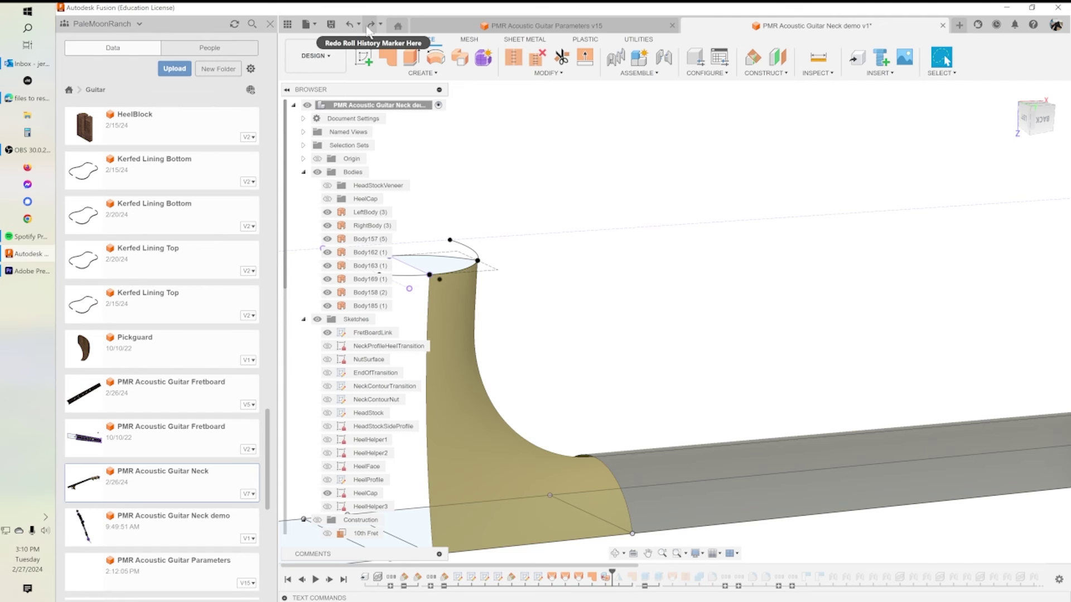
left_click(369, 26)
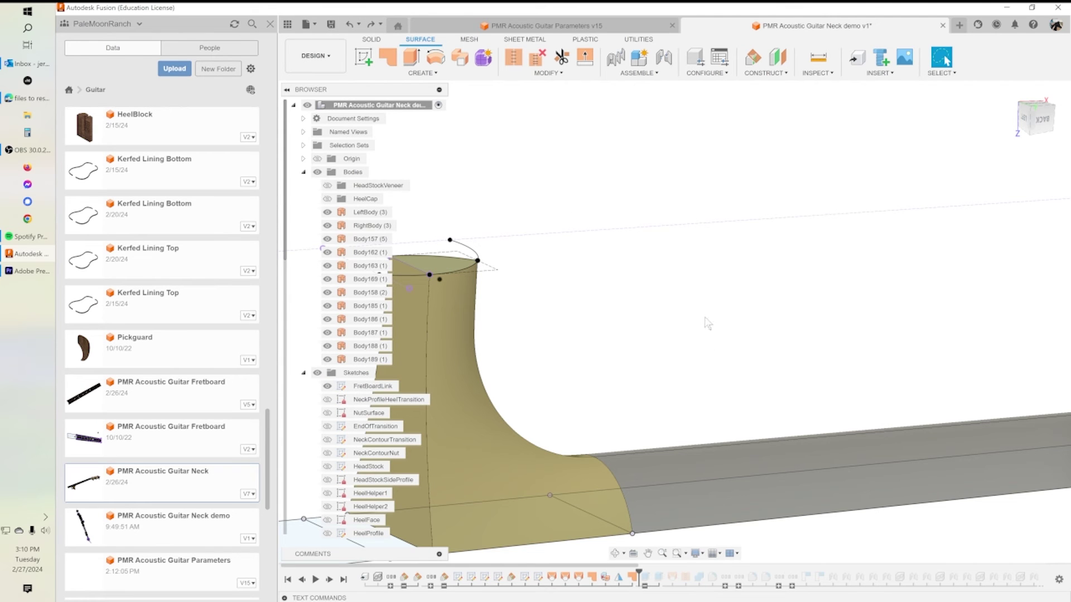
middle_click_drag(707, 318, 760, 237)
middle_click_drag(569, 364, 507, 340, "shift")
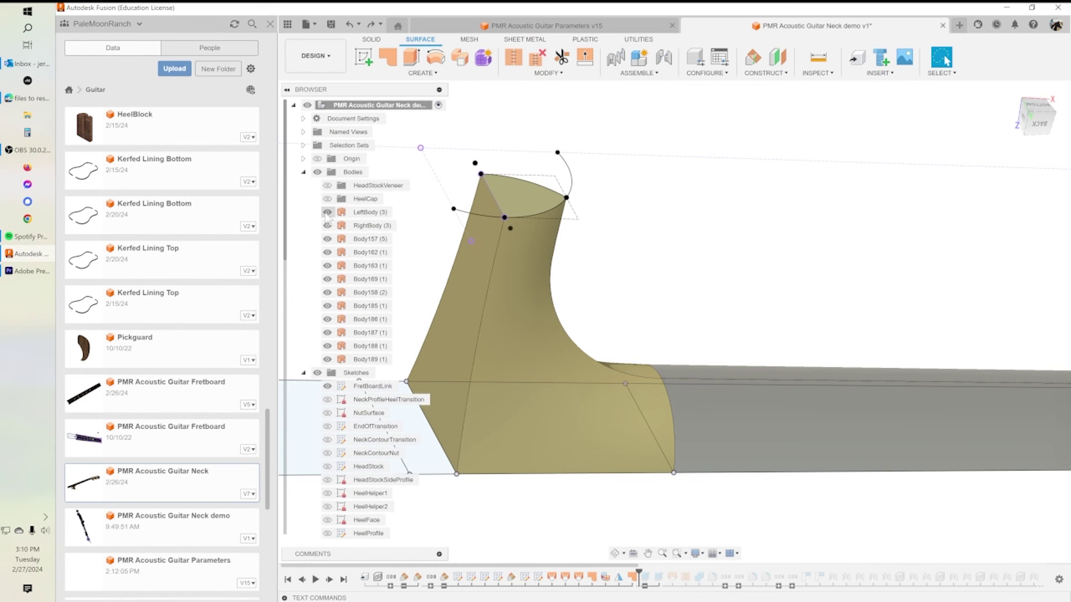
Step: Hide the LeftBody and RightBody neck surfaces and examine the remaining heel surfaces
left_click(327, 212)
left_click(327, 226)
scroll(713, 374, "down", 3)
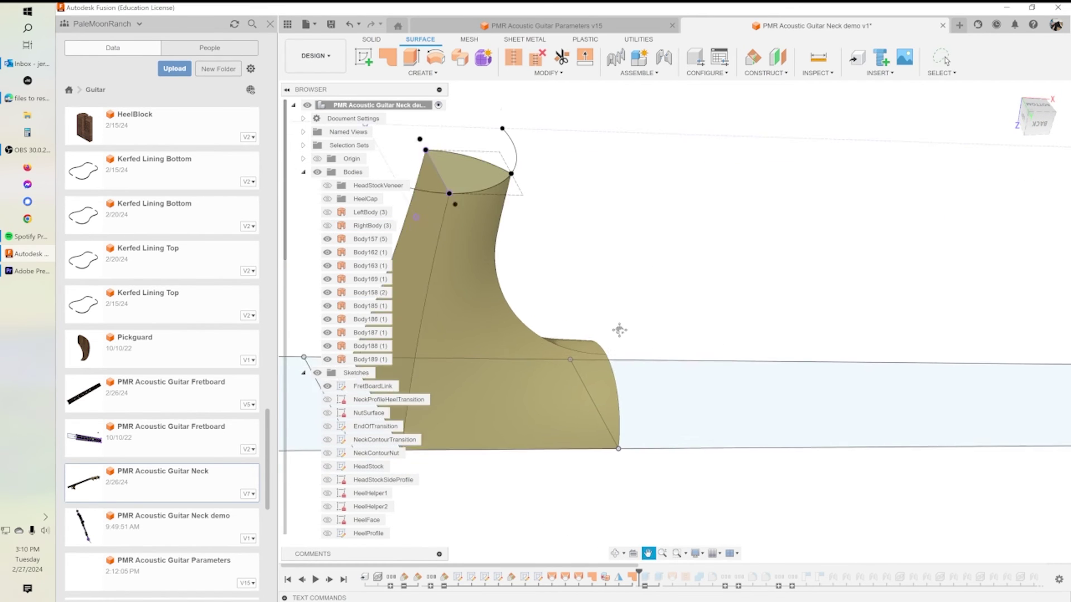
middle_click_drag(655, 346, 650, 306, "shift")
left_click_drag(640, 570, 636, 573)
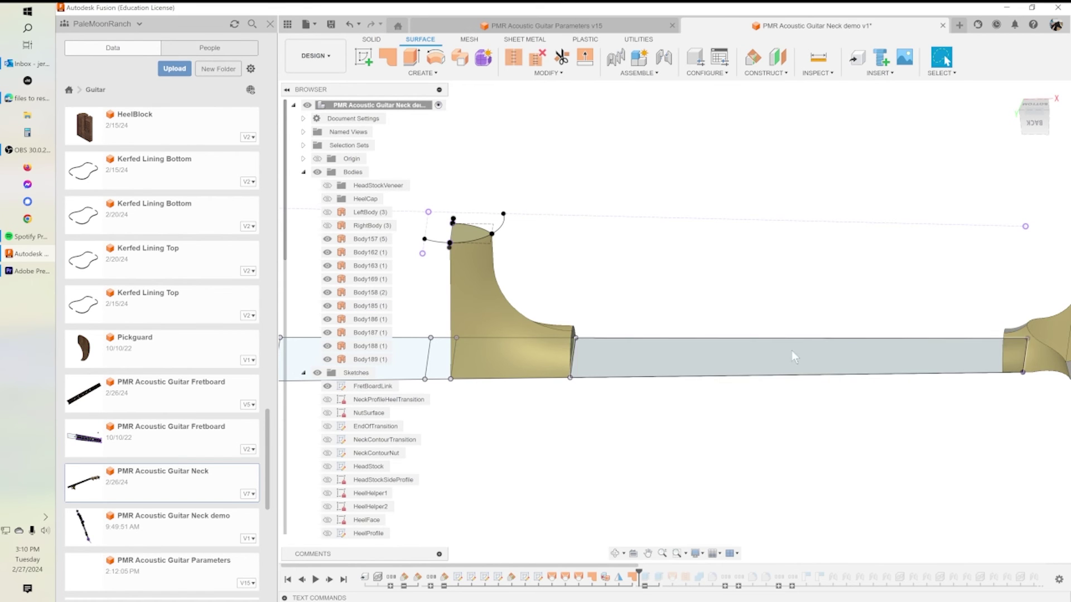
middle_click_drag(632, 390, 700, 416, "shift")
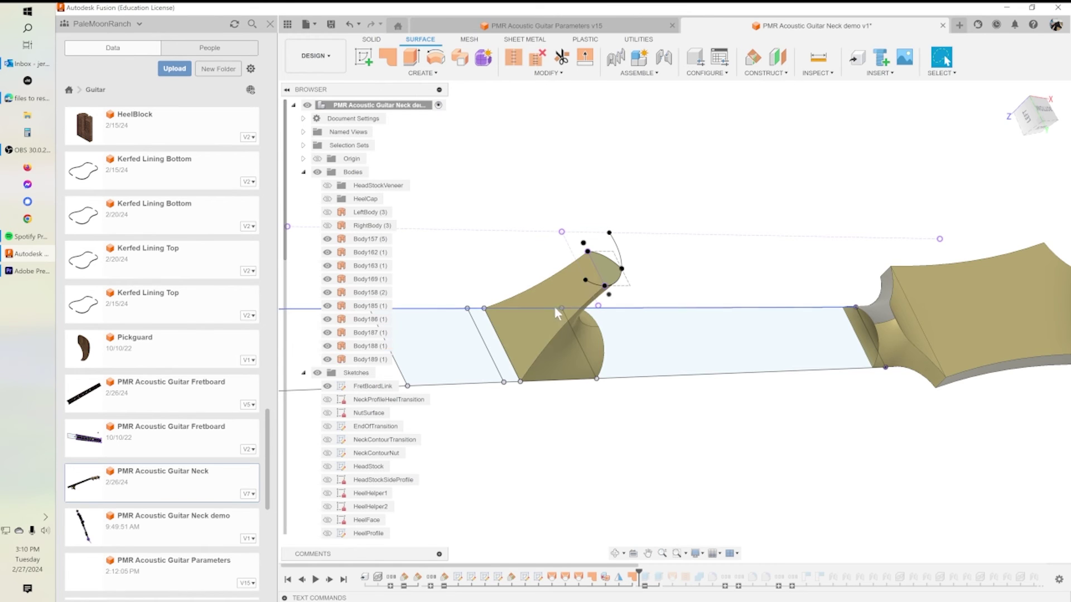
Step: Highlight the heel's closing patch SurfacePatch49, roll the history forward past Extrude56, and inspect the extruded body from the front
left_click(636, 579)
left_click_drag(640, 570, 651, 570)
middle_click_drag(636, 391, 682, 236, "shift")
left_click(1040, 129)
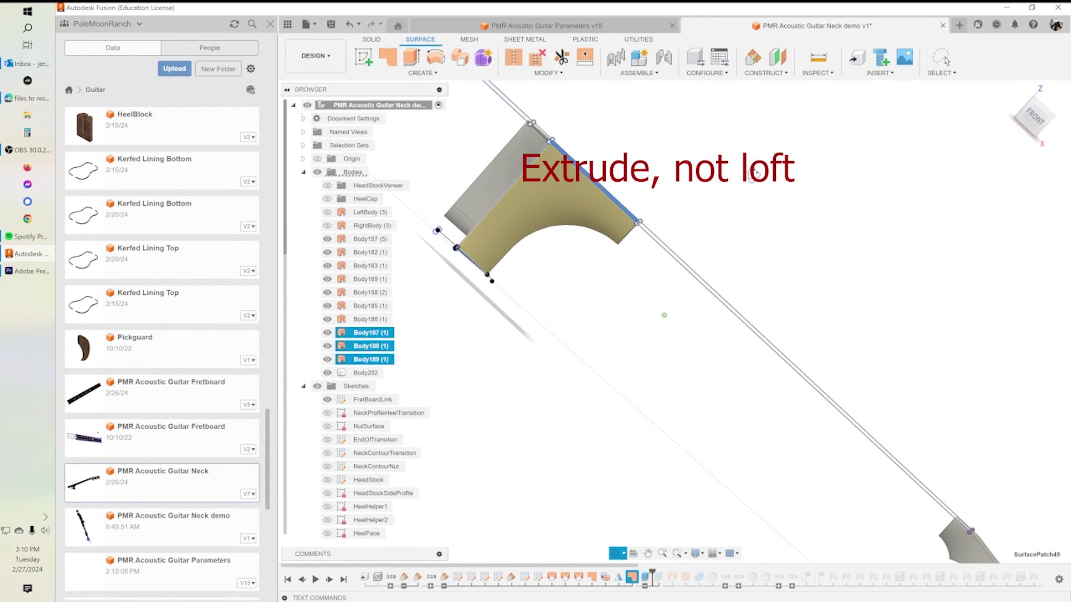
left_click(1029, 116)
left_click(578, 317)
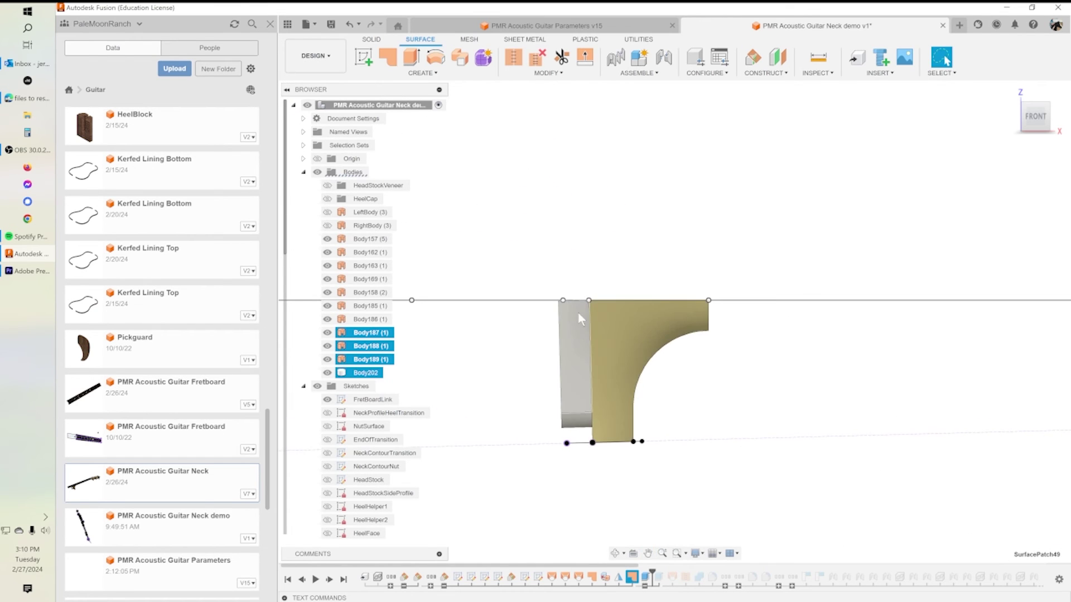
Step: Show the HeelHelper3 sketch and examine where it meets the top of the heel and tenon
scroll(580, 319, "up", 5)
left_click(604, 306)
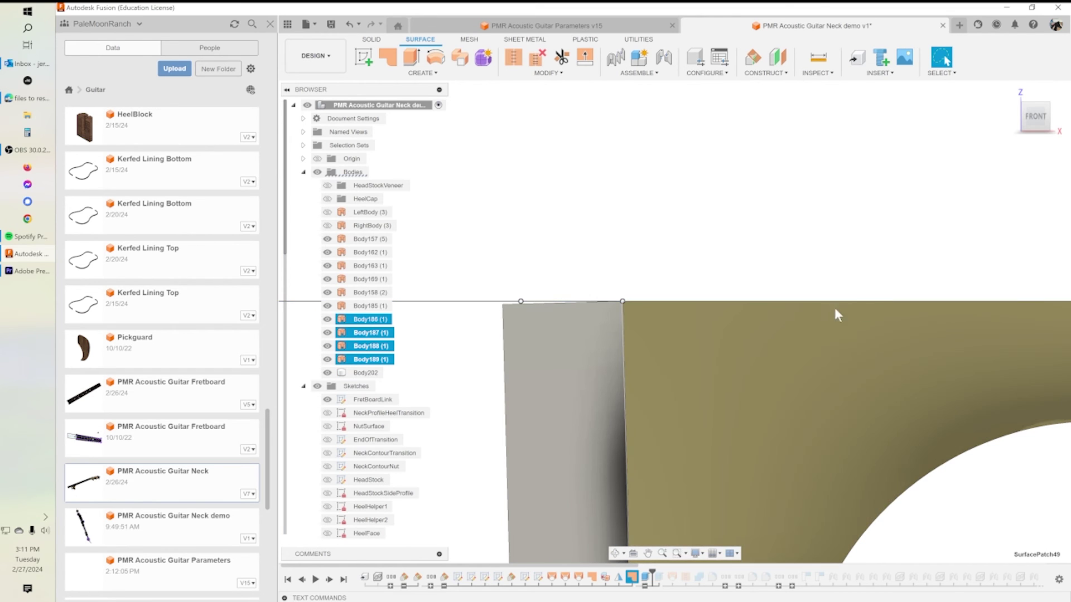
left_click(674, 329)
middle_click_drag(674, 329, 674, 391, "shift")
left_click(673, 390, "ctrl")
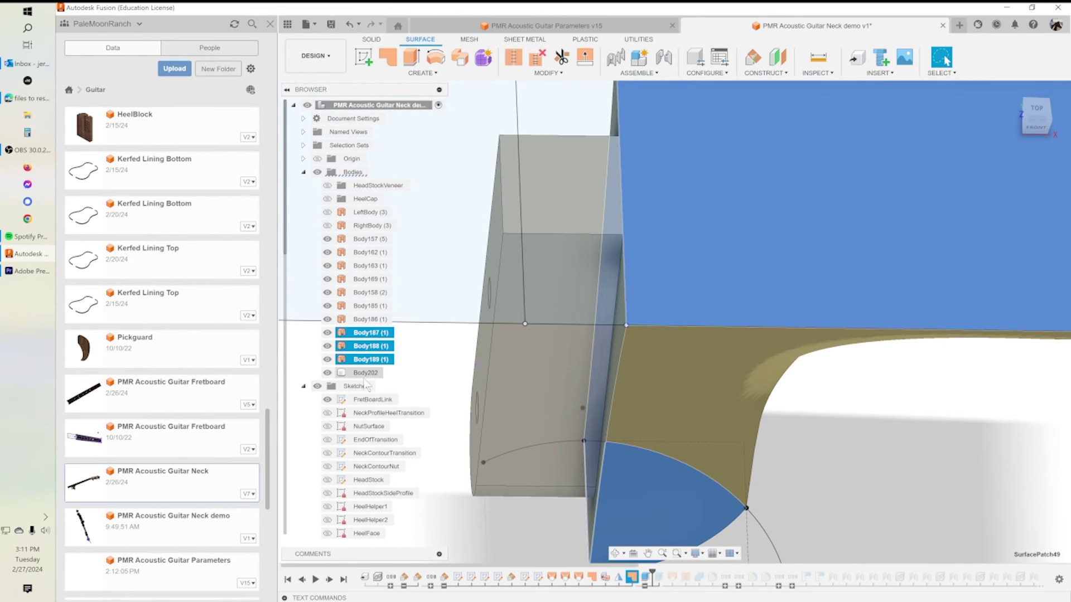
scroll(366, 386, "down", 2)
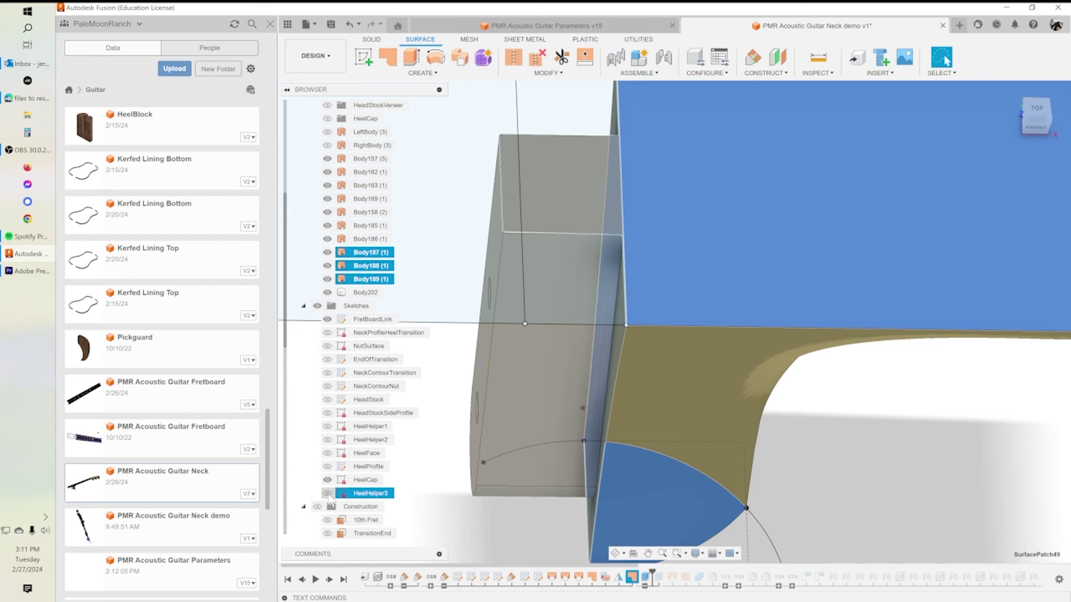
left_click(682, 175, "ctrl")
middle_click_drag(681, 175, 510, 168, "shift")
left_click(511, 171, "ctrl")
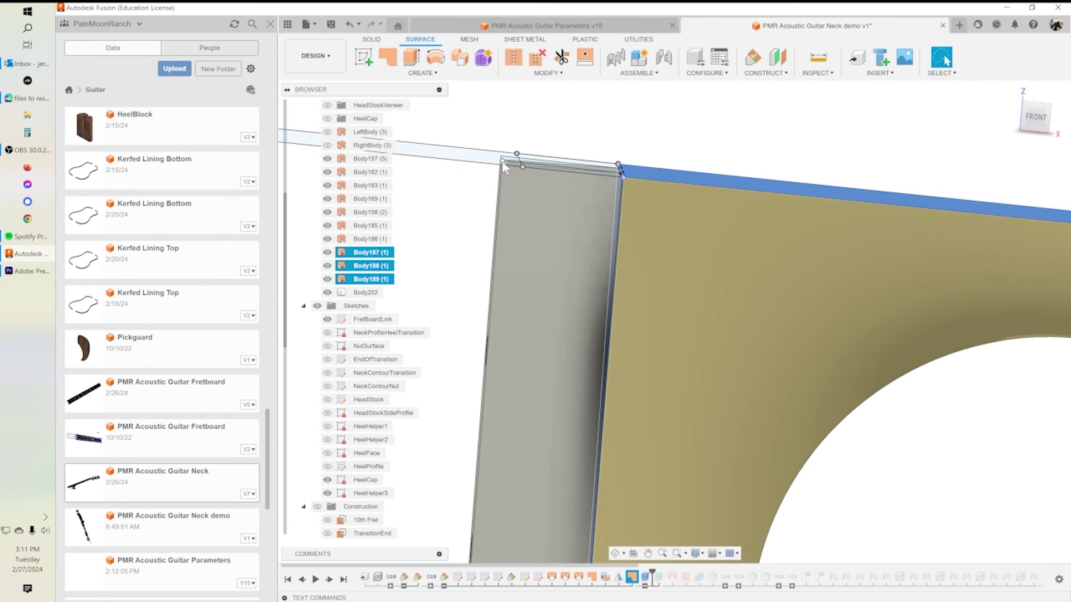
Step: Roll the history past the next extrusion and review its HeelHelper3 profile, To Object extent and Join operation
double_click(658, 577)
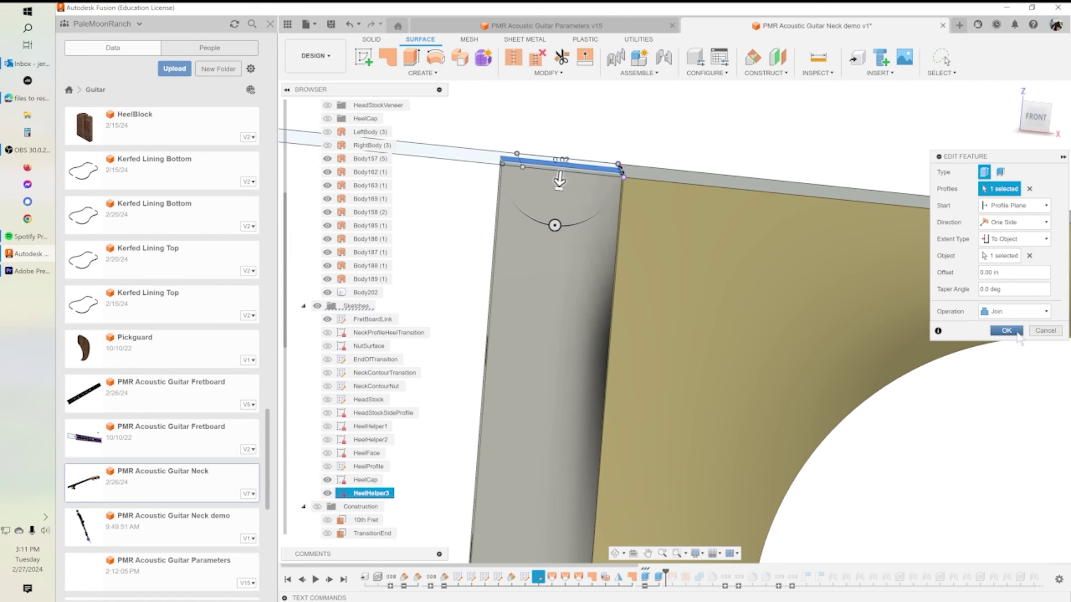
left_click(1016, 334)
mouse_move(503, 271)
middle_mouse_down("shift")
mouse_move(504, 301)
mouse_move(545, 289)
mouse_move(510, 284)
mouse_move(502, 270)
middle_mouse_up("shift")
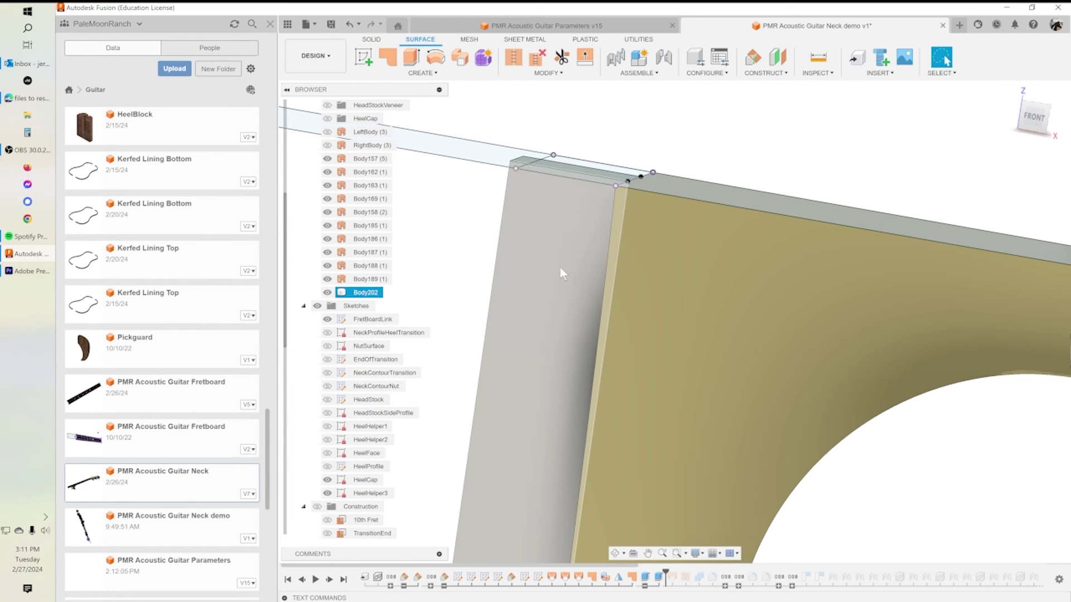
Step: Examine the tenon's end face, its bolt hole and its joint with the heel from several angles
middle_click_drag(684, 280, 746, 290, "shift")
left_click(544, 326)
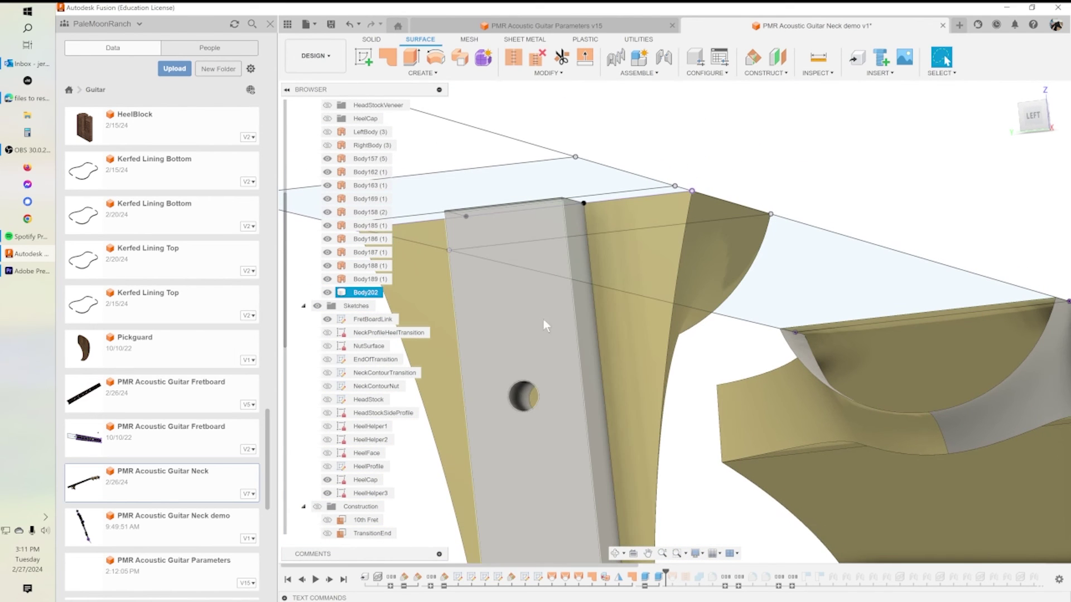
middle_click_drag(562, 404, 582, 380, "shift")
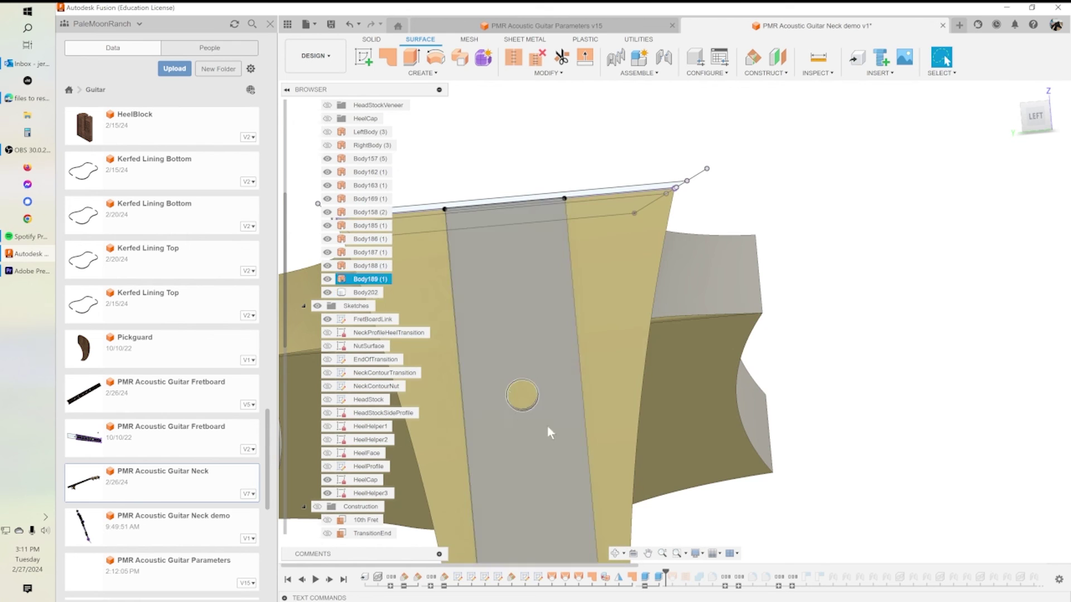
left_click(503, 417)
middle_click_drag(551, 333, 675, 335, "shift")
scroll(686, 340, "down", 3)
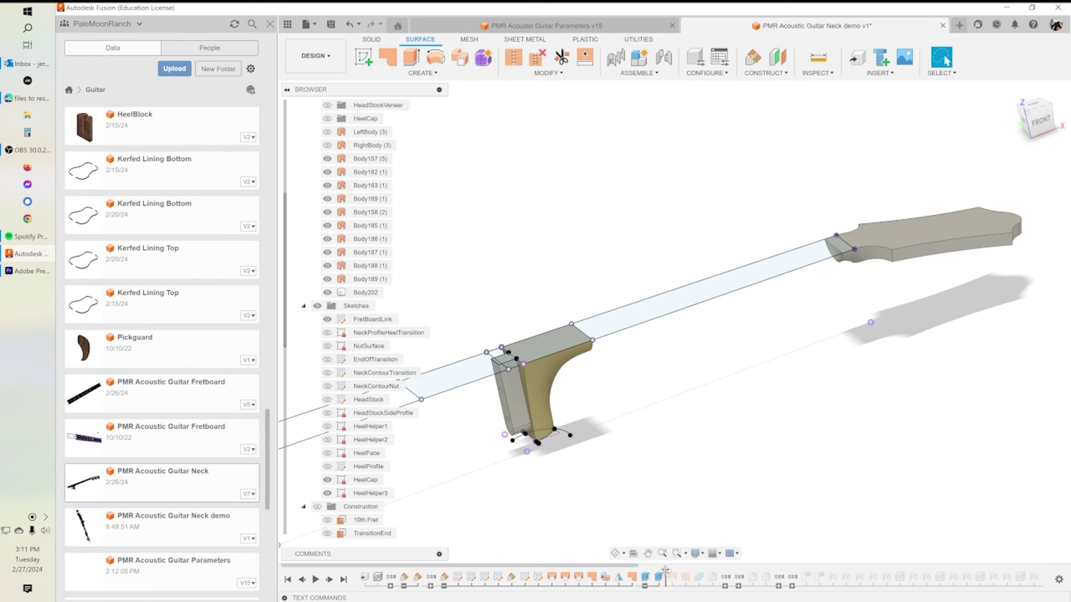
Step: Roll the history forward past Loft51 and review the two connected profiles that define the neck shaft
left_click_drag(664, 571, 676, 576)
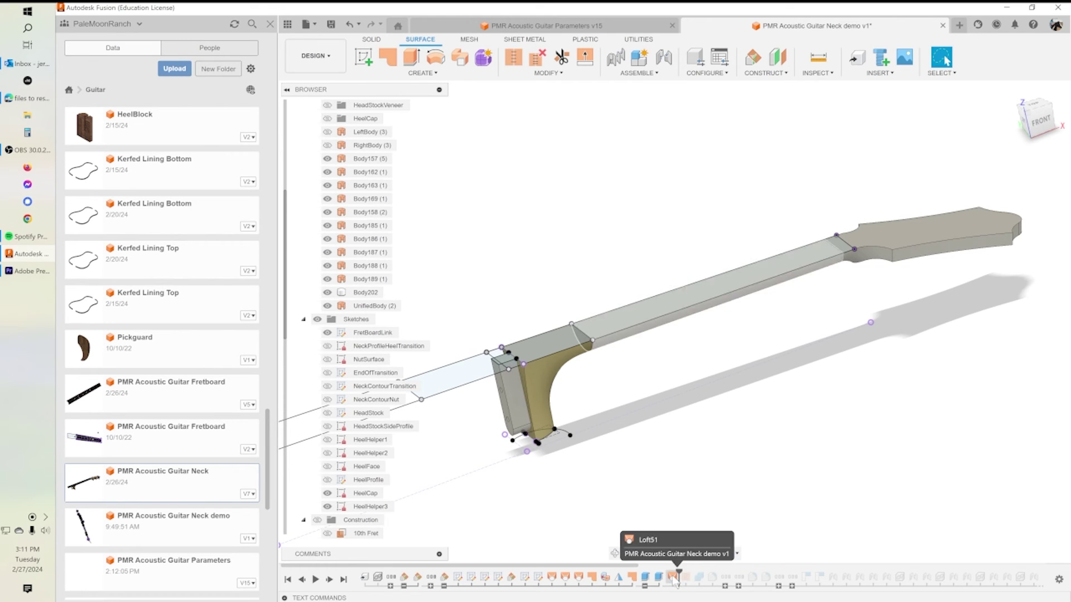
double_click(672, 576)
middle_click_drag(628, 369, 610, 485, "shift")
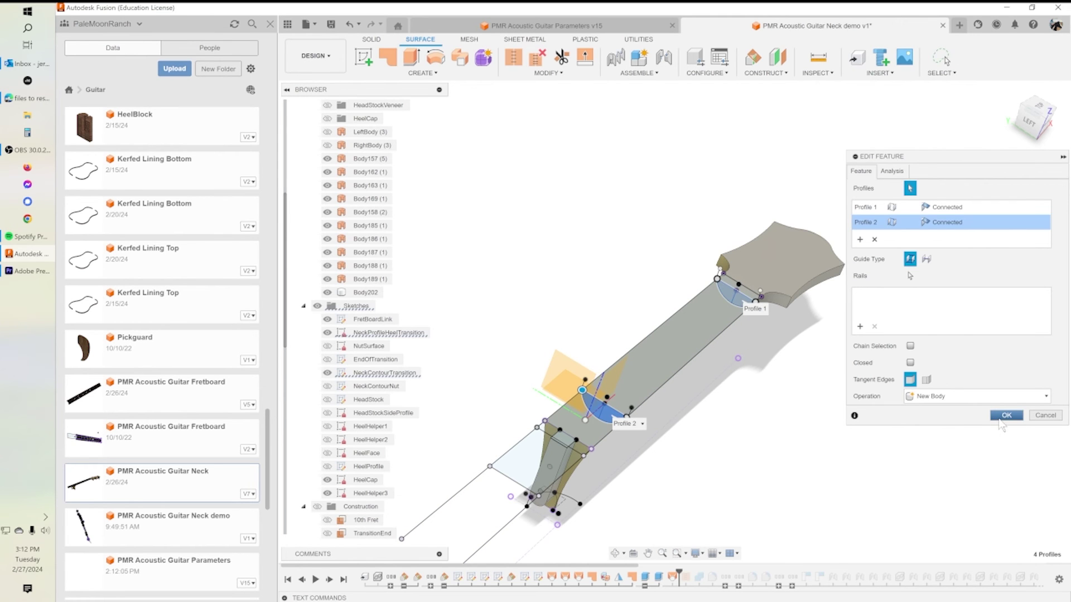
left_click(1001, 418)
middle_click_drag(649, 435, 513, 262, "shift")
middle_click_drag(538, 452, 598, 428, "shift")
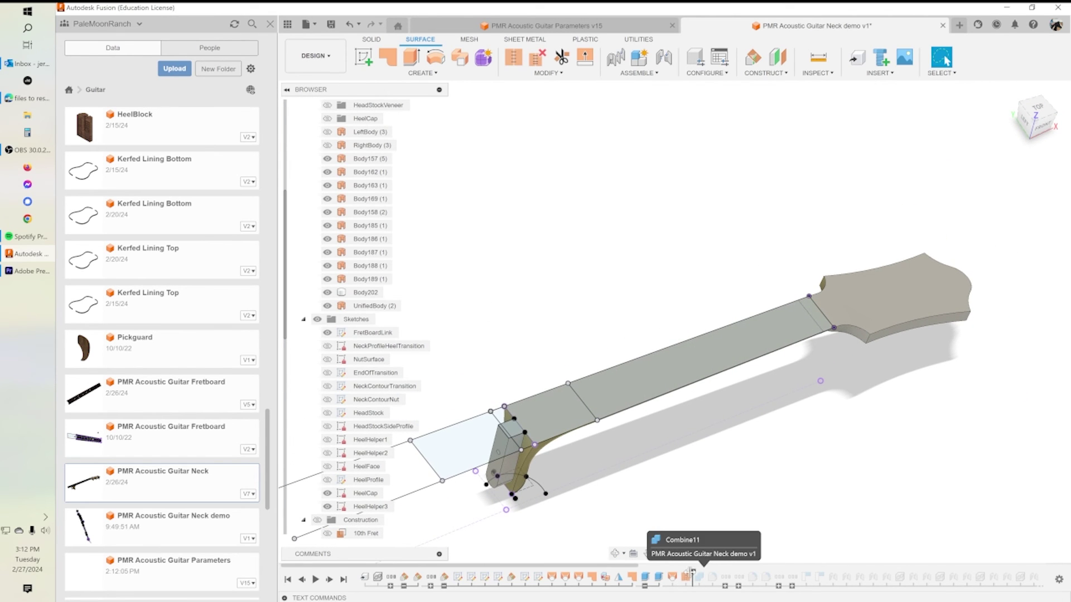
Step: Roll the history forward past the neck's solid-forming feature and Combine11, then inspect the neck joined with its tenon
left_click_drag(679, 573, 692, 574)
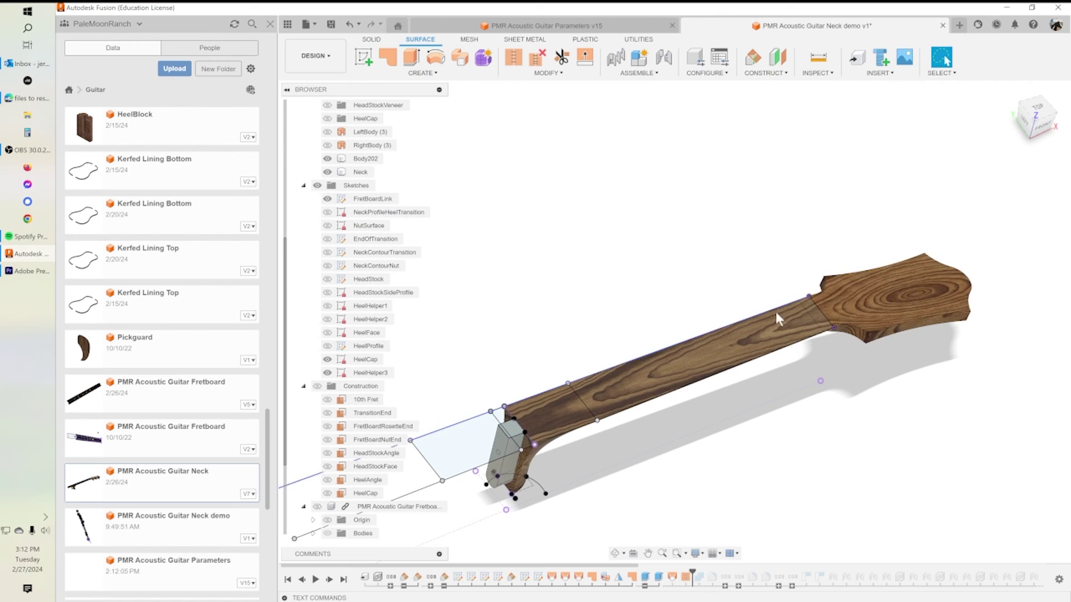
middle_click_drag(783, 380, 619, 399, "shift")
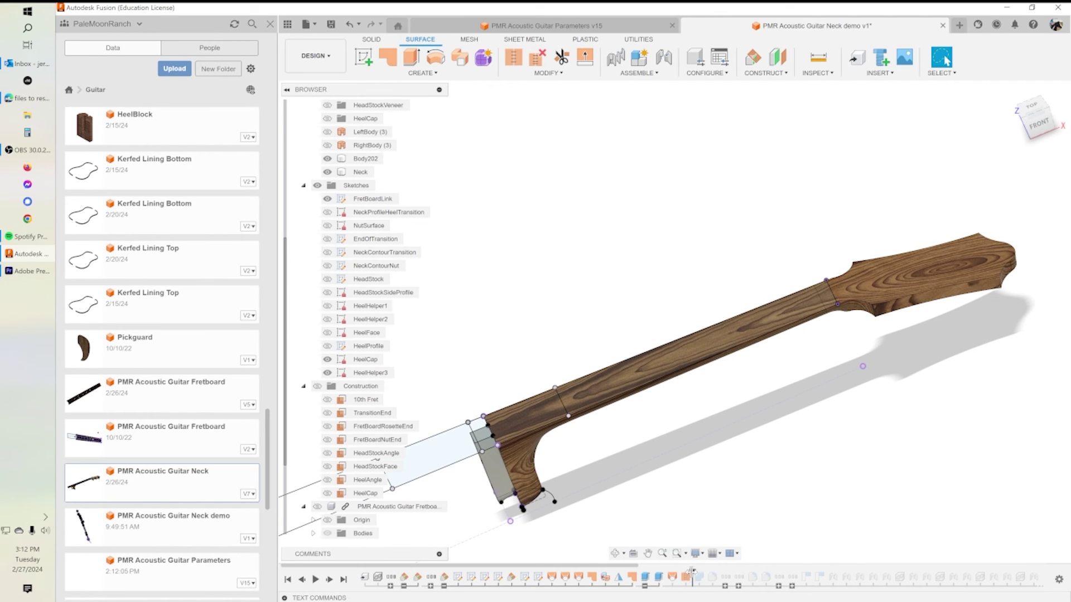
left_click_drag(692, 572, 705, 572)
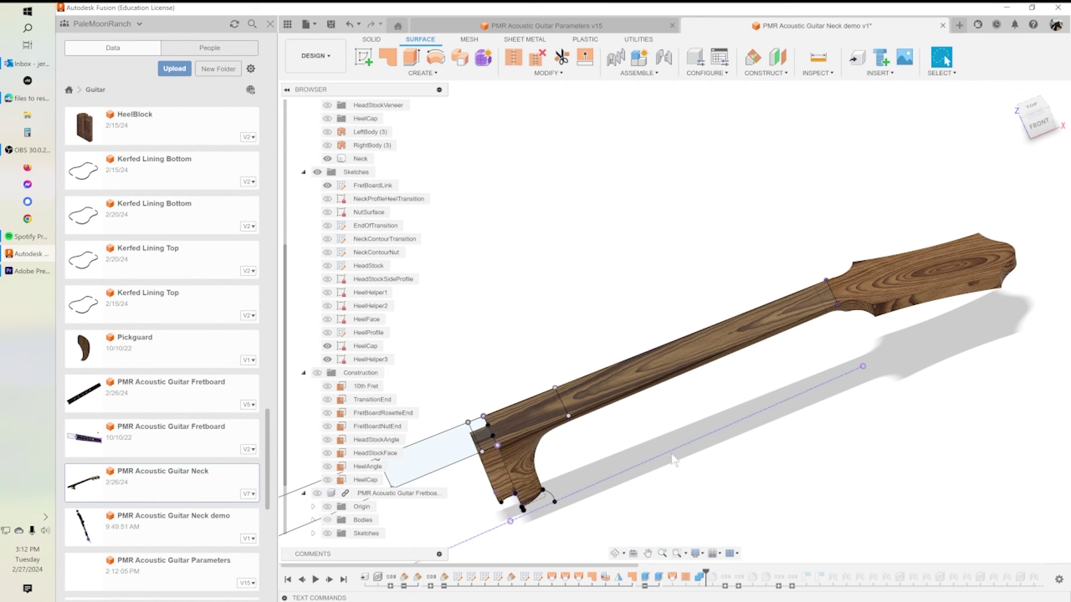
middle_click_drag(674, 503, 614, 553, "shift")
scroll(619, 538, "up", 5)
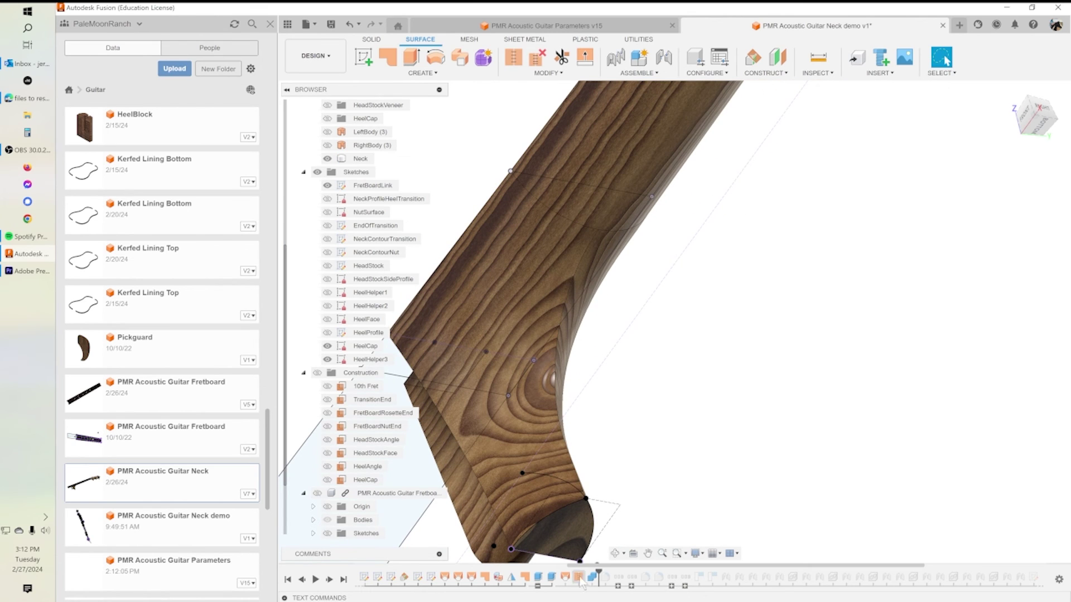
Step: Roll the history past the feature following Combine11 and examine the curved transition between heel and neck shaft
left_click_drag(599, 573, 610, 574)
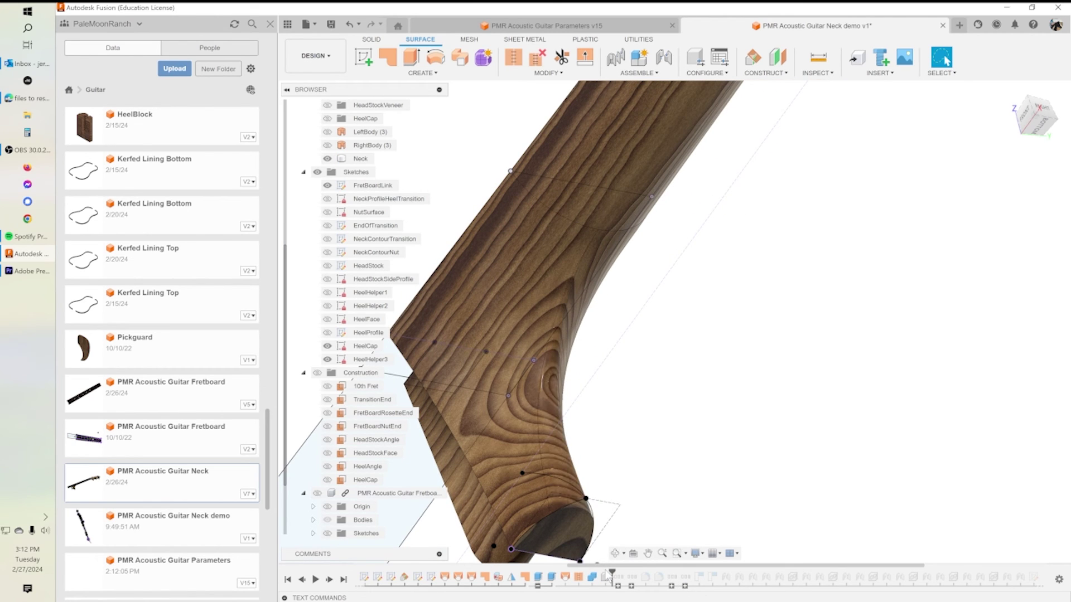
middle_click_drag(605, 465, 667, 400, "shift")
scroll(673, 470, "up", 5)
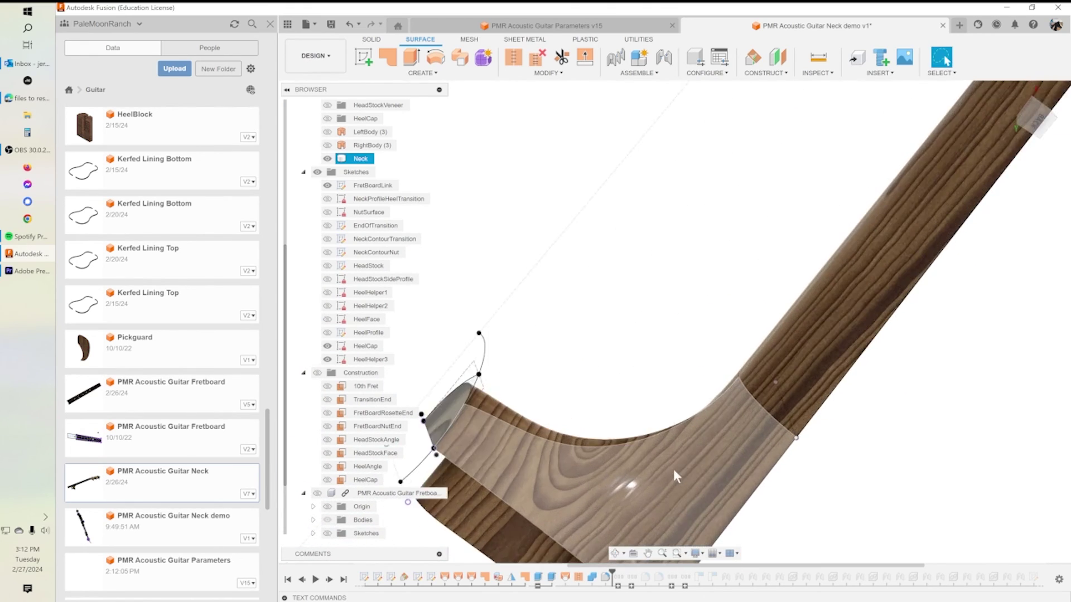
middle_click_drag(704, 478, 897, 482, "shift")
left_click(755, 459)
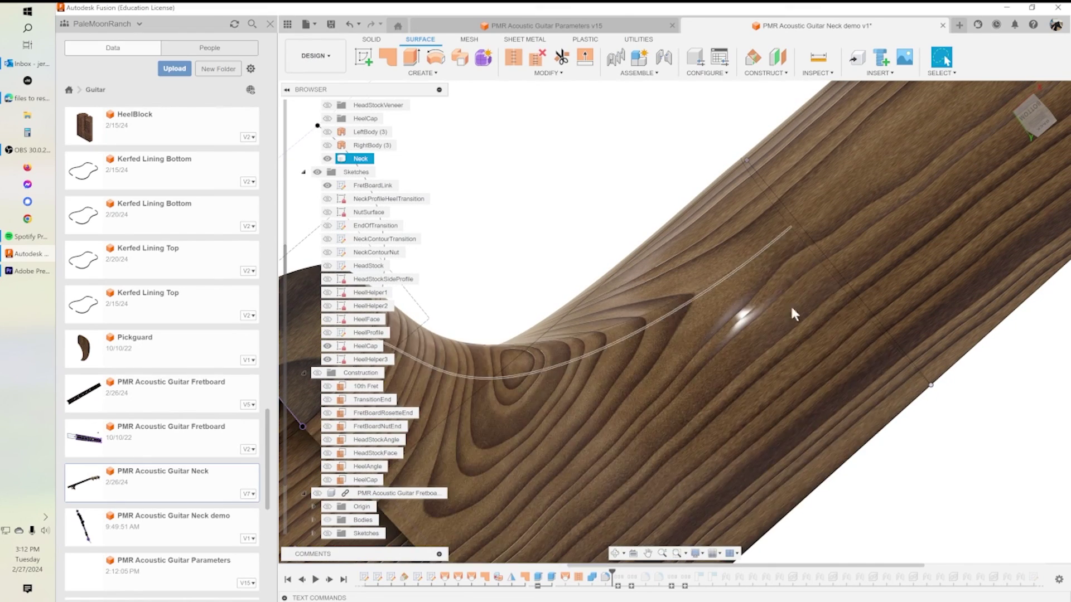
middle_click_drag(749, 297, 765, 317, "shift")
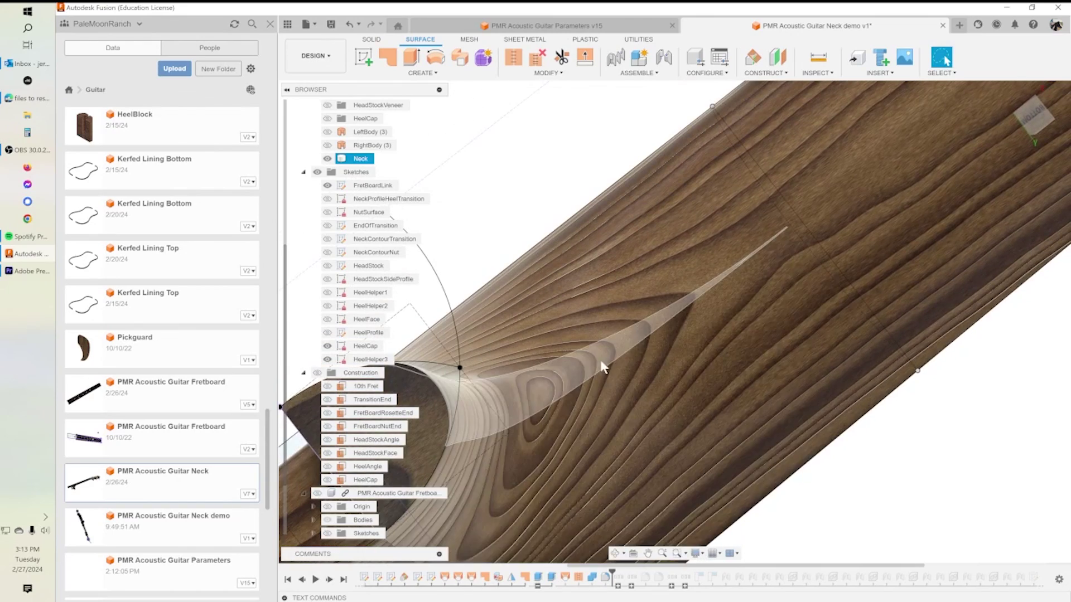
Step: Hide all sketches and inspect the whole wooden neck body from the front
scroll(613, 427, "down", 5)
middle_click_drag(597, 438, 582, 484, "shift")
scroll(581, 372, "down", 5)
middle_click_drag(718, 310, 684, 382)
left_click(1036, 118)
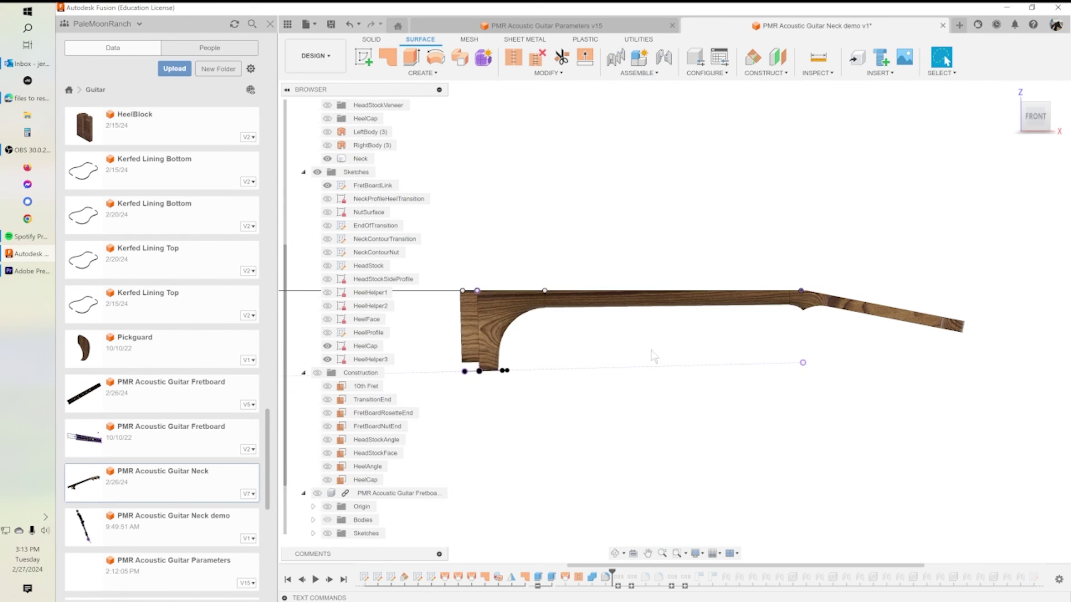
scroll(672, 375, "down", 2)
scroll(647, 371, "up", 2)
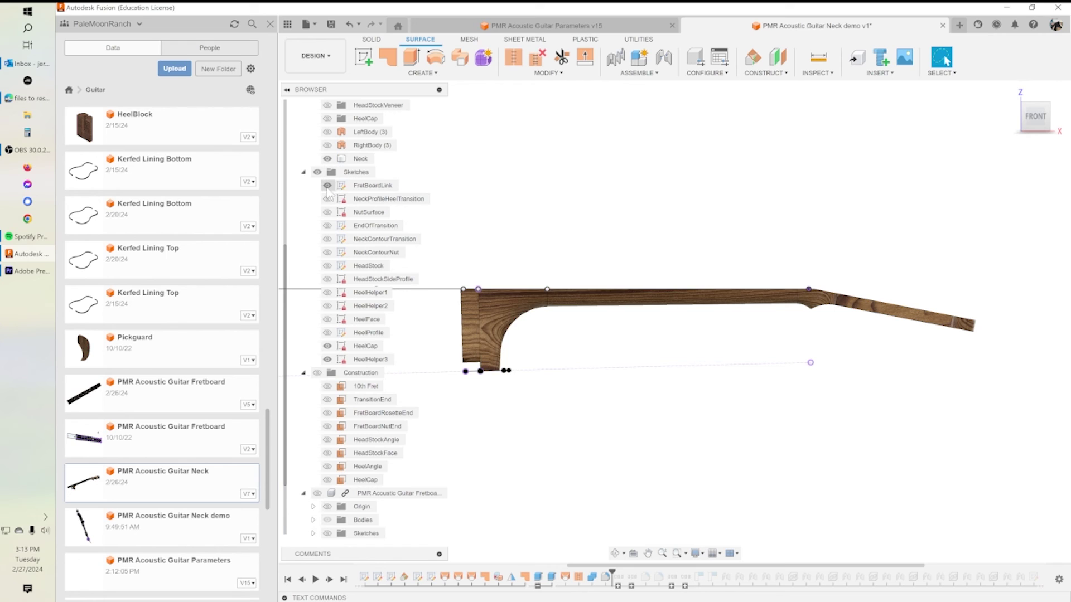
left_click(317, 172)
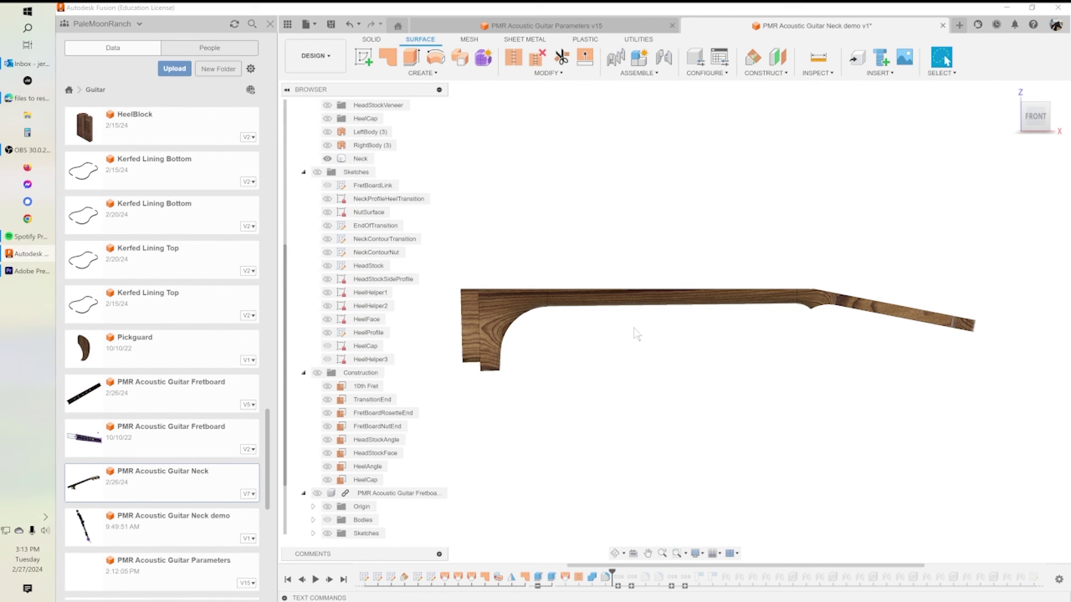
middle_click_drag(580, 372, 604, 397, "shift")
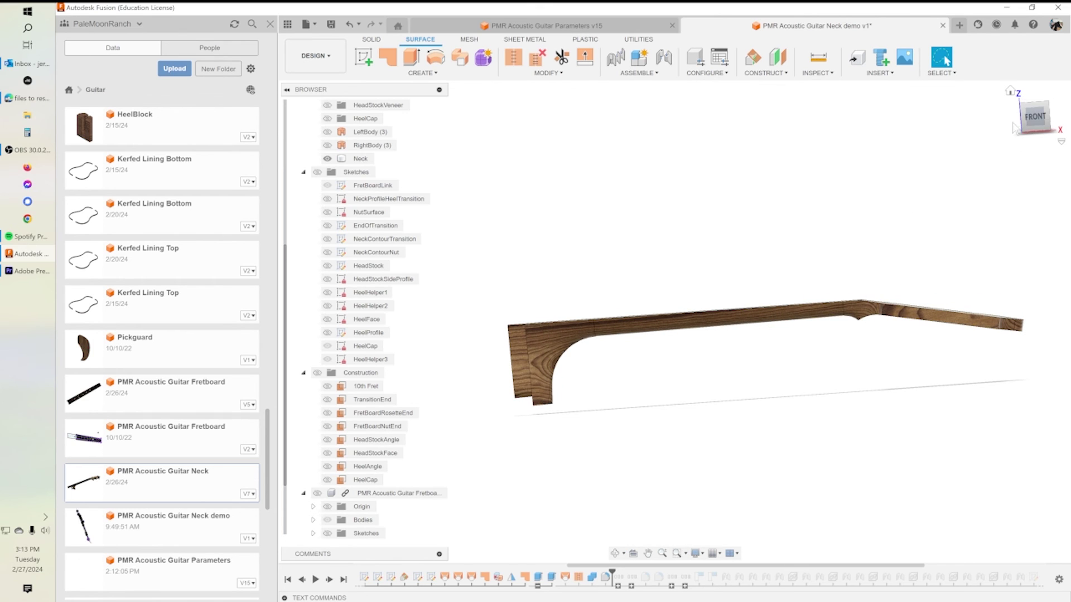
left_click(1039, 121)
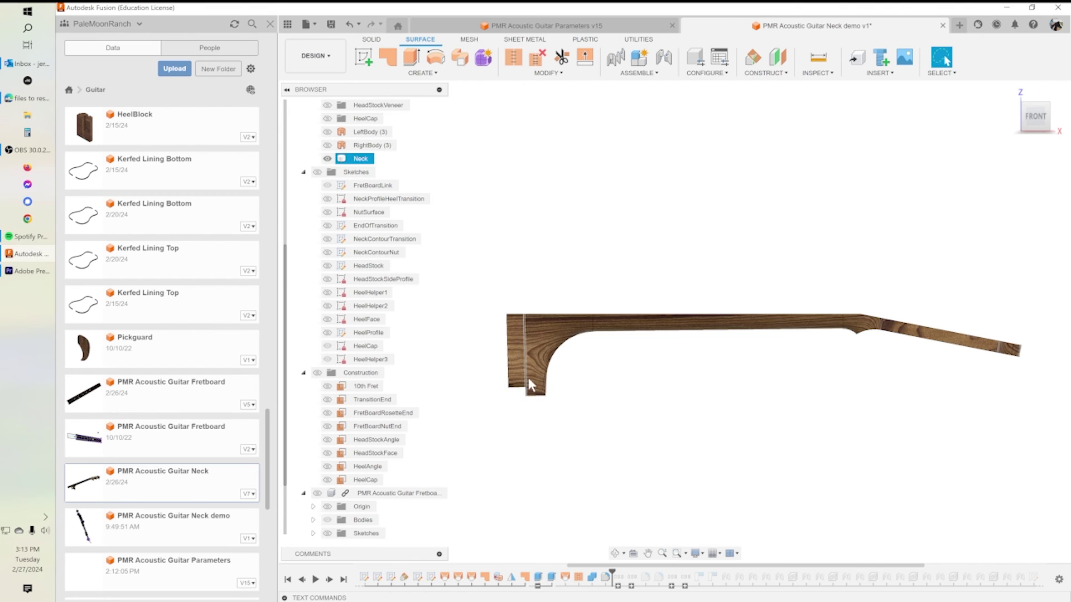
Step: Switch to the PMR Acoustic Guitar Parameters document and open its parameter list
left_click(552, 26)
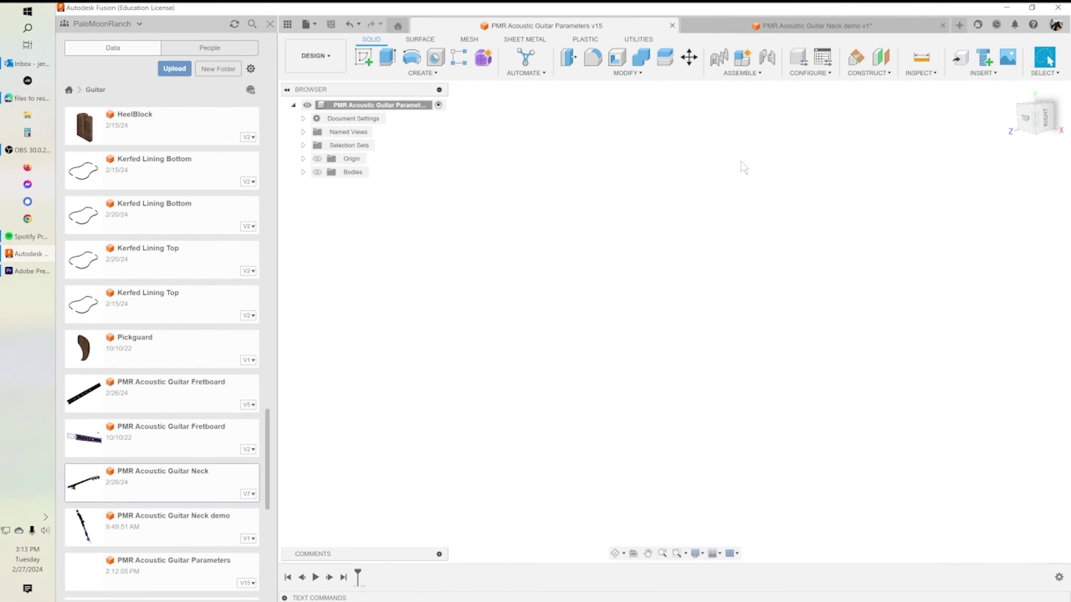
left_click(644, 76)
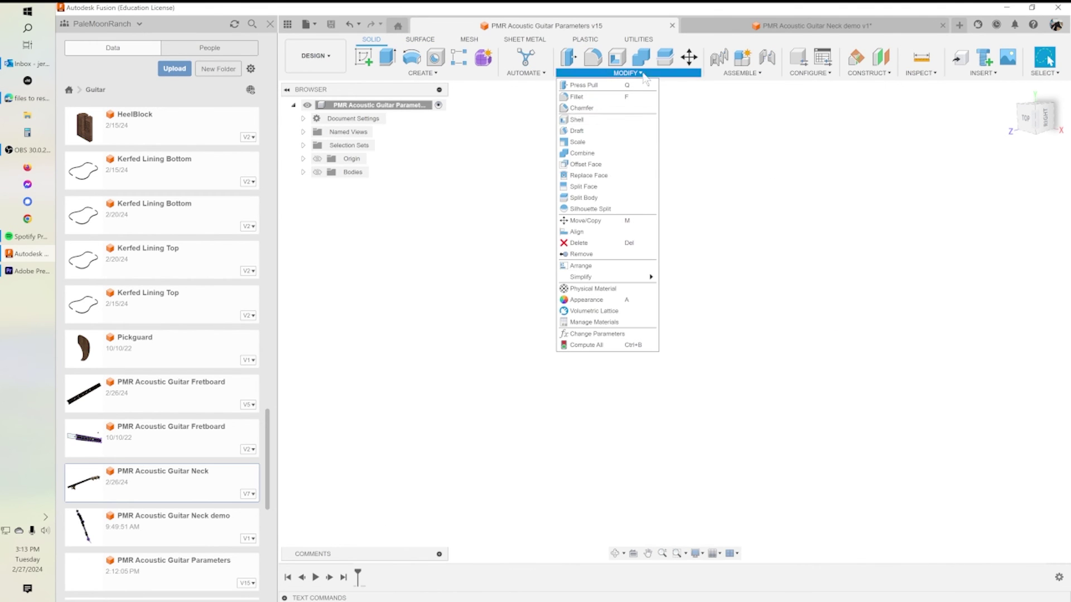
left_click(589, 334)
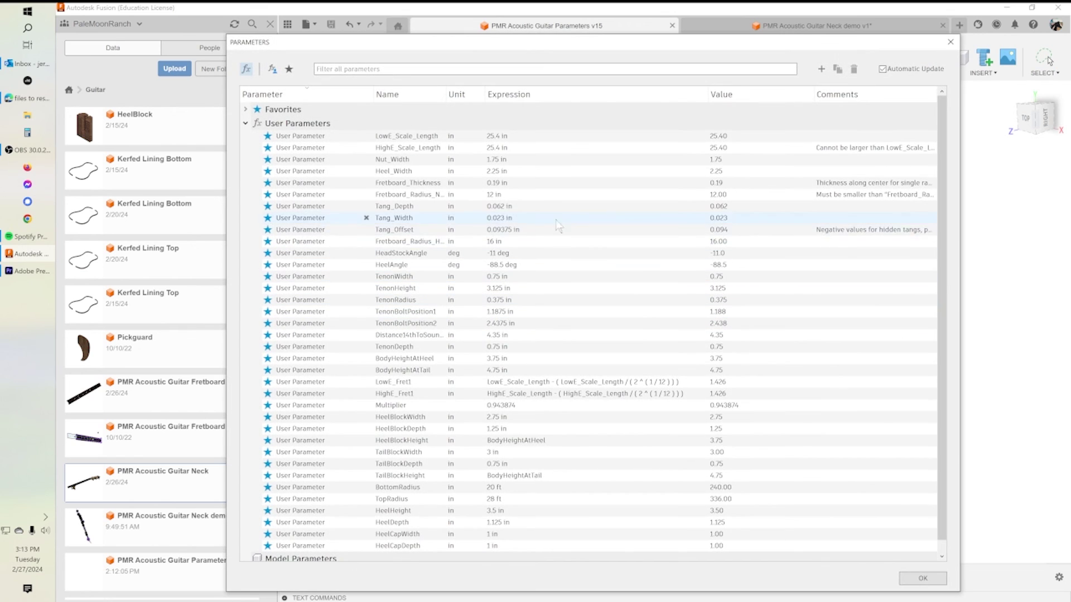
left_click(402, 265)
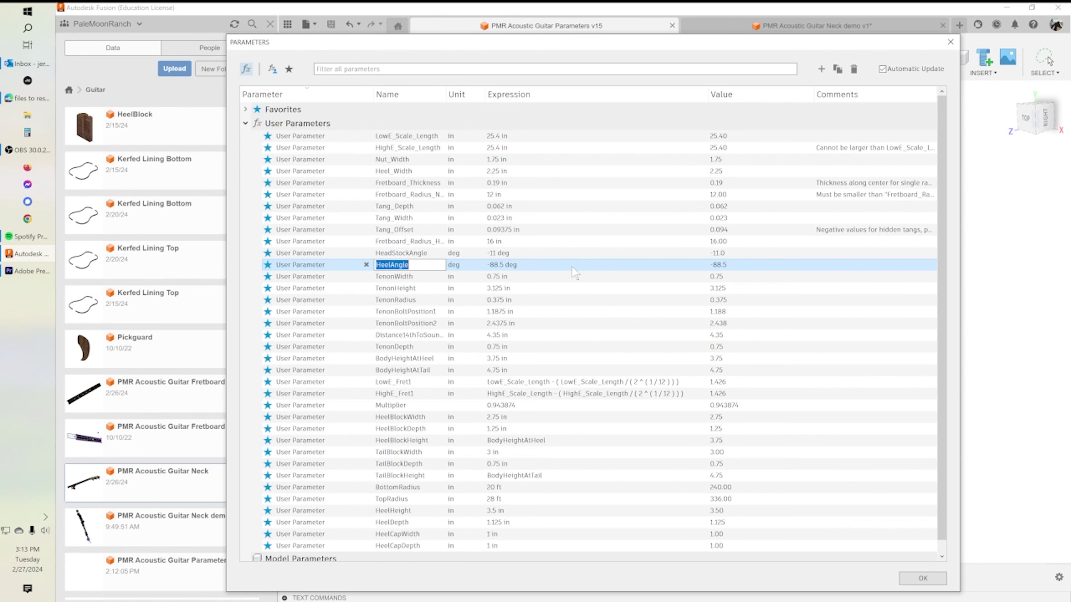
type("90")
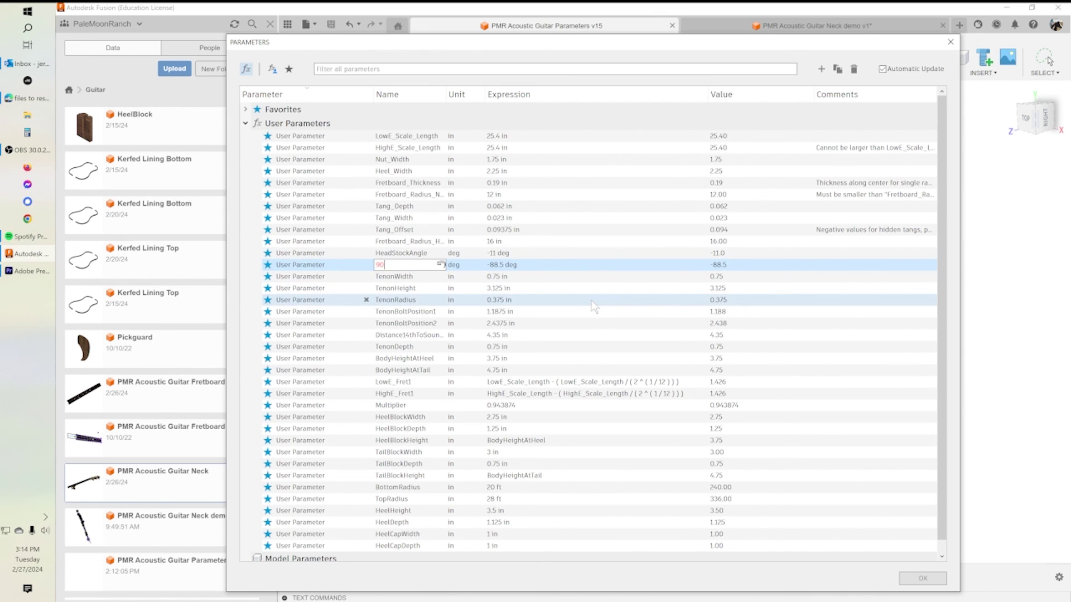
key("Return")
key("Return")
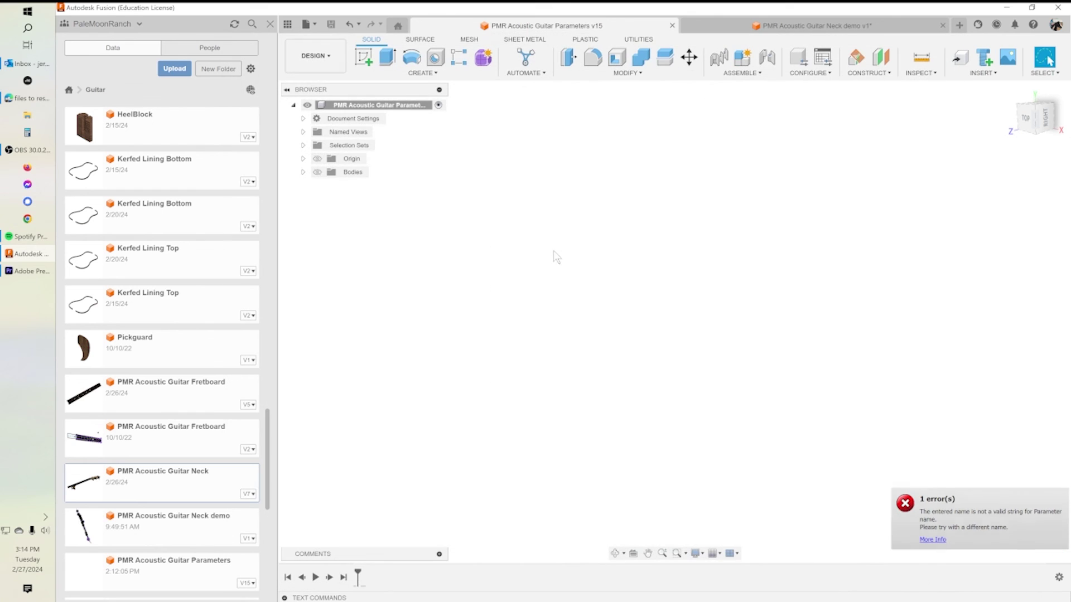
Step: Set the HeelAngle user parameter to 90 deg and save the parameters document as a new version
left_click(625, 73)
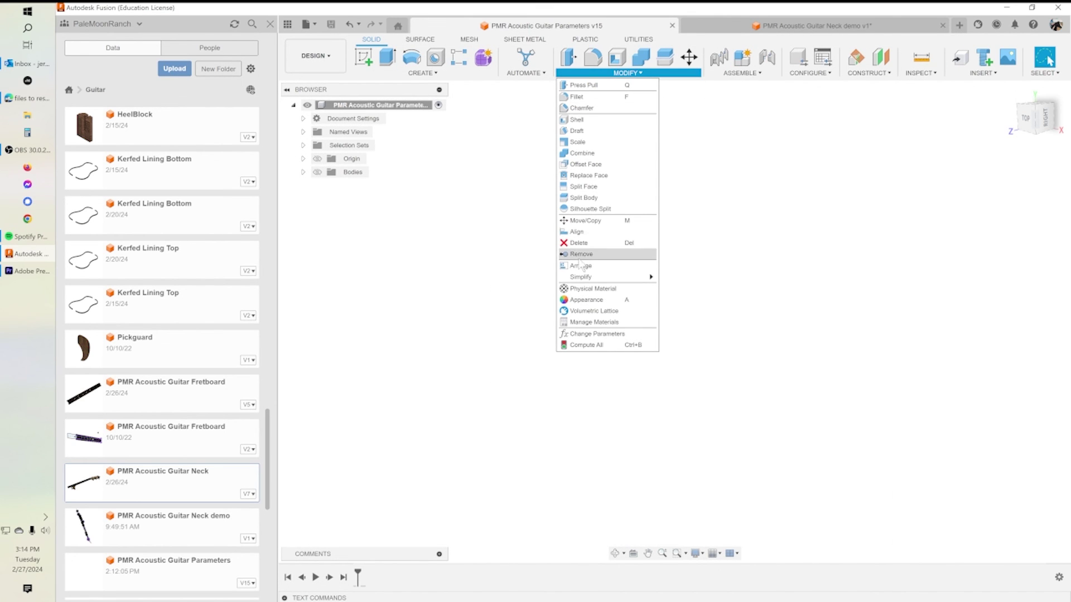
left_click(592, 334)
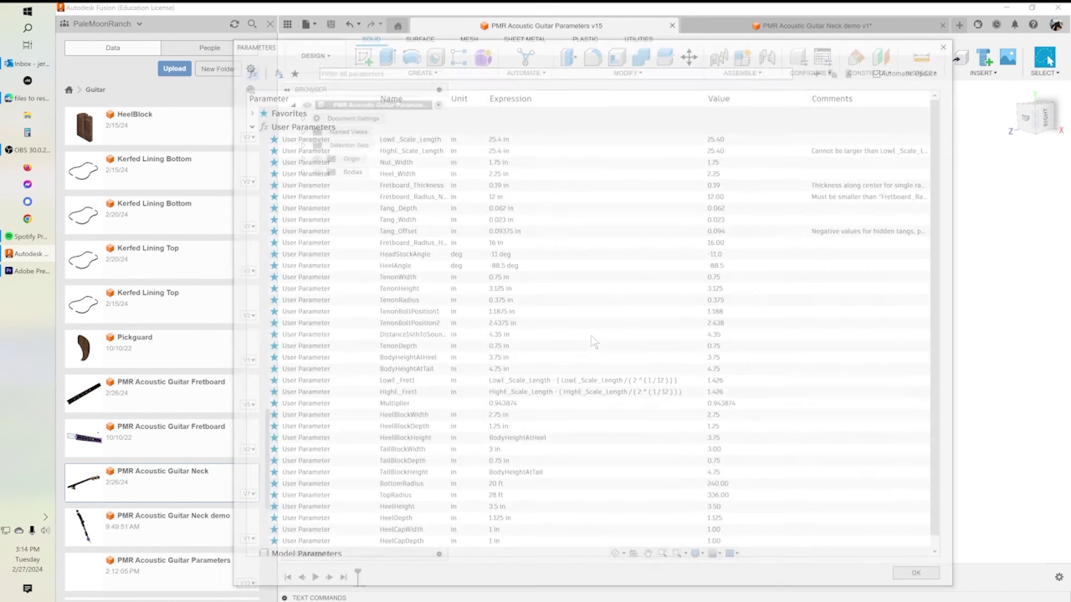
left_click(537, 289)
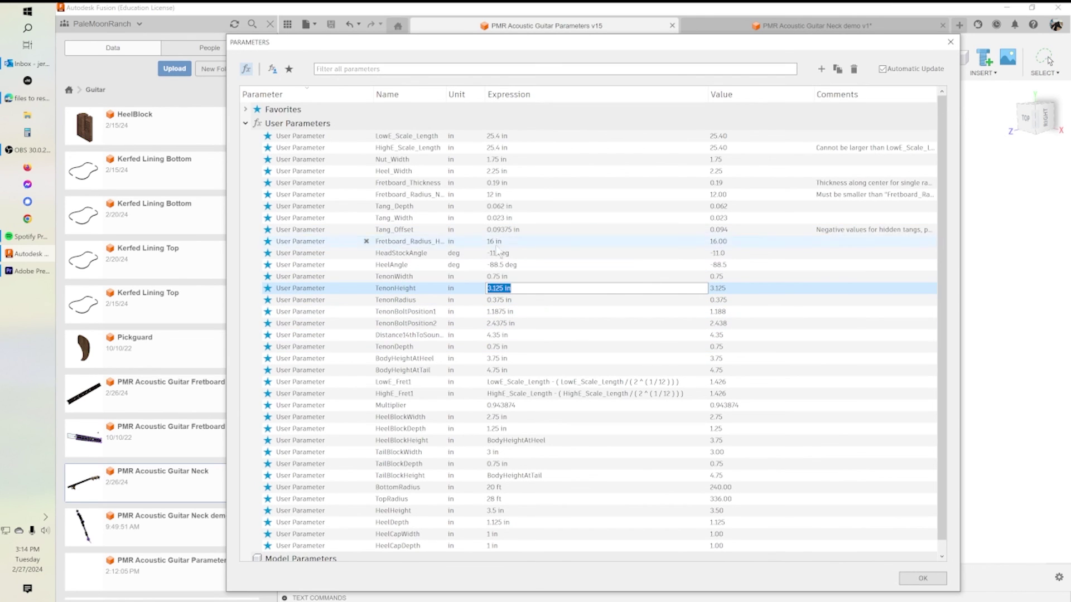
left_click(512, 265)
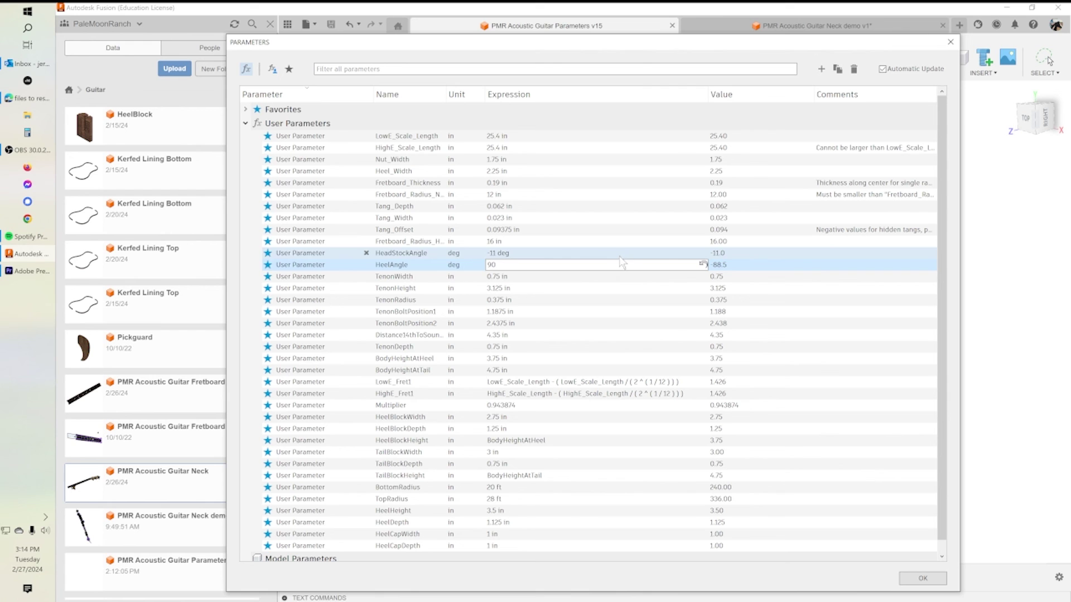
left_click(560, 276)
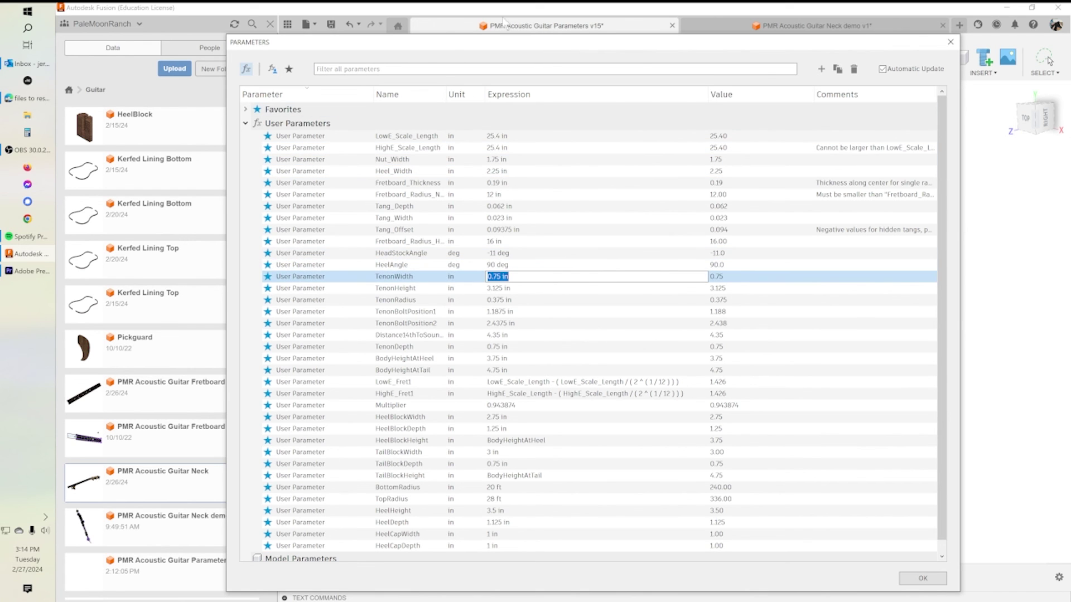
left_click(345, 34)
left_click(333, 28)
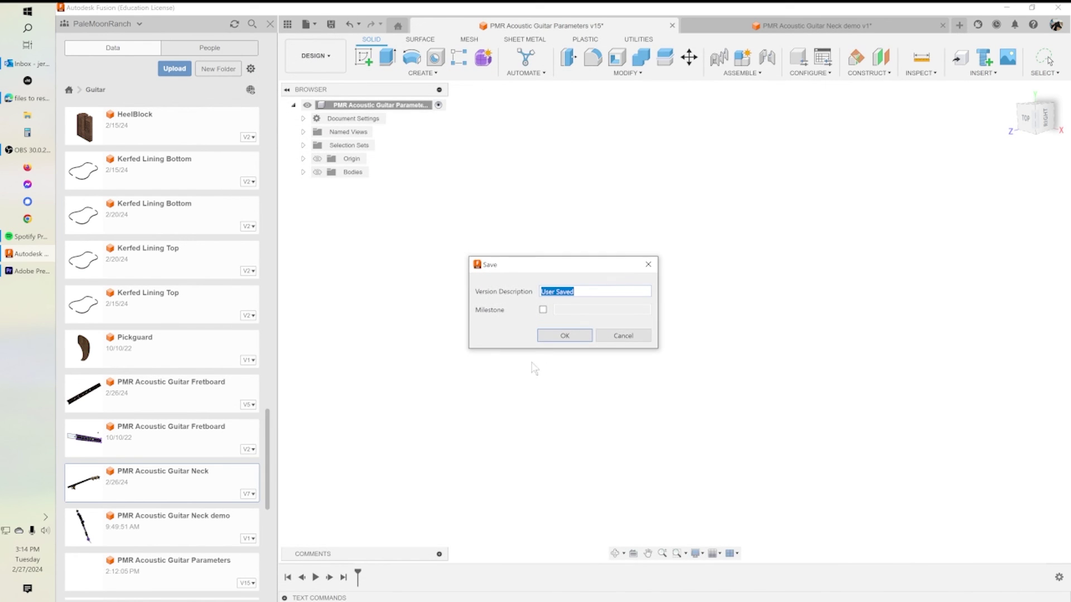
left_click(562, 335)
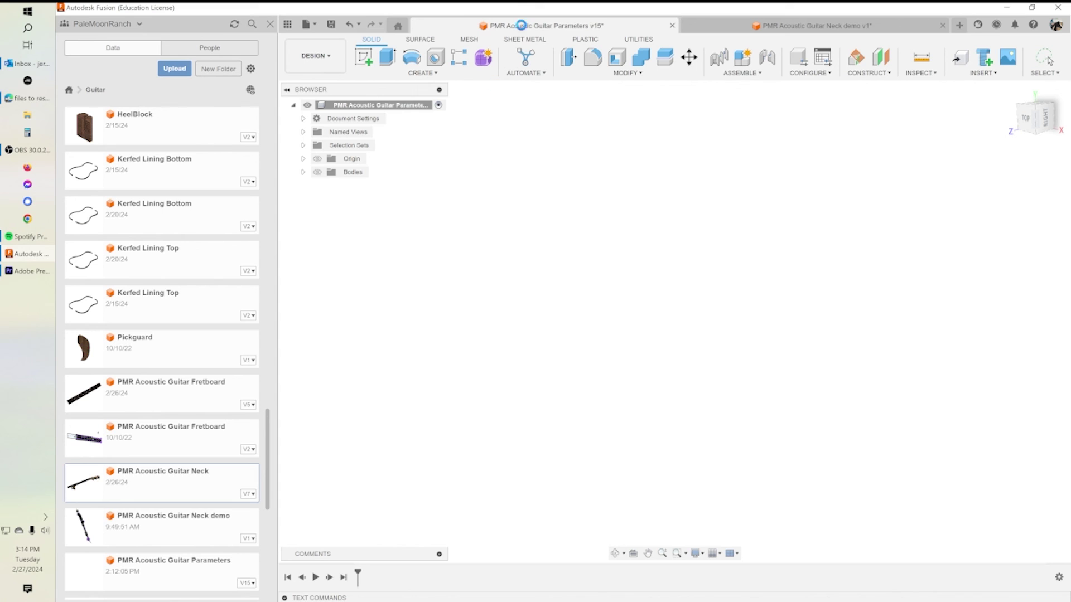
Step: Try updating the linked child component in the PMR Acoustic Guitar Neck demo document to its latest version, and undo the update
left_click(801, 25)
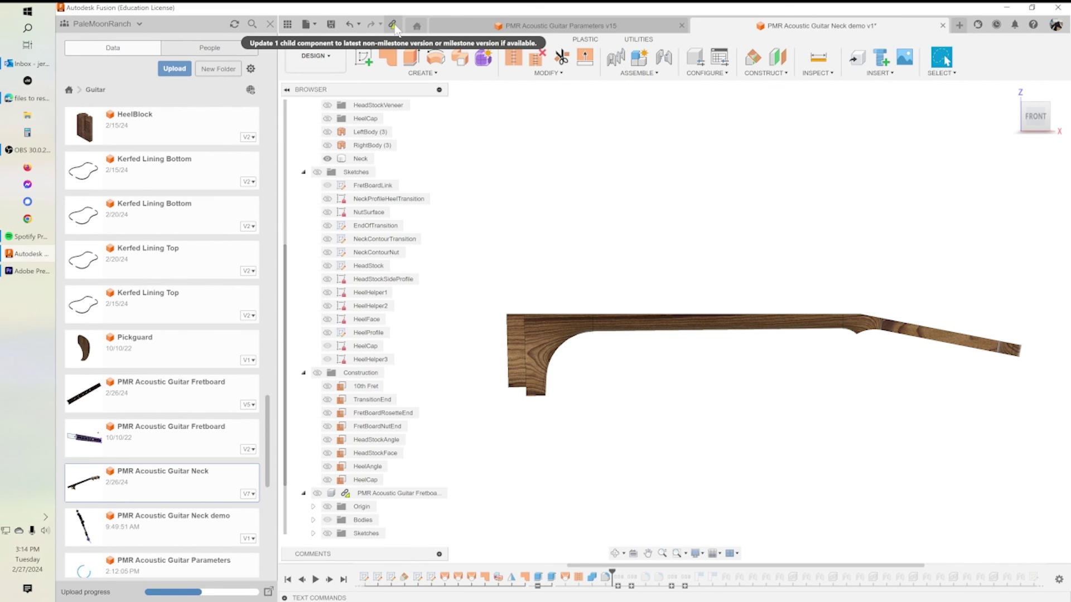
left_click(393, 25)
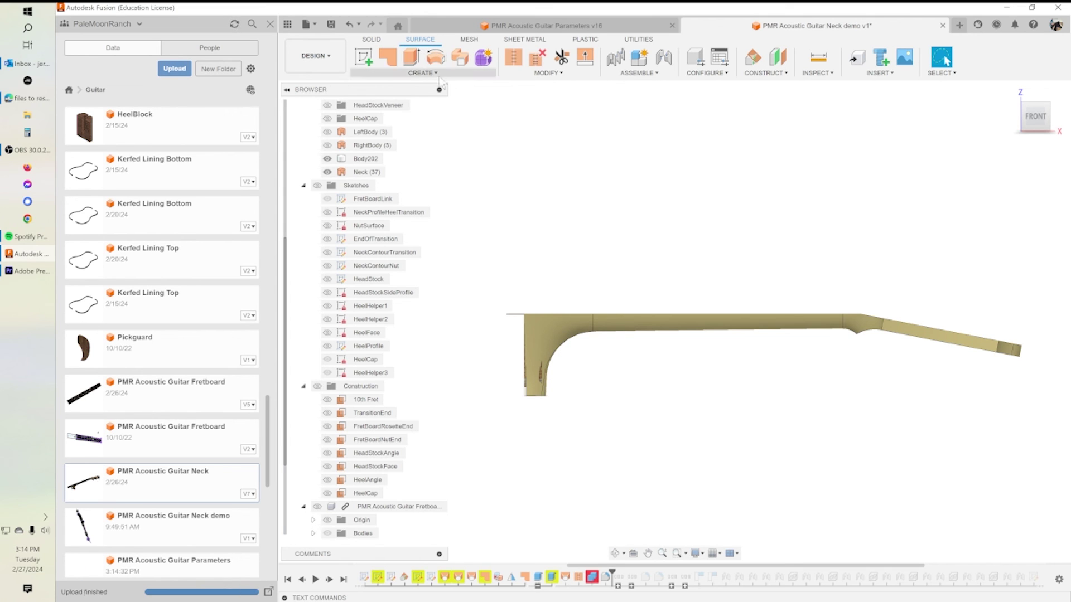
left_click(350, 23)
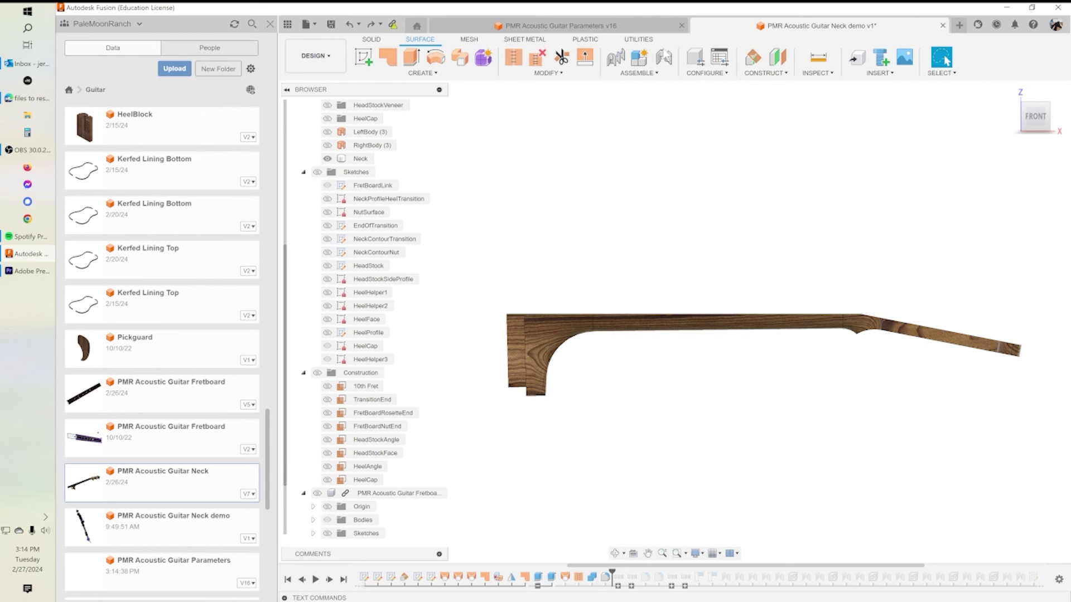
Step: Set HeelAngle to -90 deg in the PMR Acoustic Guitar Parameters document and save it as a new version
left_click(618, 20)
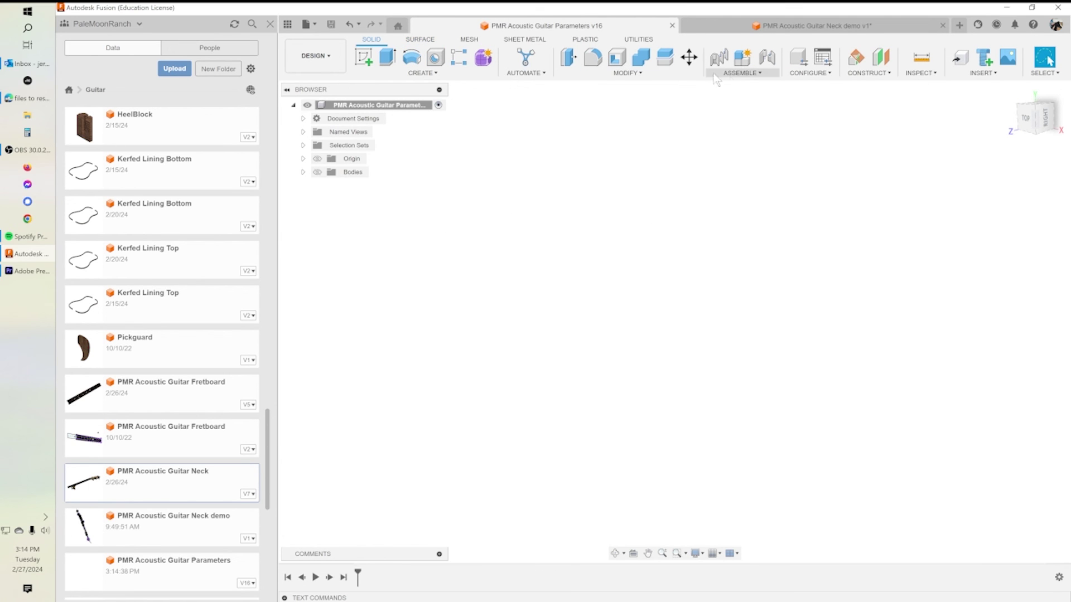
left_click(619, 73)
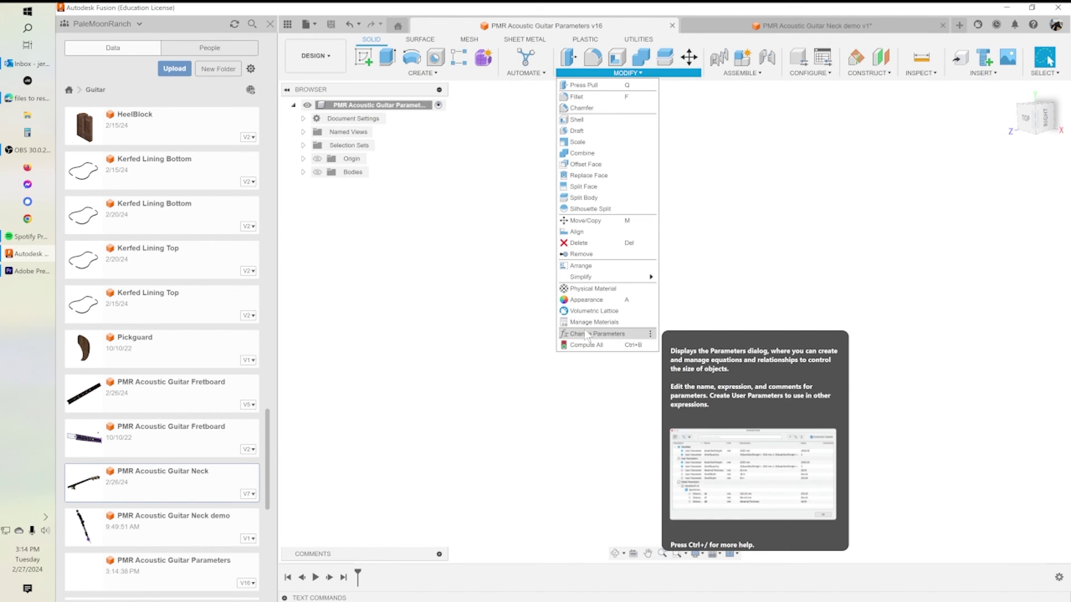
left_click(585, 333)
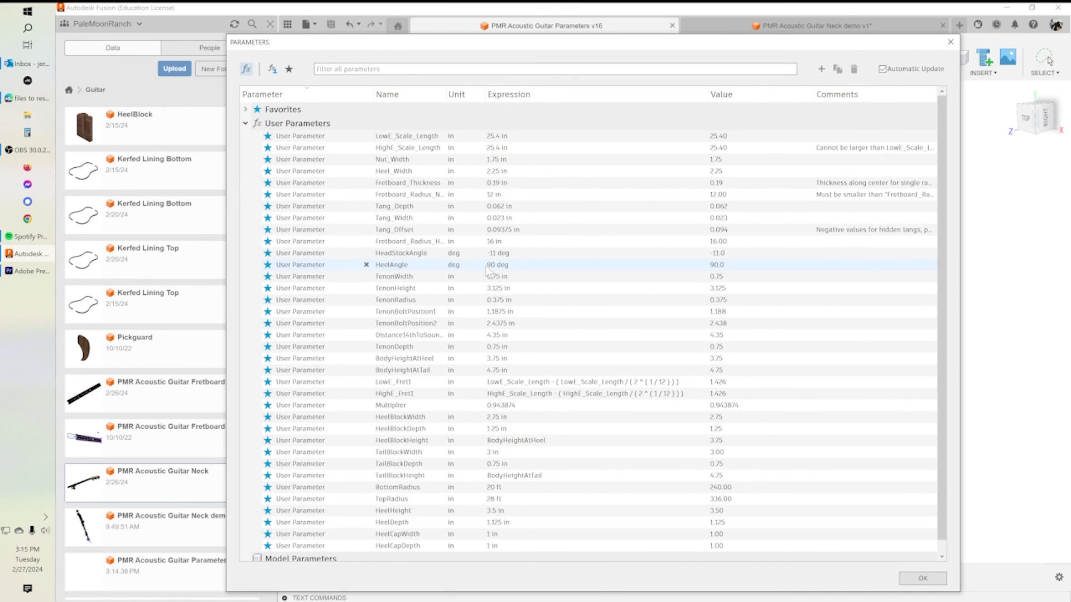
left_click(489, 266)
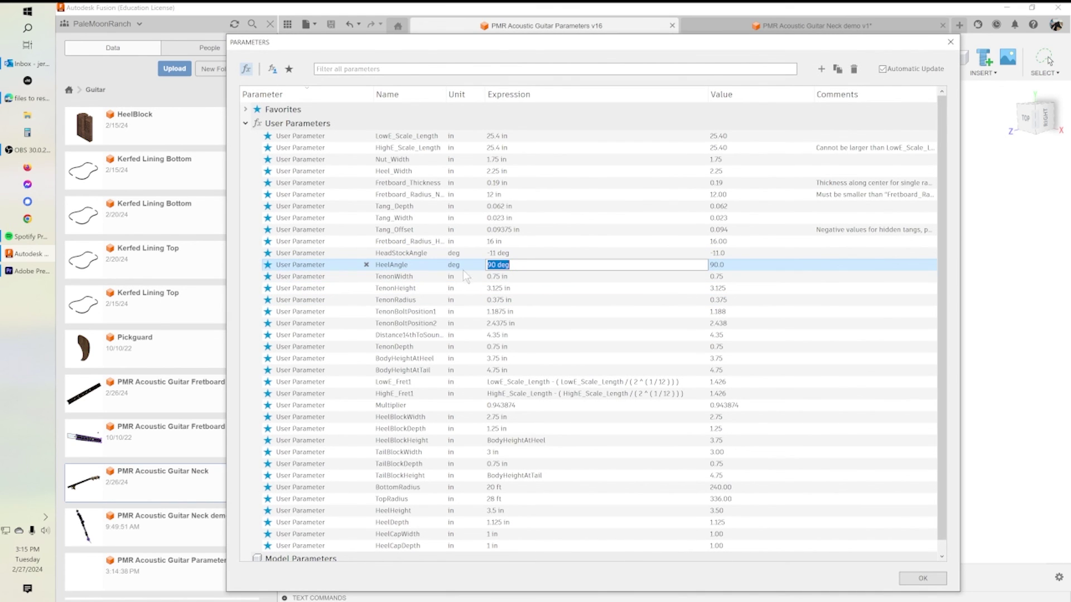
key("Left")
type("-")
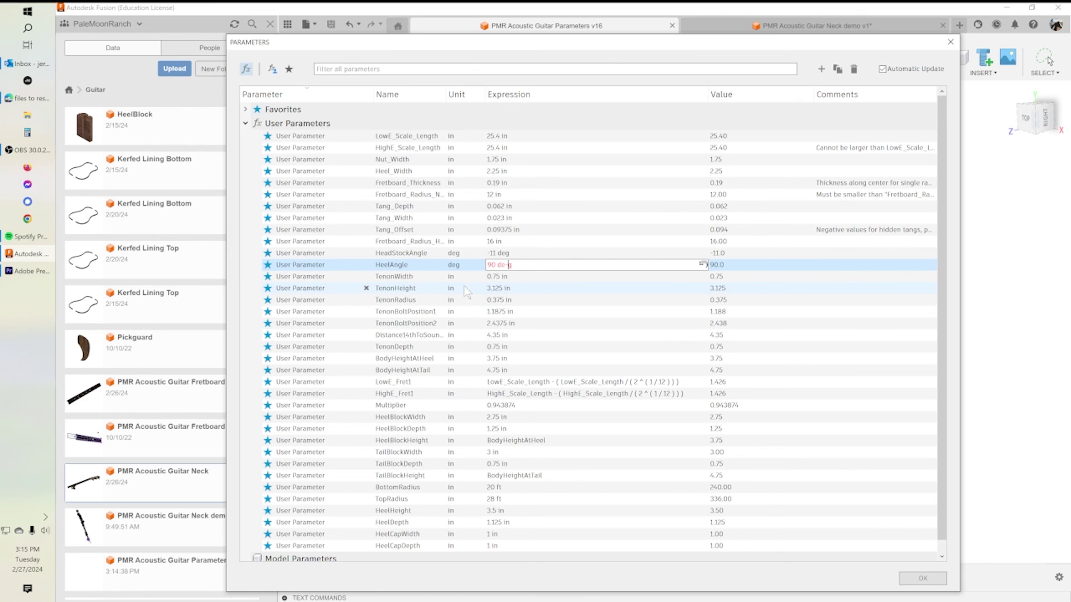
key("BackSpace")
key("Left")
key("Left")
key("Left")
key("Left")
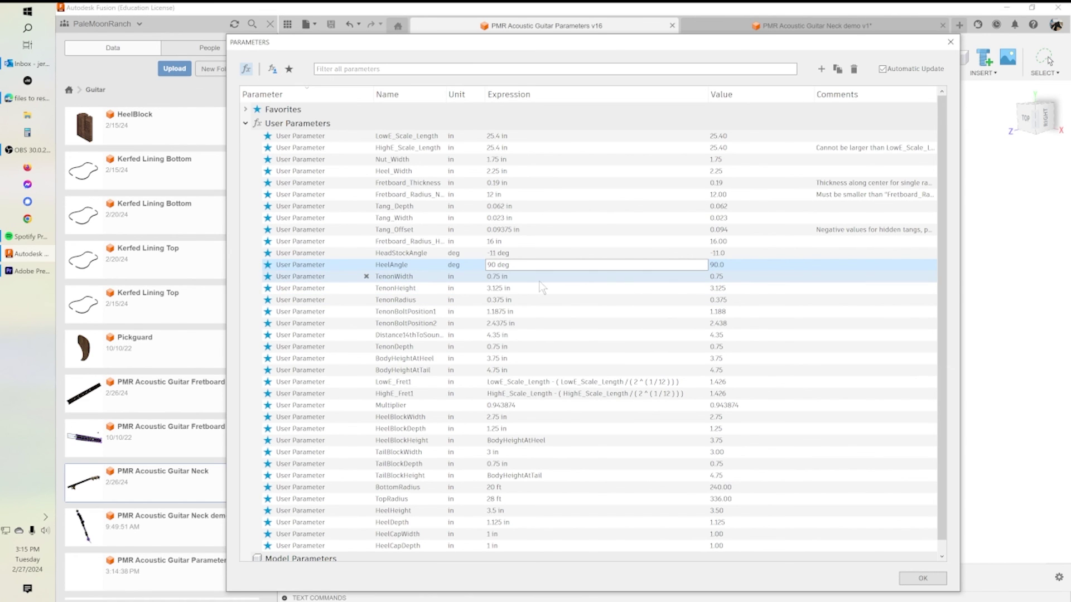
key("Return")
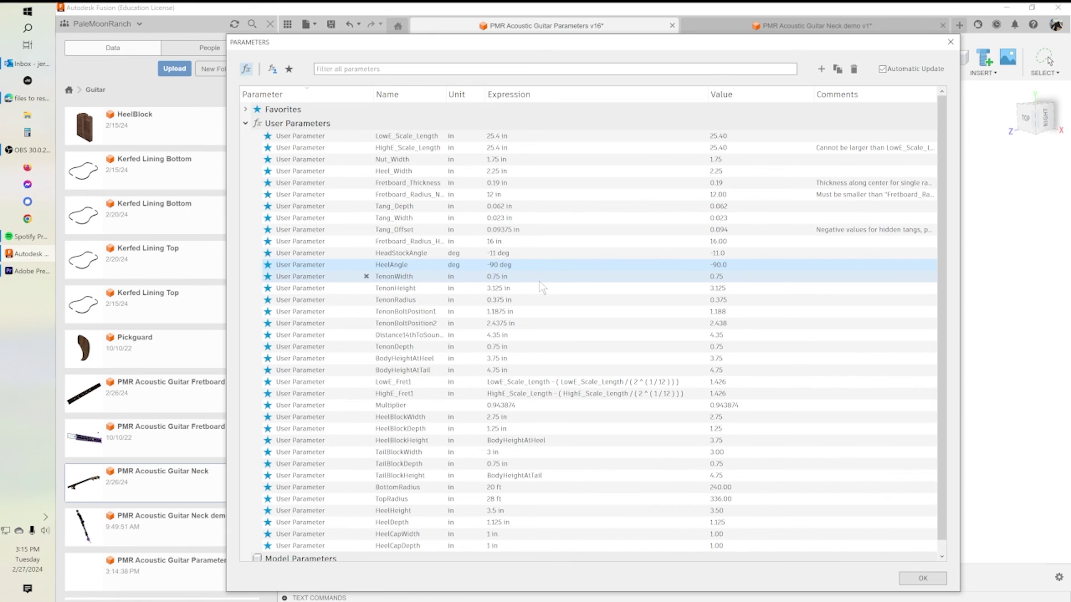
left_click(331, 25)
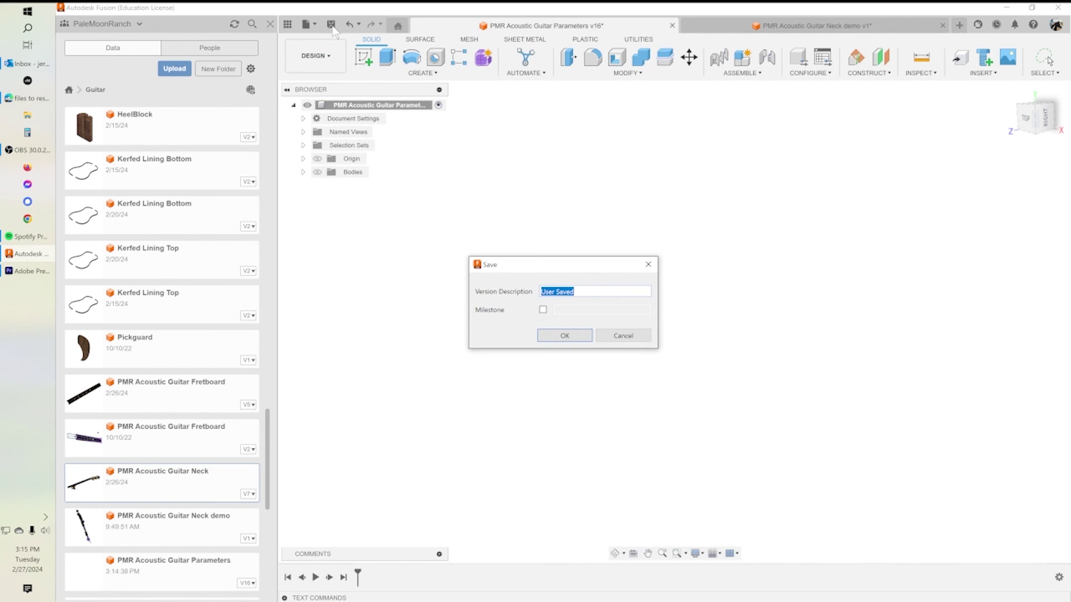
left_click(563, 338)
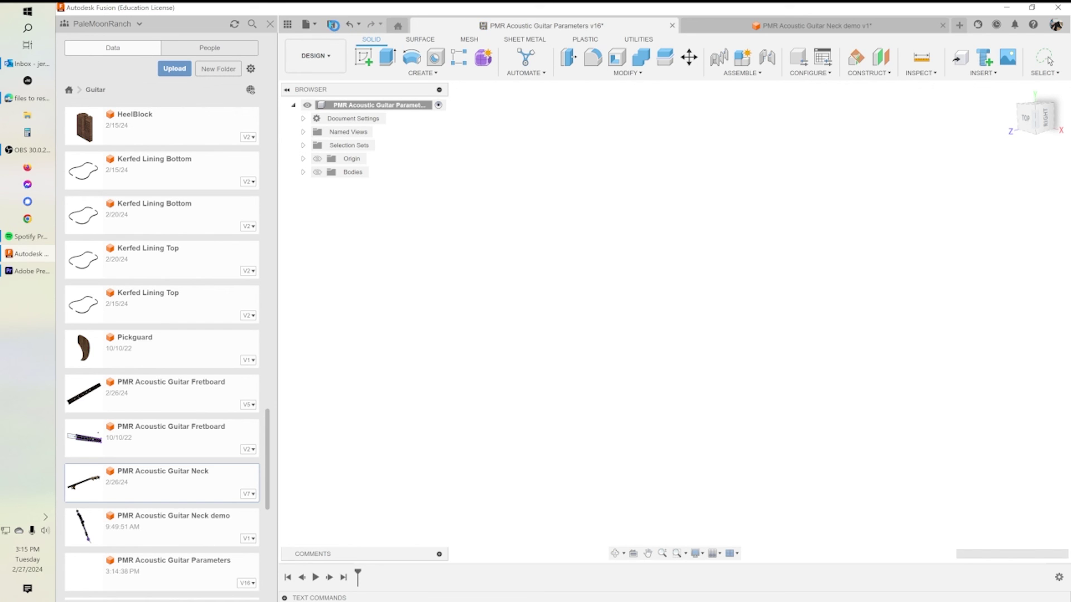
Step: Update the PMR Acoustic Guitar Neck demo document to the latest parameters and inspect the heel and tenon from the front
left_click(781, 28)
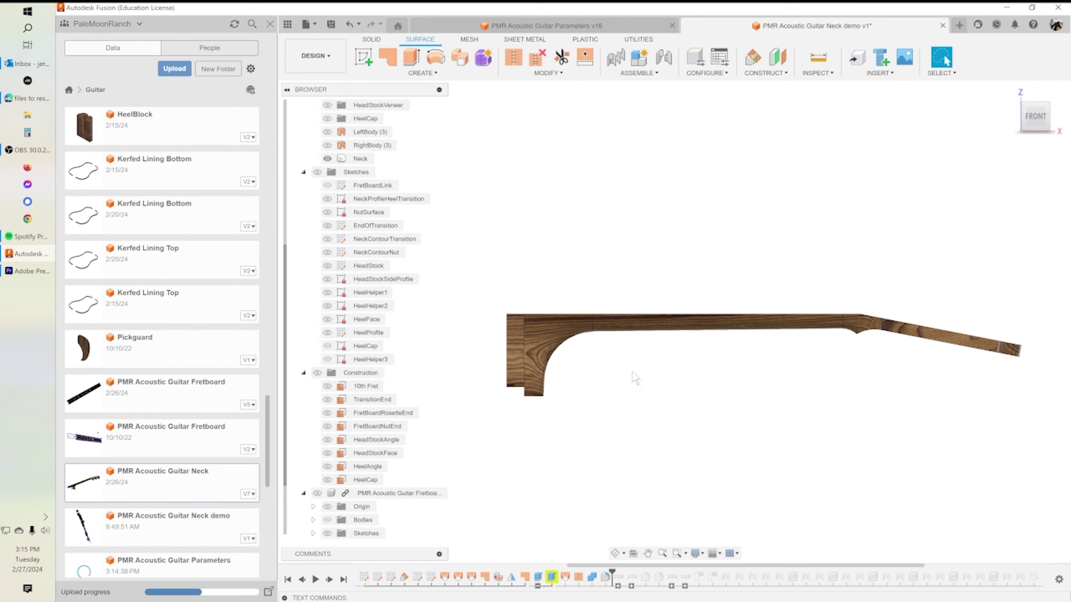
scroll(513, 365, "up", 6)
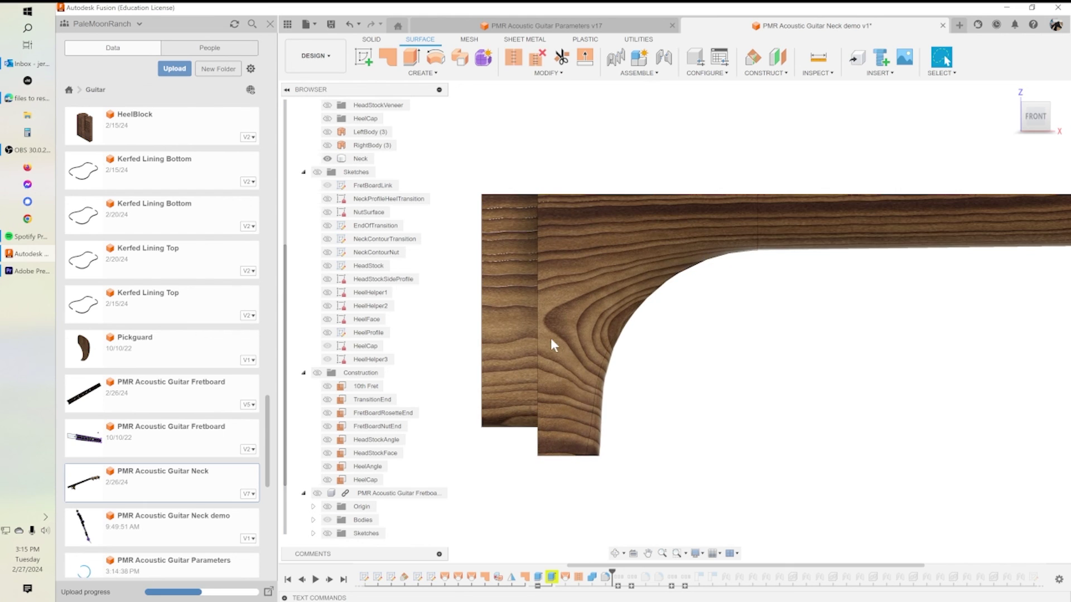
scroll(550, 338, "up", 2)
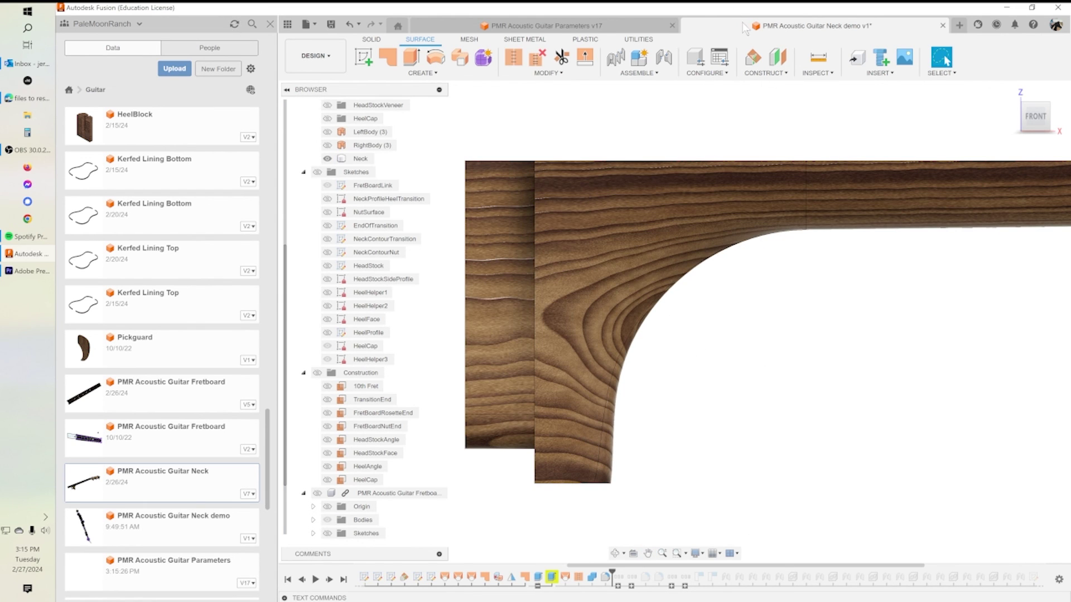
Step: Set HeelAngle to -85 deg in the PMR Acoustic Guitar Parameters document and save it as a new version
left_click(544, 25)
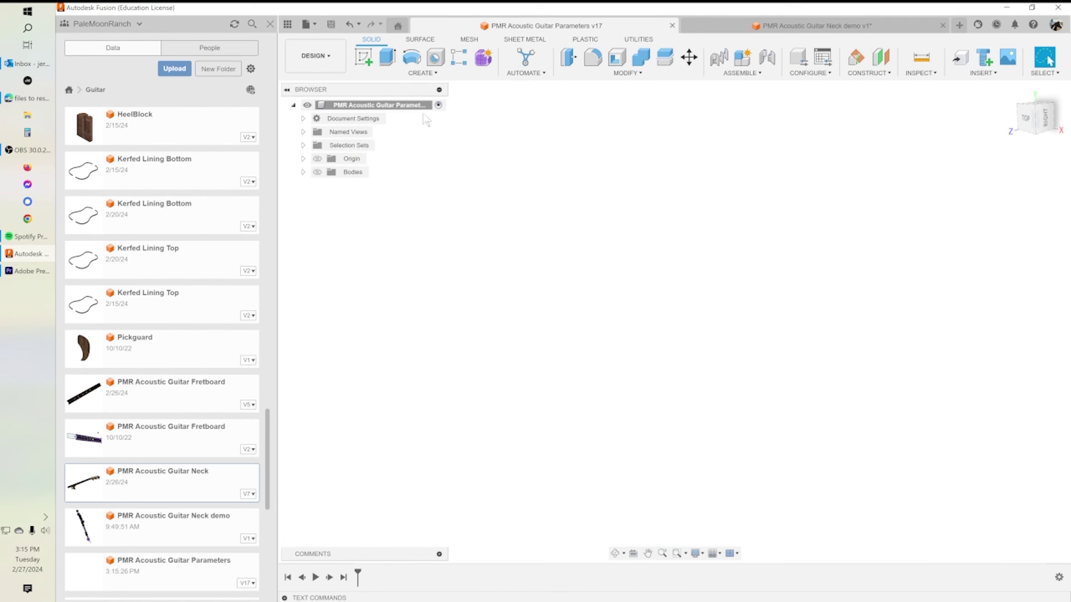
left_click(628, 73)
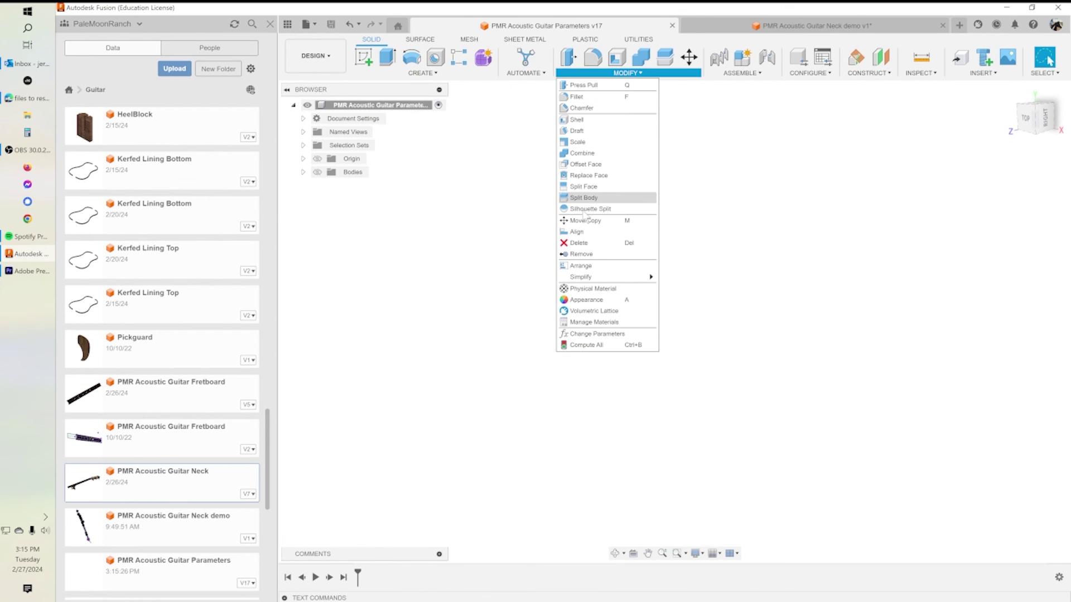
left_click(597, 333)
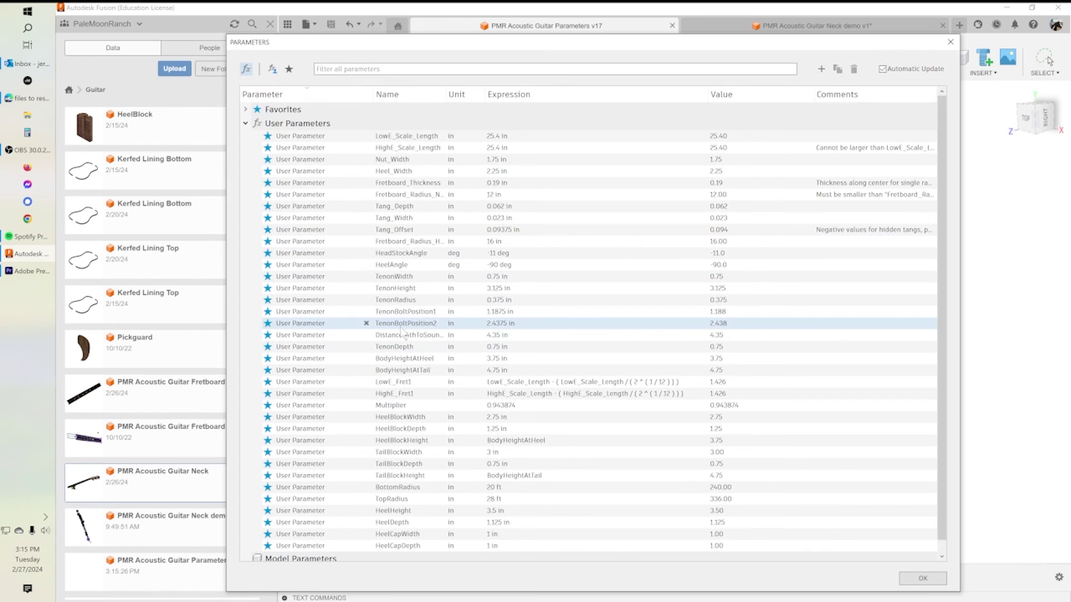
left_click(536, 264)
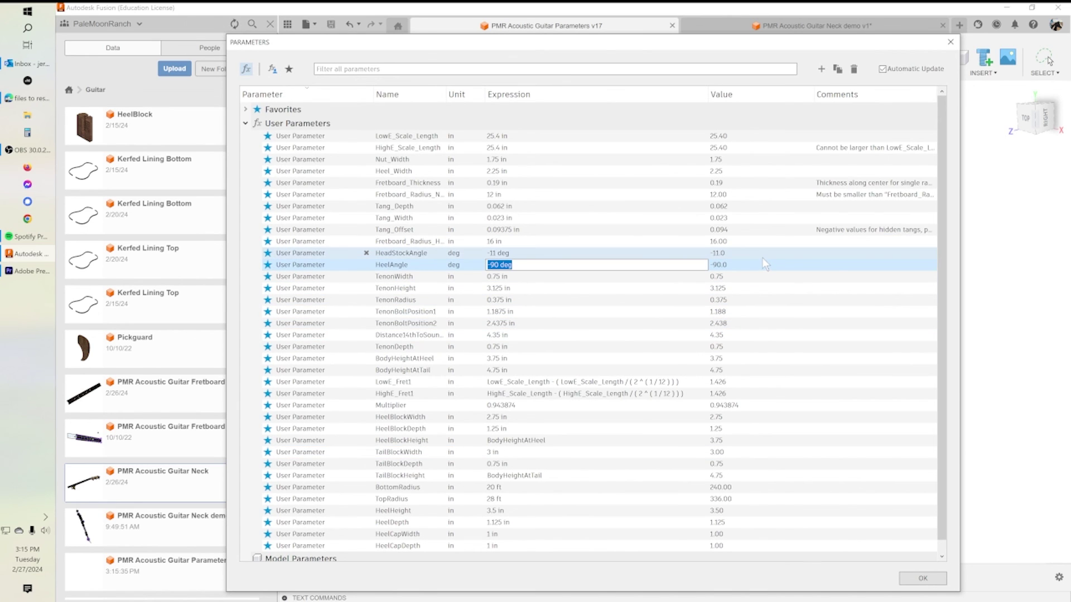
key("BackSpace")
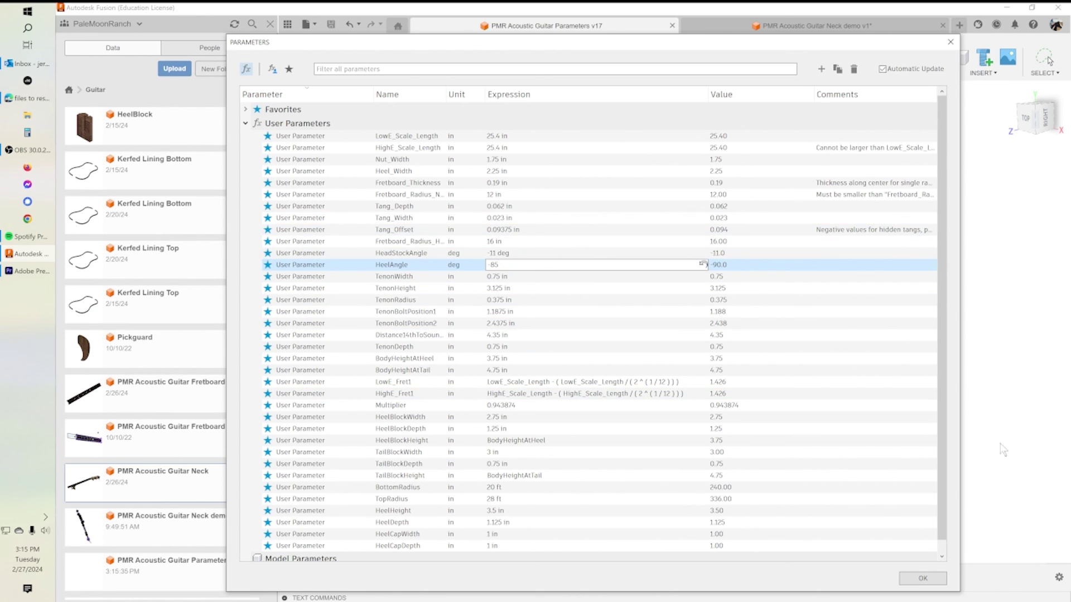
key("Return")
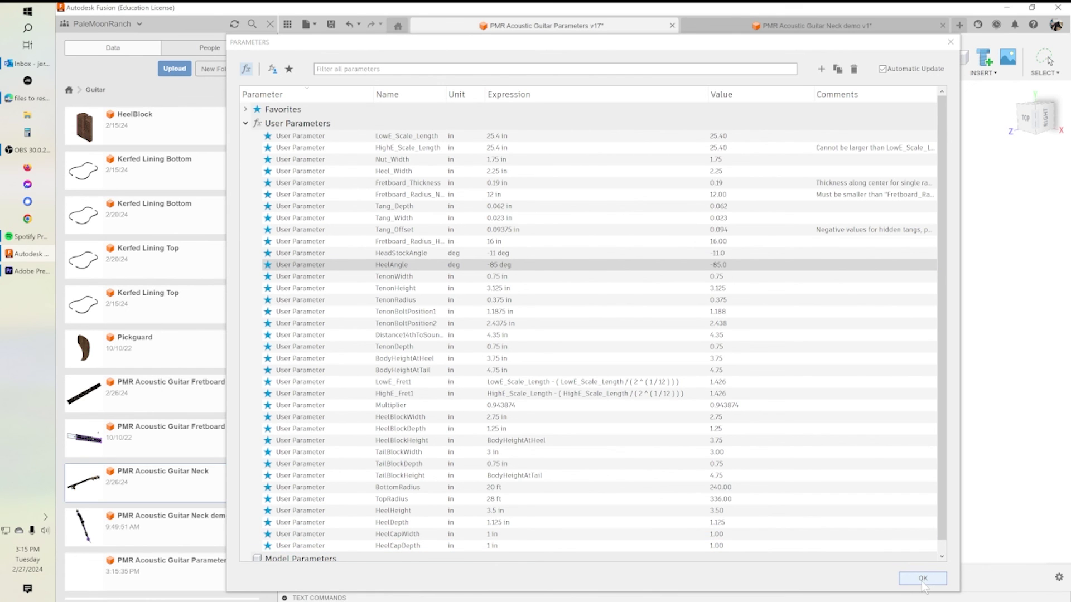
left_click(923, 578)
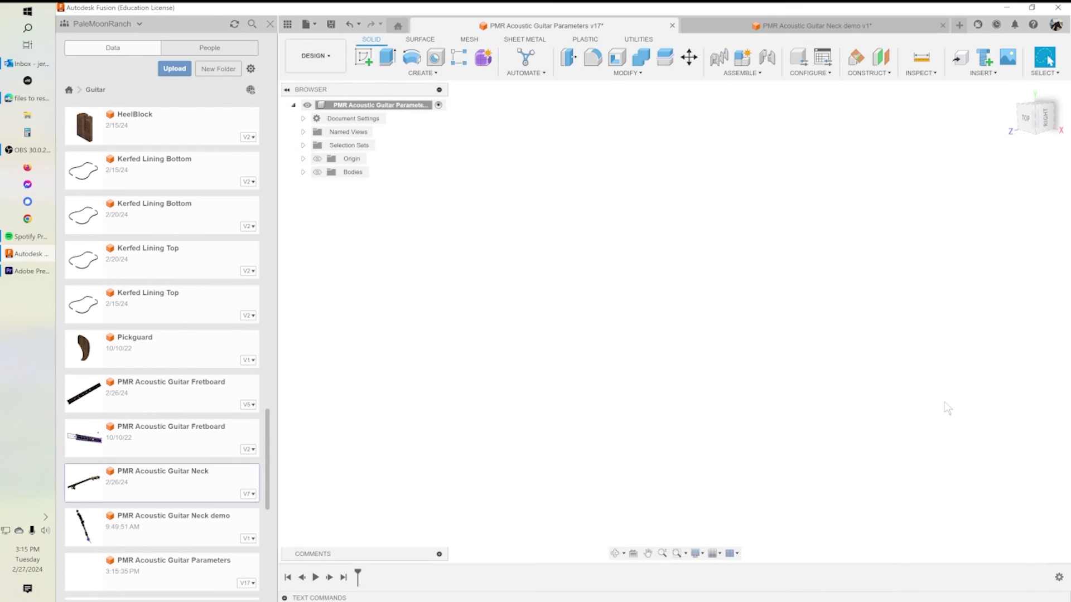
left_click(333, 29)
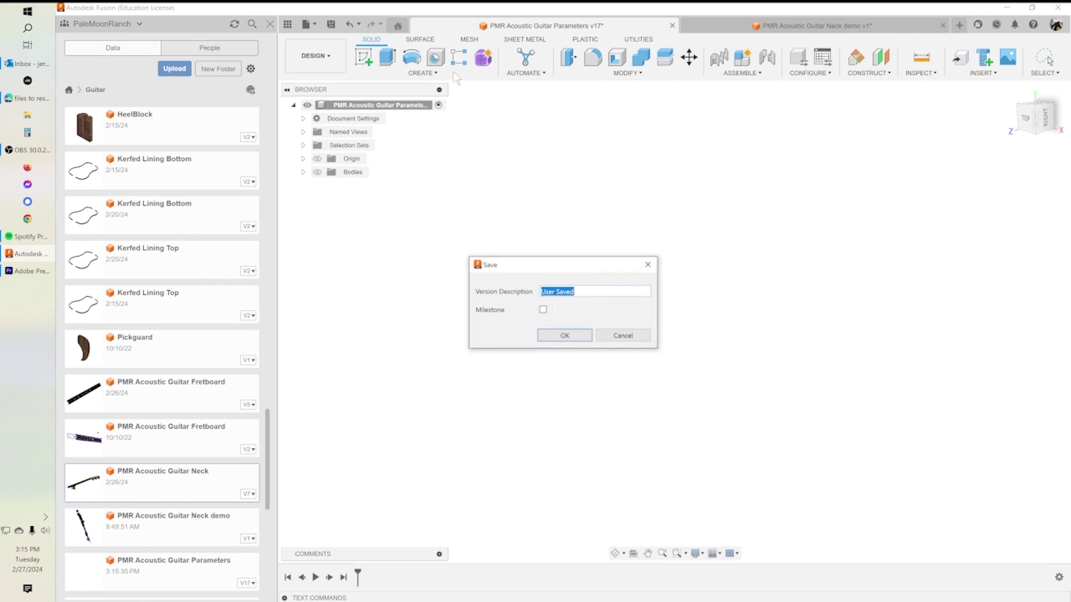
left_click(583, 336)
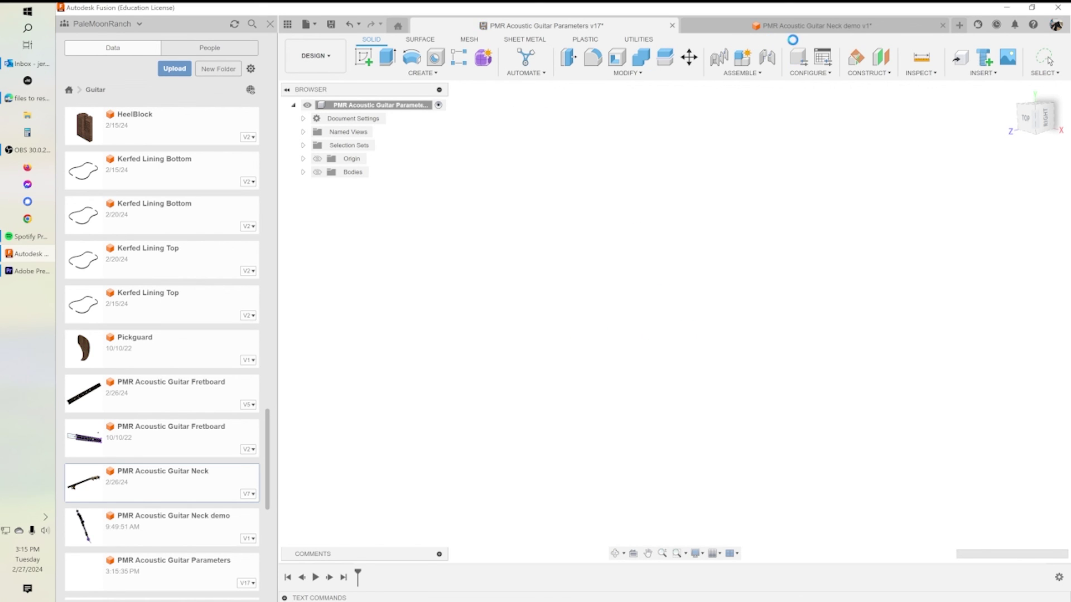
Step: Bring the new heel angle into the PMR Acoustic Guitar Neck demo document and inspect the entire neck from the front
left_click(812, 26)
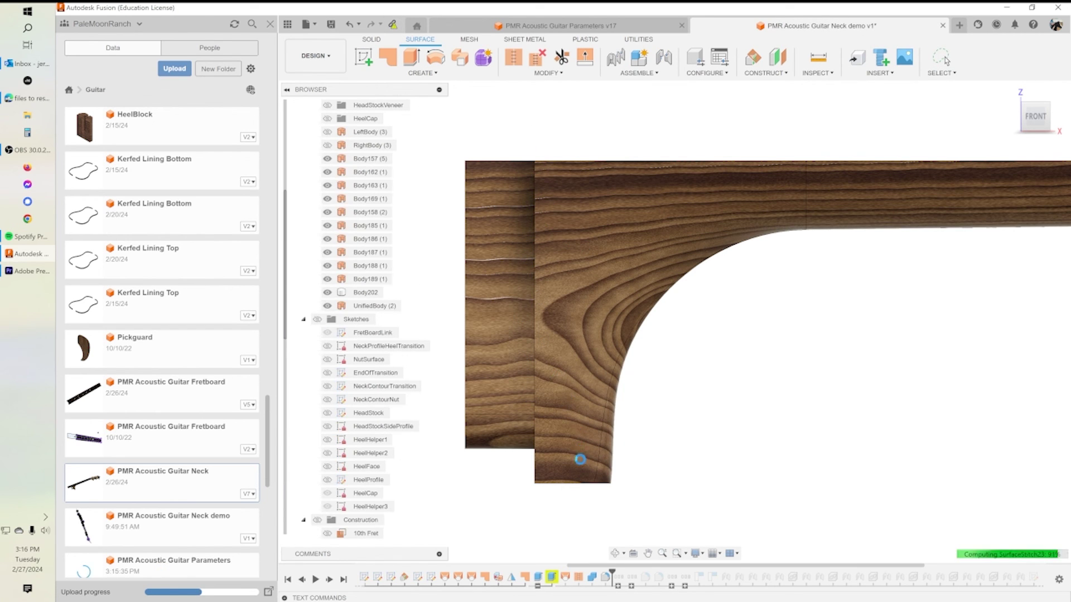
scroll(819, 376, "down", 10)
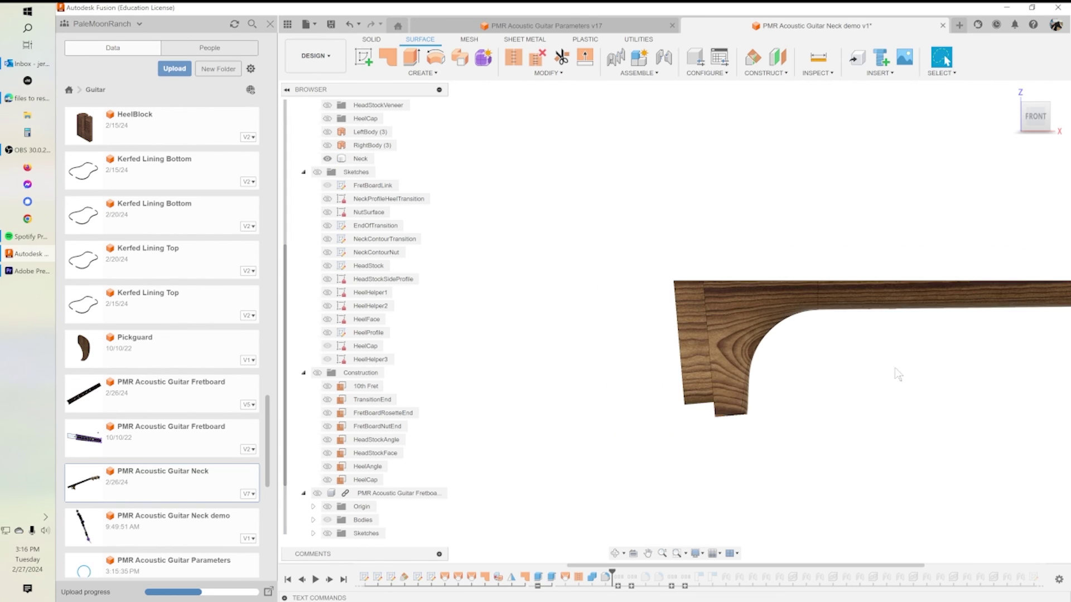
left_click_drag(873, 347, 834, 339)
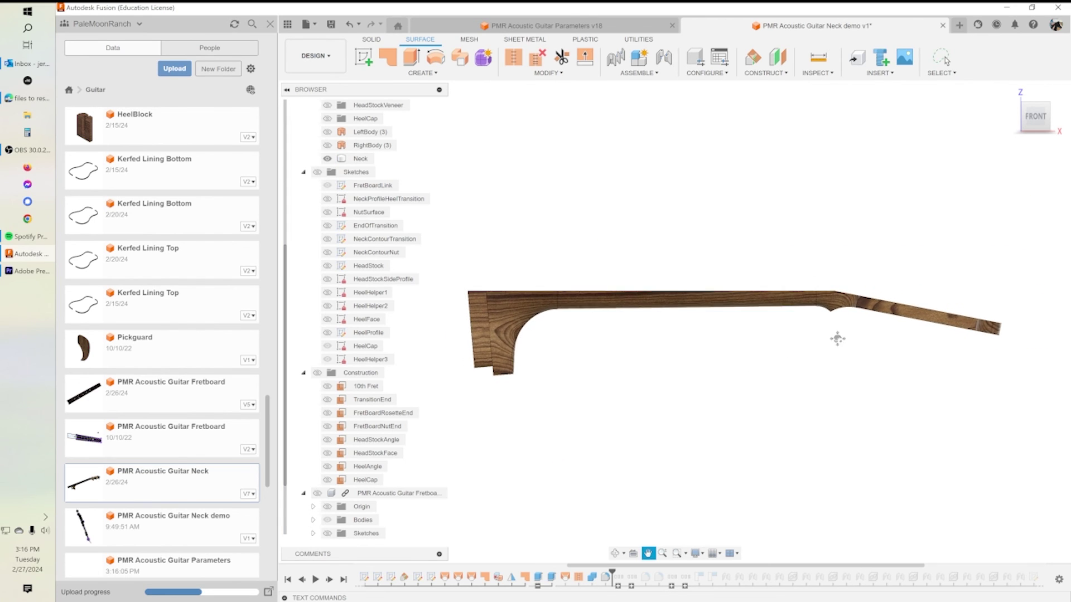
key("Escape")
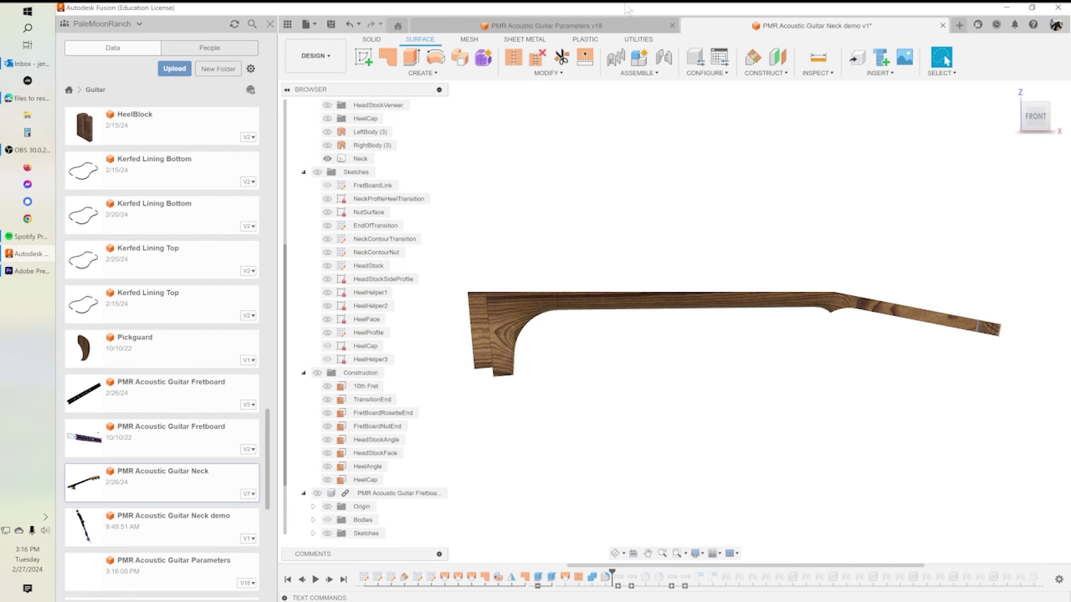
Step: Set HeadStockAngle to -15 deg in the PMR Acoustic Guitar Parameters document
left_click(586, 25)
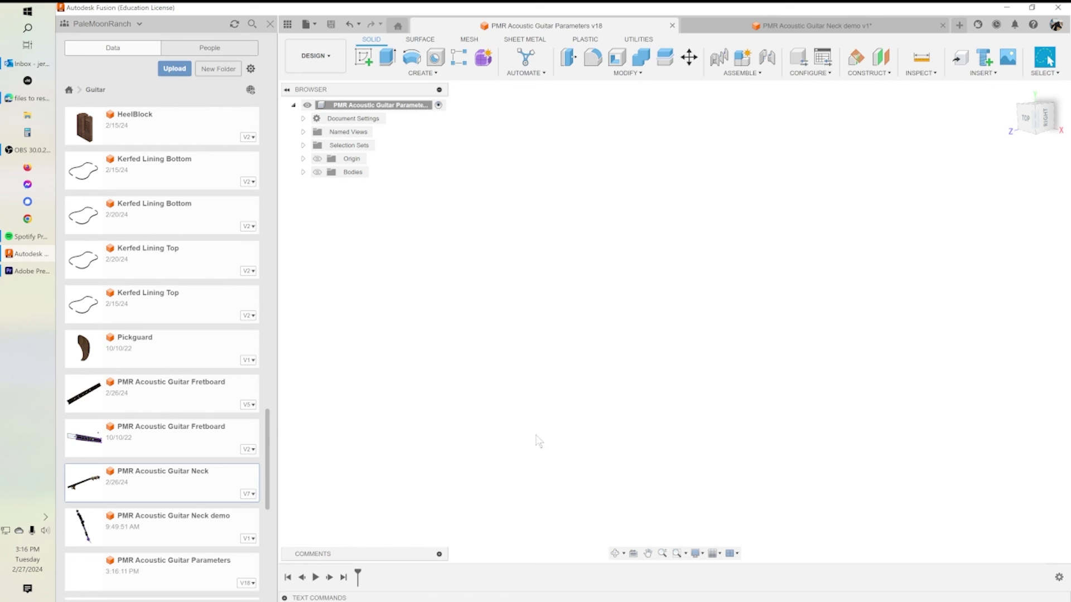
left_click(626, 73)
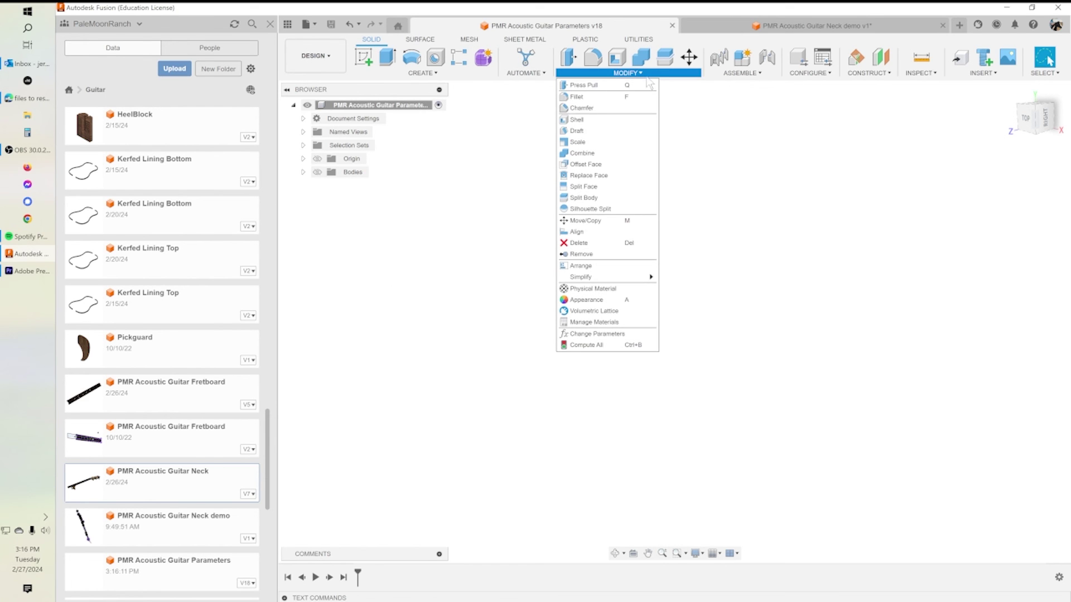
left_click(583, 333)
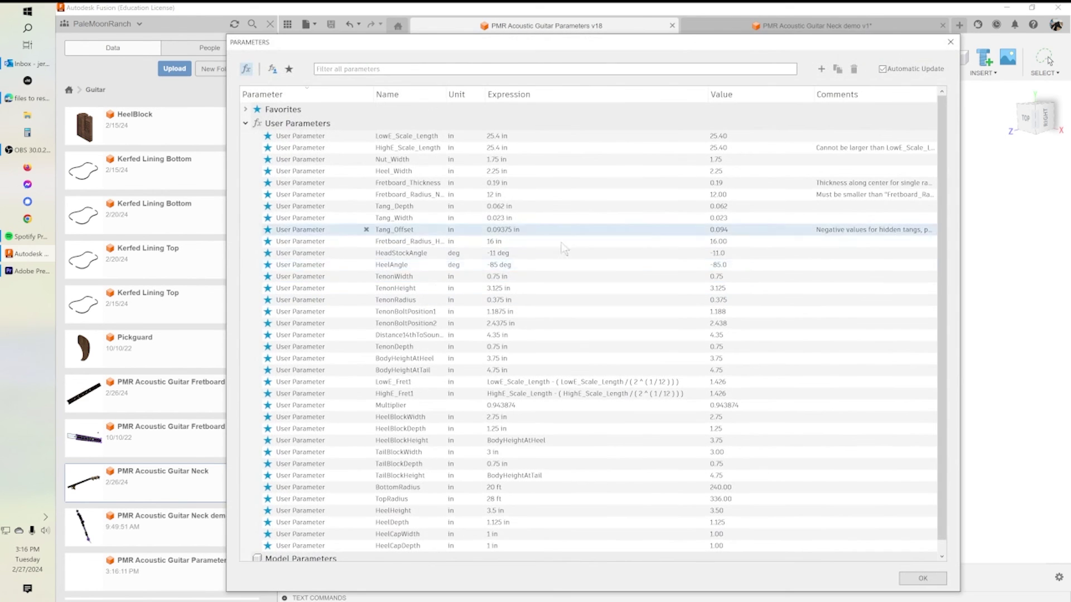
double_click(502, 253)
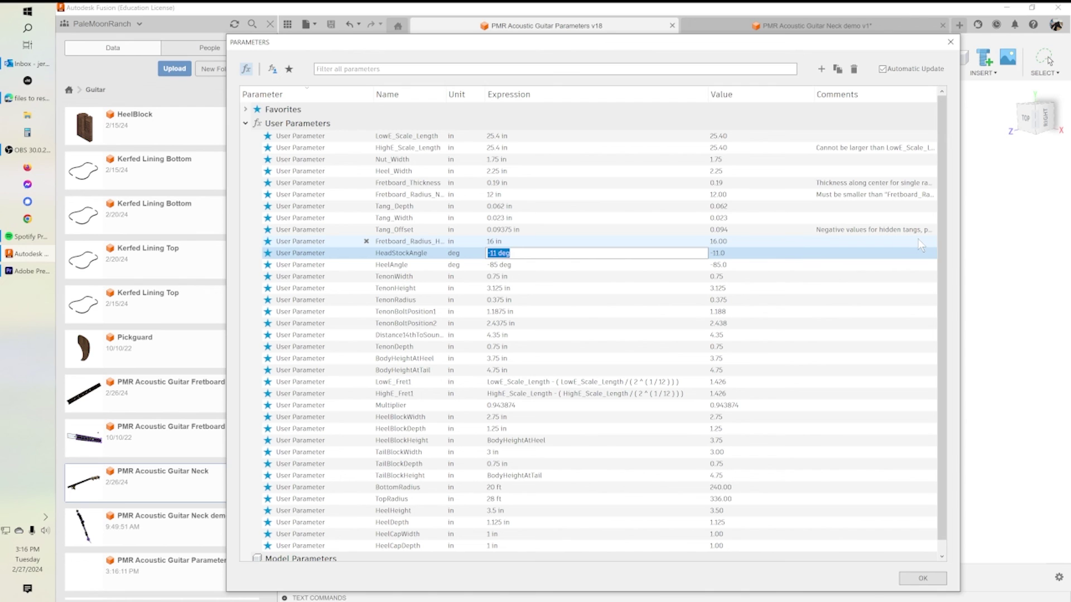
type("-15")
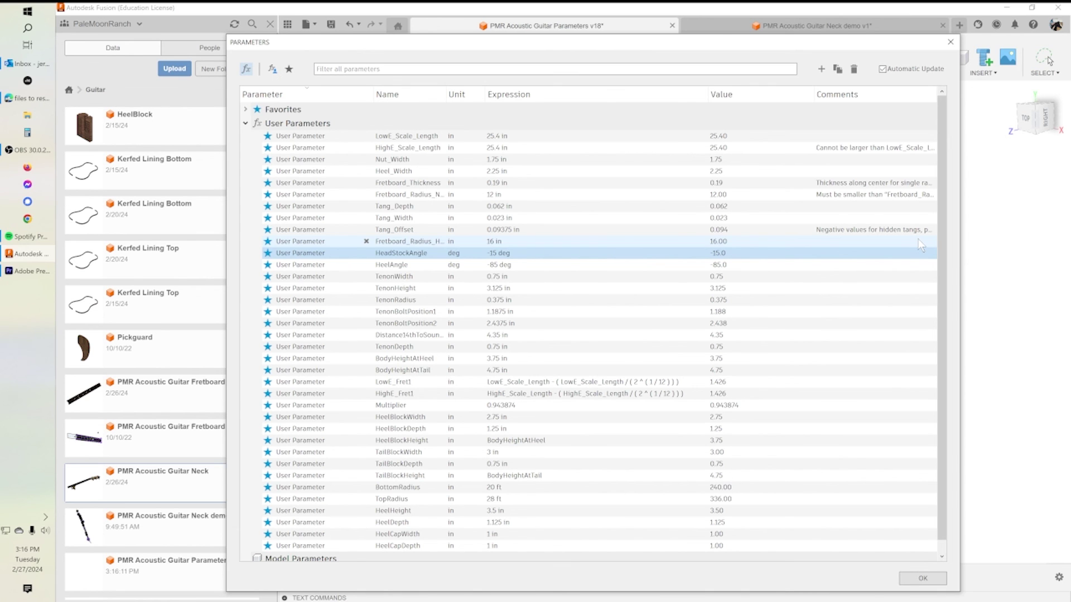
key("Return")
Step: Save the parameters document as a new version and bring it into the PMR Acoustic Guitar Neck demo document
left_click(333, 27)
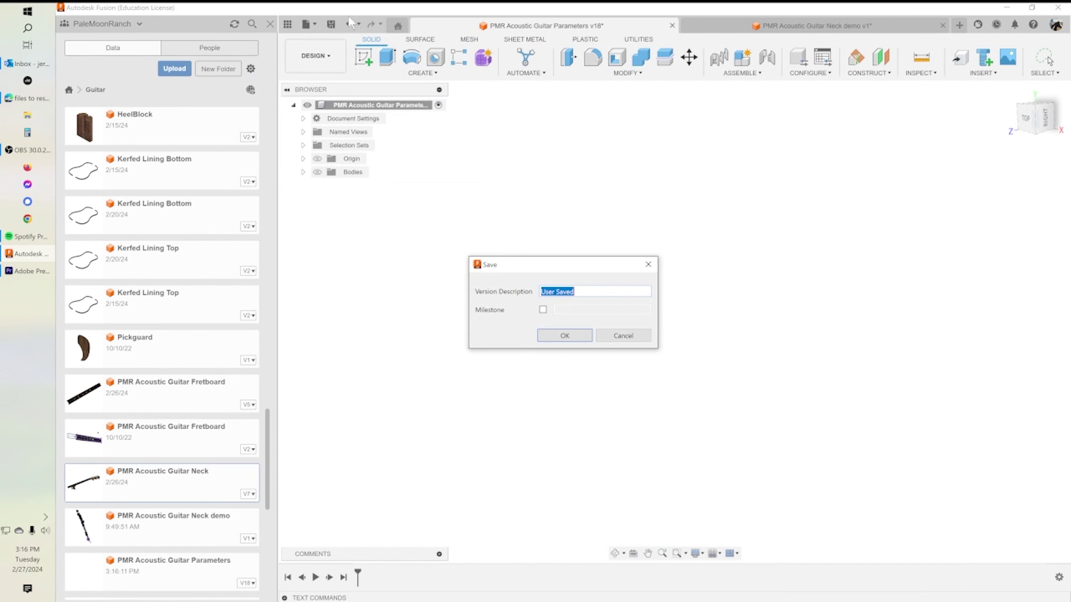
left_click(564, 337)
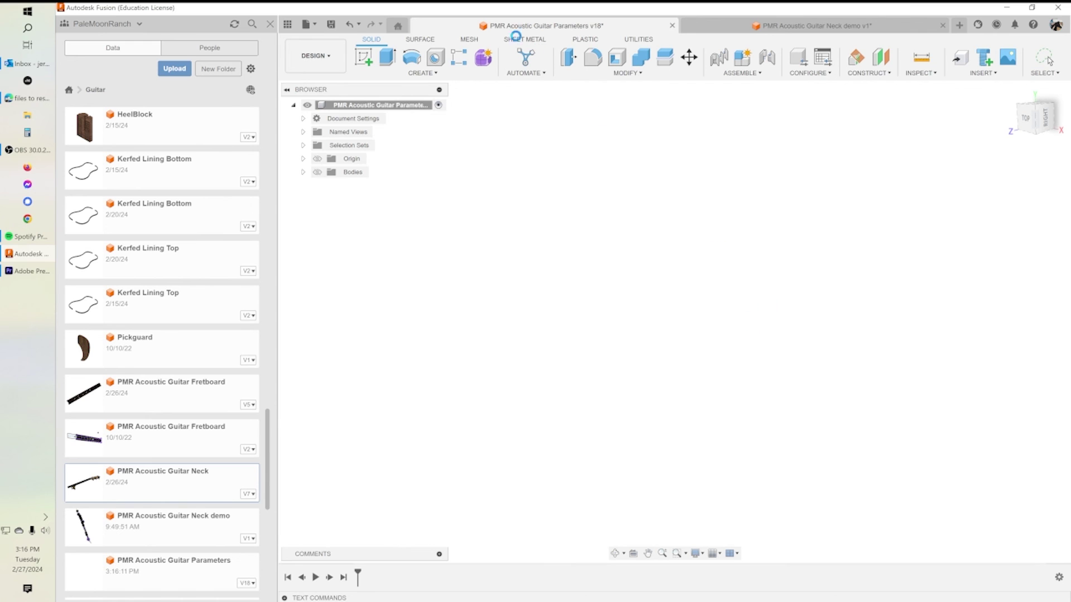
left_click(793, 27)
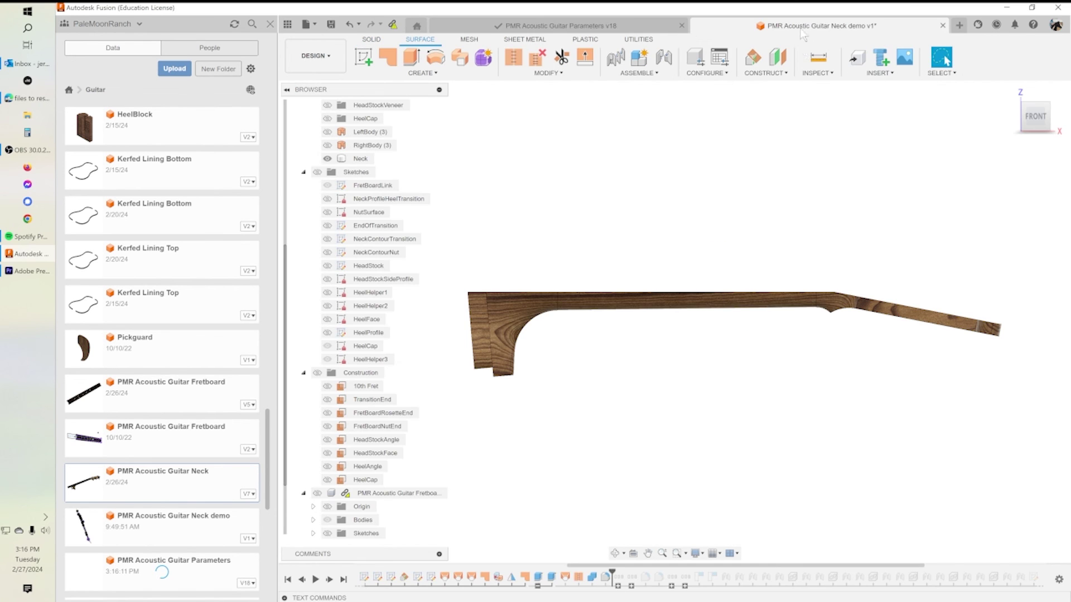
left_click(392, 61)
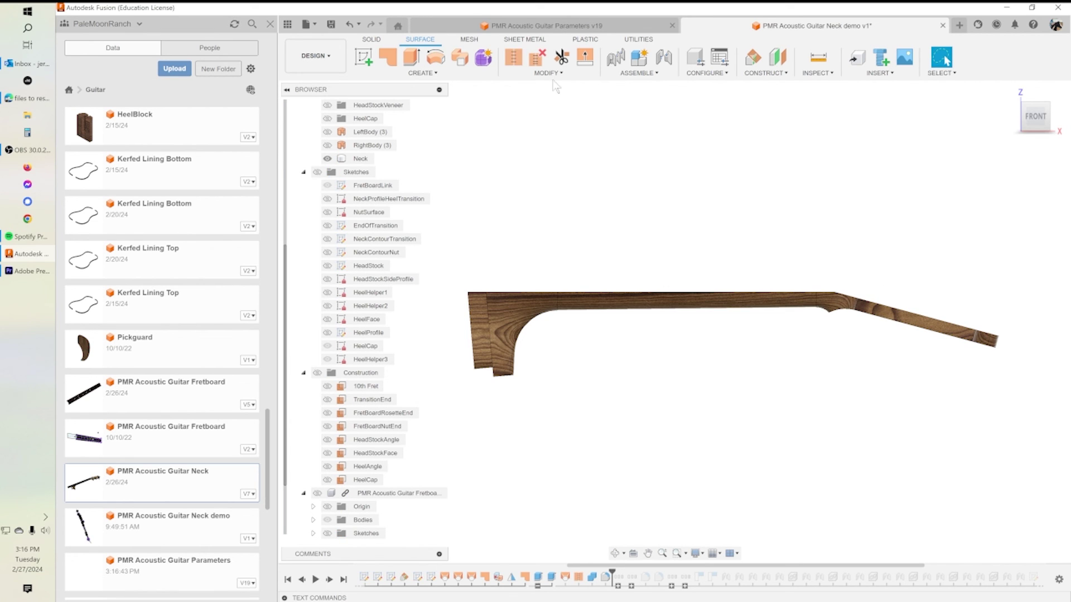
Step: Set HeadStockAngle to 0 deg in the PMR Acoustic Guitar Parameters document and save it as a new version
left_click(644, 24)
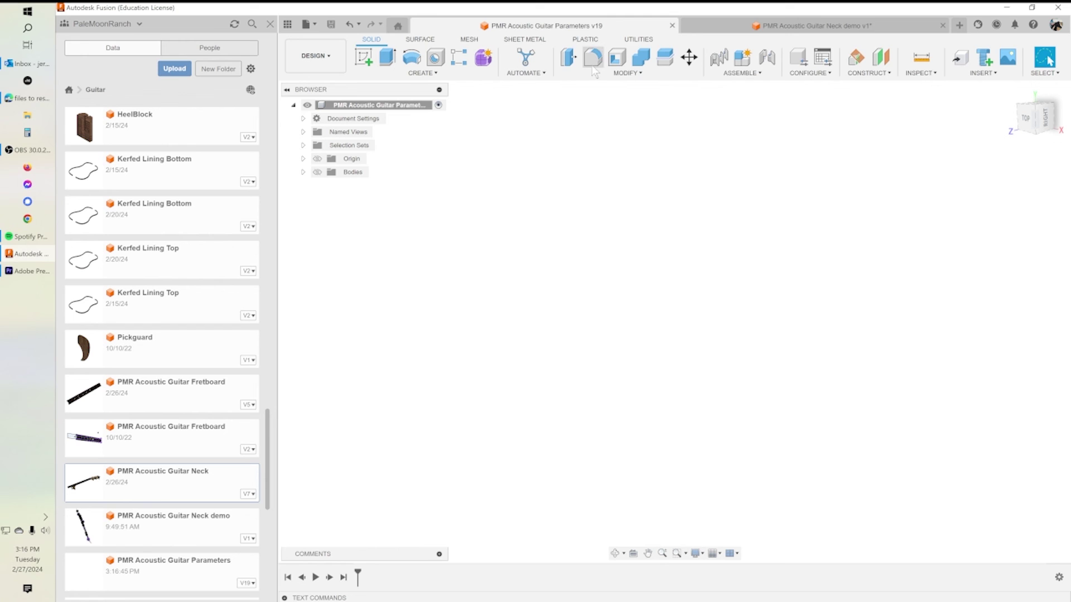
left_click(628, 73)
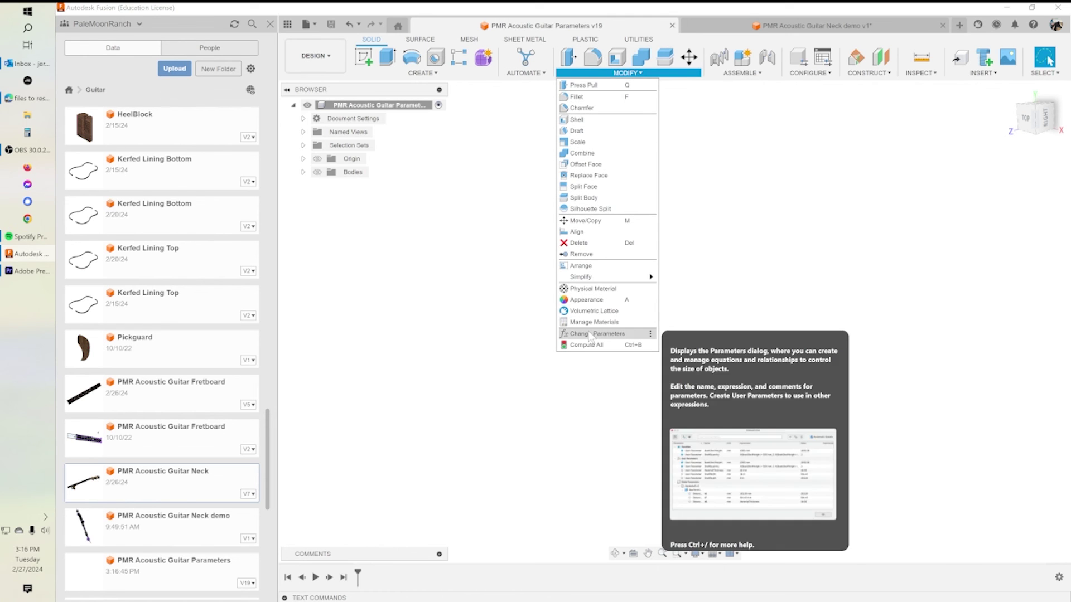
left_click(592, 334)
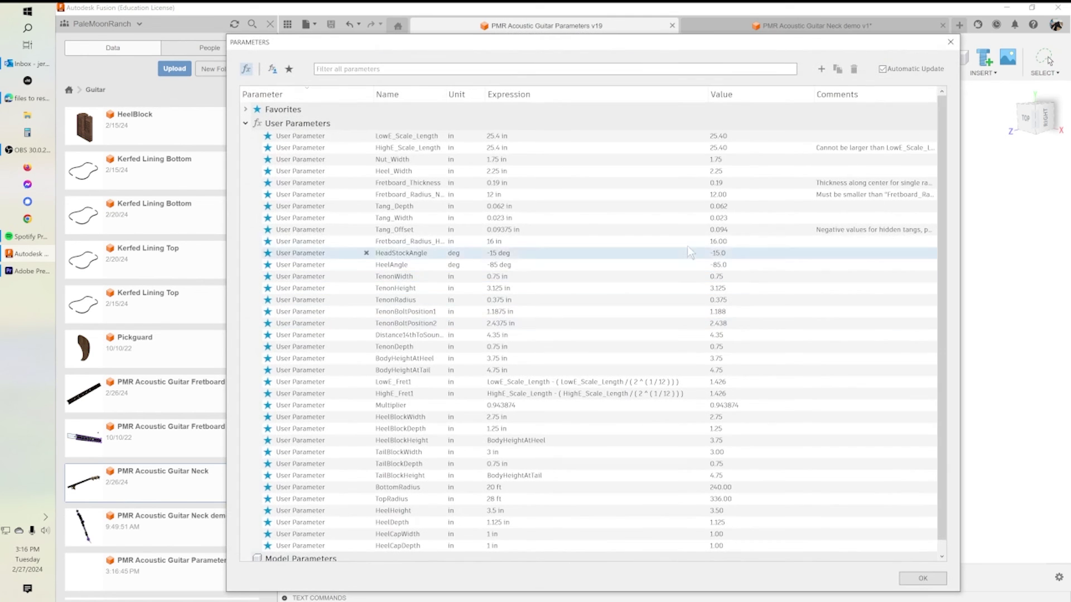
left_click(518, 253)
type("0")
left_click(537, 265)
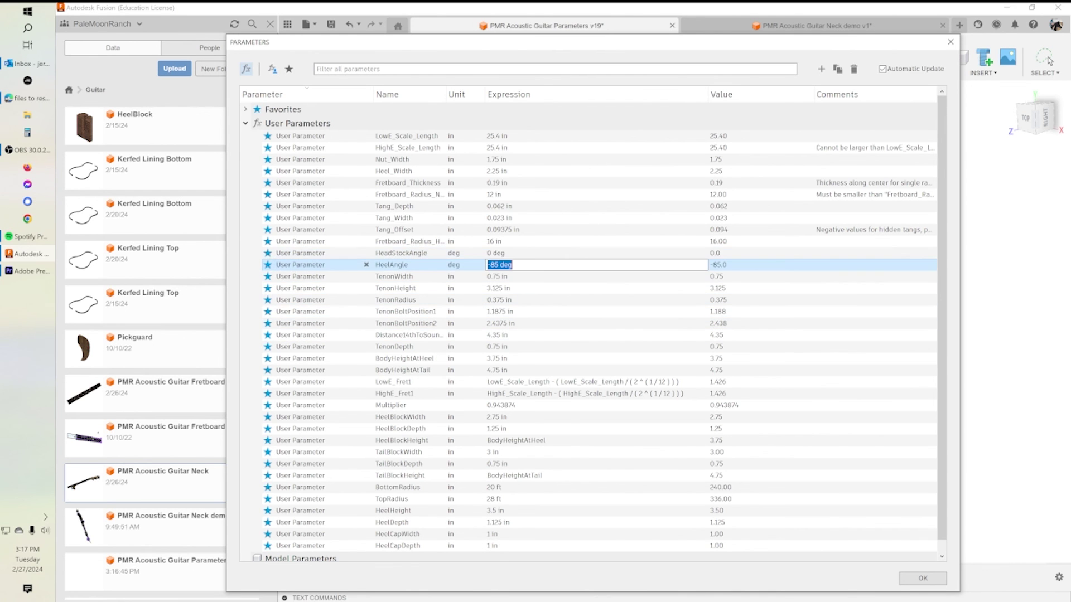
left_click(331, 26)
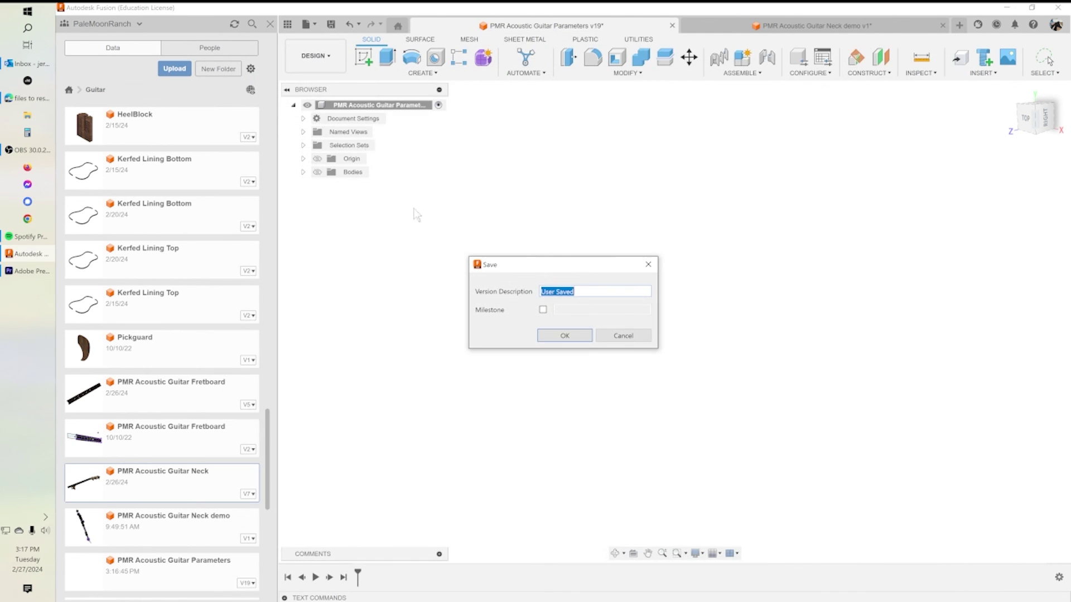
left_click(577, 337)
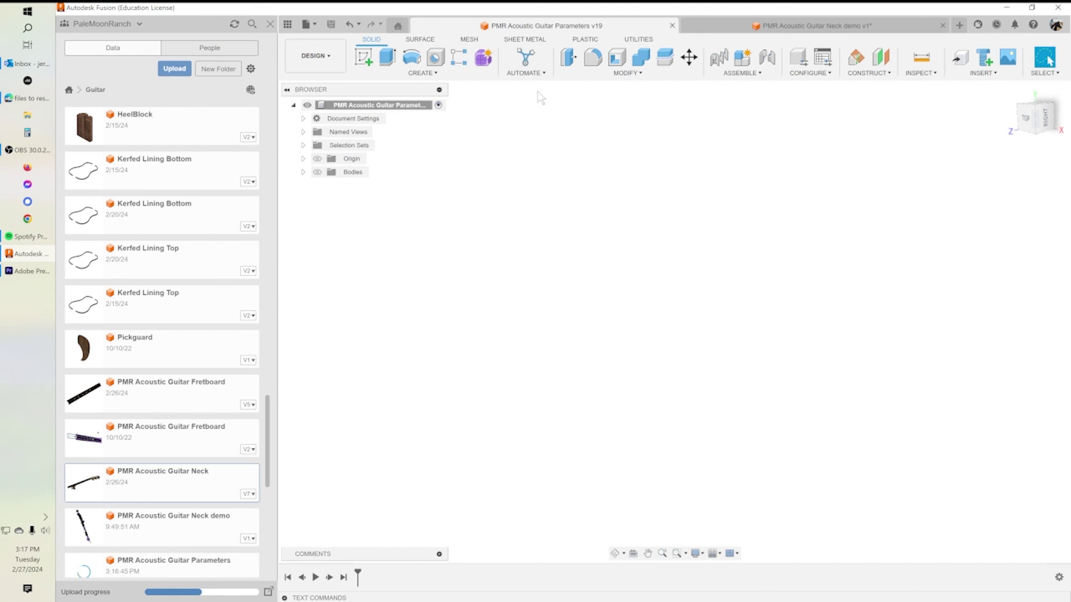
Step: Update the PMR Acoustic Guitar Neck demo document with the new headstock angle and inspect the neck from the front and at an angle
left_click(822, 25)
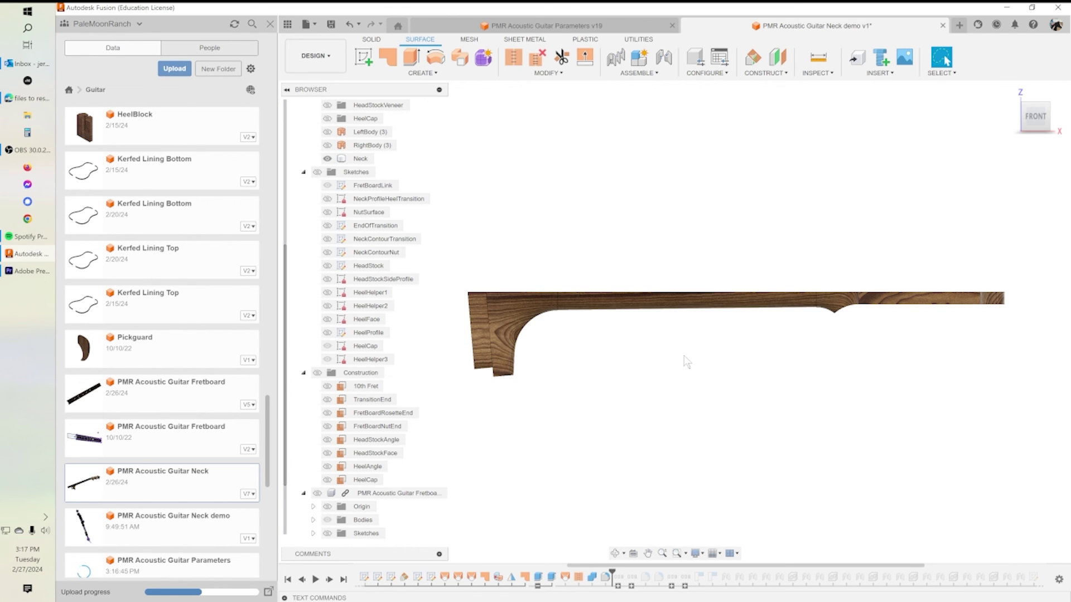
left_click_drag(684, 355, 698, 375, "shift")
mouse_move(697, 375)
middle_mouse_down("shift")
mouse_move(686, 404)
mouse_move(684, 374)
middle_mouse_up("shift")
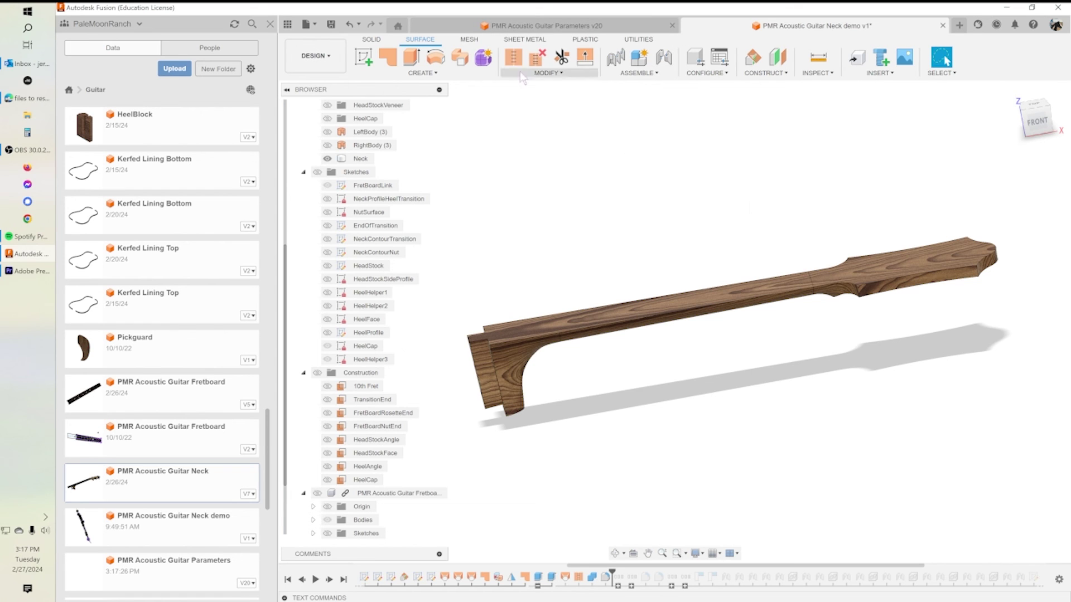
Step: Undo all the parameter changes in the PMR Acoustic Guitar Parameters document's history and save it as a new version
left_click(360, 25)
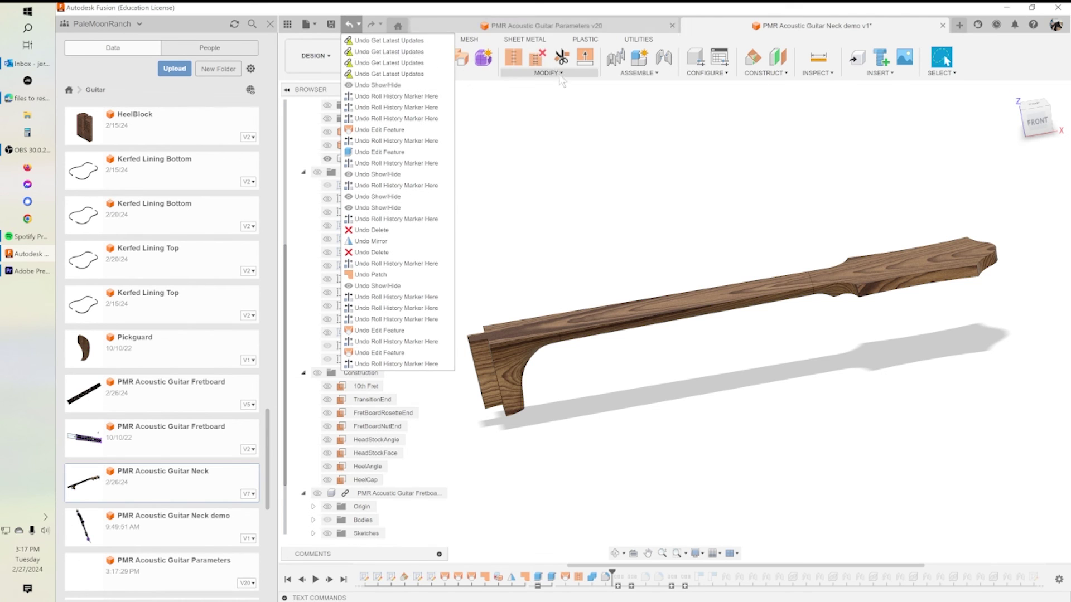
left_click(539, 26)
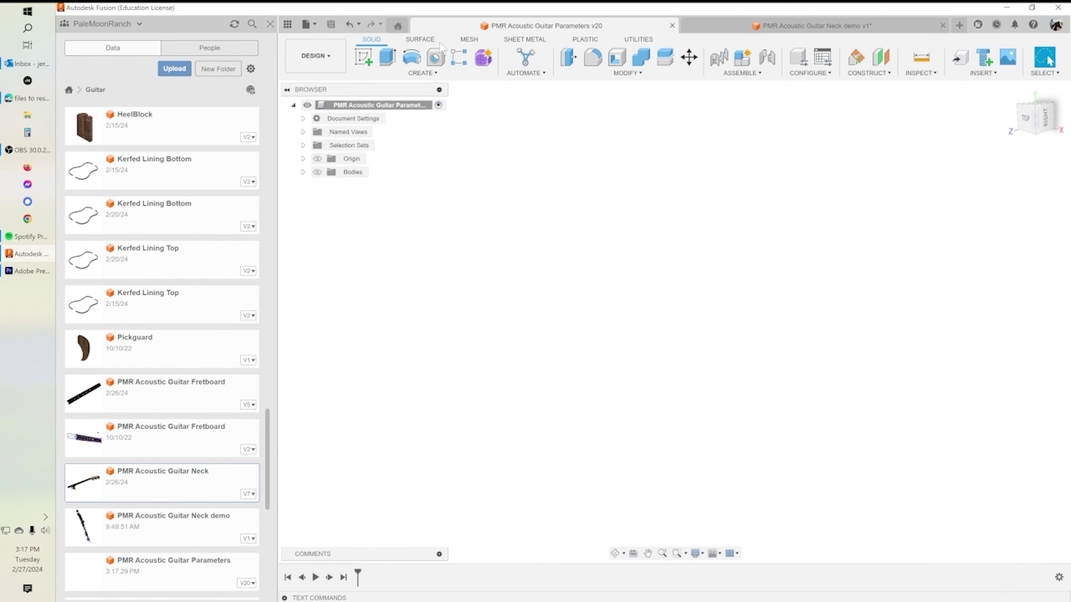
left_click(359, 24)
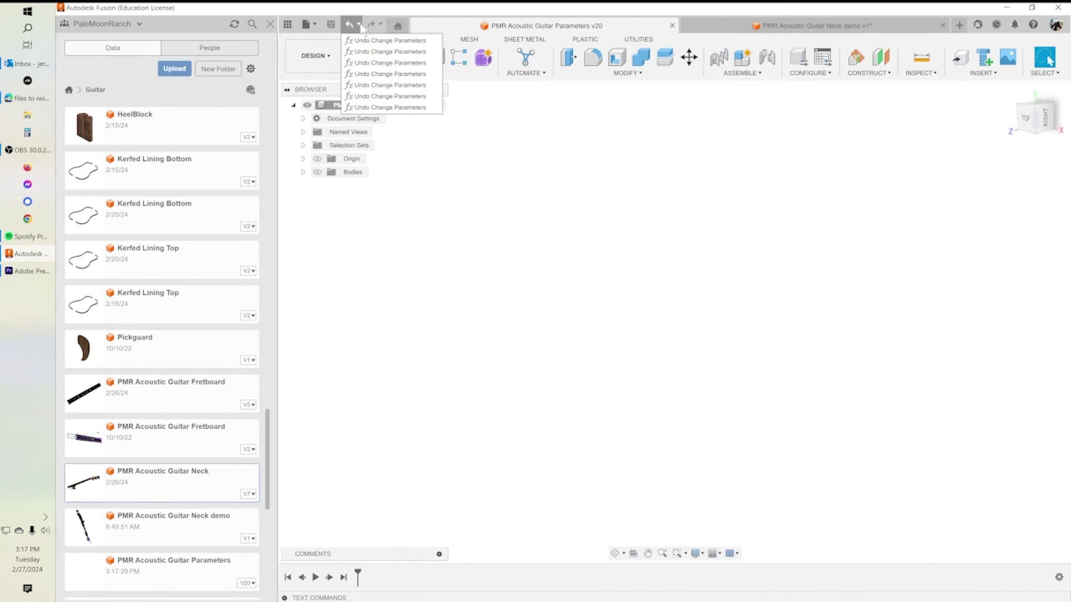
left_click(400, 108)
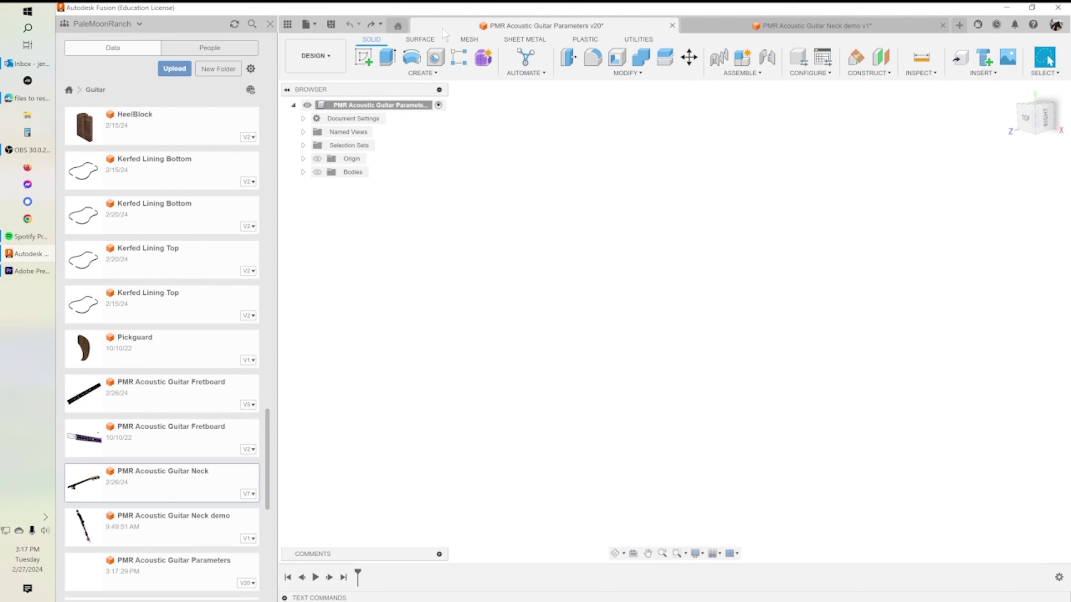
left_click(723, 29)
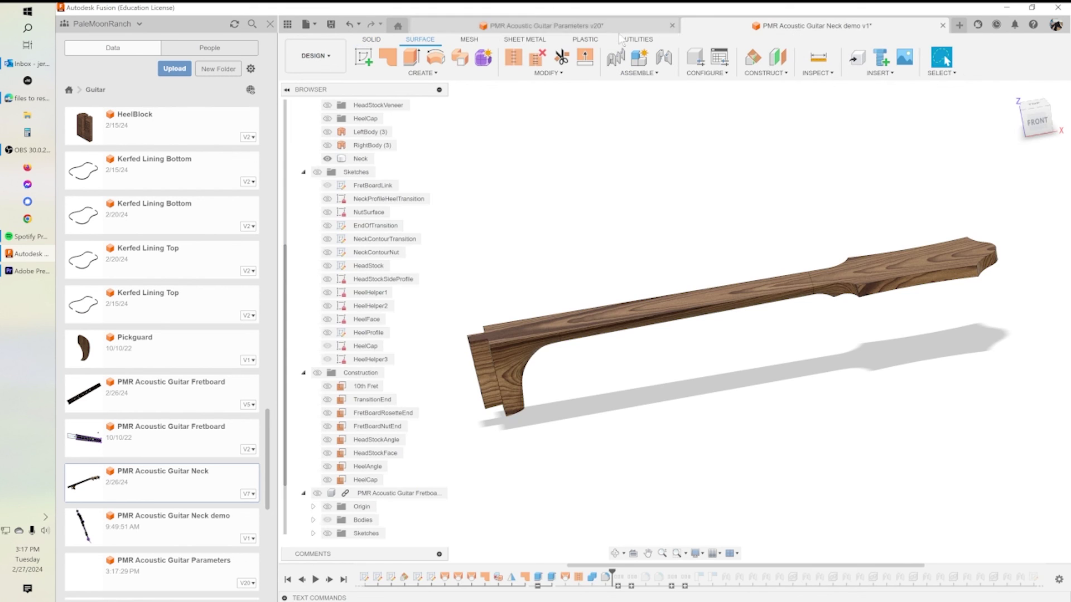
left_click(617, 22)
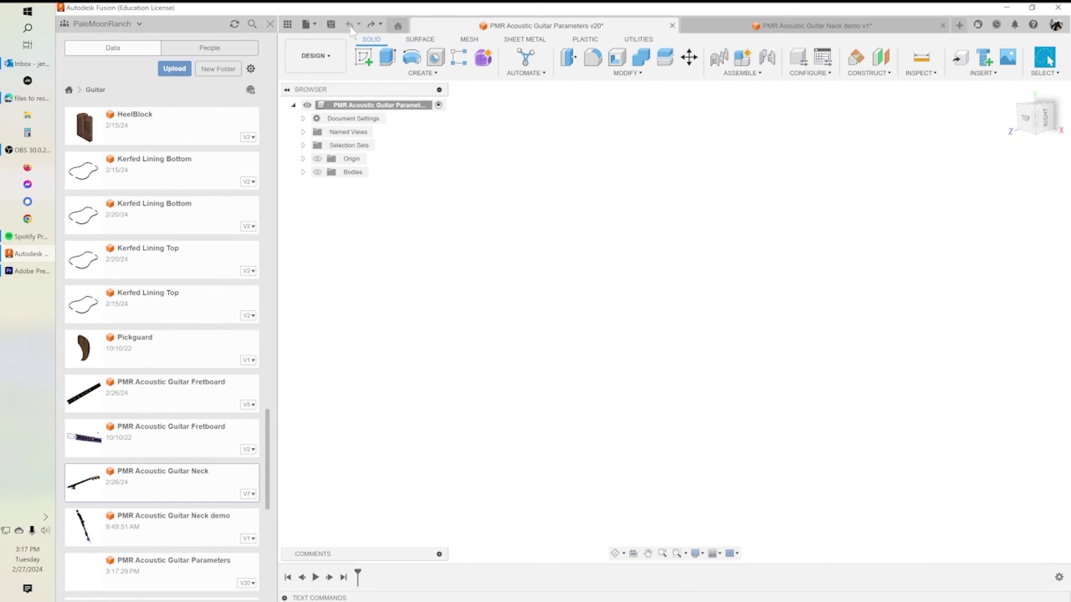
left_click(330, 24)
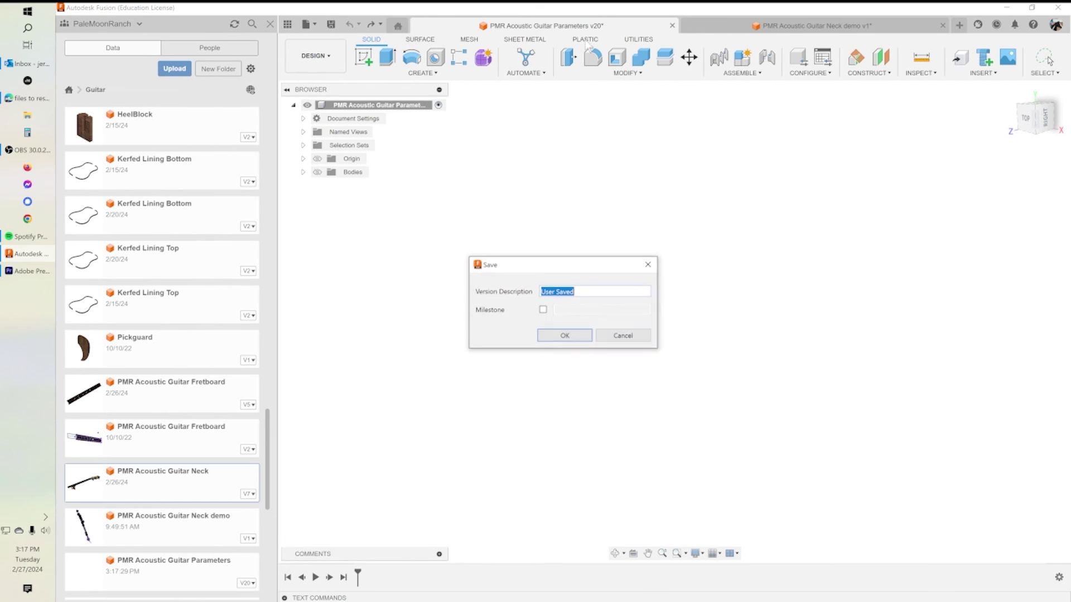
left_click(564, 335)
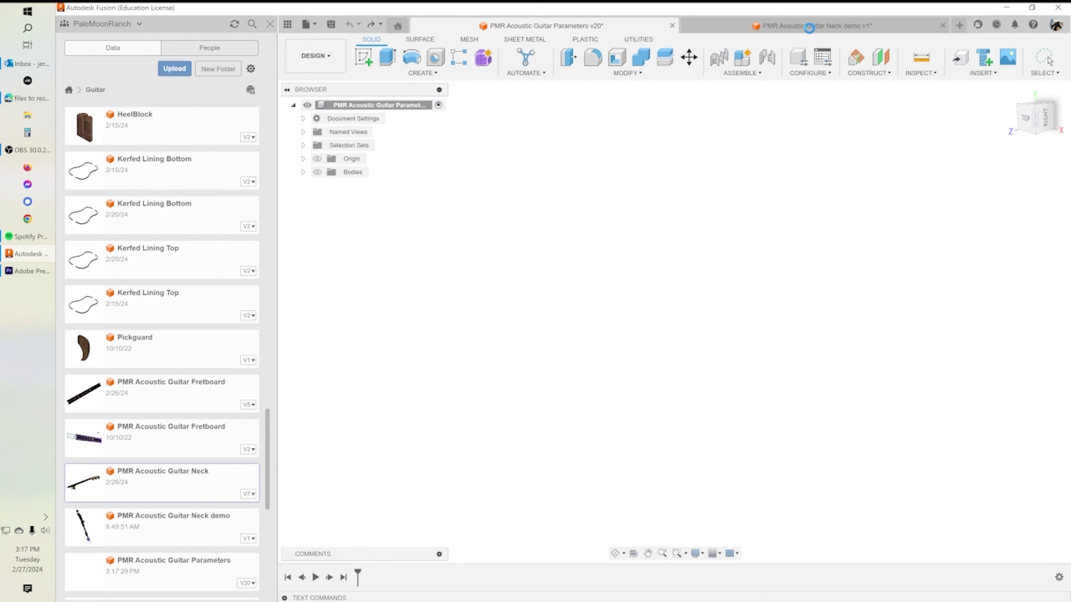
Step: Update the PMR Acoustic Guitar Neck demo document to the restored parameters and inspect the neck from the front and from above
left_click(840, 26)
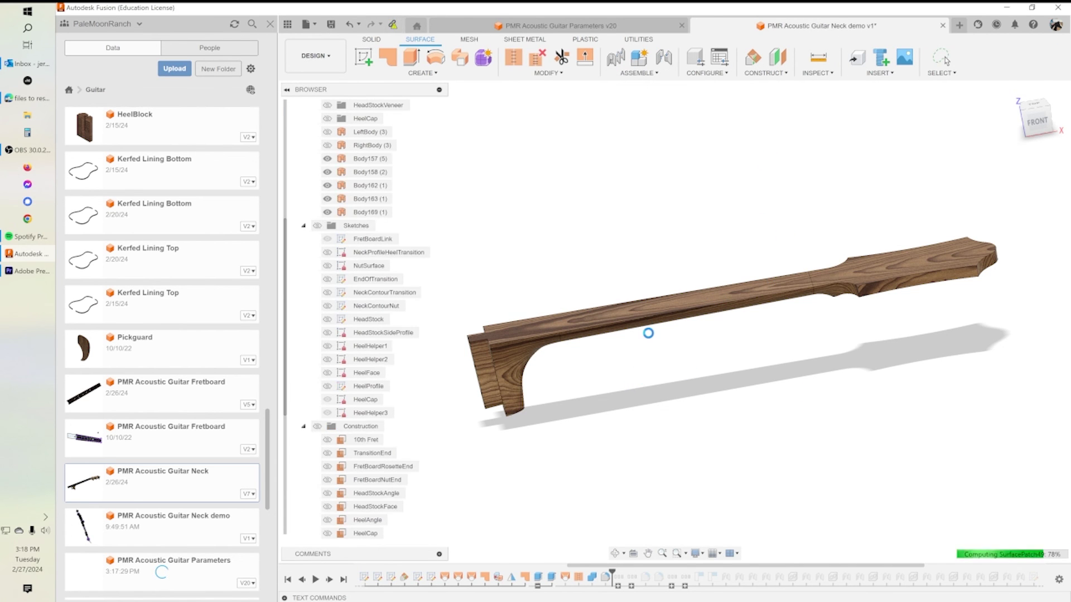
middle_click_drag(724, 322, 487, 315, "shift")
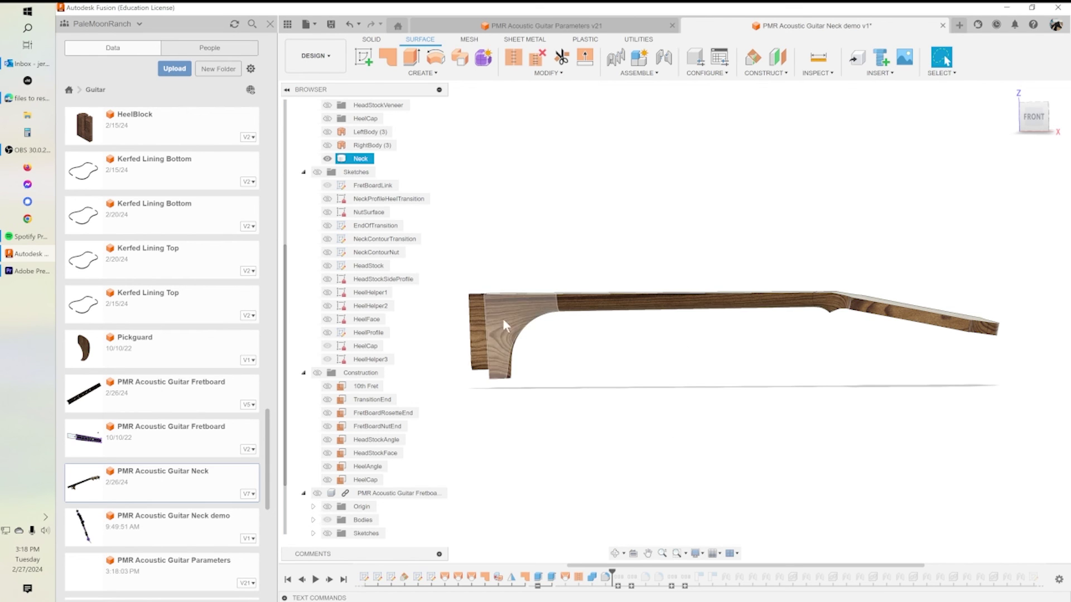
middle_click_drag(641, 253, 664, 268, "shift")
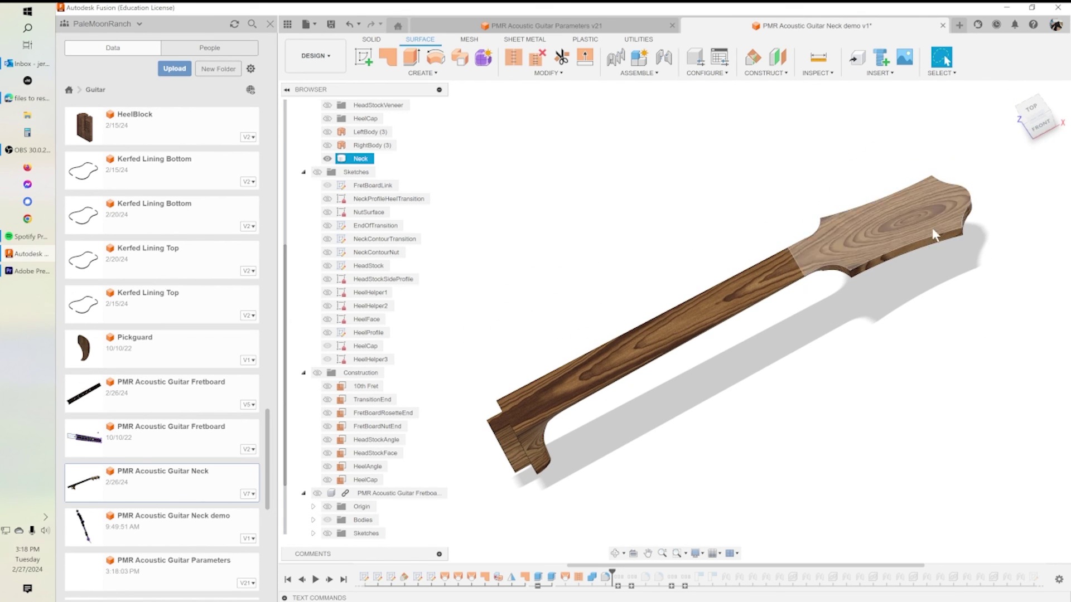